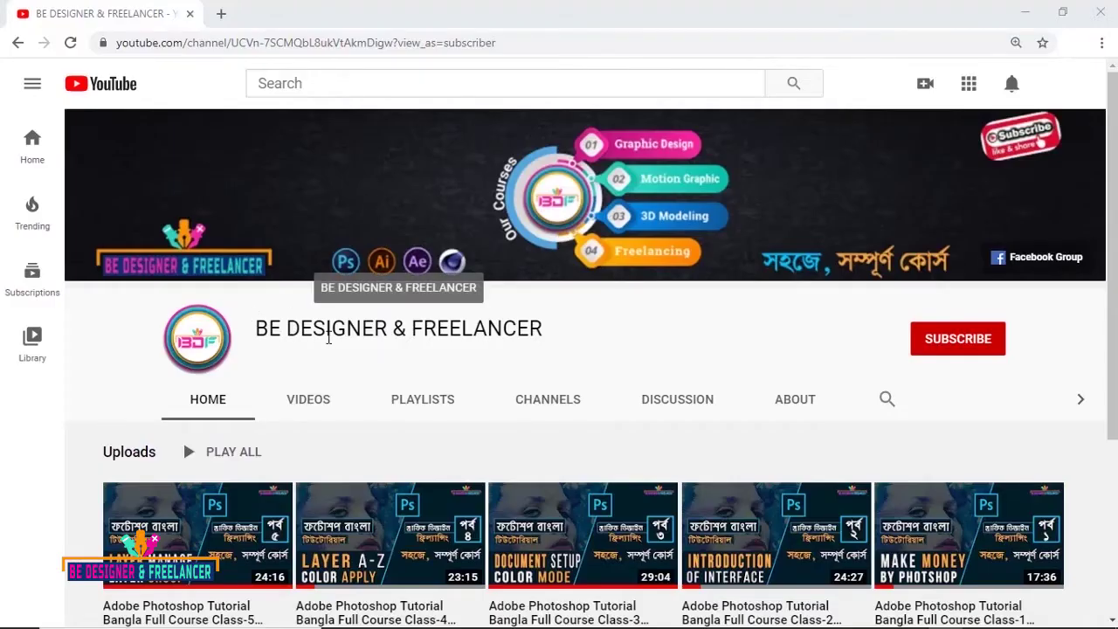
# Subscribe to BE DESIGNER & FREELANCER and set the notification bell to All.
pyautogui.click(953, 351)
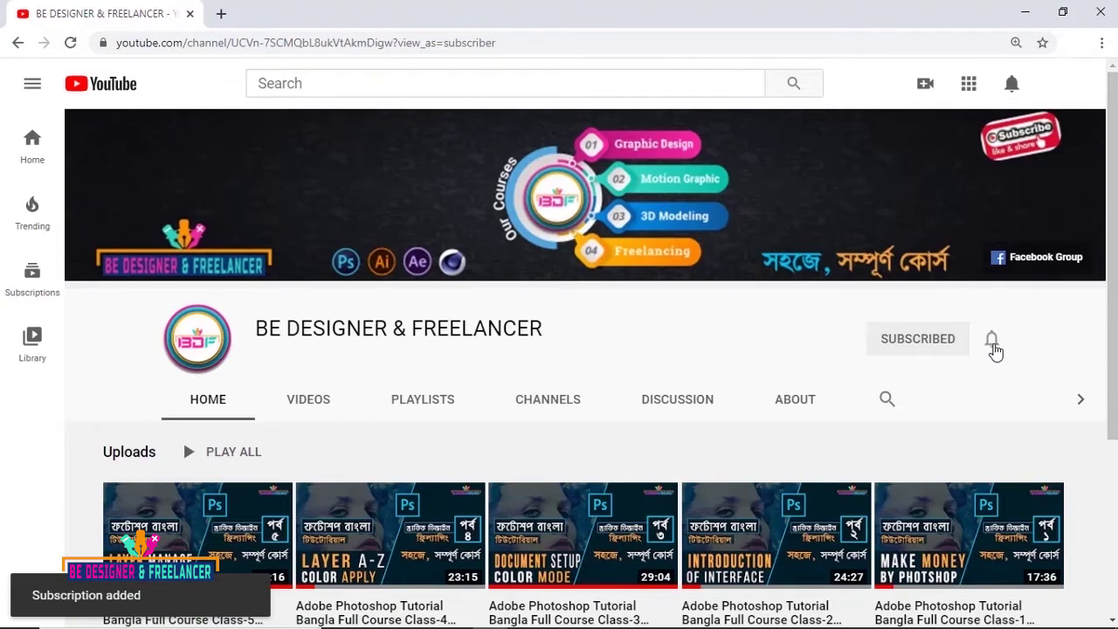
pyautogui.click(993, 345)
pyautogui.click(932, 379)
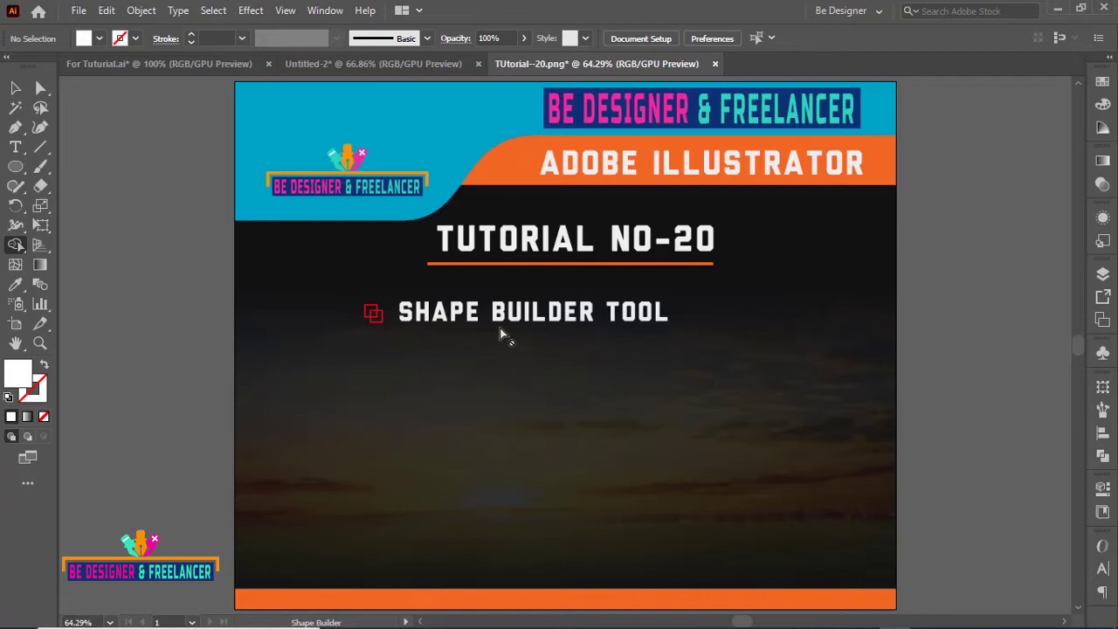
# Bring the Untitled-2 document with the yin-yang symbol to the front.
pyautogui.click(396, 63)
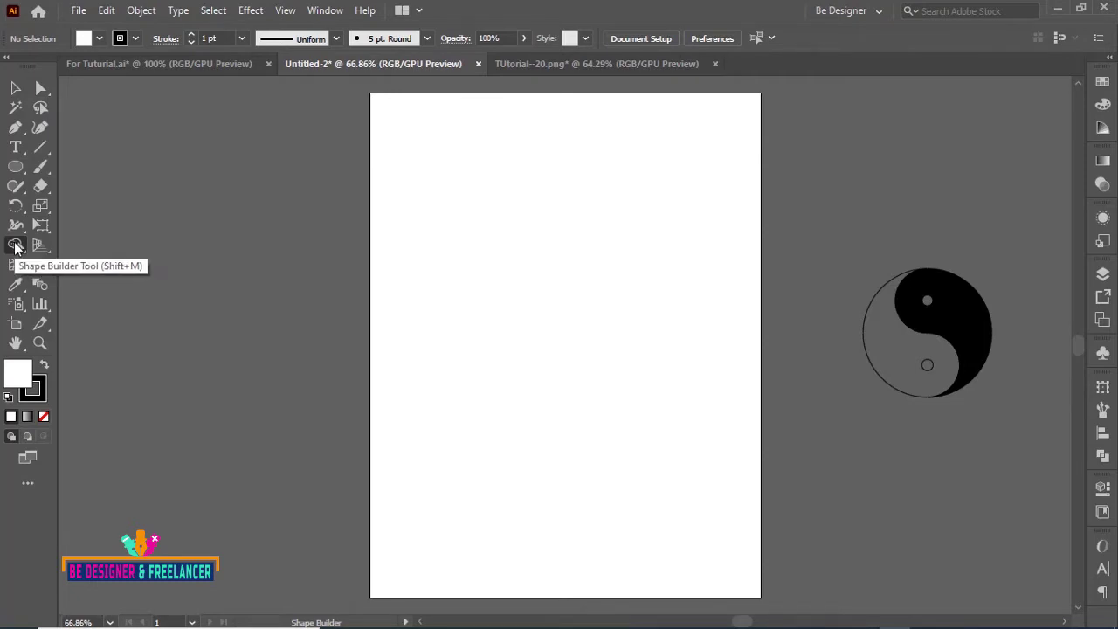
pyautogui.click(13, 89)
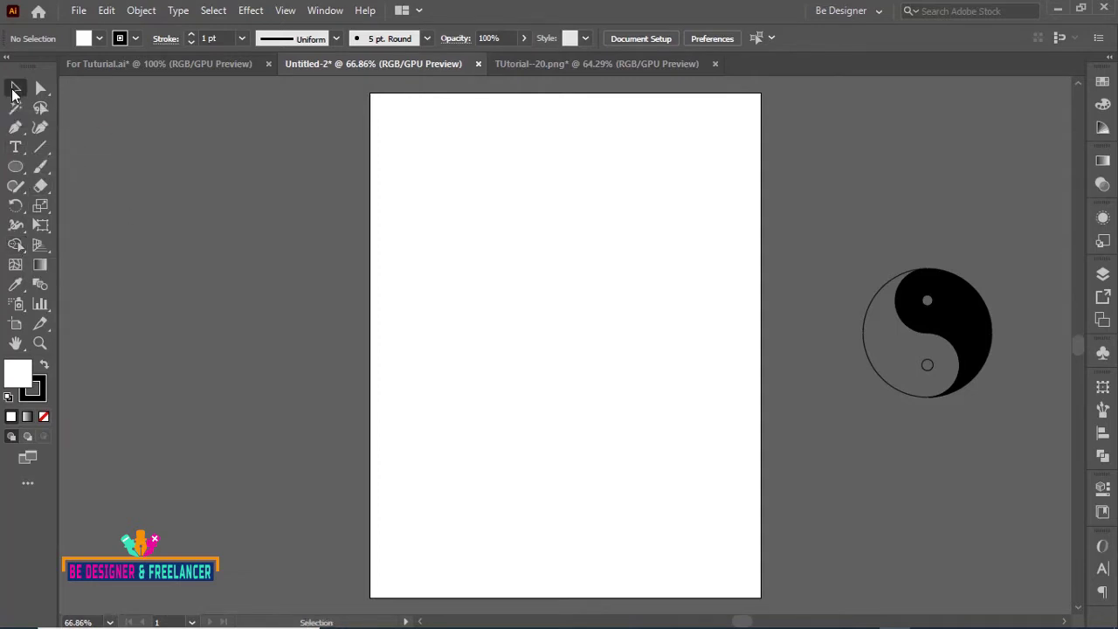
pyautogui.hotkey('shift', 'm')
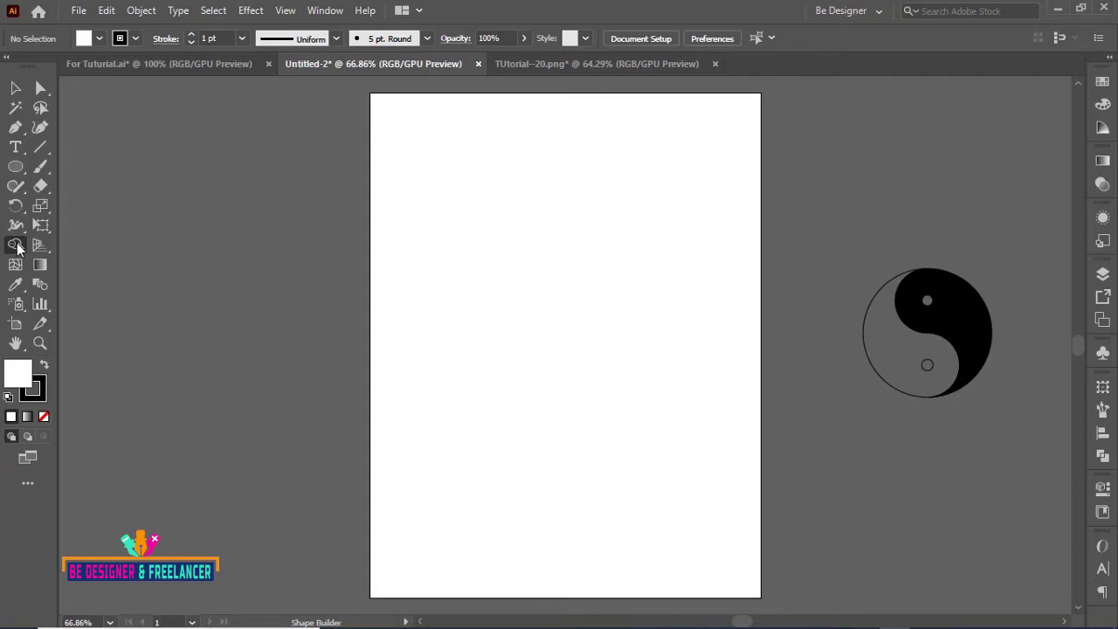
pyautogui.rightClick(18, 248)
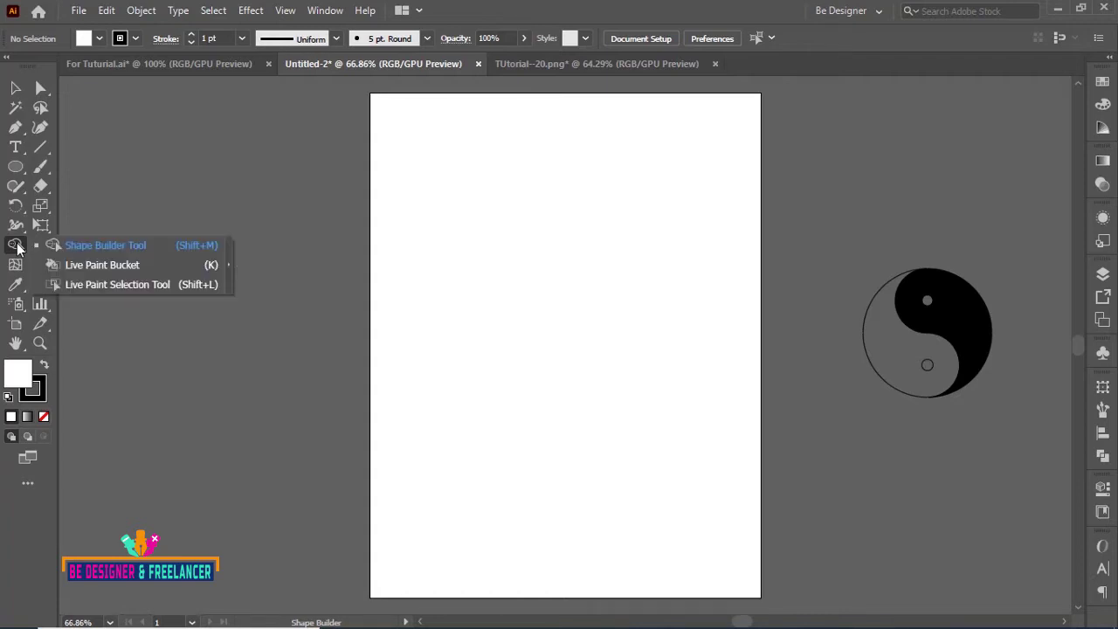
pyautogui.click(18, 248)
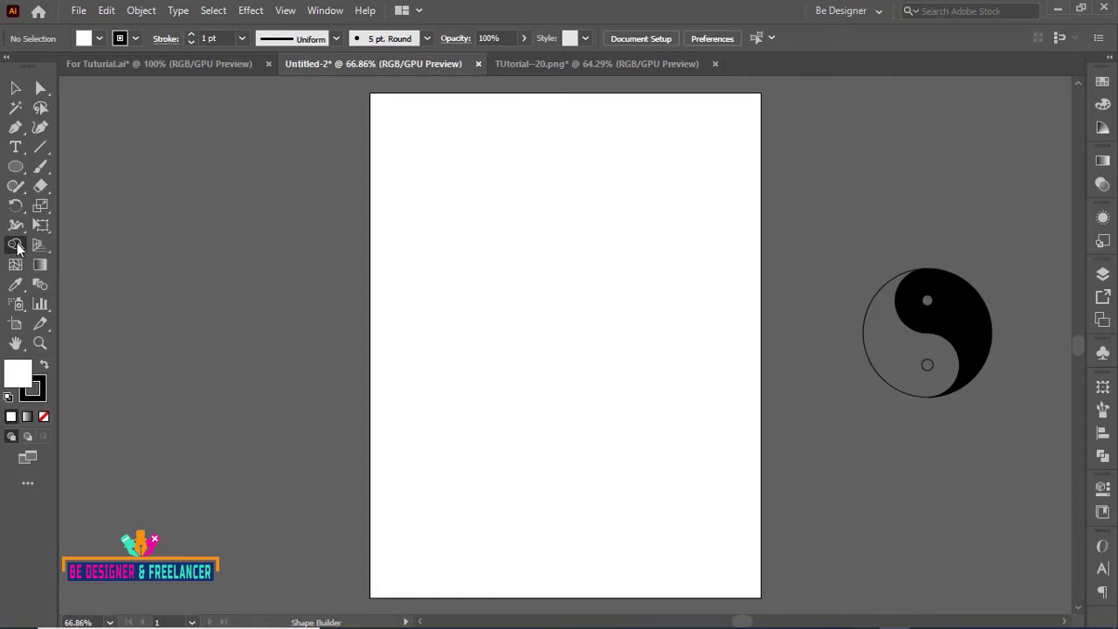
pyautogui.rightClick(17, 248)
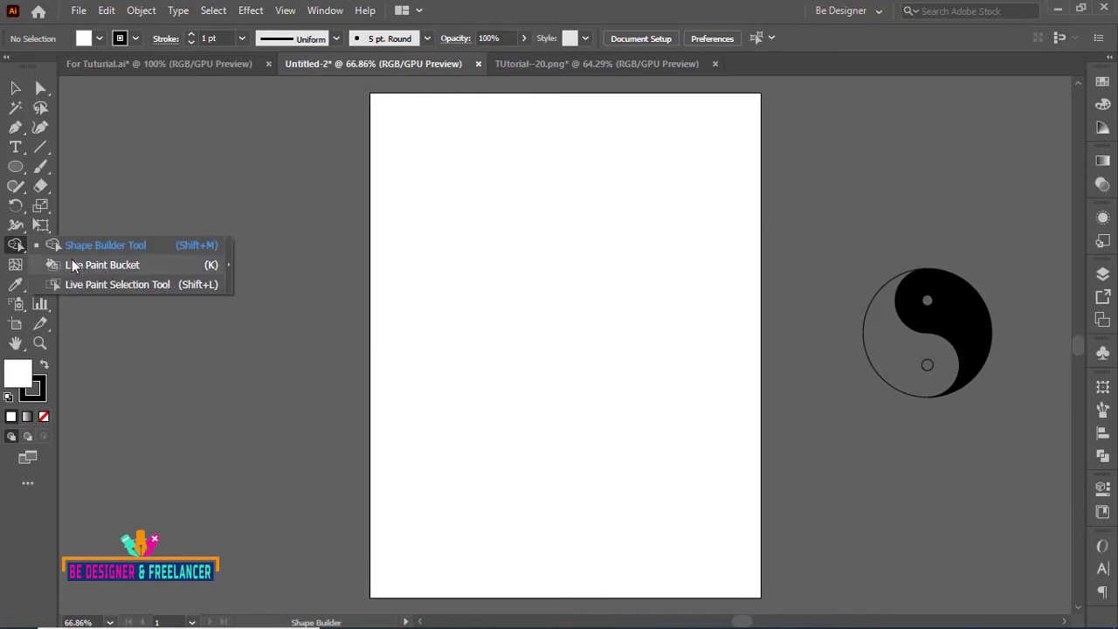
pyautogui.click(102, 247)
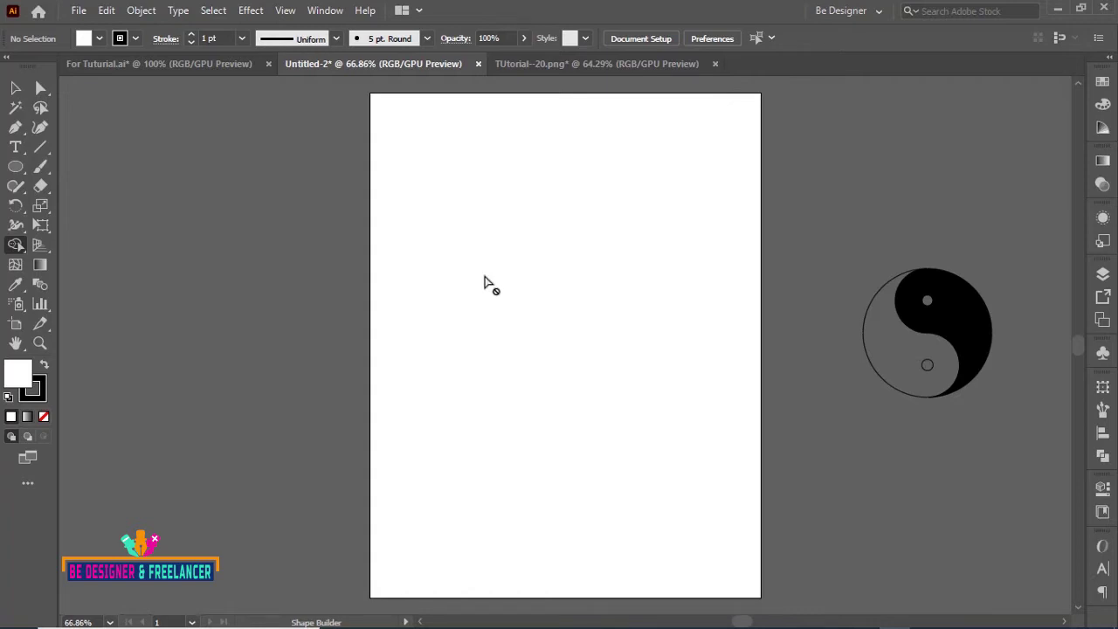
# Draw a circle with the Ellipse tool in the artboard's upper-left and fill it red.
pyautogui.click(18, 168)
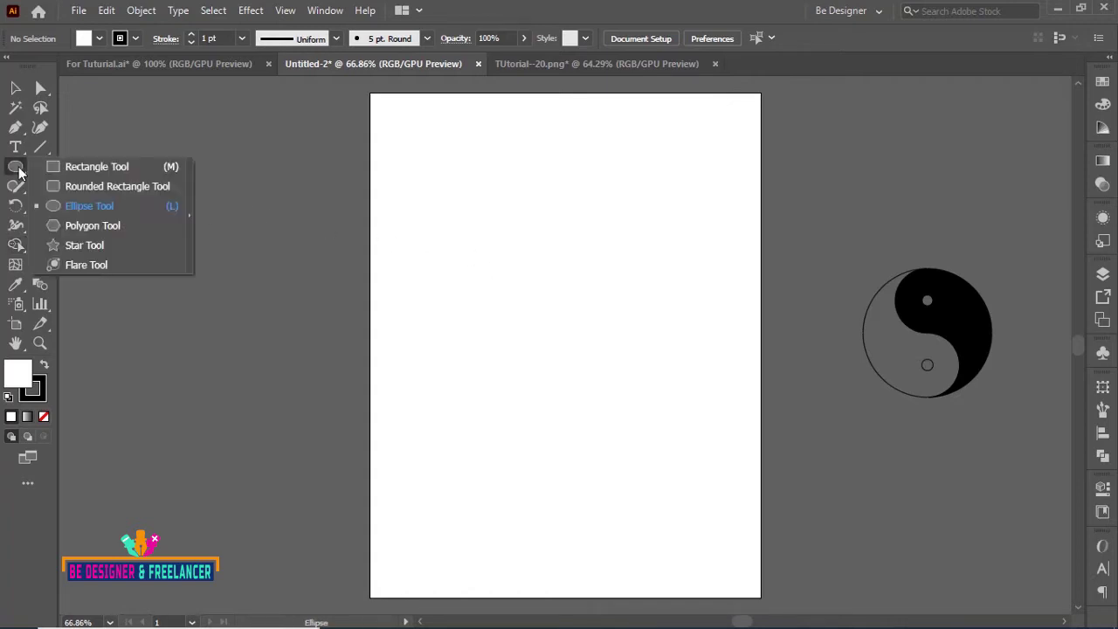
pyautogui.moveTo(19, 172); pyautogui.dragTo(73, 207)
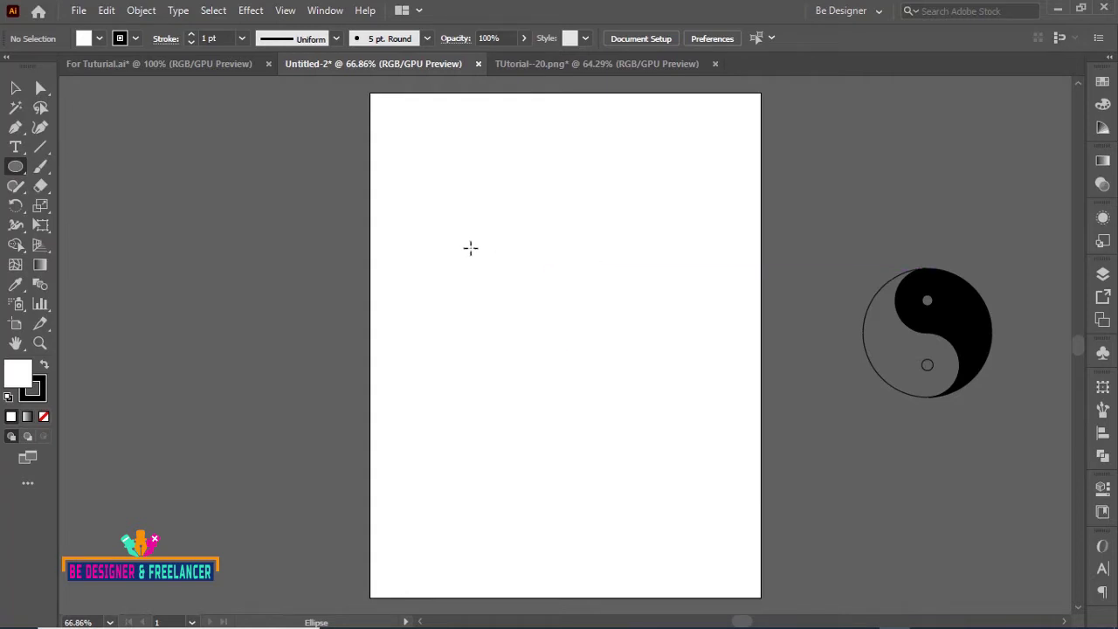
pyautogui.moveTo(437, 204); pyautogui.dragTo(547, 352)
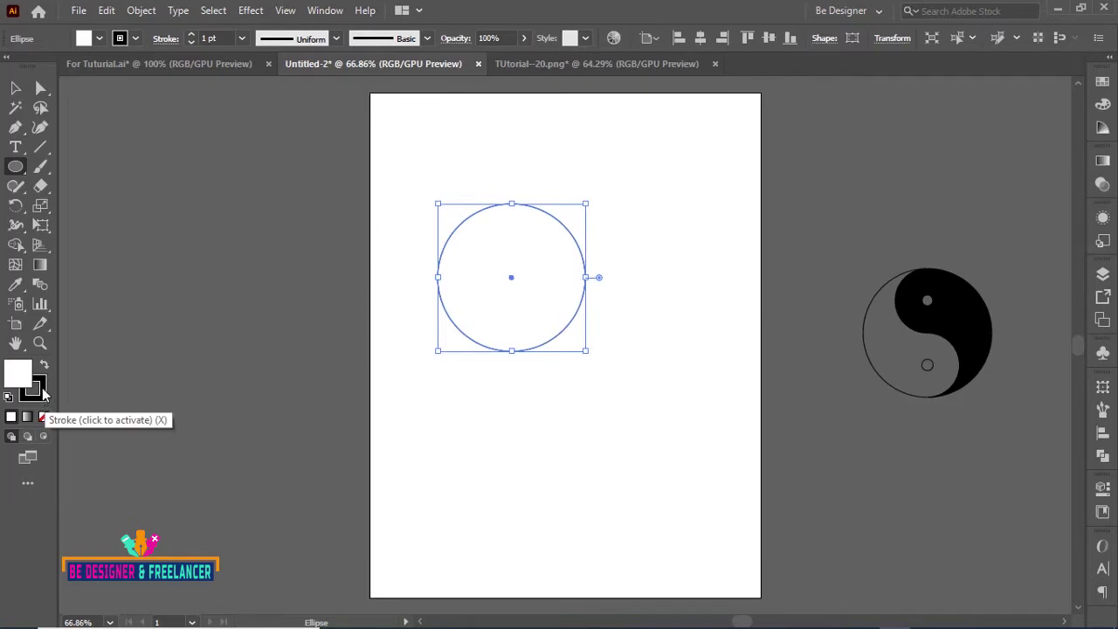
pyautogui.click(99, 38)
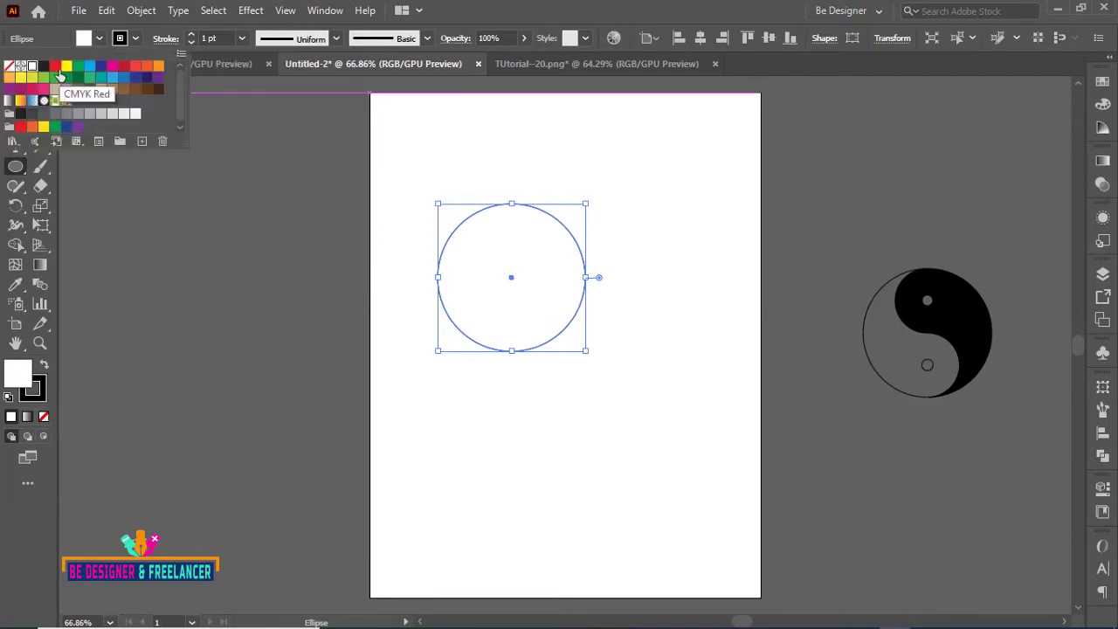
pyautogui.click(125, 67)
# Alt-drag an overlapping copy to the right, fill it orange, and deselect both.
pyautogui.click(469, 9)
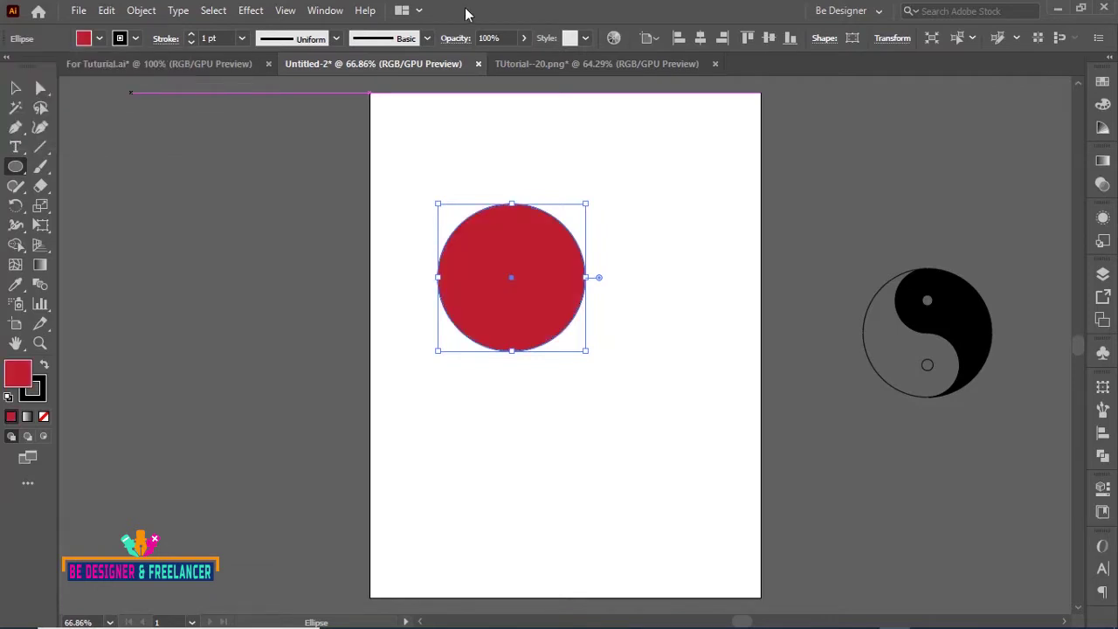
pyautogui.click(16, 87)
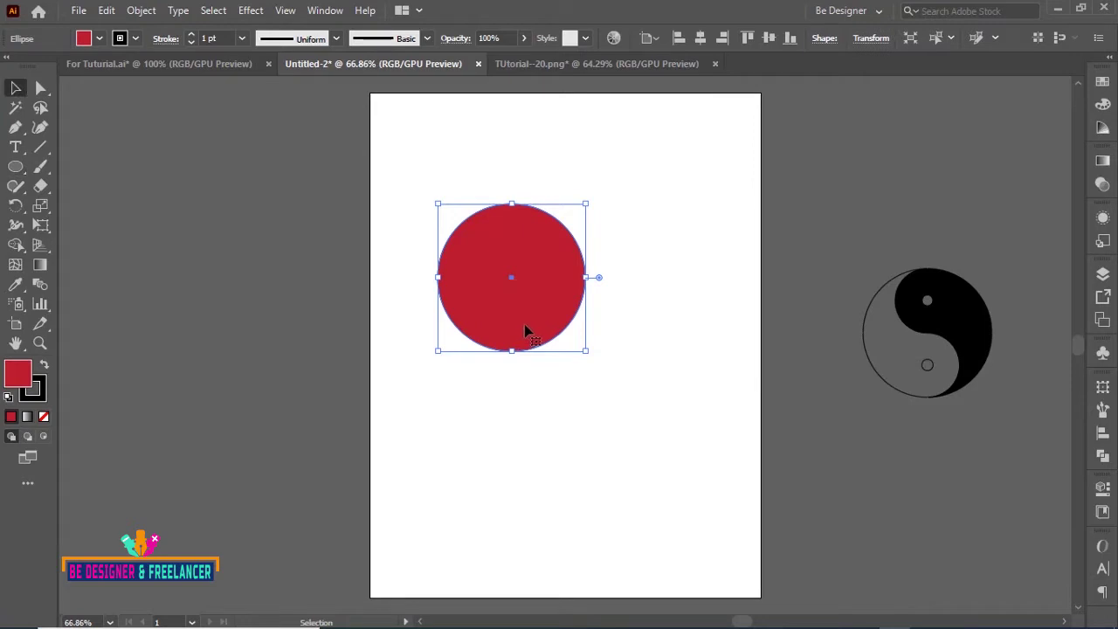
pyautogui.moveTo(541, 325); pyautogui.dragTo(630, 332)
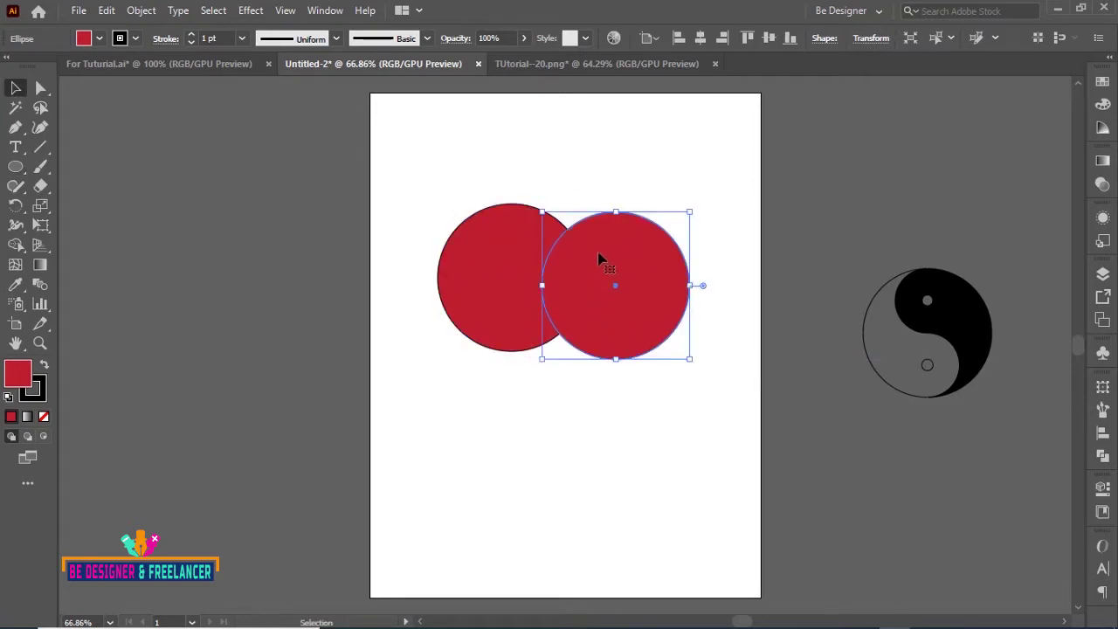
pyautogui.click(99, 37)
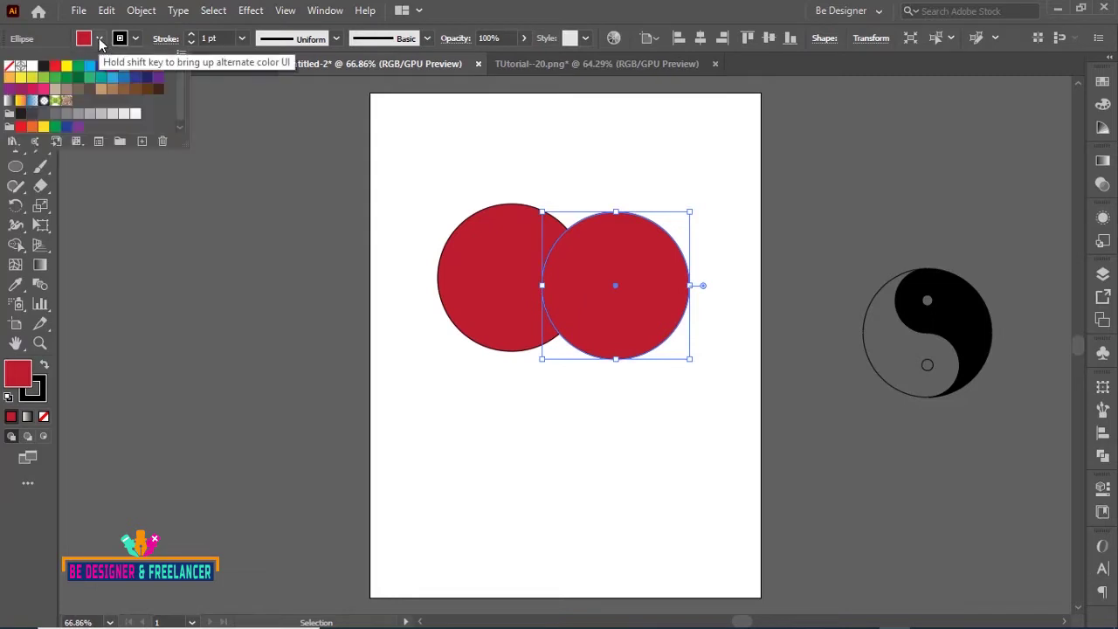
pyautogui.click(157, 68)
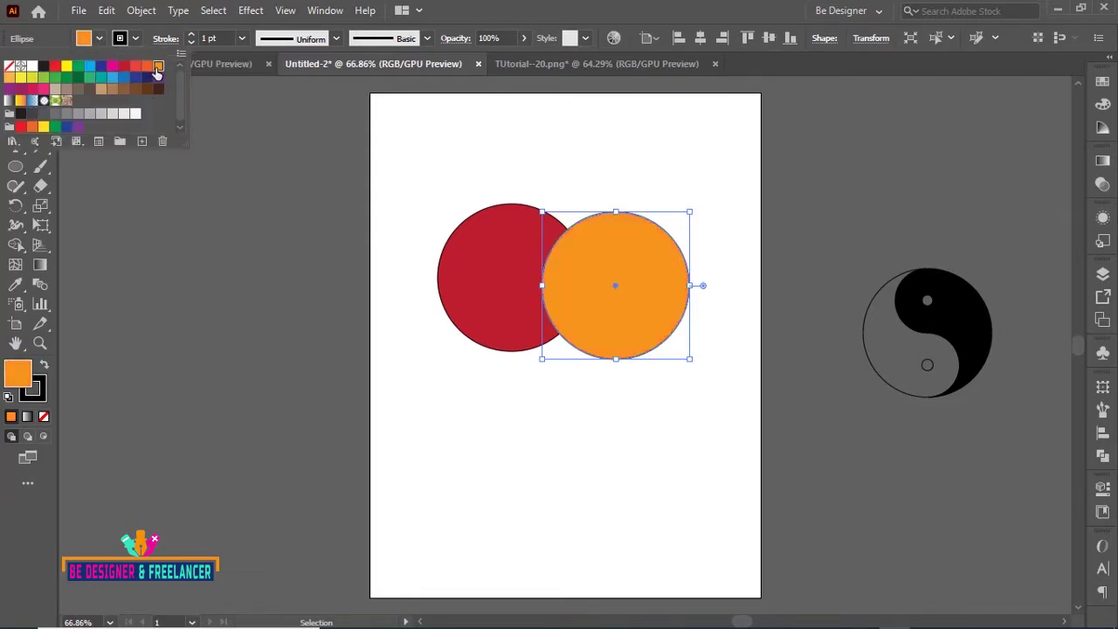
pyautogui.click(303, 214)
pyautogui.click(474, 157)
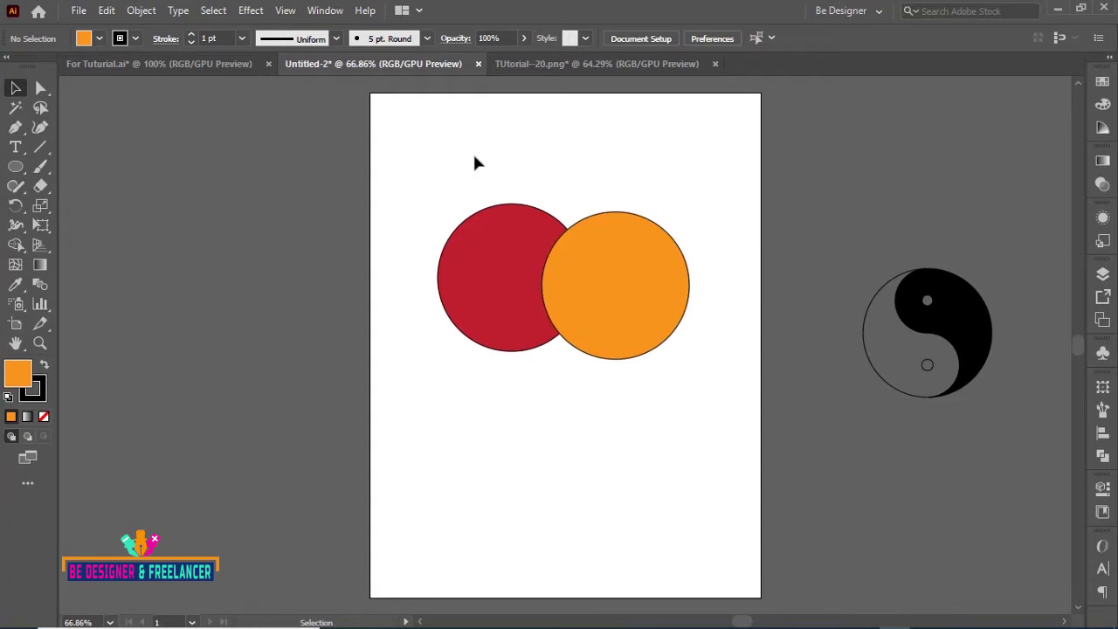
pyautogui.moveTo(424, 180); pyautogui.dragTo(595, 281)
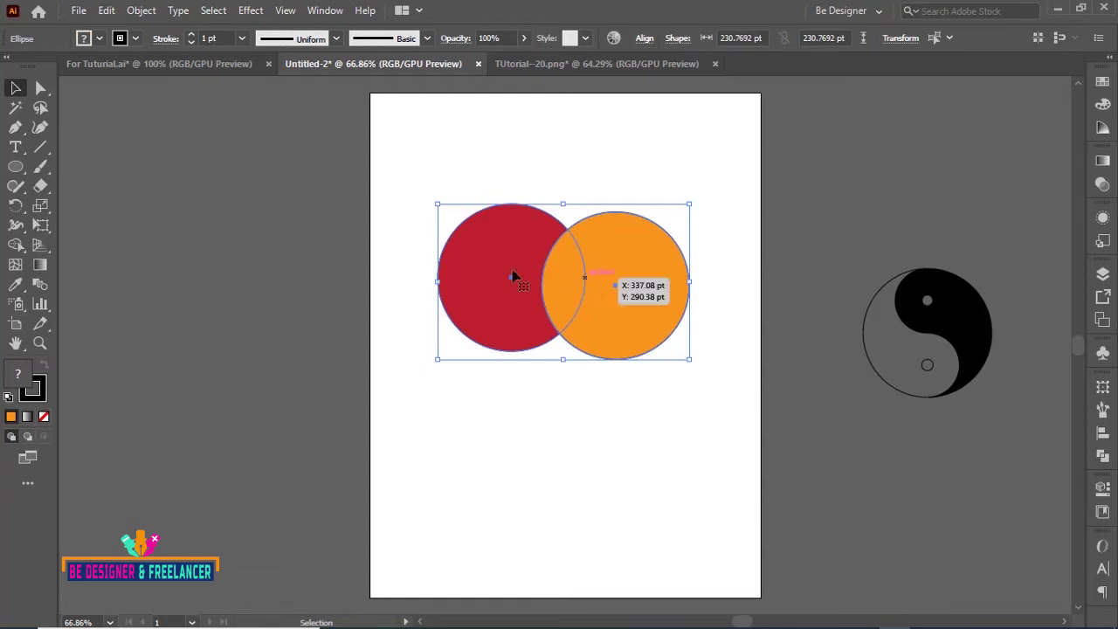
pyautogui.click(16, 246)
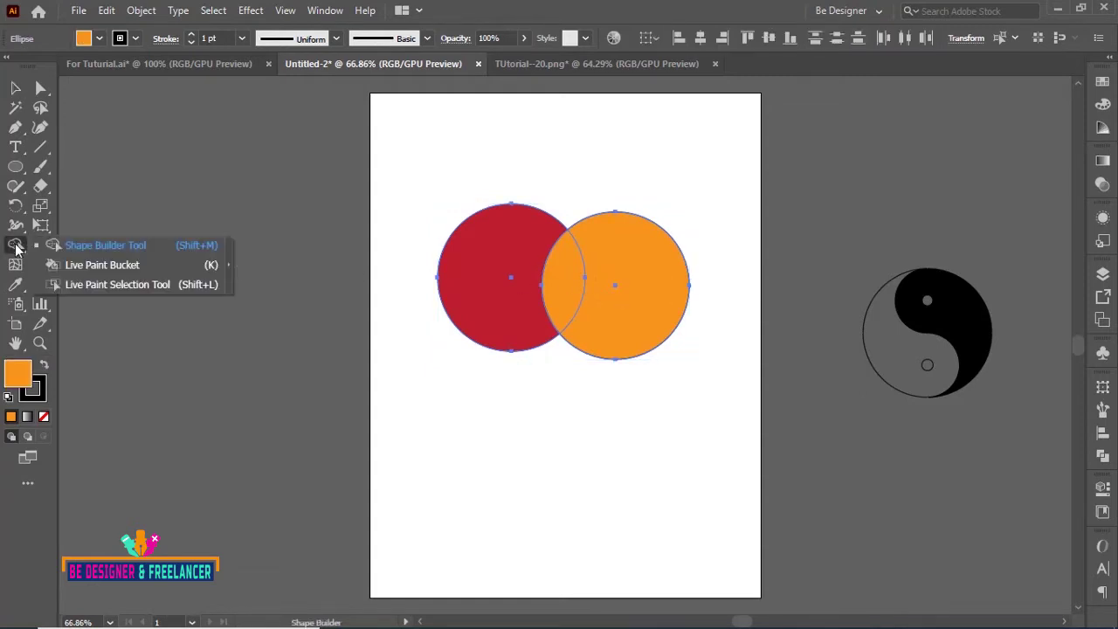
pyautogui.click(78, 247)
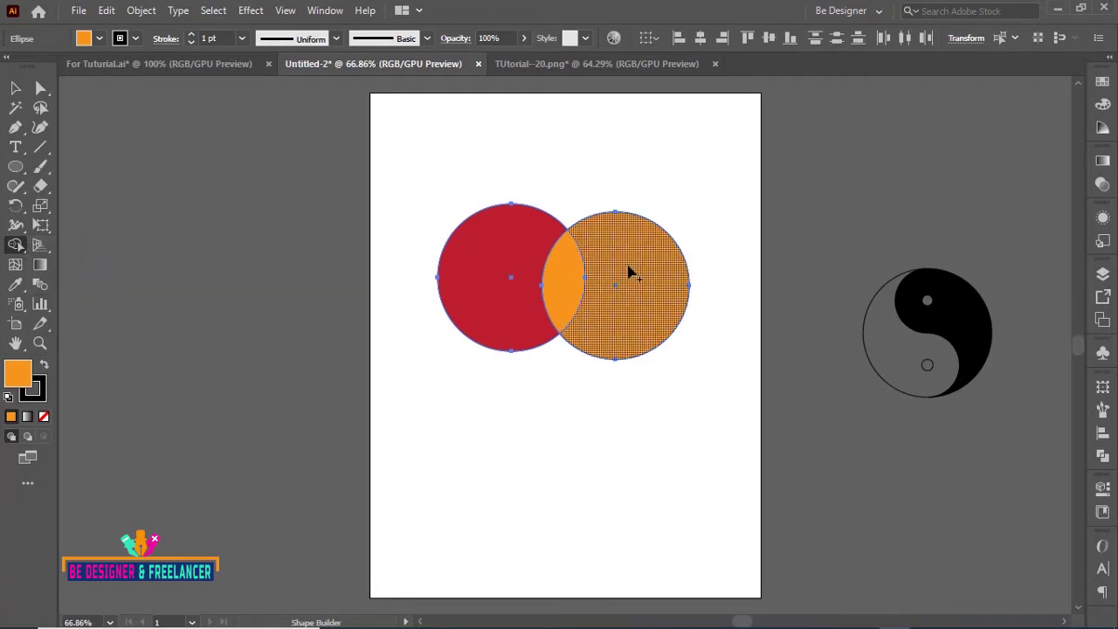
pyautogui.hotkey('ctrl', '+')
pyautogui.hotkey('ctrl', '+')
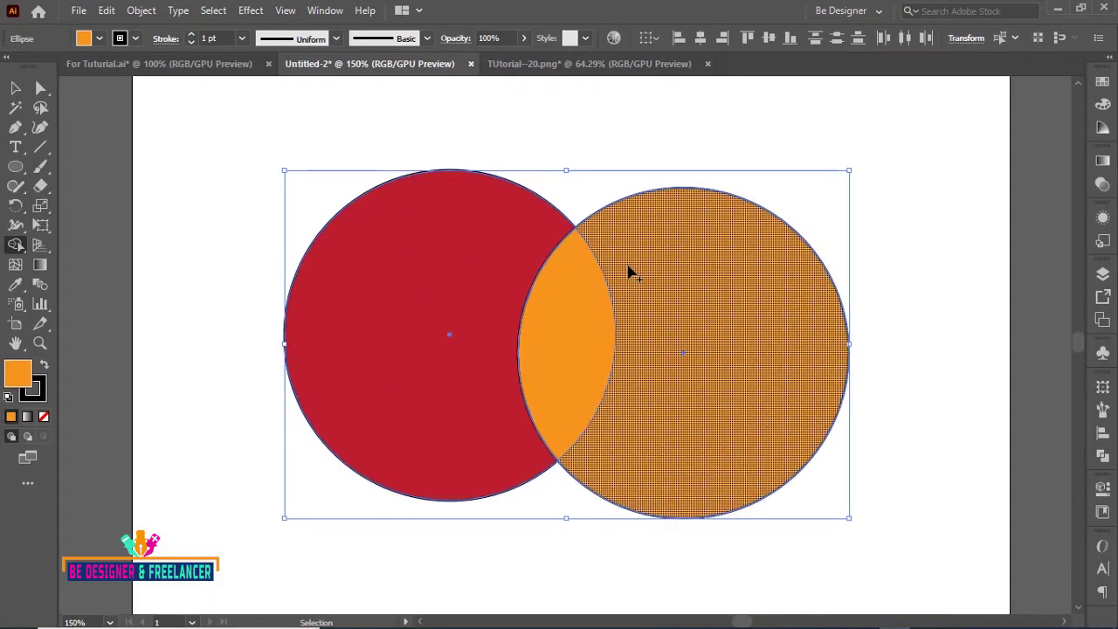
pyautogui.hotkey('ctrl', '+')
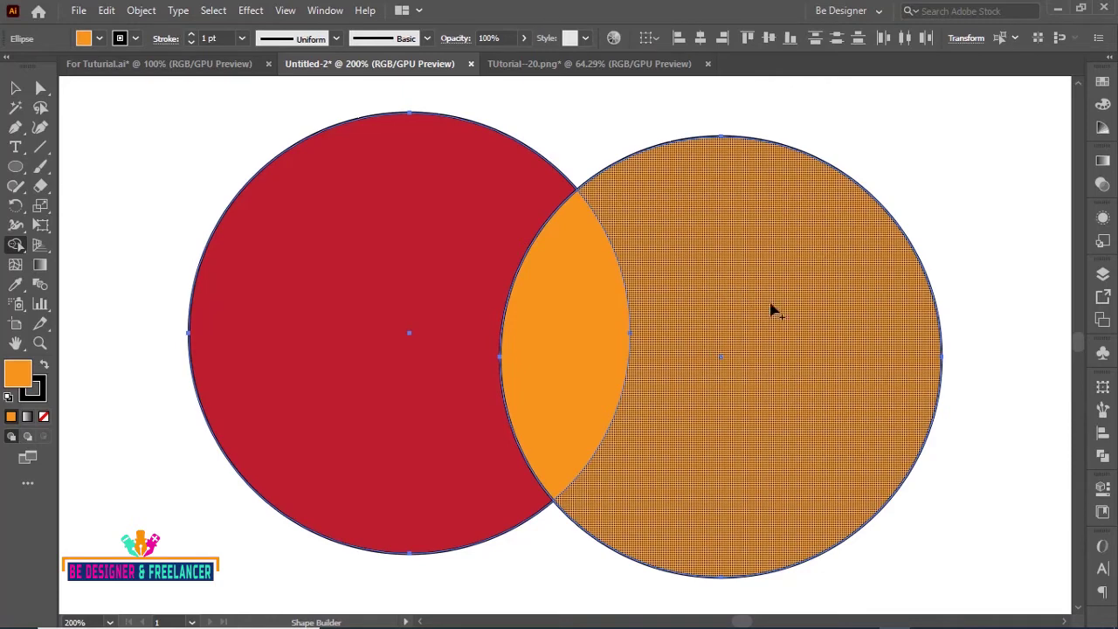
pyautogui.click(563, 314)
pyautogui.moveTo(761, 339)
pyautogui.mouseDown()
pyautogui.moveTo(828, 430)
pyautogui.moveTo(699, 457)
pyautogui.moveTo(699, 270)
pyautogui.moveTo(681, 242)
pyautogui.moveTo(669, 241)
pyautogui.moveTo(659, 300)
pyautogui.moveTo(542, 332)
pyautogui.moveTo(492, 306)
pyautogui.moveTo(312, 320)
pyautogui.moveTo(315, 355)
pyautogui.moveTo(506, 394)
pyautogui.moveTo(653, 470)
pyautogui.moveTo(660, 459)
pyautogui.mouseUp()
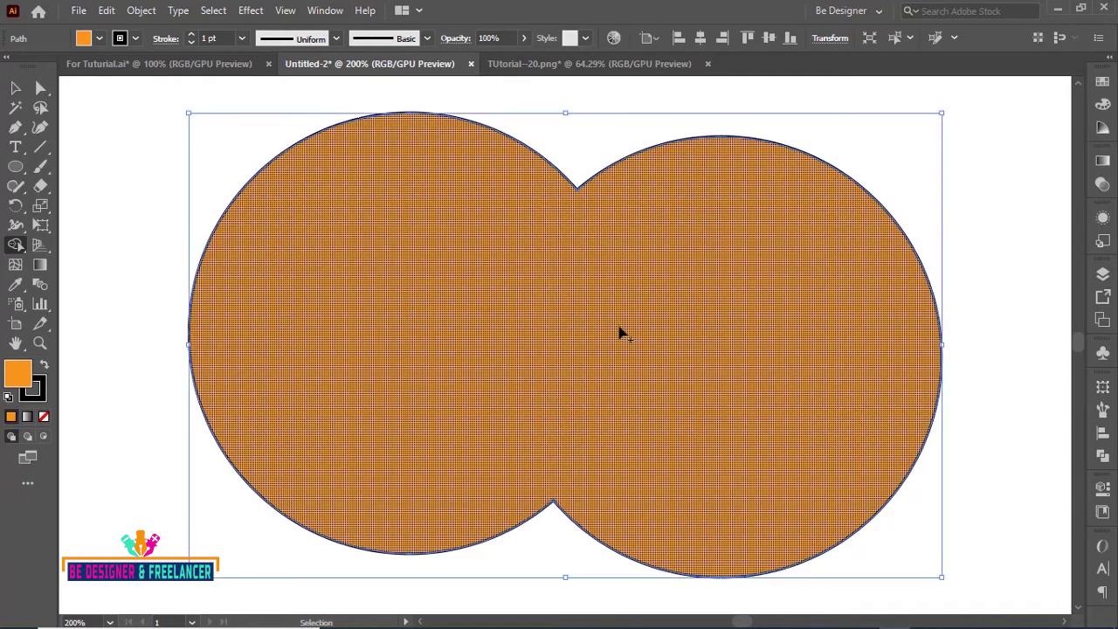
pyautogui.hotkey('ctrl', 'z')
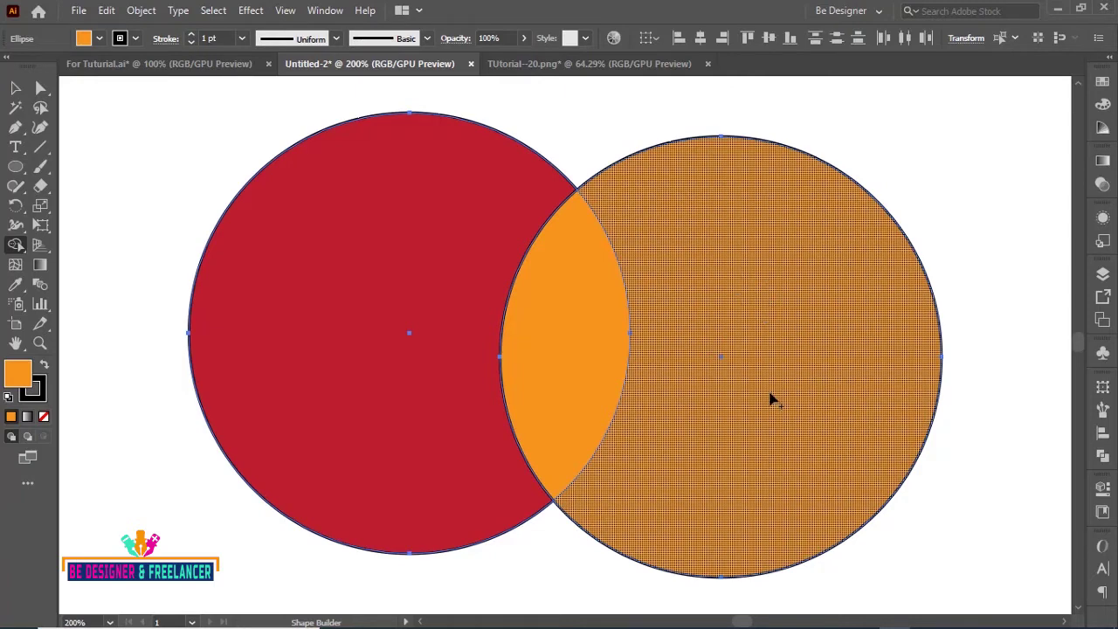
# Split off the overlap with Shape Builder, then drag the orange and red pieces apart.
pyautogui.click(583, 353)
pyautogui.click(568, 347)
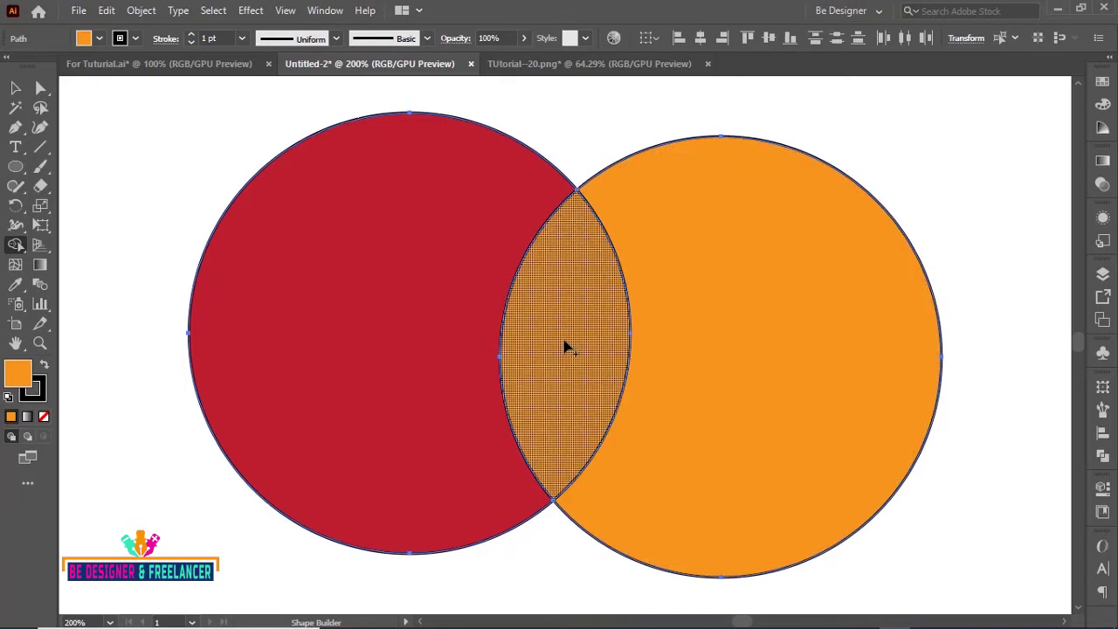
pyautogui.click(16, 89)
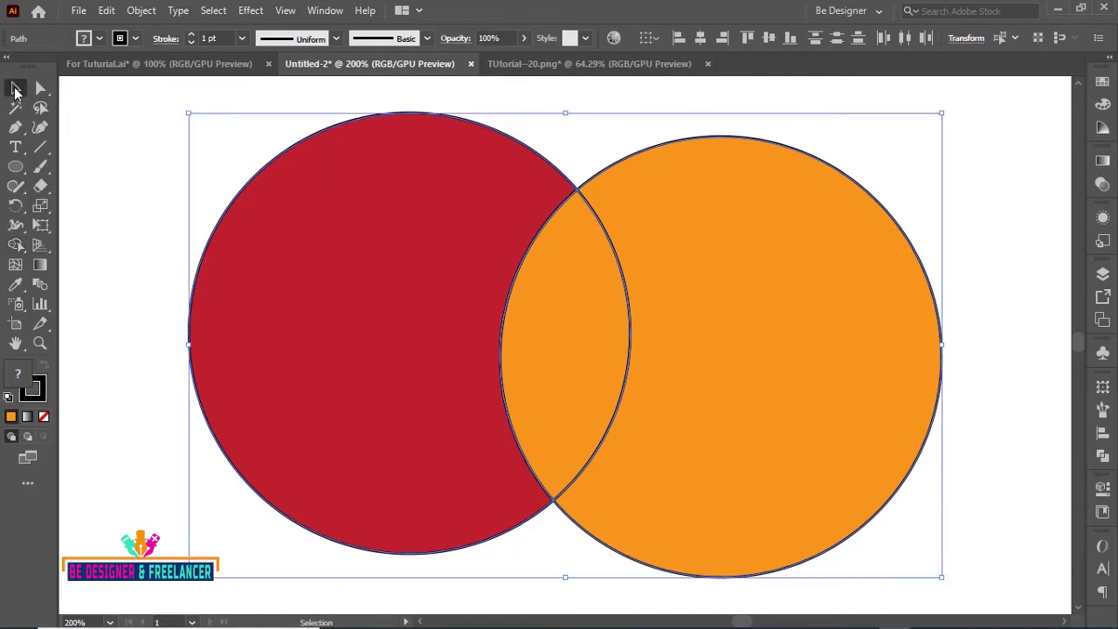
pyautogui.click(993, 234)
pyautogui.moveTo(766, 358); pyautogui.dragTo(894, 357)
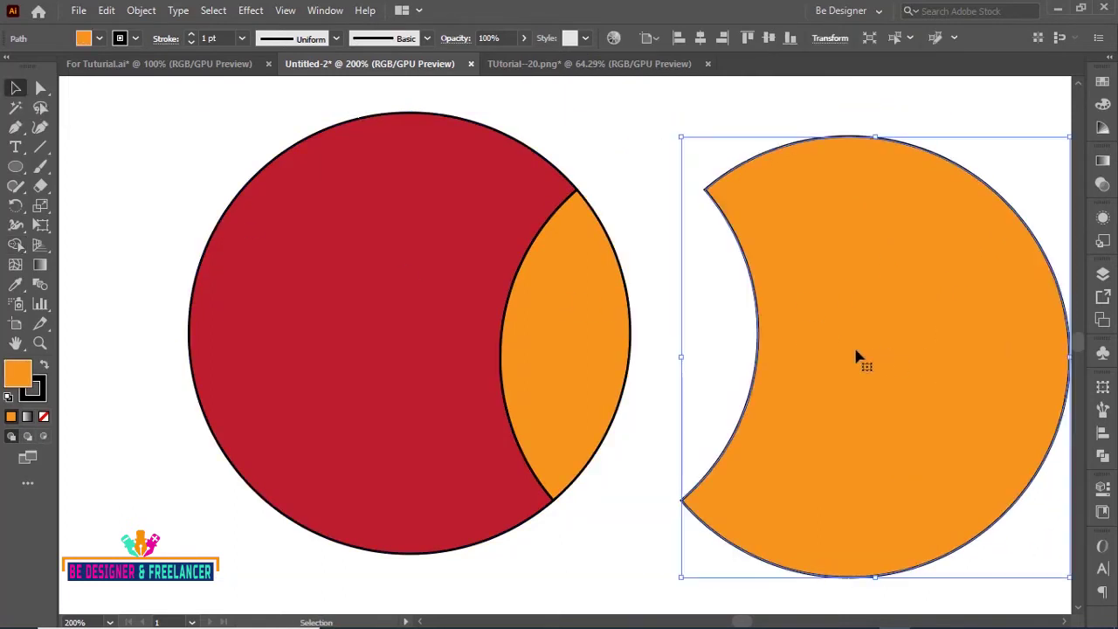
pyautogui.moveTo(401, 327); pyautogui.dragTo(271, 326)
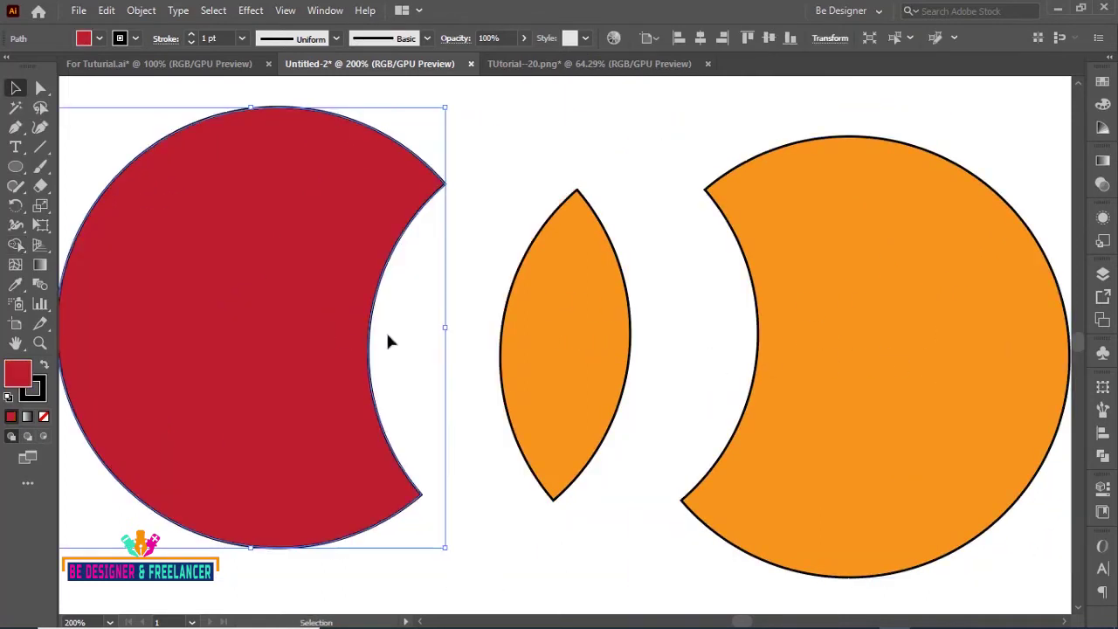
pyautogui.click(620, 188)
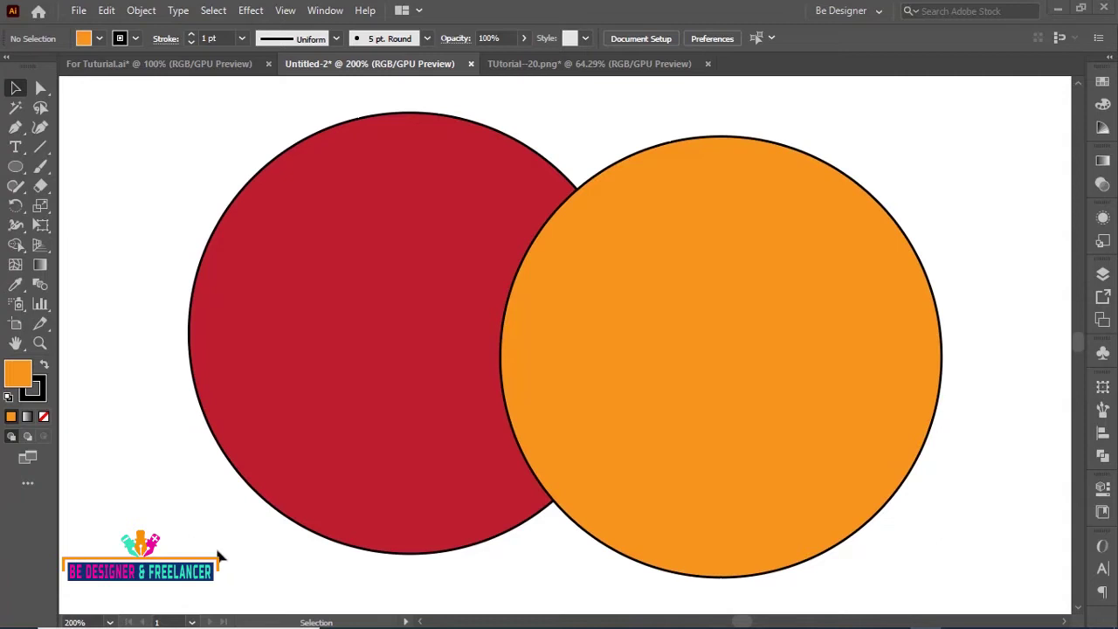
# Move the orange circle to the right, off the red circle.
pyautogui.click(296, 355)
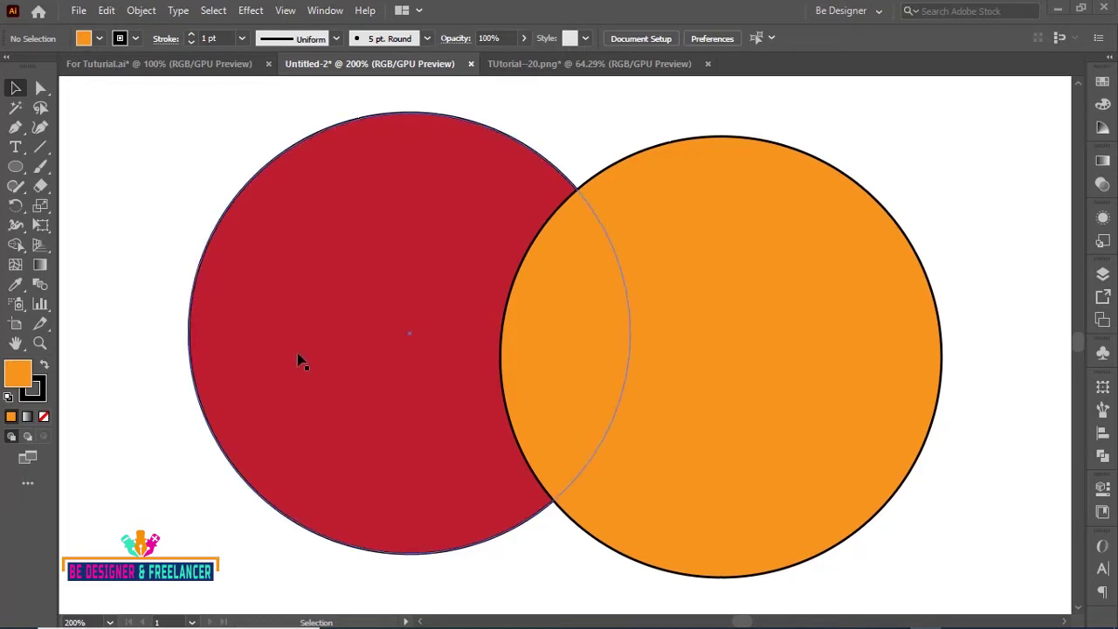
pyautogui.click(439, 324)
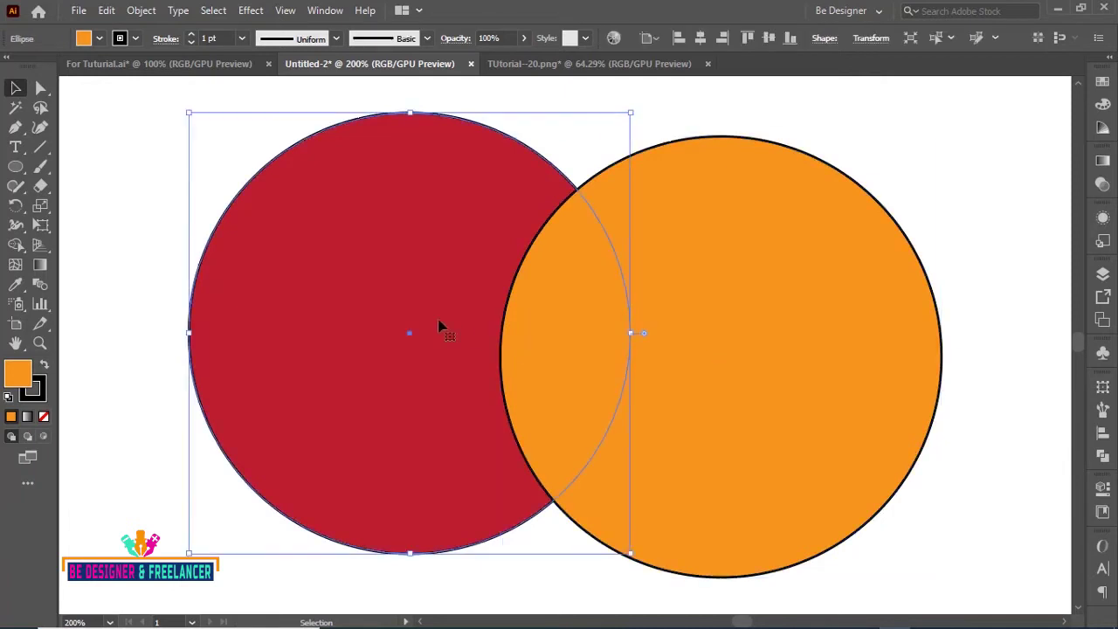
pyautogui.click(712, 339)
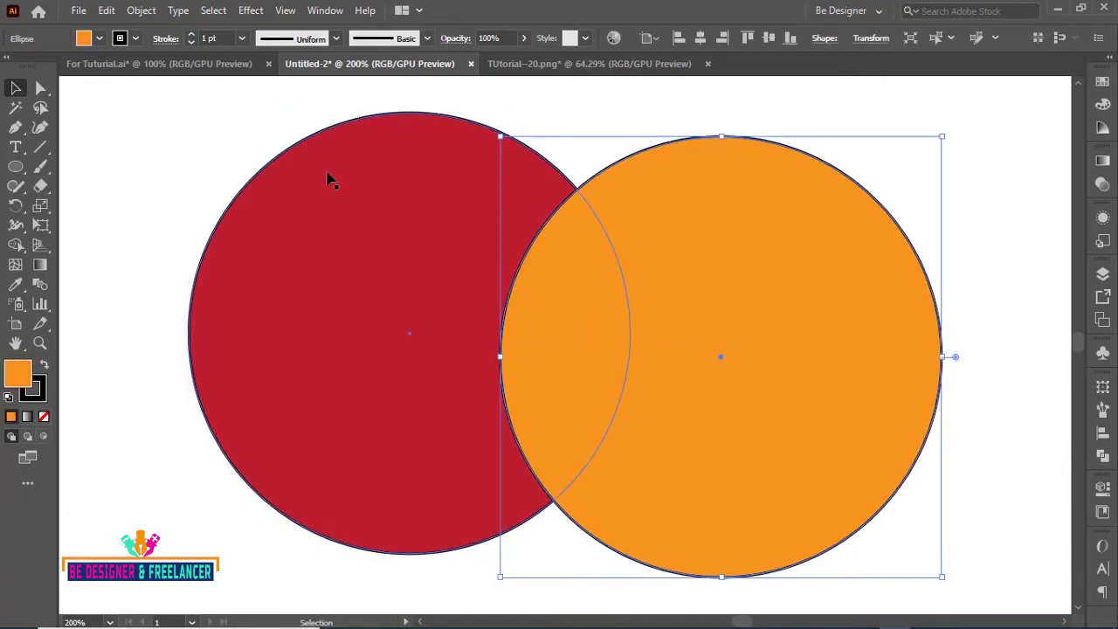
pyautogui.keyDown('shift'); pyautogui.click(404, 204); pyautogui.keyUp('shift')
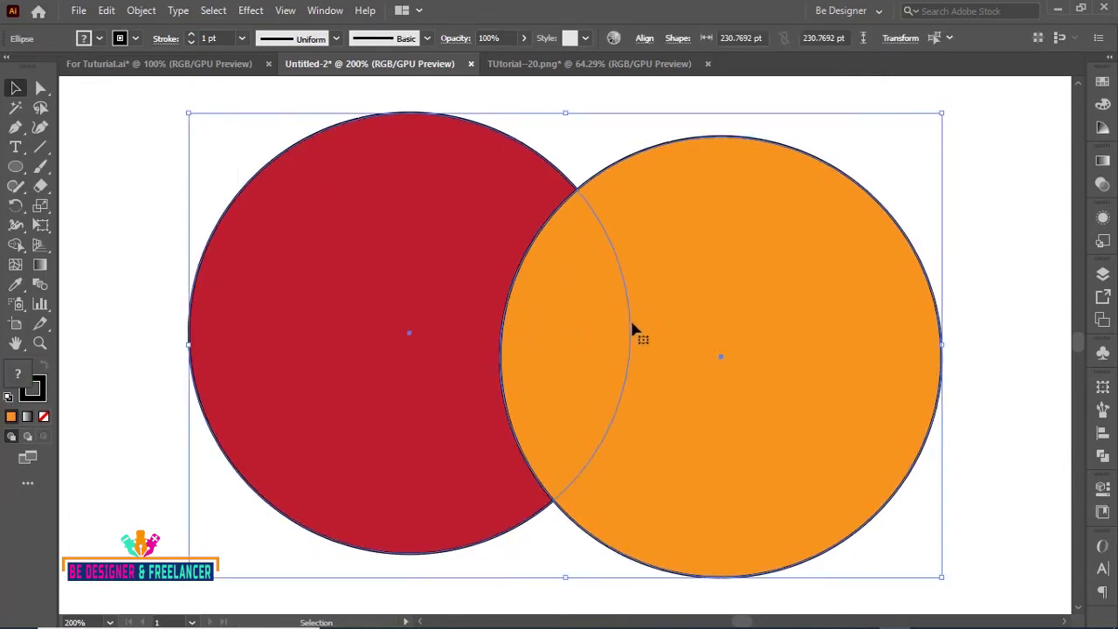
pyautogui.click(16, 245)
pyautogui.click(472, 93)
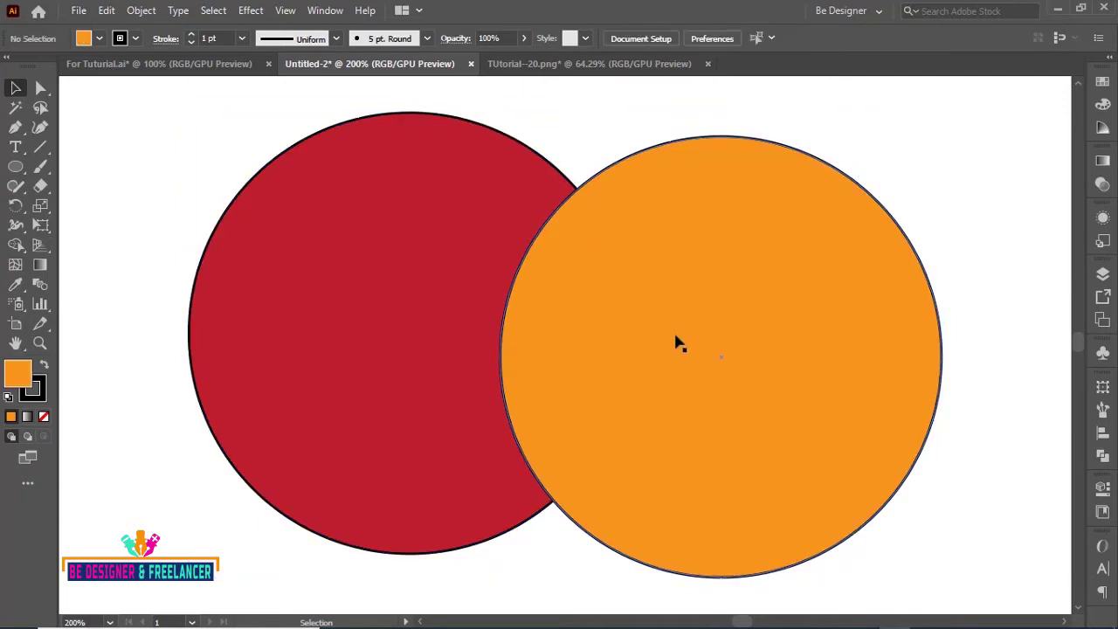
pyautogui.moveTo(677, 341); pyautogui.dragTo(828, 340)
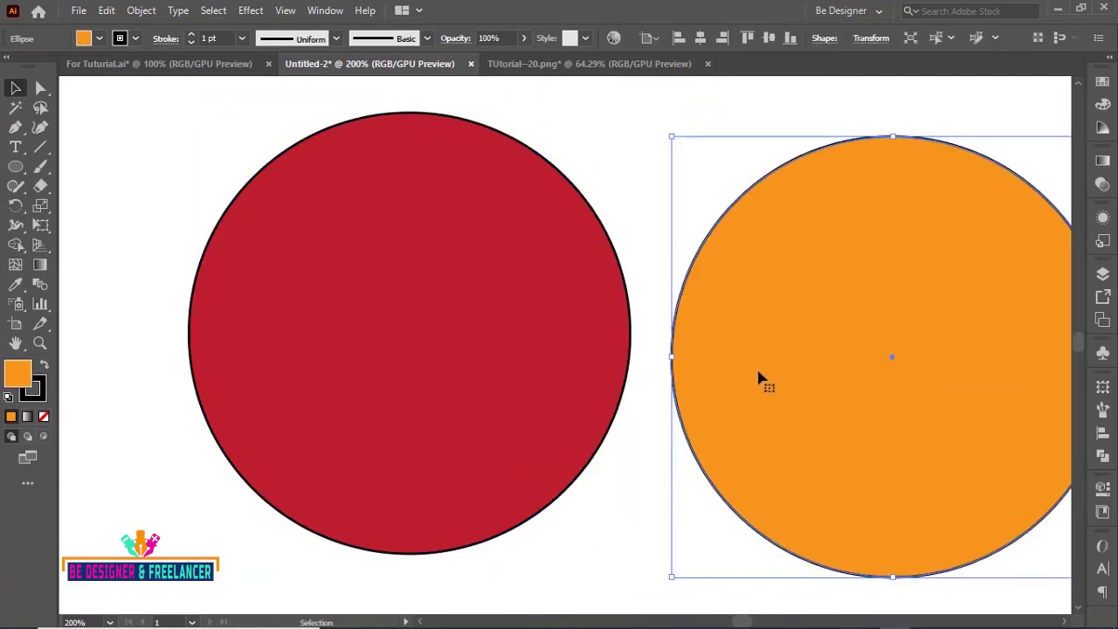
pyautogui.moveTo(756, 374); pyautogui.dragTo(739, 360)
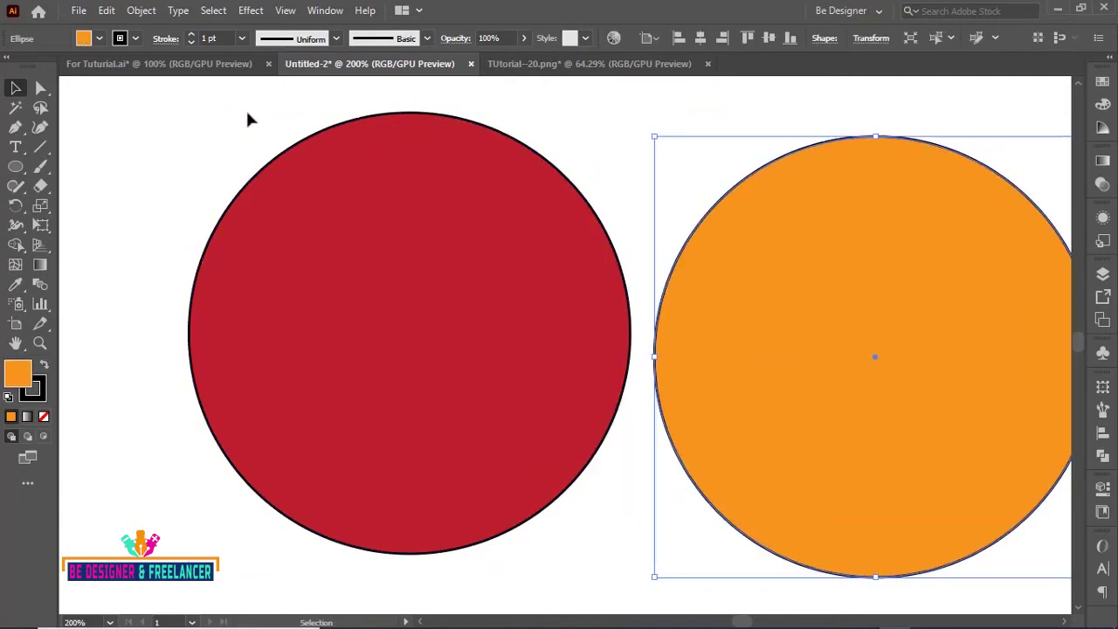
# Select both circles, Shape Builder-merge them, then undo the merge.
pyautogui.hotkey('ctrl', 'a')
pyautogui.moveTo(824, 335); pyautogui.dragTo(746, 329)
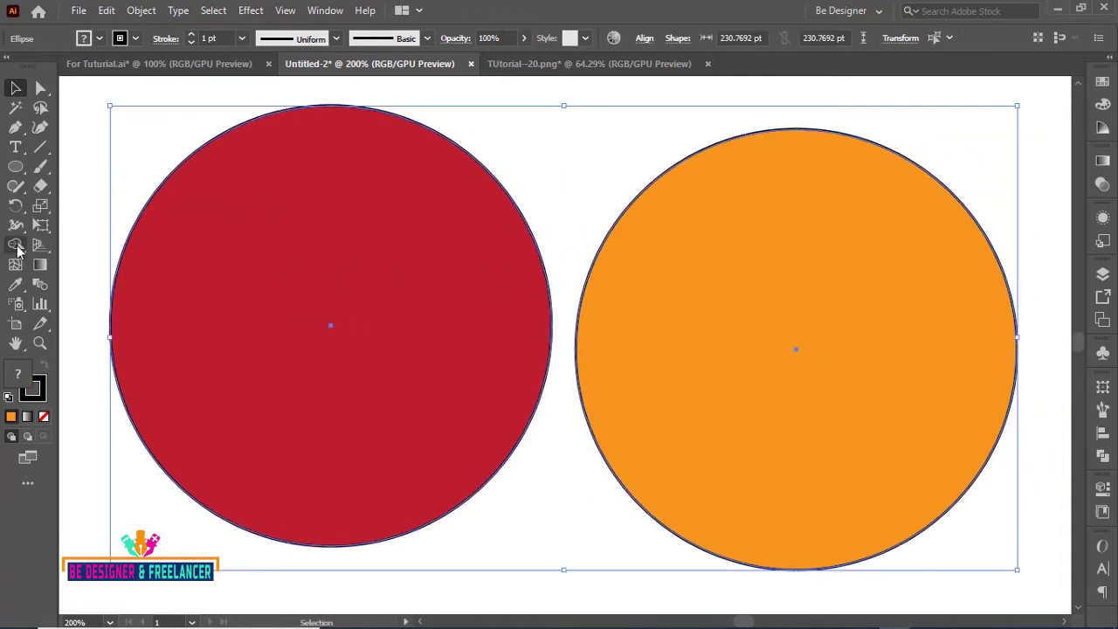
pyautogui.click(17, 248)
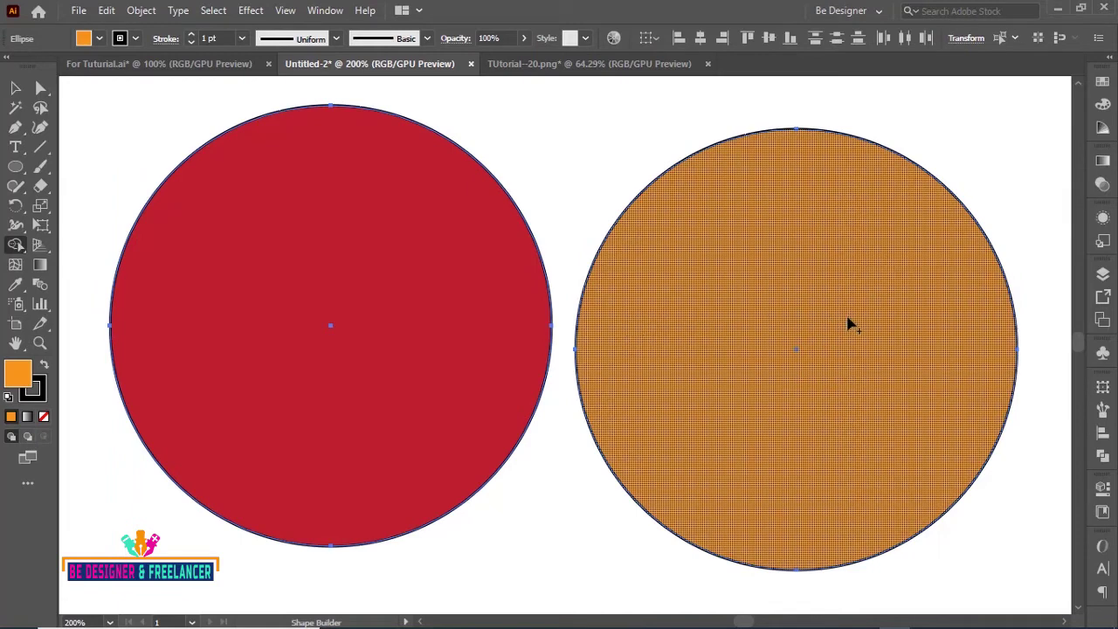
pyautogui.moveTo(852, 325); pyautogui.dragTo(333, 332)
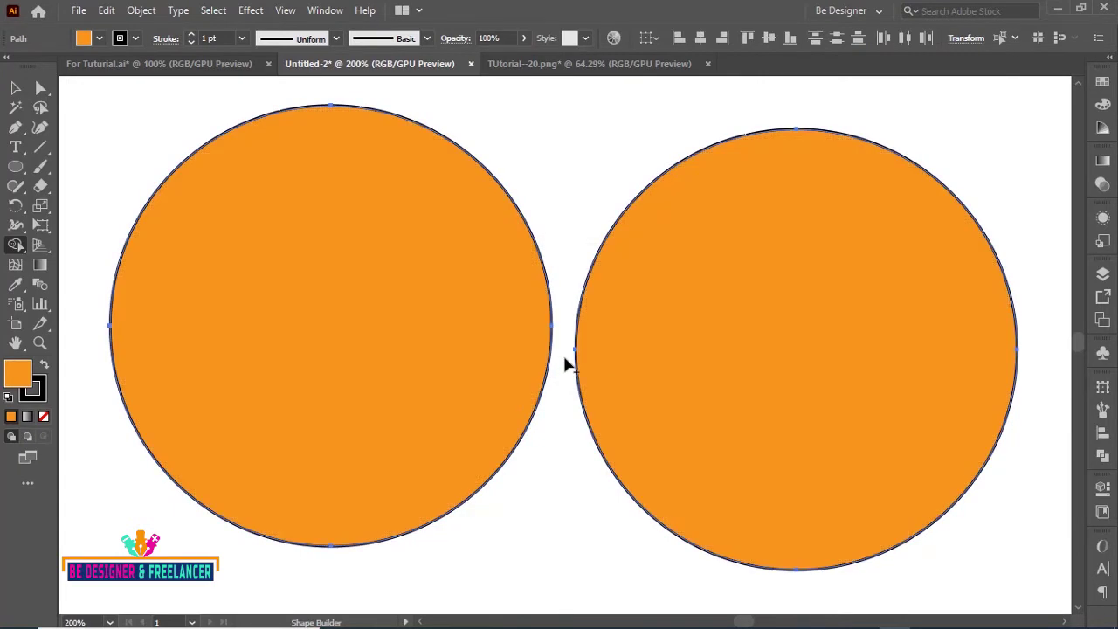
pyautogui.click(15, 88)
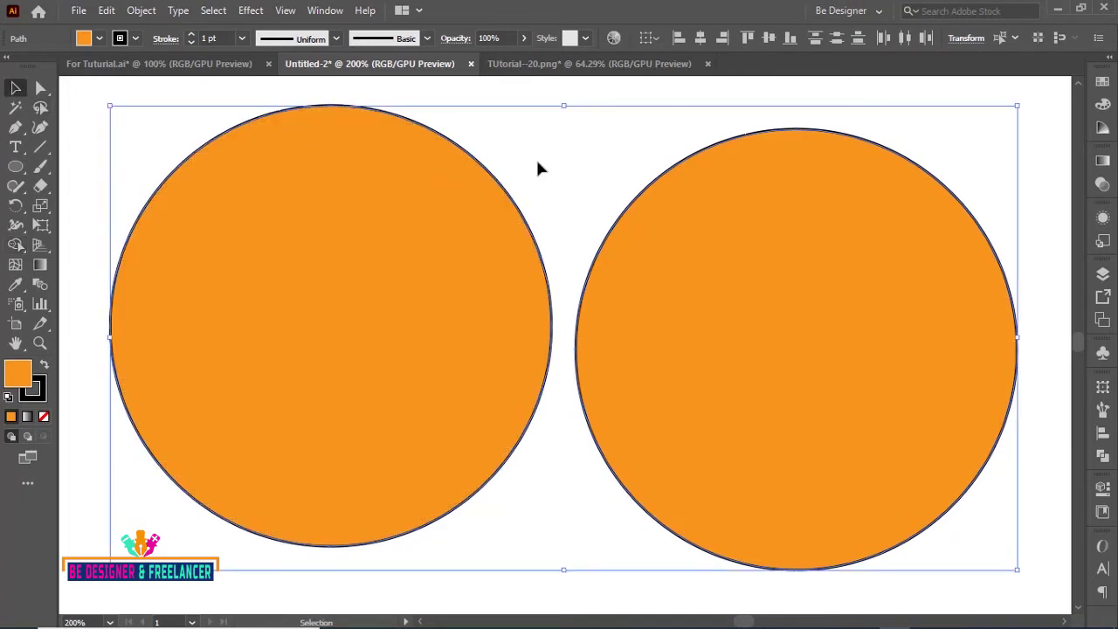
pyautogui.hotkey('ctrl', 'shift', 'a')
pyautogui.hotkey('ctrl', 'z')
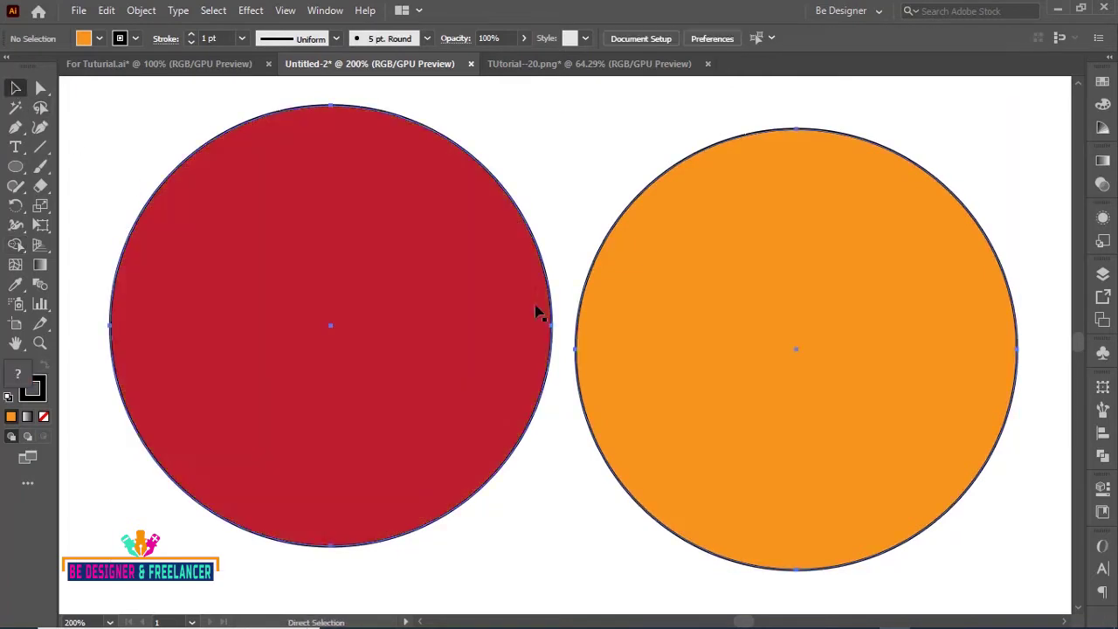
pyautogui.click(581, 170)
# Nudge the orange circle against the red one, then Shape Builder-drag across both to turn it orange.
pyautogui.moveTo(736, 295); pyautogui.dragTo(748, 296)
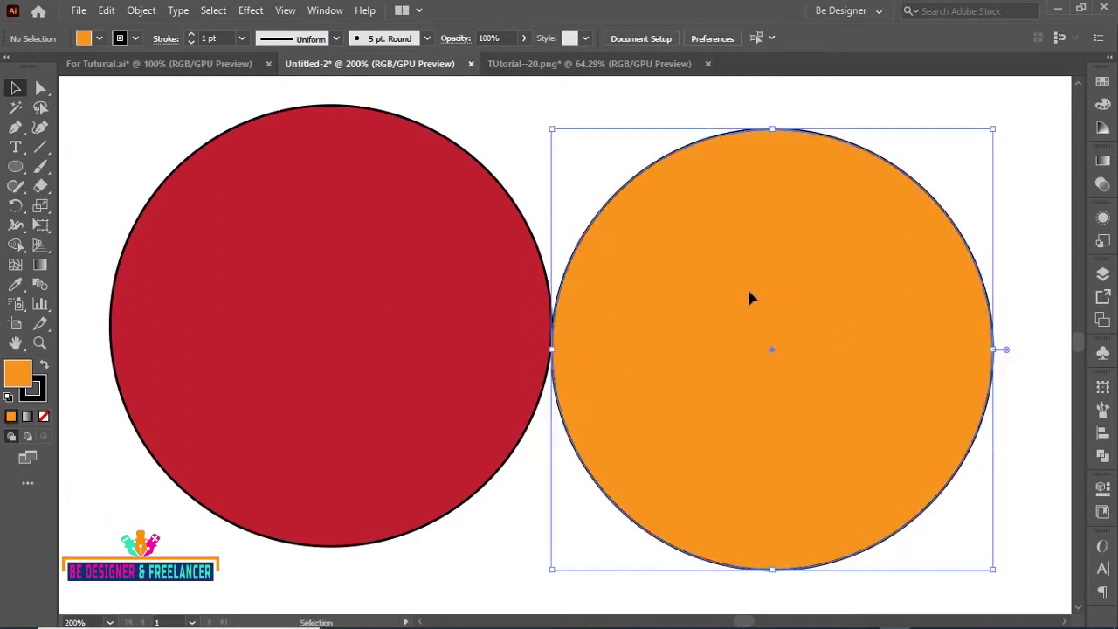
pyautogui.click(597, 166)
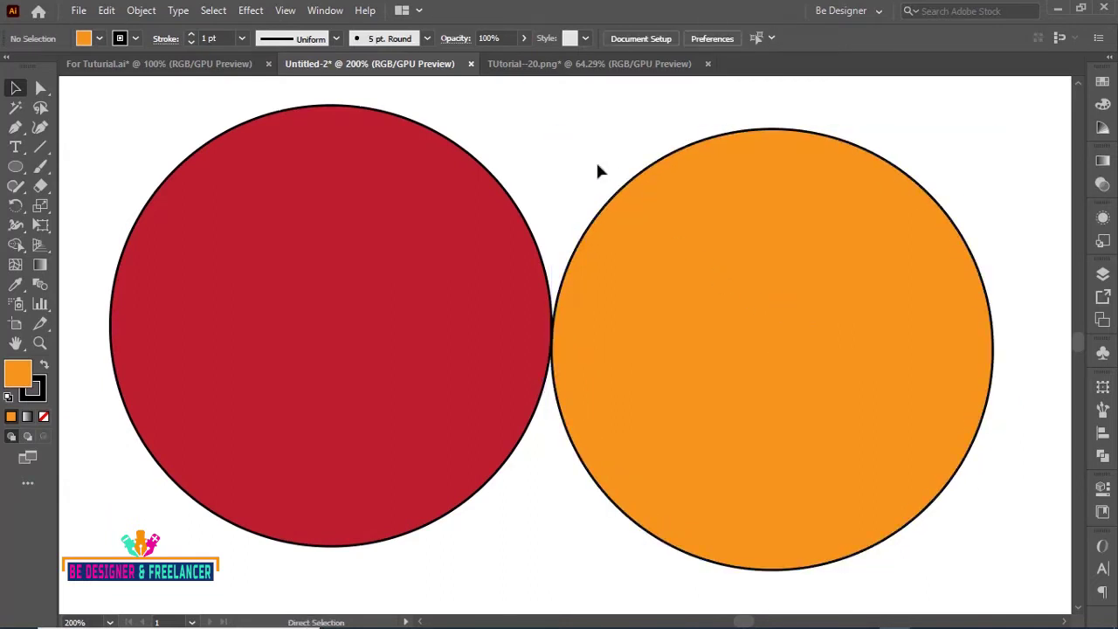
pyautogui.hotkey('ctrl', '=')
pyautogui.hotkey('ctrl', '=')
pyautogui.hotkey('ctrl', '=')
pyautogui.hotkey('ctrl', '=')
pyautogui.hotkey('ctrl', '=')
pyautogui.hotkey('ctrl', '-')
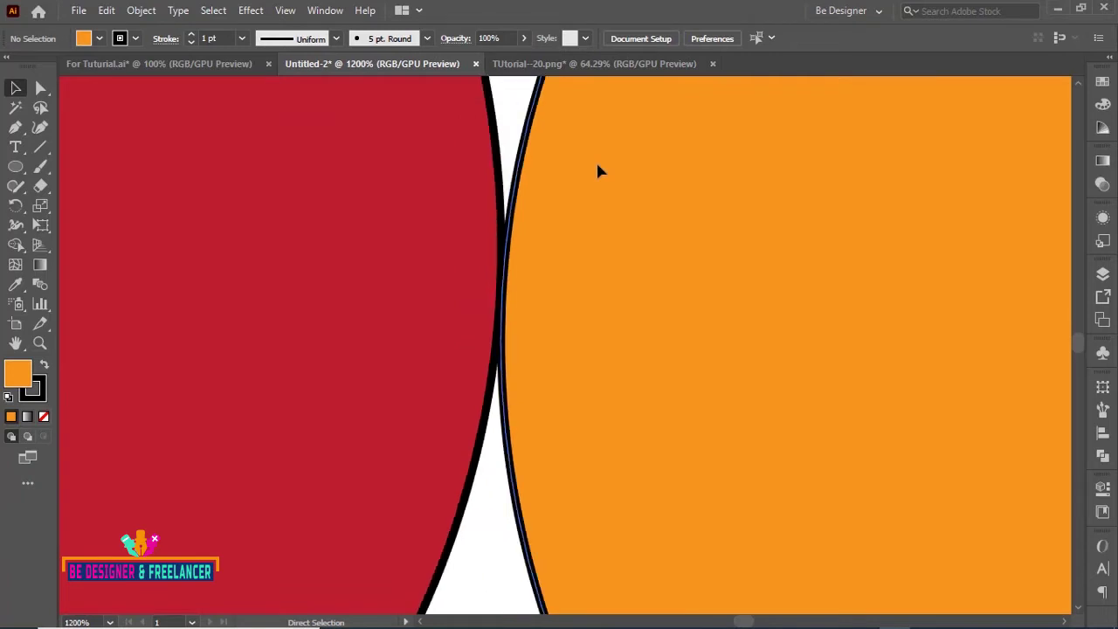
pyautogui.hotkey('ctrl', '-')
pyautogui.hotkey('ctrl', '-')
pyautogui.hotkey('ctrl', '-')
pyautogui.hotkey('ctrl', '-')
pyautogui.hotkey('ctrl', '-')
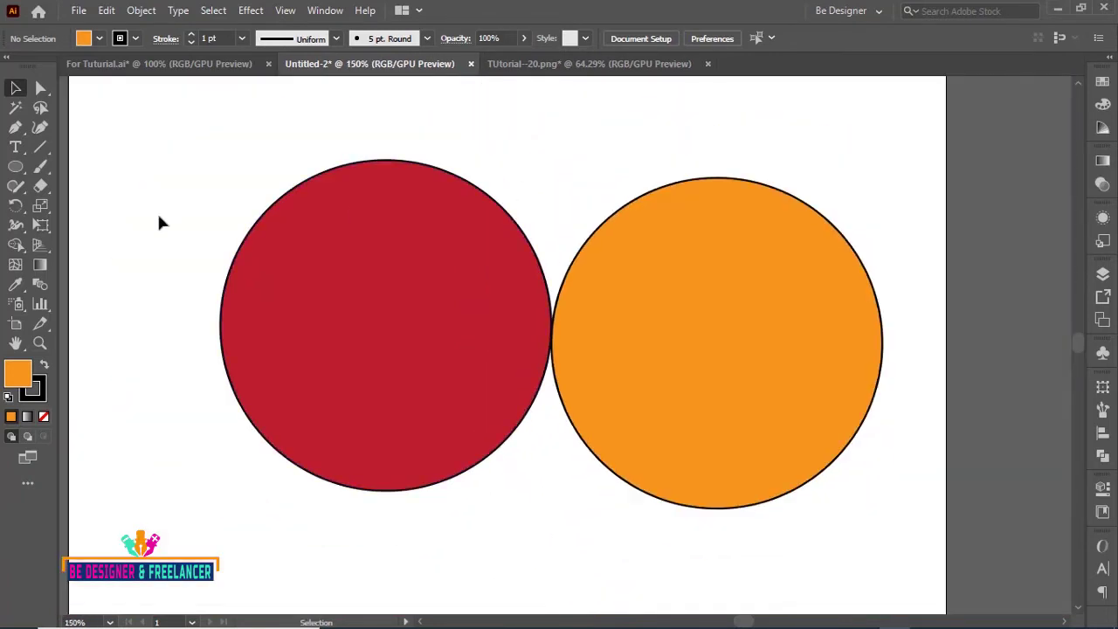
pyautogui.moveTo(245, 161); pyautogui.dragTo(615, 333)
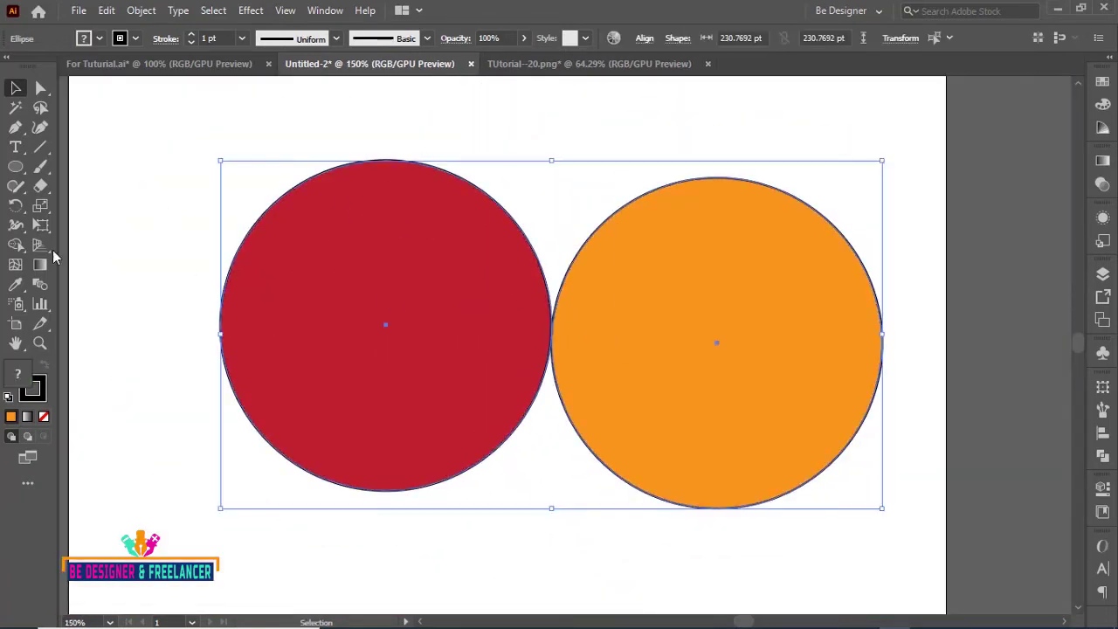
pyautogui.click(13, 225)
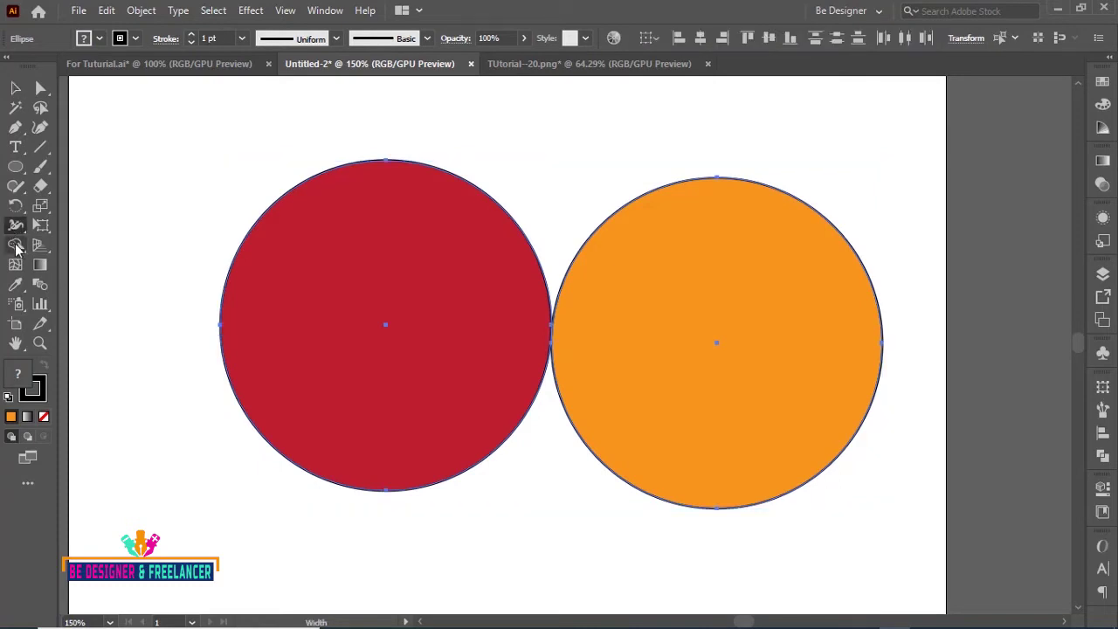
pyautogui.click(16, 246)
pyautogui.moveTo(674, 331); pyautogui.dragTo(424, 334)
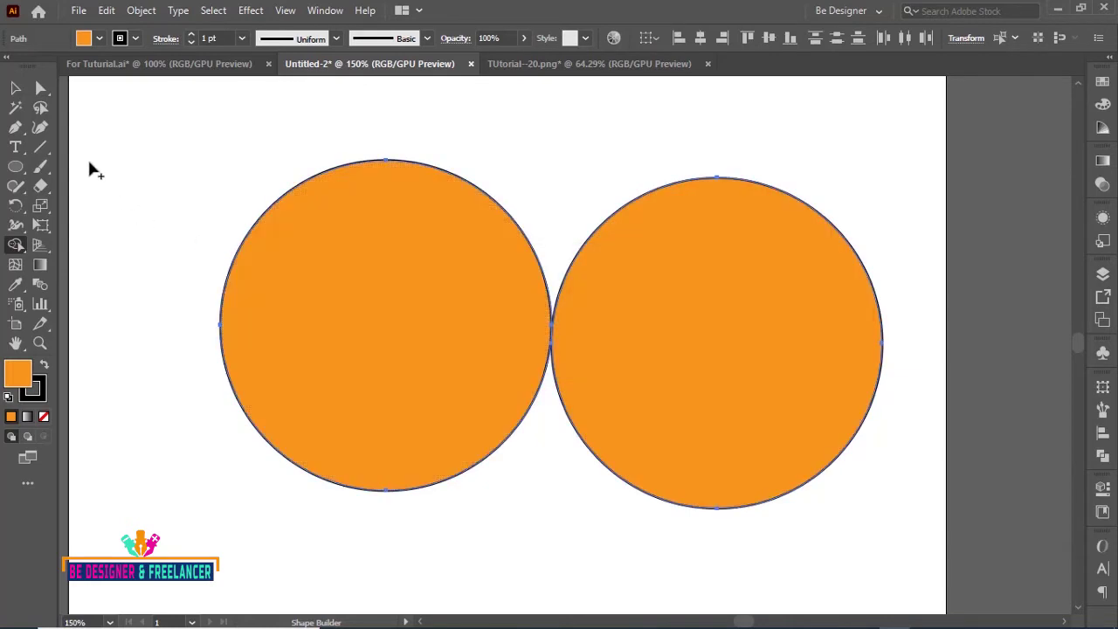
# Drag the right circle away, leaving a gap between the two orange circles.
pyautogui.click(15, 88)
pyautogui.hotkey('ctrl', 'a')
pyautogui.click(403, 146)
pyautogui.moveTo(599, 319); pyautogui.dragTo(629, 319)
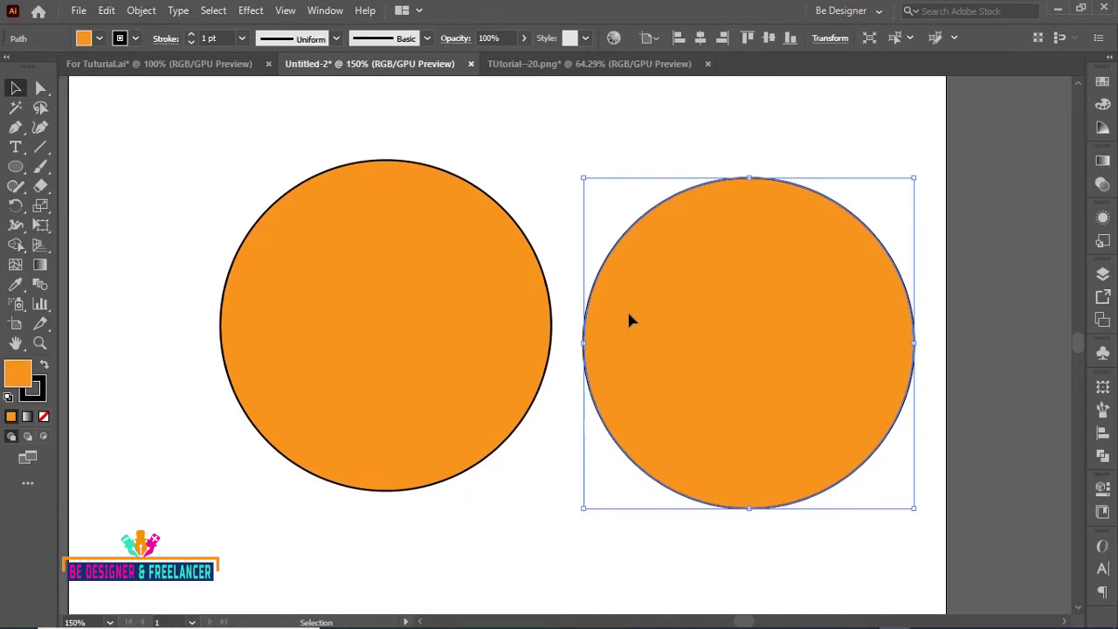
# Overlap the right circle on the left one, select both, and Shape Builder-merge them into a red two-lobed shape.
pyautogui.moveTo(650, 327); pyautogui.dragTo(600, 327)
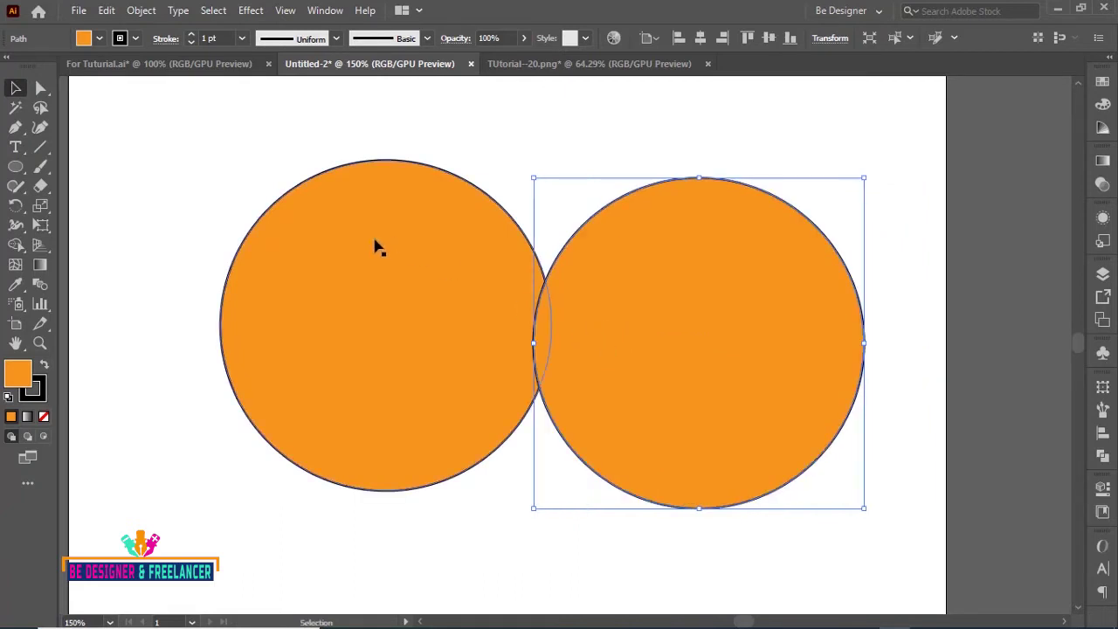
pyautogui.click(100, 40)
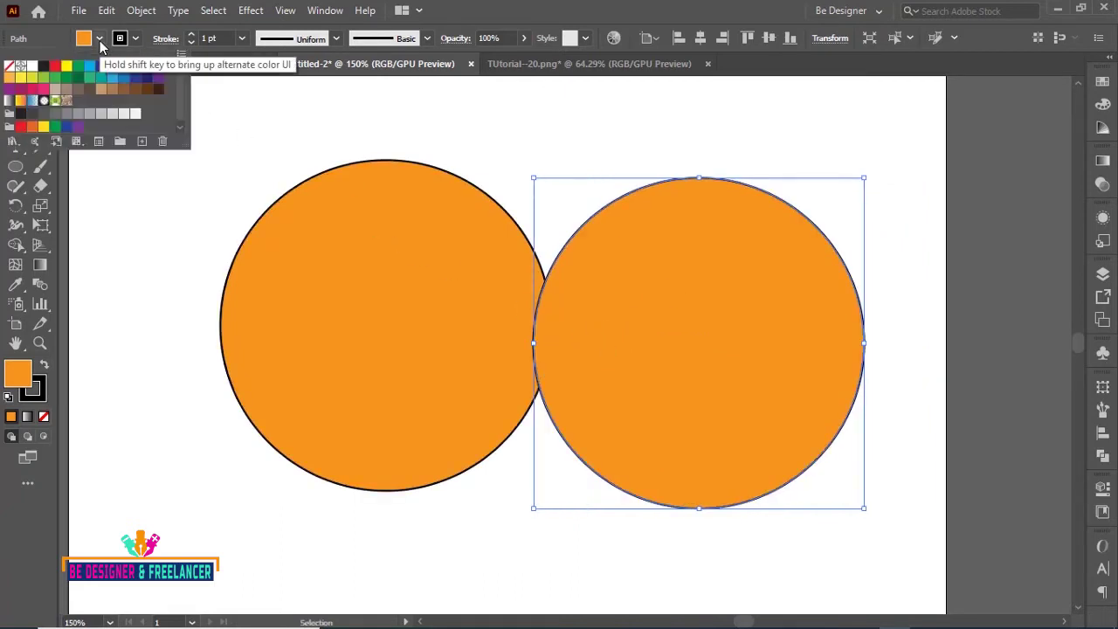
pyautogui.press('Escape')
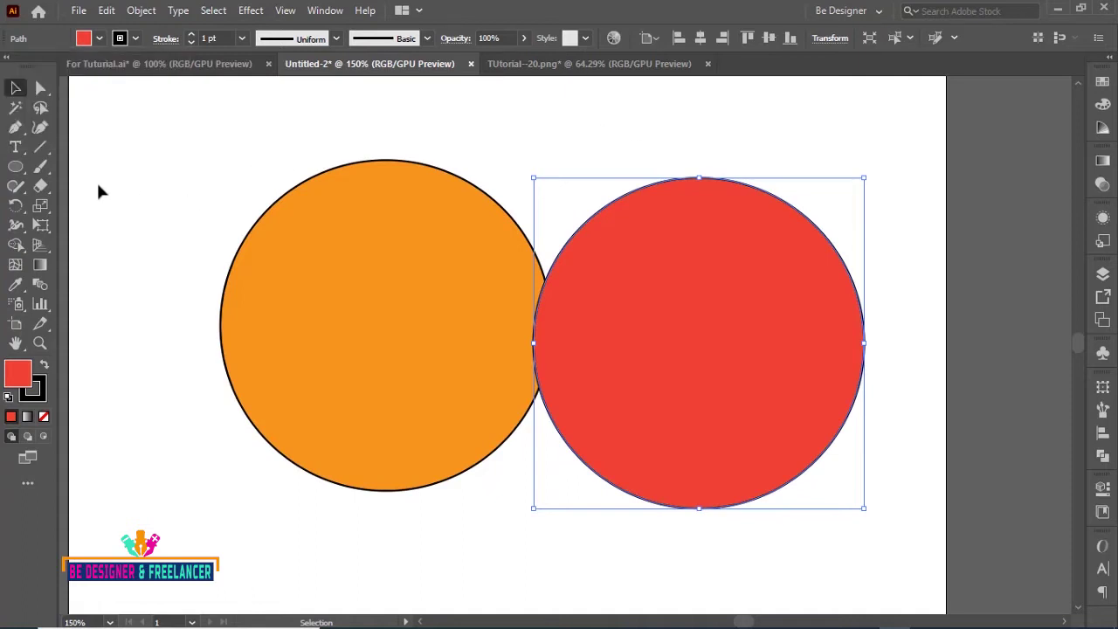
pyautogui.moveTo(210, 140); pyautogui.dragTo(636, 343)
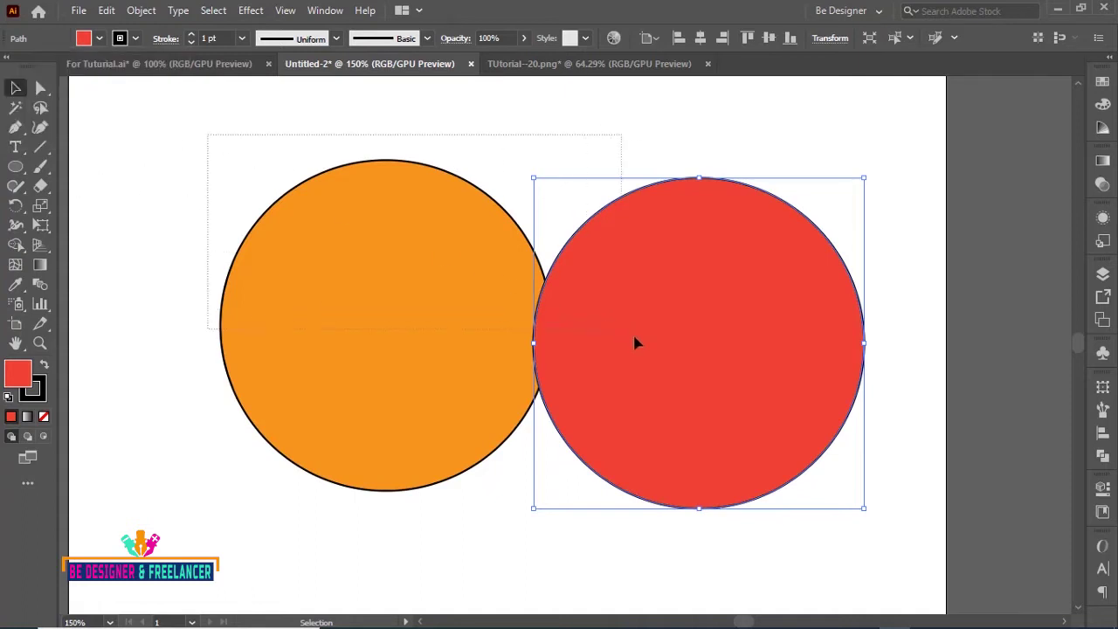
pyautogui.click(16, 245)
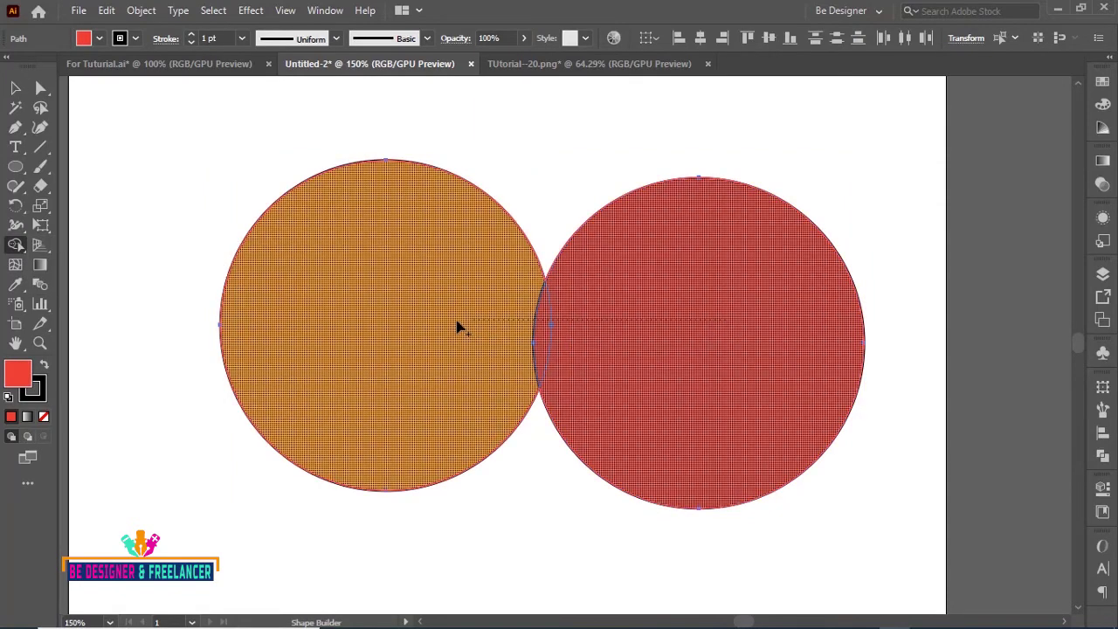
pyautogui.moveTo(456, 327); pyautogui.dragTo(441, 328)
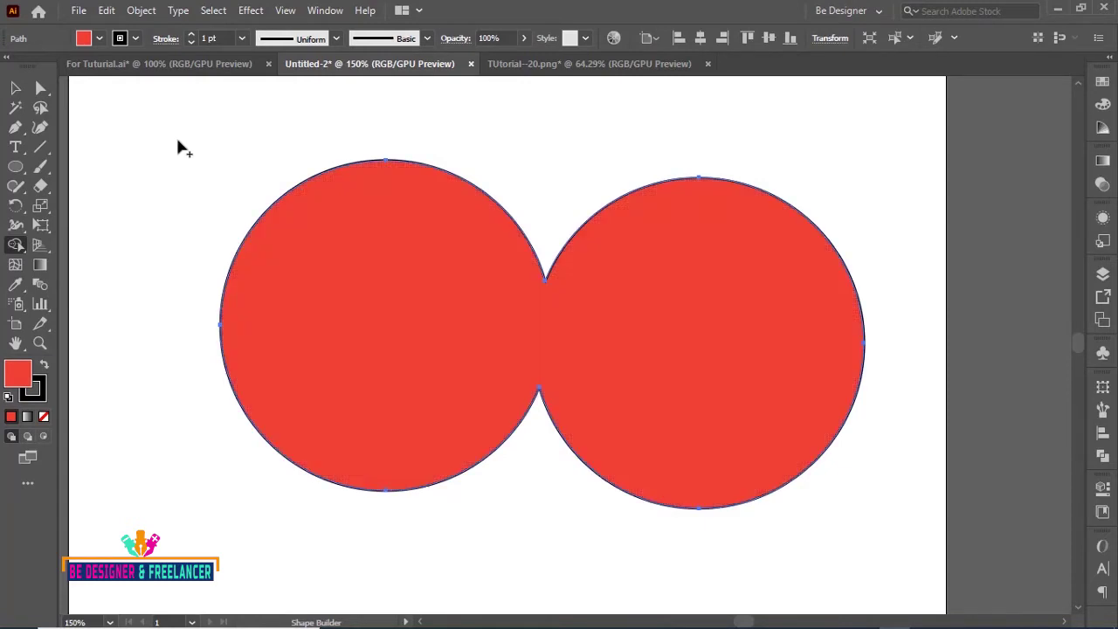
pyautogui.click(15, 87)
pyautogui.click(461, 111)
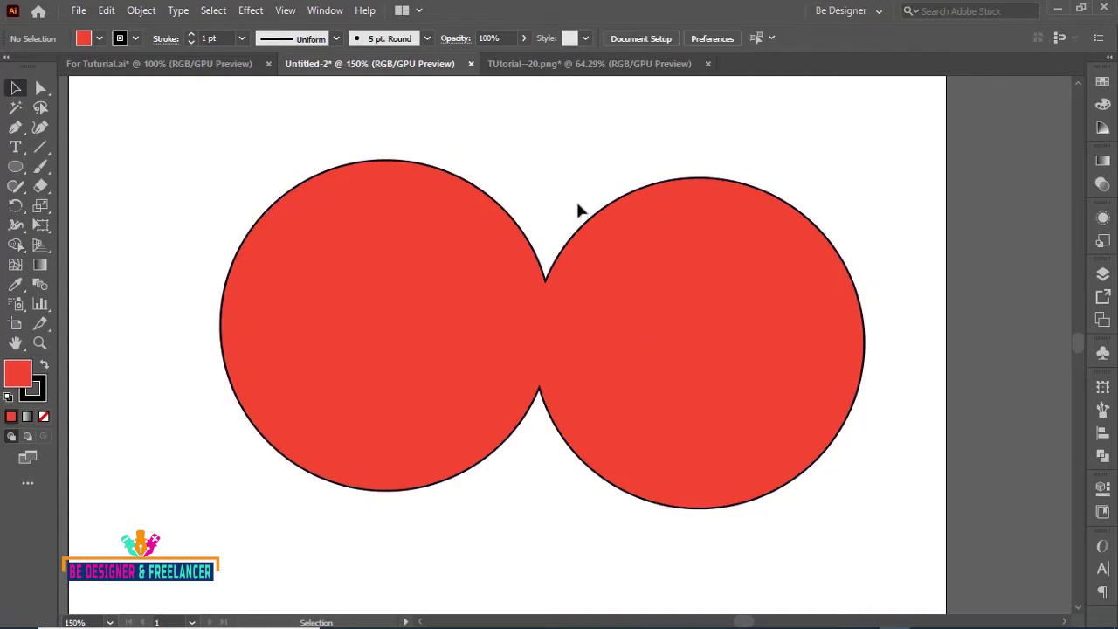
pyautogui.hotkey('ctrl', 'z')
pyautogui.moveTo(698, 308); pyautogui.dragTo(668, 308)
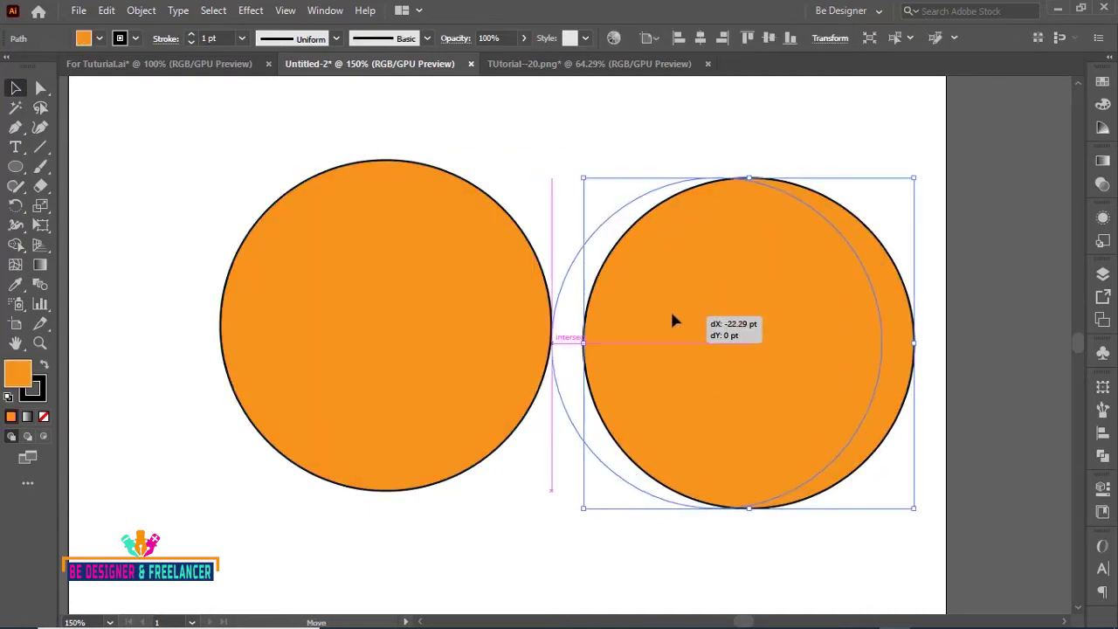
pyautogui.click(456, 166)
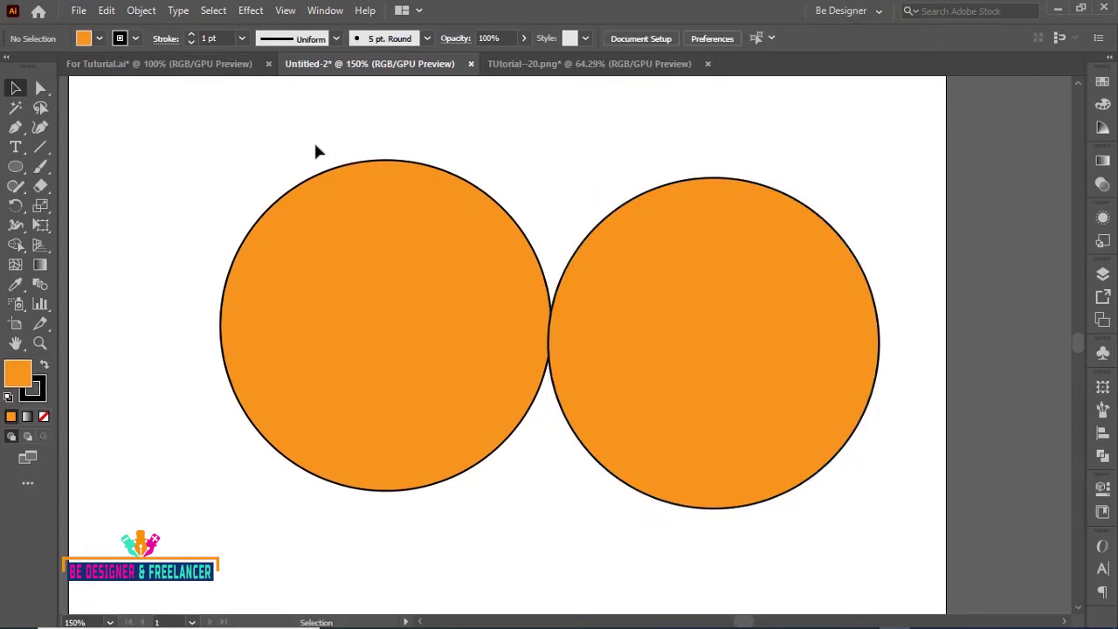
pyautogui.moveTo(300, 142); pyautogui.dragTo(637, 337)
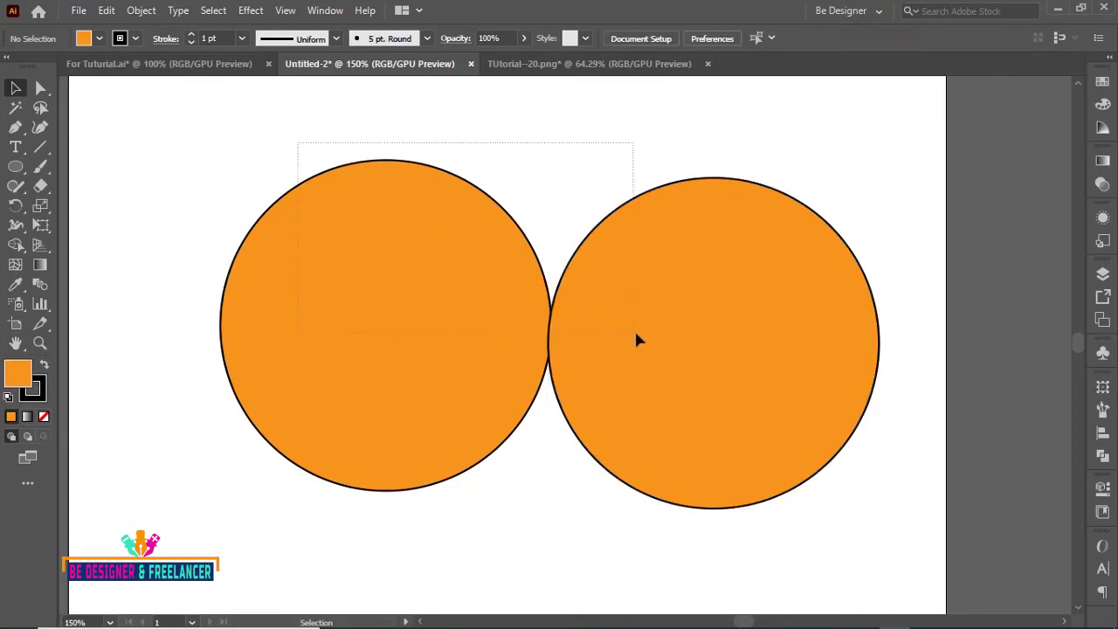
pyautogui.click(15, 245)
pyautogui.click(86, 252)
pyautogui.moveTo(740, 337); pyautogui.dragTo(394, 343)
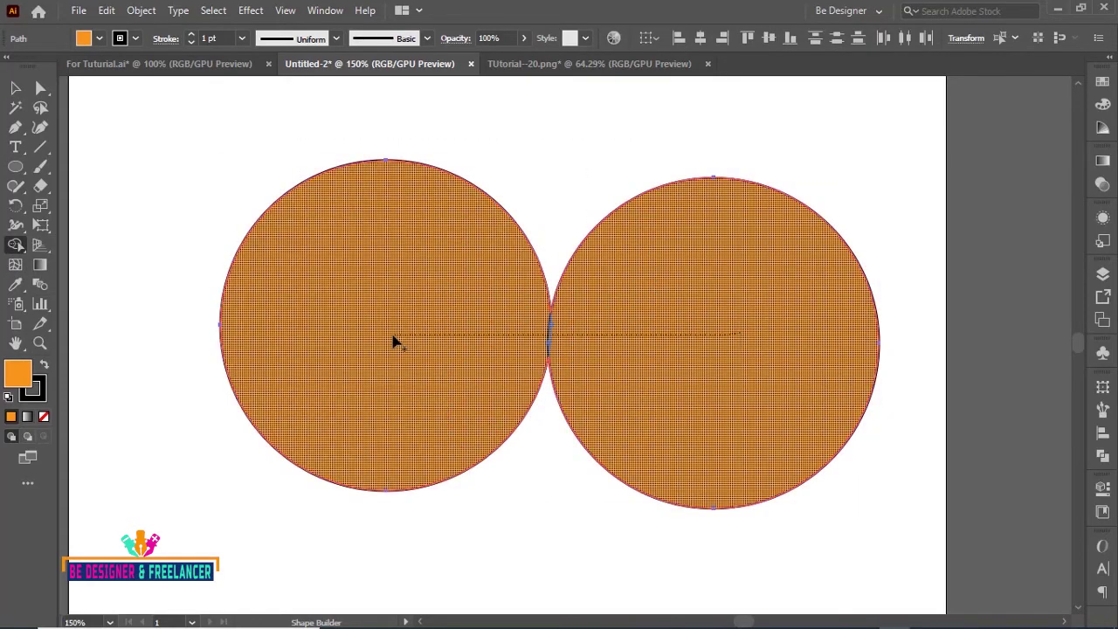
pyautogui.click(16, 87)
pyautogui.click(520, 126)
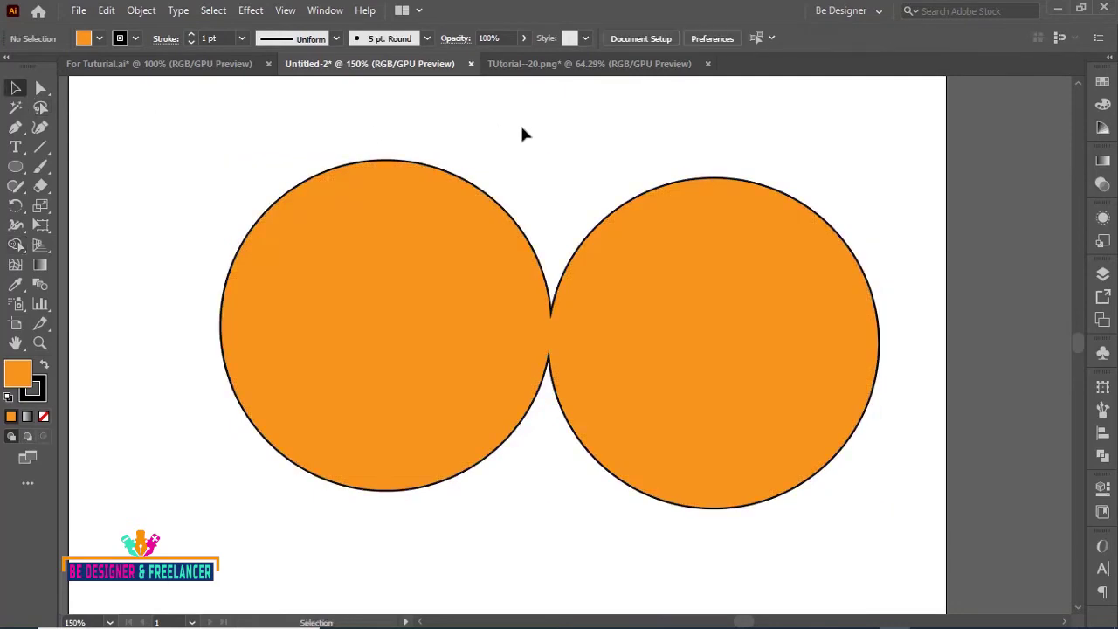
pyautogui.hotkey('ctrl', '-')
pyautogui.click(720, 252)
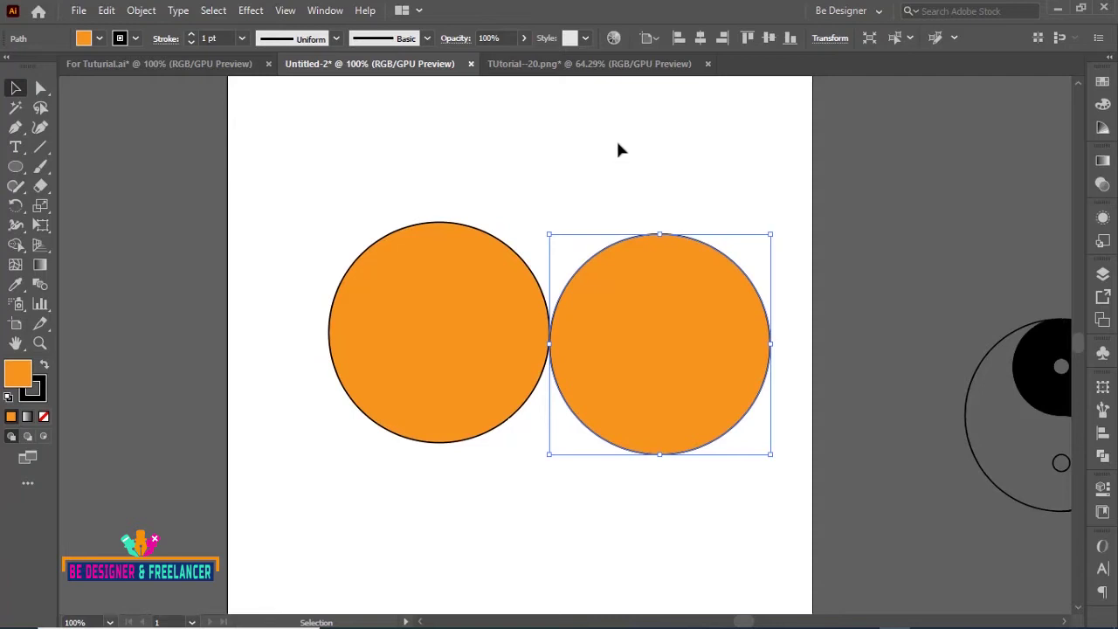
# Move the right circle left over the other and give it a red fill.
pyautogui.click(617, 150)
pyautogui.moveTo(678, 360); pyautogui.dragTo(609, 354)
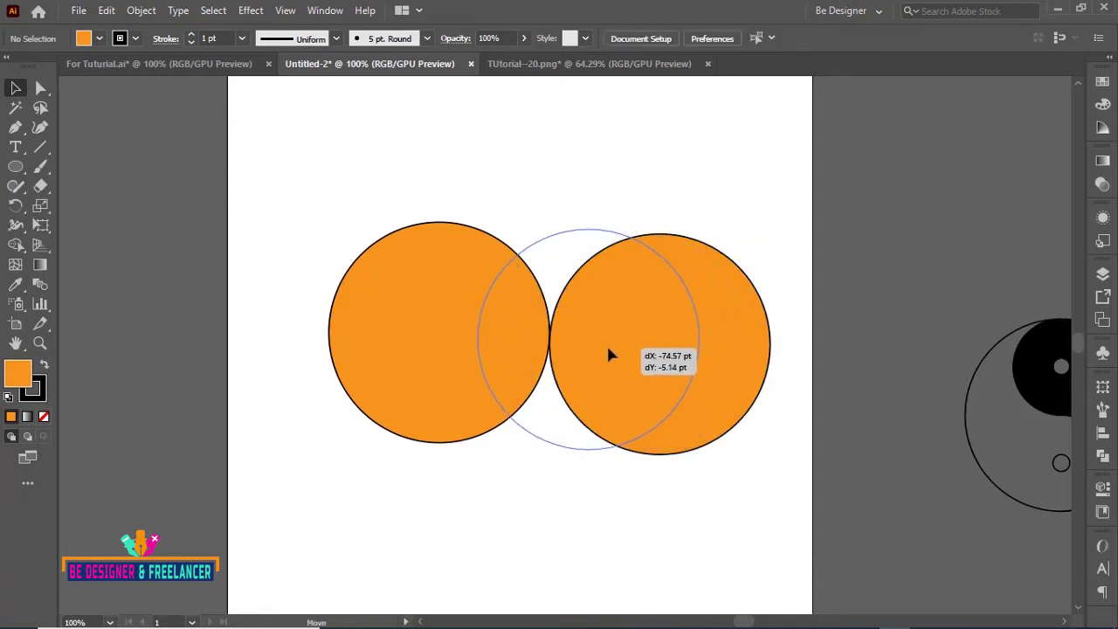
pyautogui.click(606, 175)
pyautogui.hotkey('ctrl', '=')
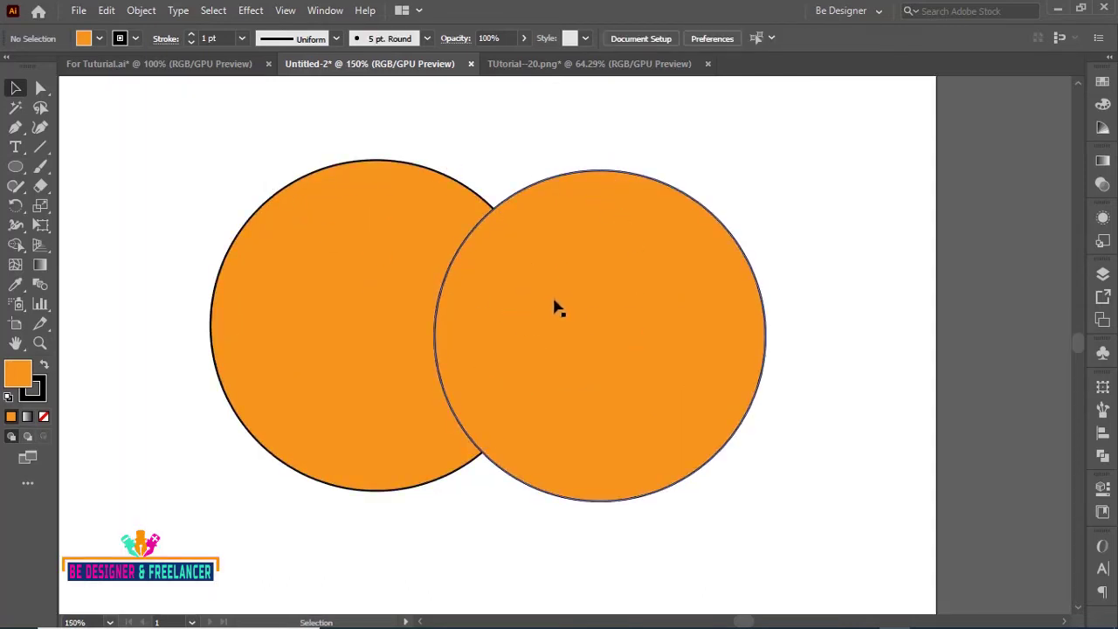
pyautogui.click(603, 284)
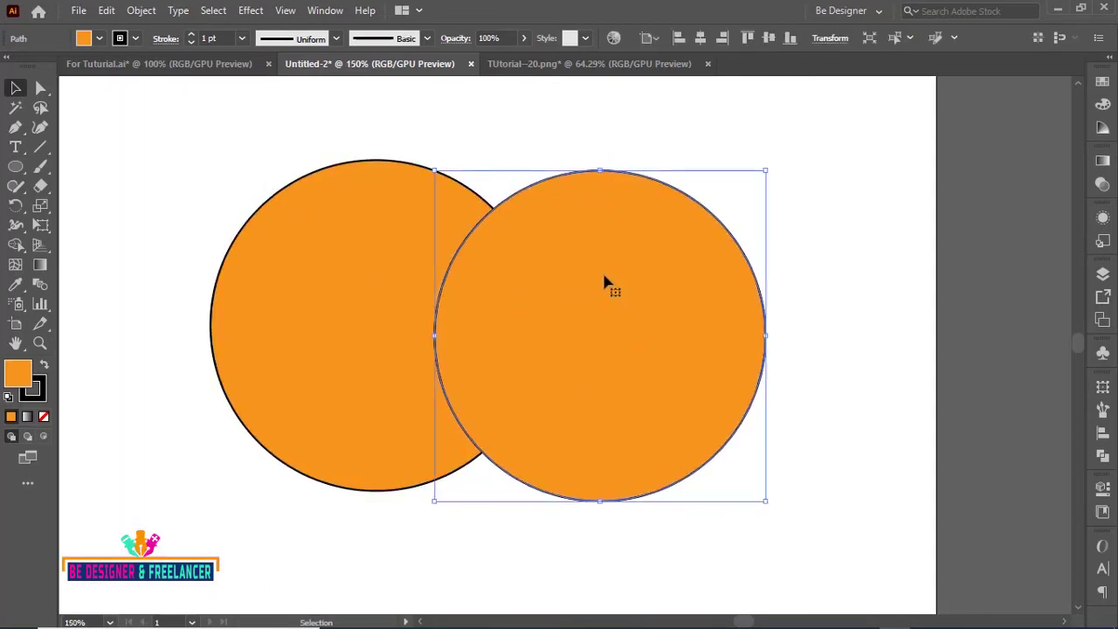
pyautogui.click(132, 43)
pyautogui.click(102, 42)
pyautogui.click(101, 42)
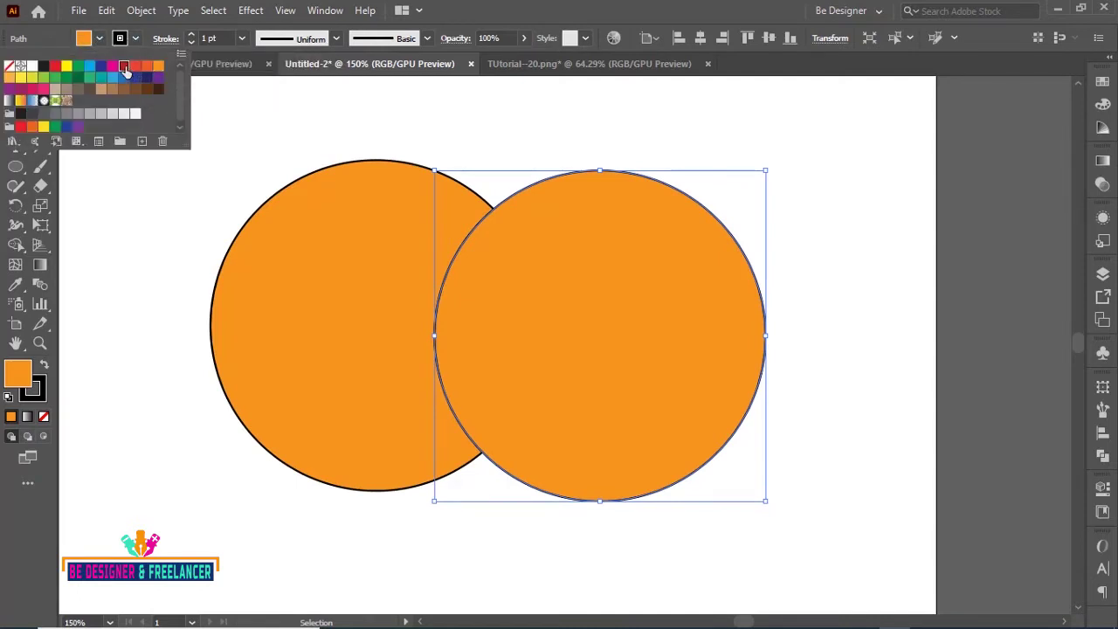
pyautogui.click(125, 70)
pyautogui.click(409, 124)
pyautogui.click(378, 141)
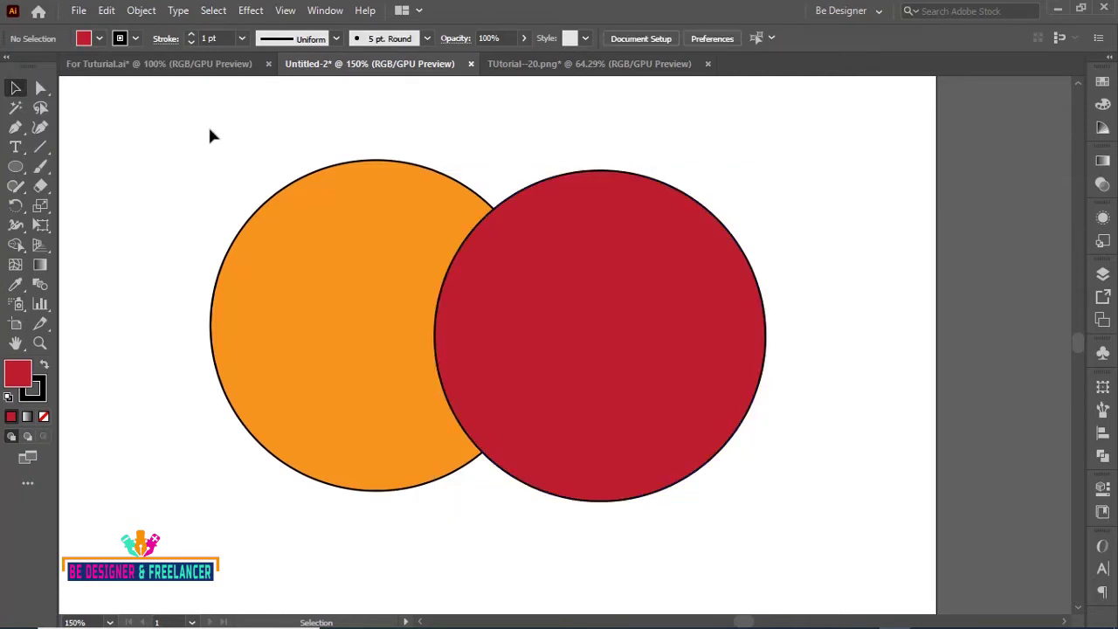
# Select both circles and Shape Builder-drag from red into orange to merge them.
pyautogui.moveTo(209, 128); pyautogui.dragTo(603, 331)
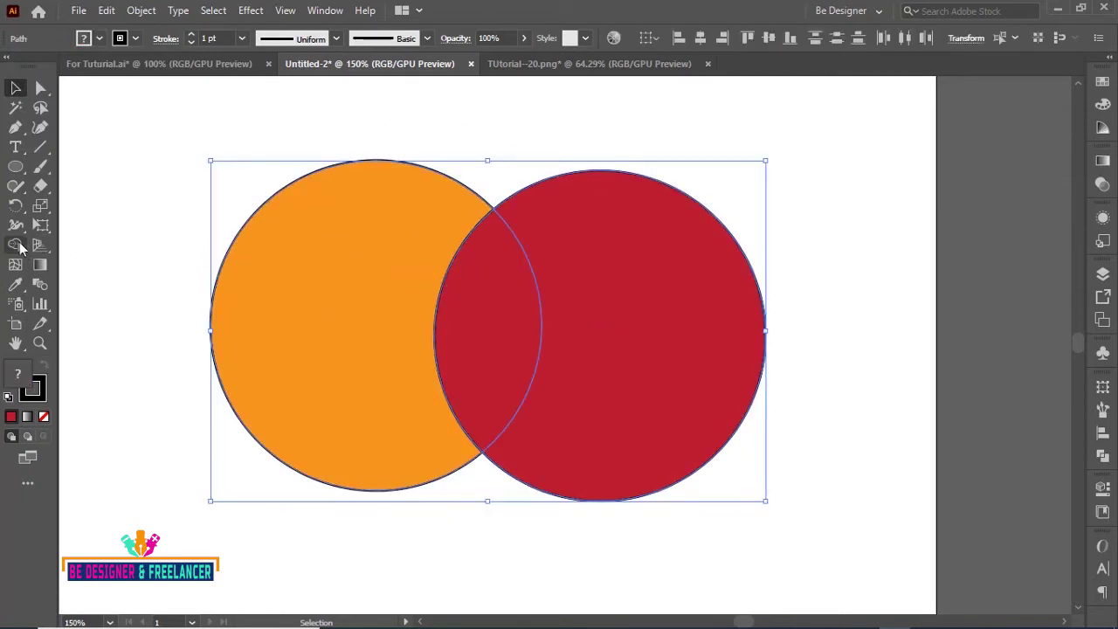
pyautogui.click(17, 245)
pyautogui.click(91, 243)
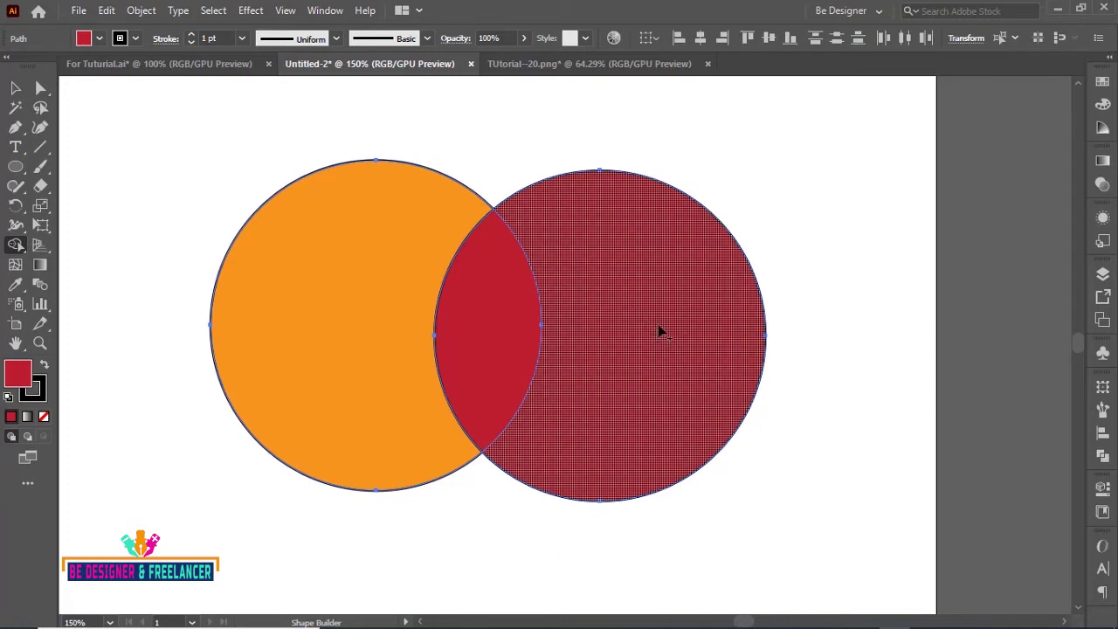
pyautogui.moveTo(659, 331); pyautogui.dragTo(356, 323)
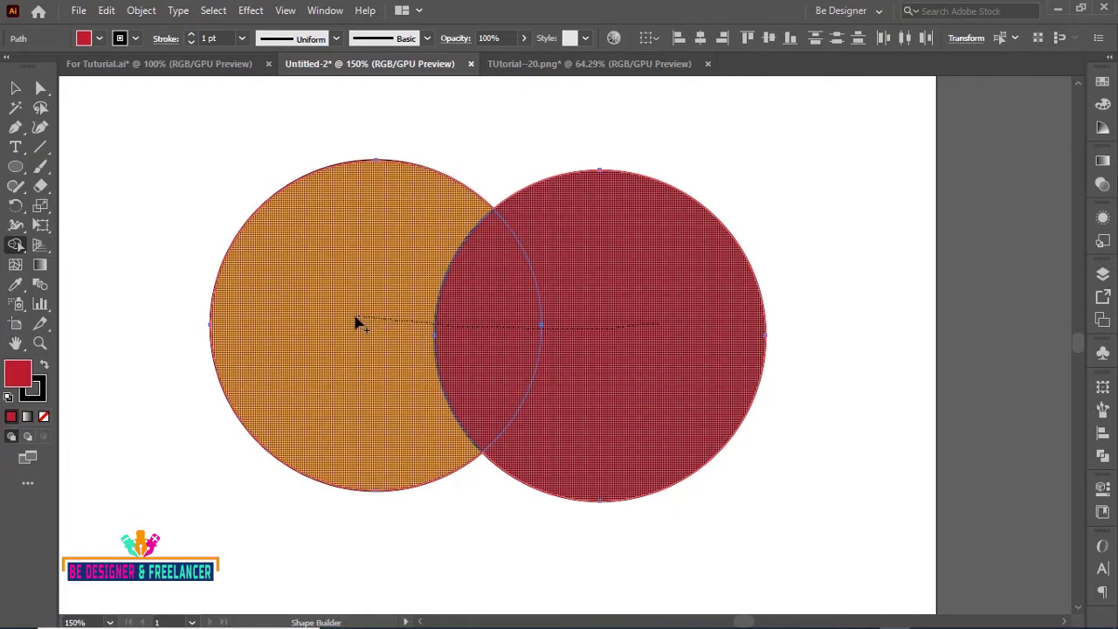
pyautogui.moveTo(356, 323); pyautogui.dragTo(357, 322)
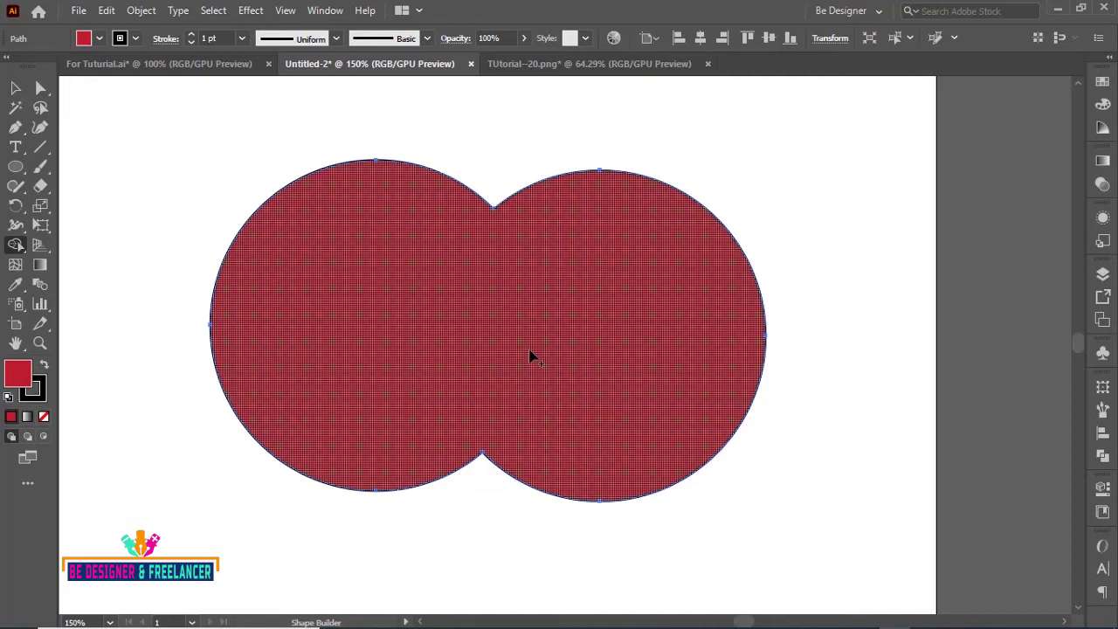
# Undo the Shape Builder merge, redo it with another drag, then undo it again.
pyautogui.press('v')
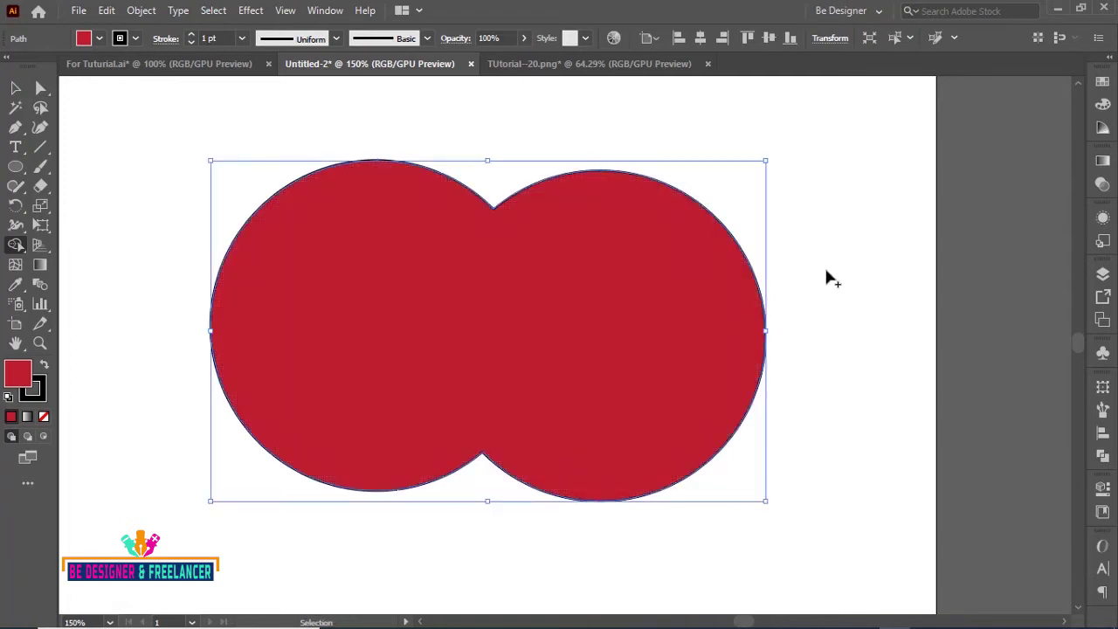
pyautogui.hotkey('ctrl', 'z')
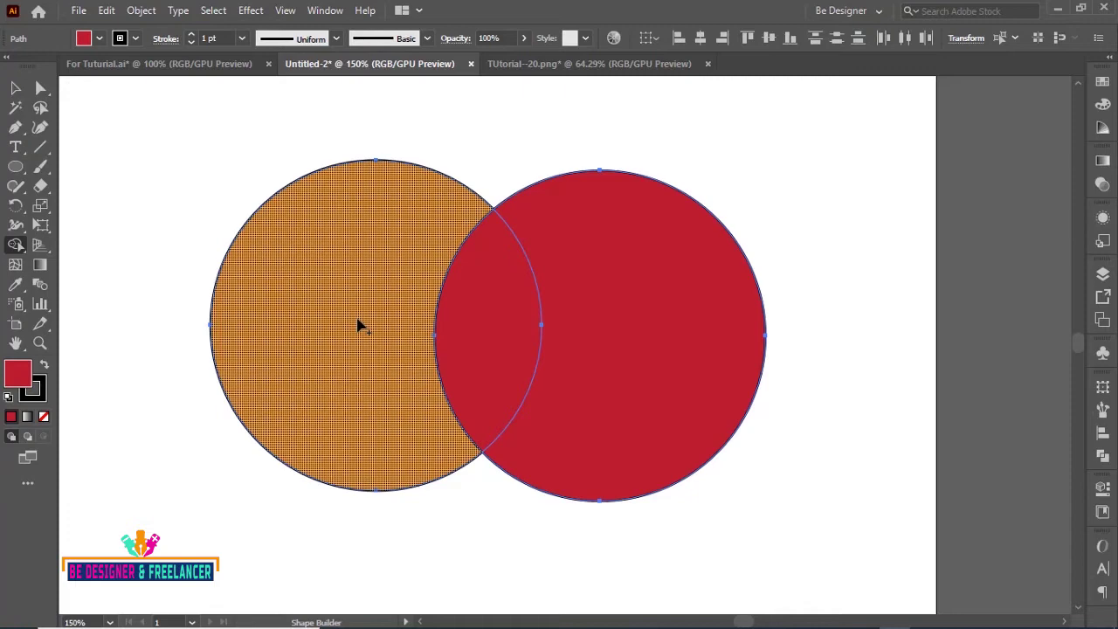
pyautogui.moveTo(255, 312); pyautogui.dragTo(690, 312)
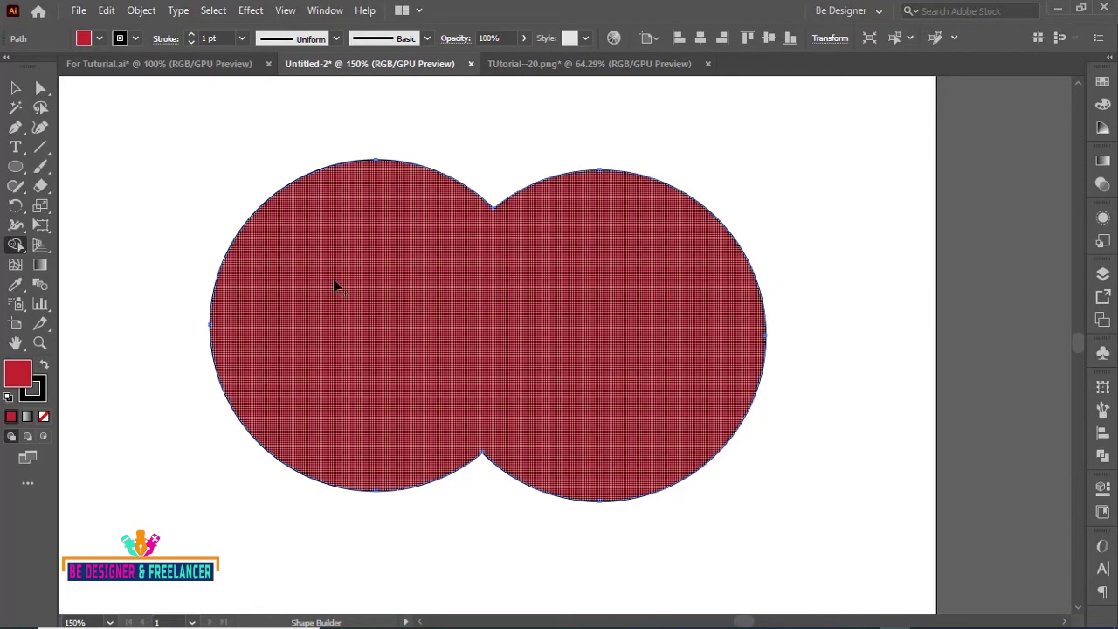
pyautogui.hotkey('ctrl', 'z')
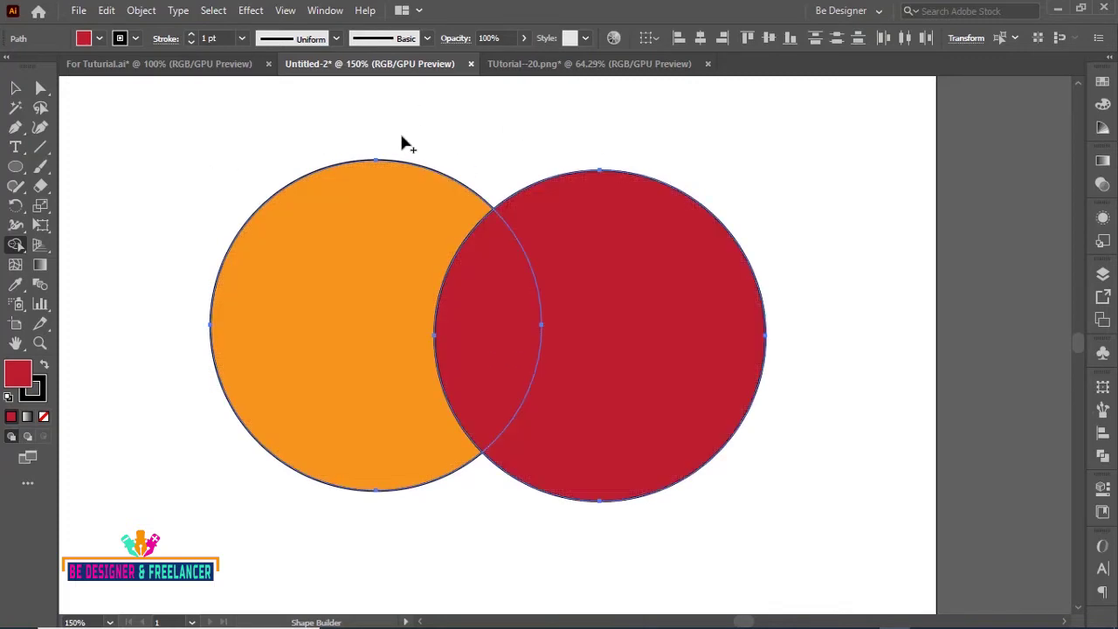
pyautogui.click(15, 87)
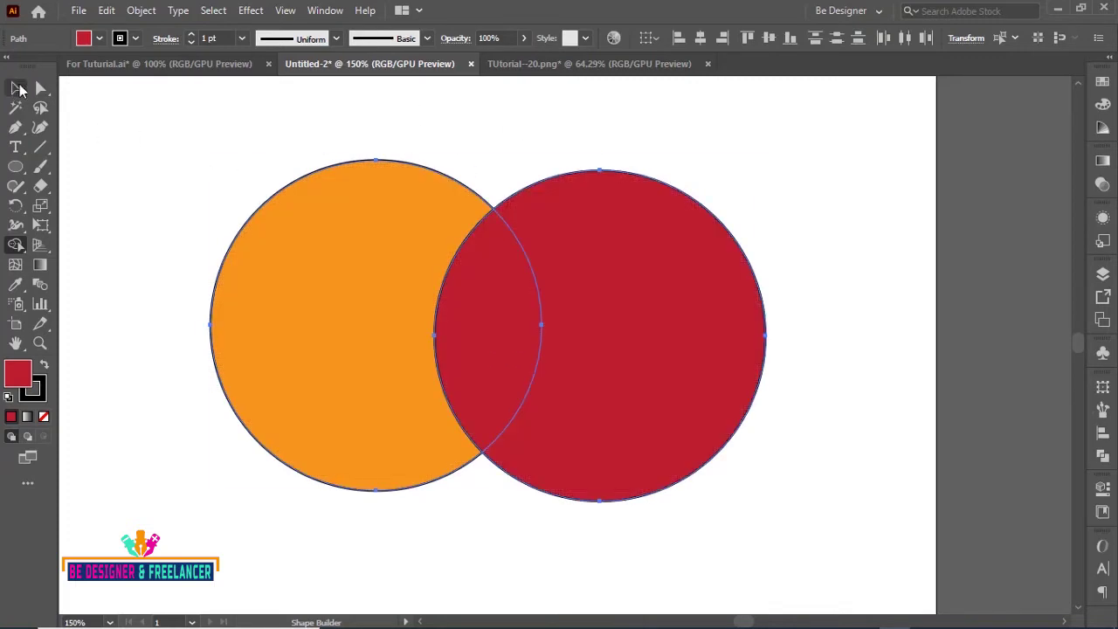
# Select both circles and, with Shape Builder, click the lens overlap to make it a separate piece.
pyautogui.click(196, 128)
pyautogui.moveTo(172, 125); pyautogui.dragTo(618, 376)
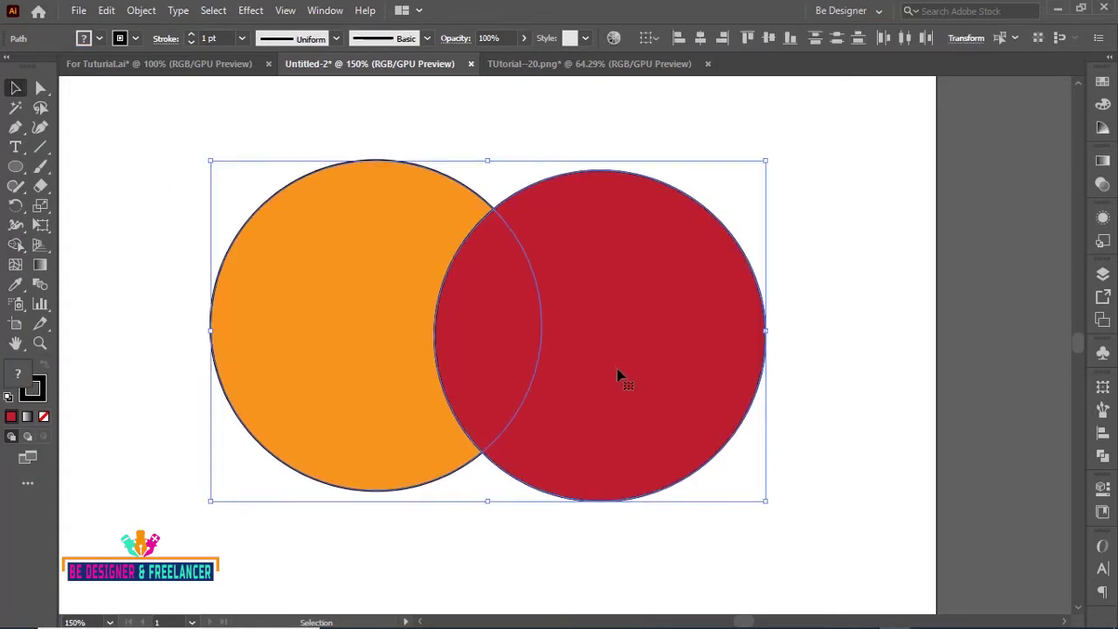
pyautogui.click(16, 244)
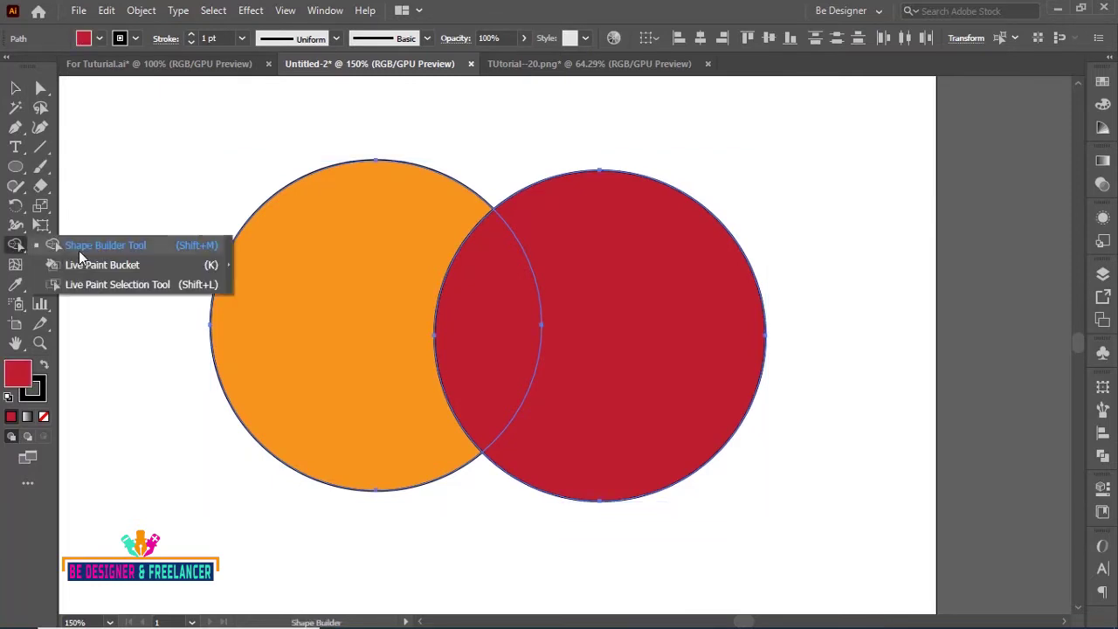
pyautogui.click(79, 251)
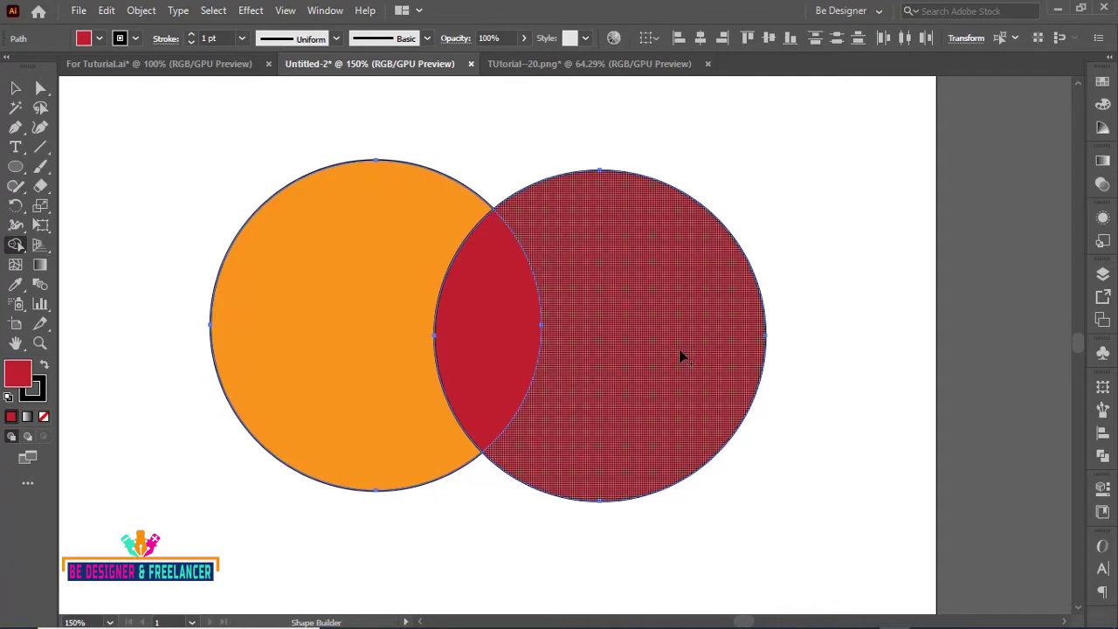
pyautogui.click(490, 336)
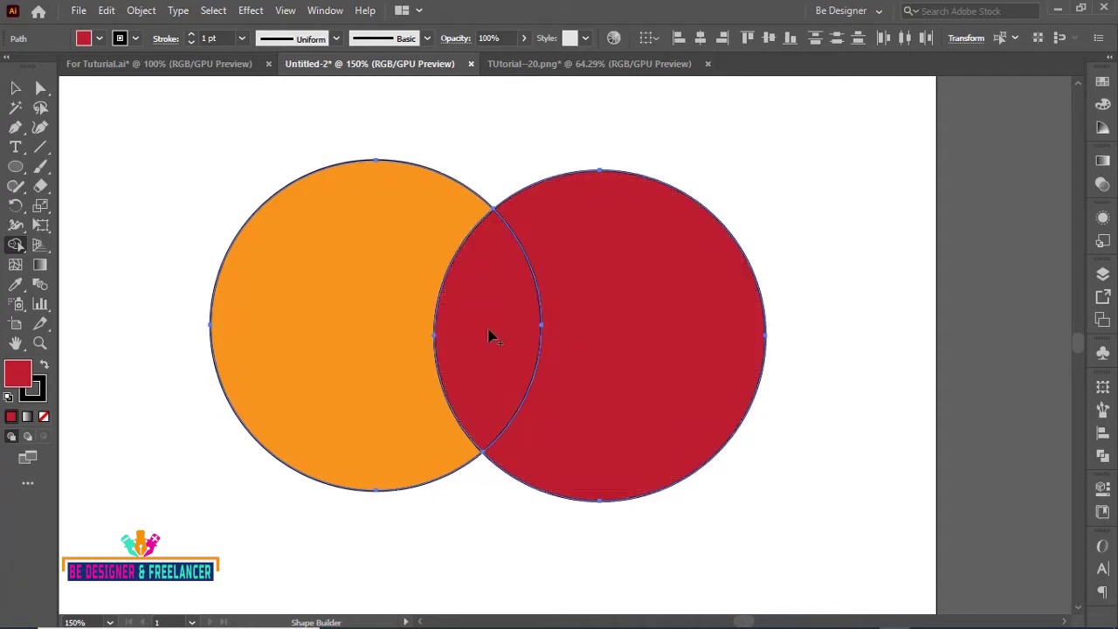
# Drag the red crescent right and the orange crescent left with the Selection Tool.
pyautogui.click(15, 88)
pyautogui.click(362, 138)
pyautogui.moveTo(658, 337); pyautogui.dragTo(756, 338)
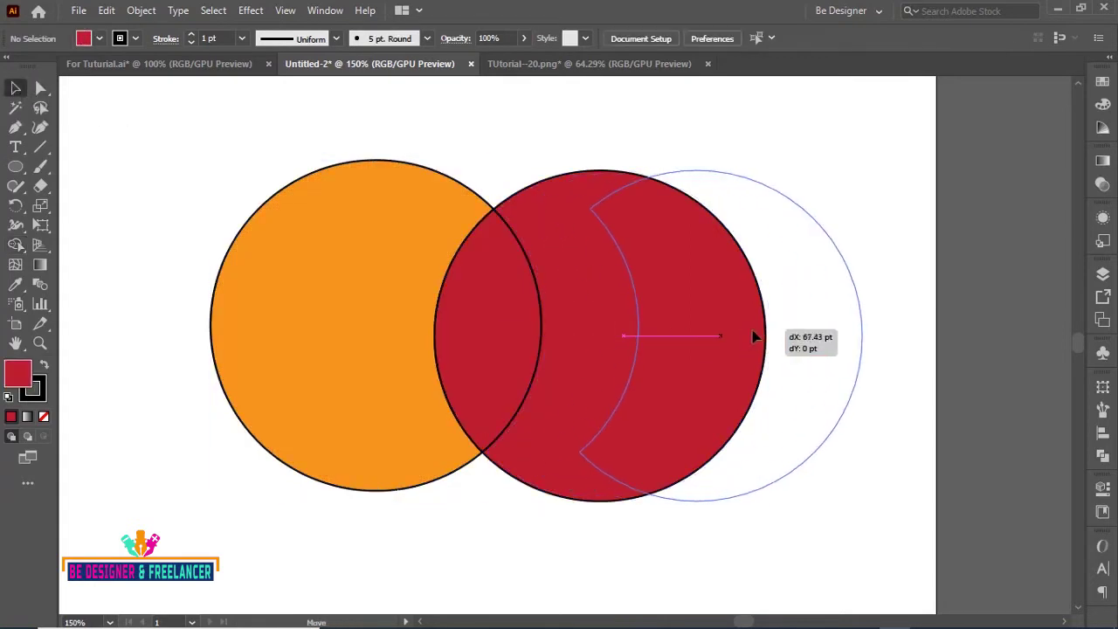
pyautogui.moveTo(350, 282); pyautogui.dragTo(267, 280)
pyautogui.click(553, 148)
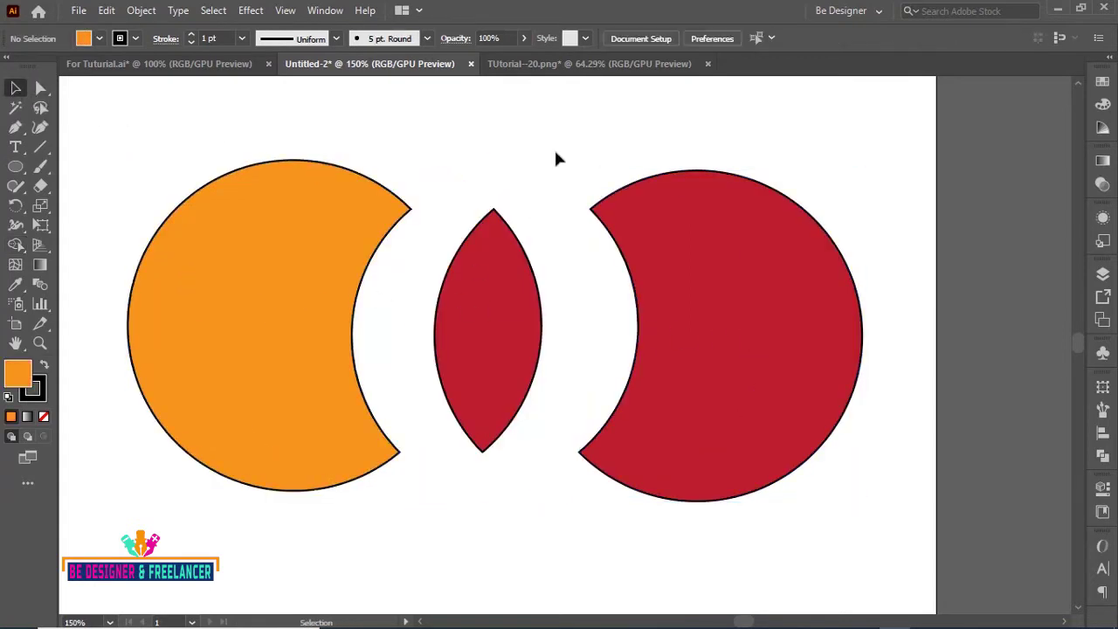
# Select the lens and each crescent in turn, then start undoing the moves.
pyautogui.click(483, 312)
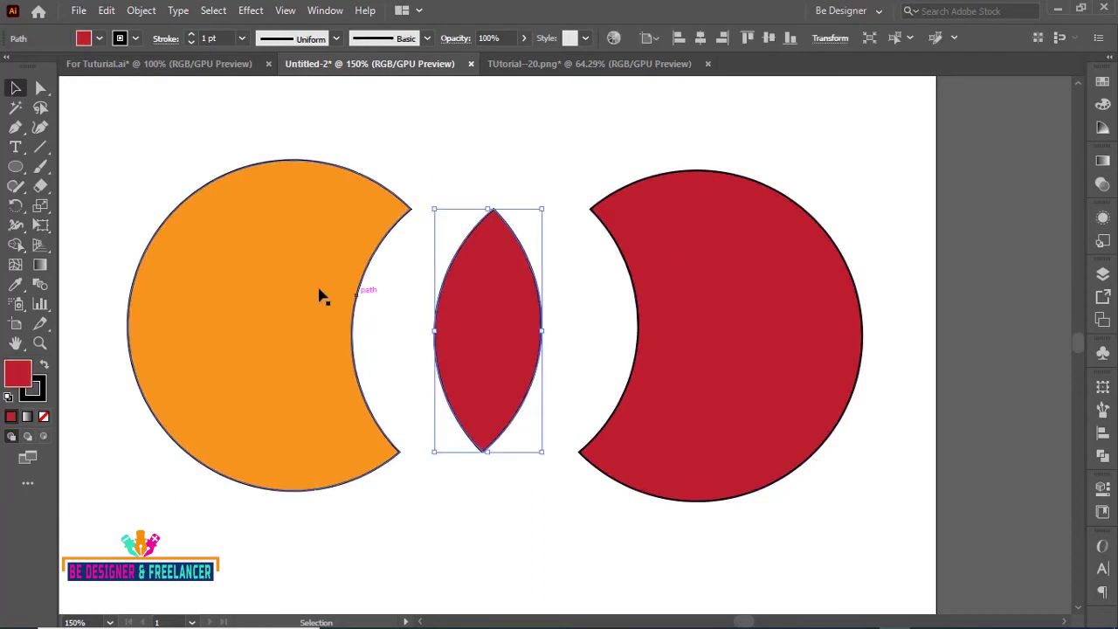
pyautogui.click(288, 287)
pyautogui.click(672, 301)
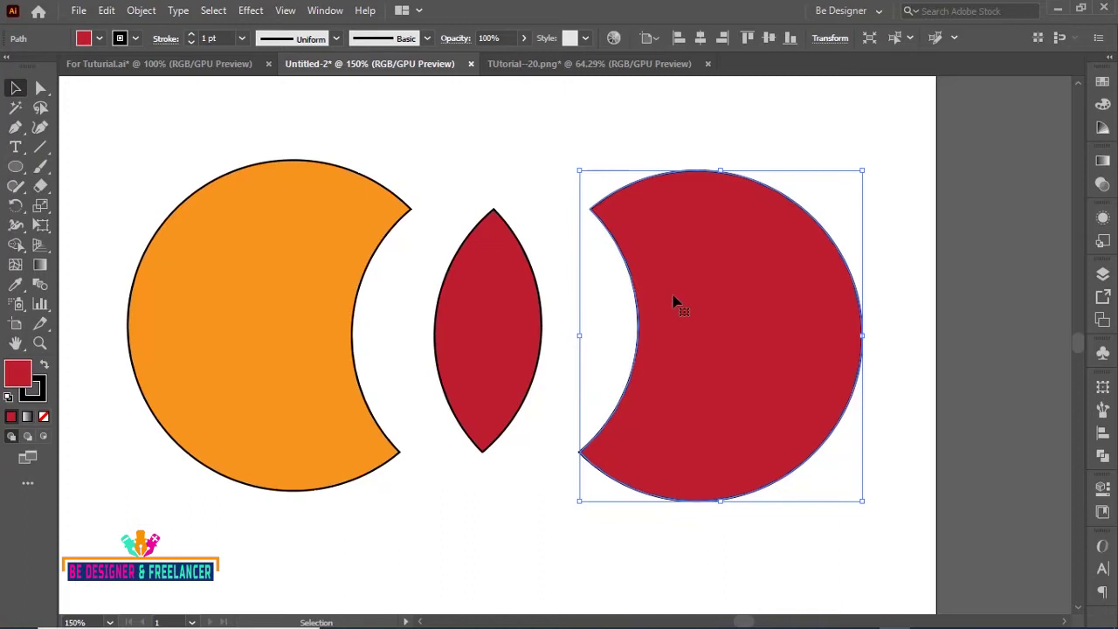
pyautogui.press('a')
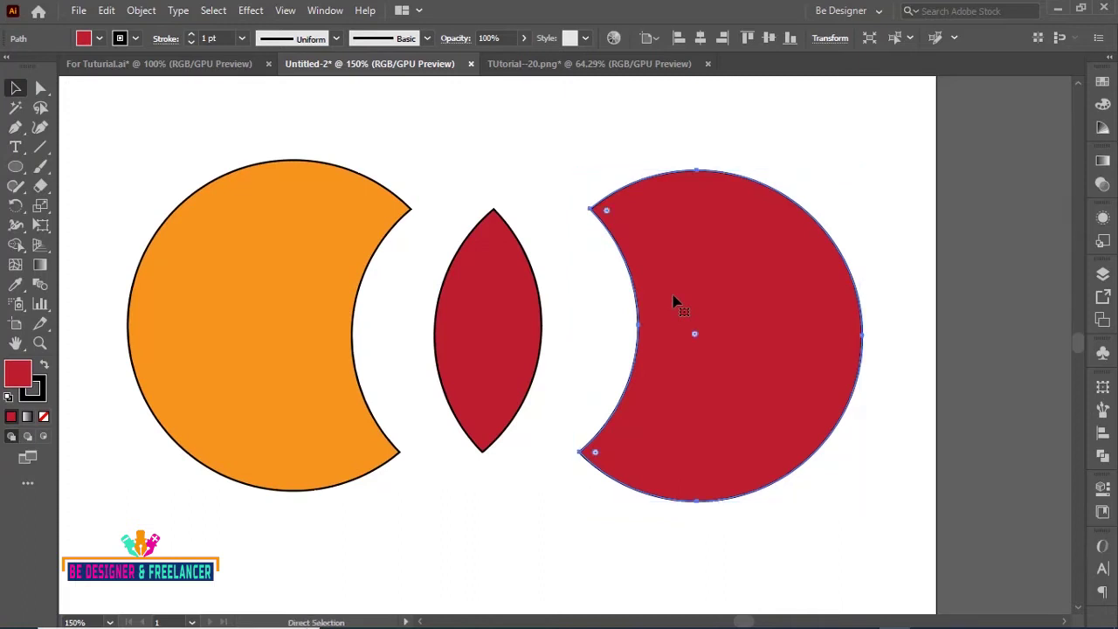
pyautogui.hotkey('ctrl', 'z')
pyautogui.hotkey('ctrl', 'z')
# Select both circles and Alt-drag across them with Shape Builder to delete every region, then undo.
pyautogui.hotkey('ctrl', 'a')
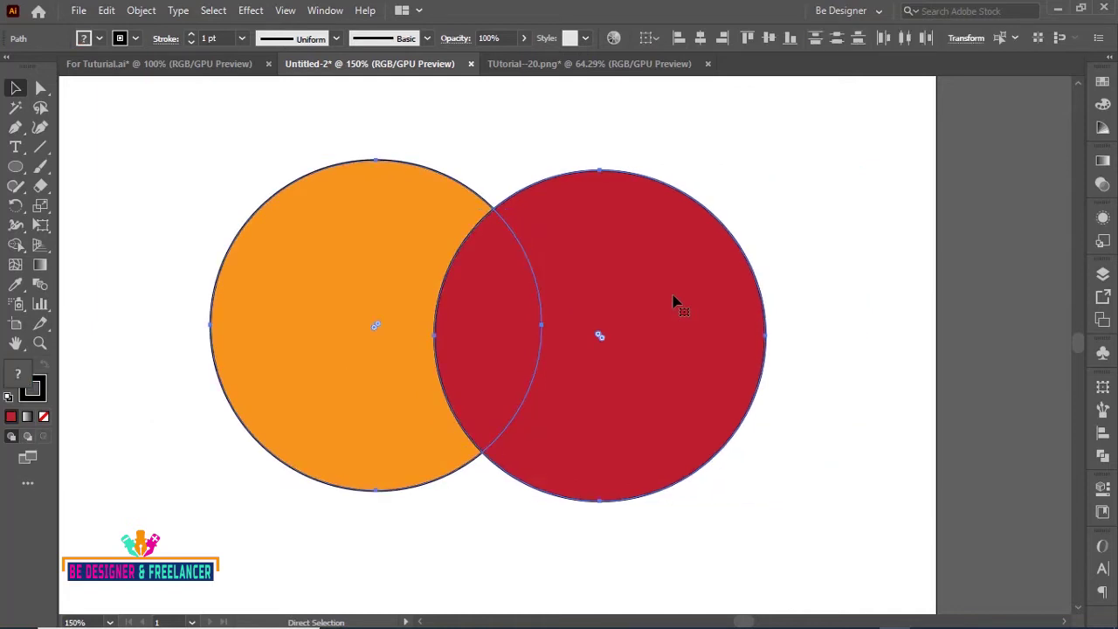
pyautogui.press('v')
pyautogui.click(861, 220)
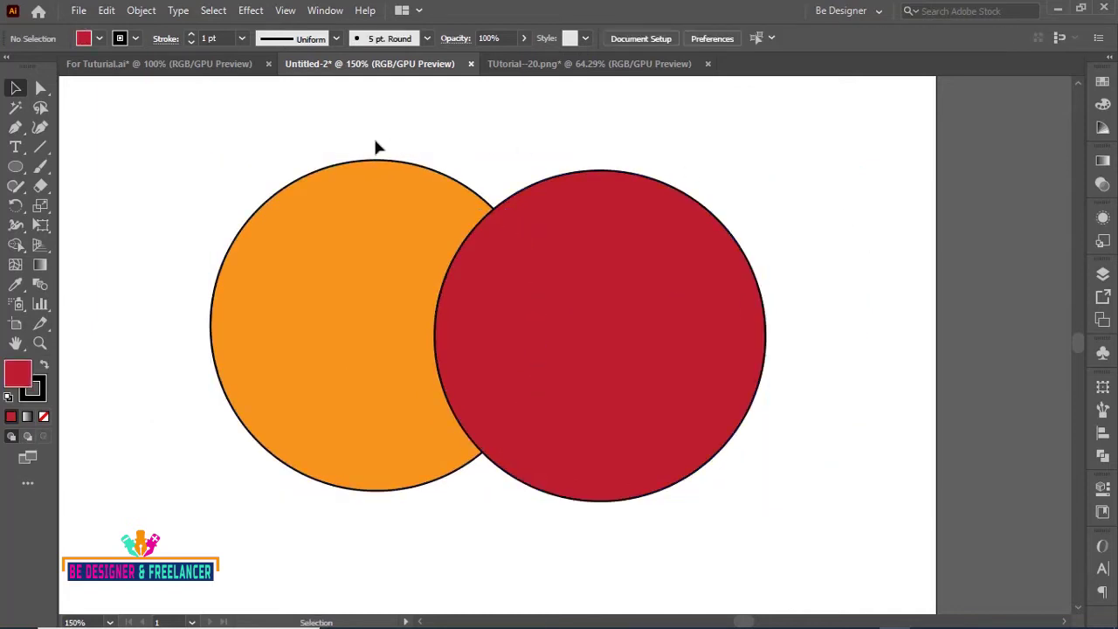
pyautogui.moveTo(215, 139)
pyautogui.mouseDown()
pyautogui.moveTo(515, 299)
pyautogui.moveTo(579, 351)
pyautogui.mouseUp()
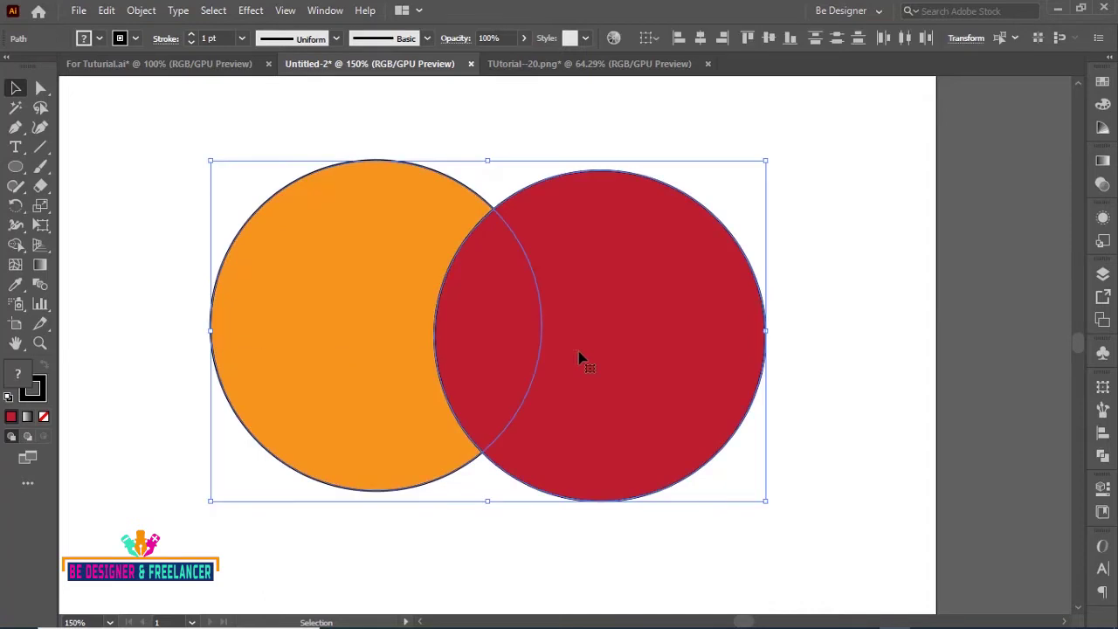
pyautogui.click(16, 245)
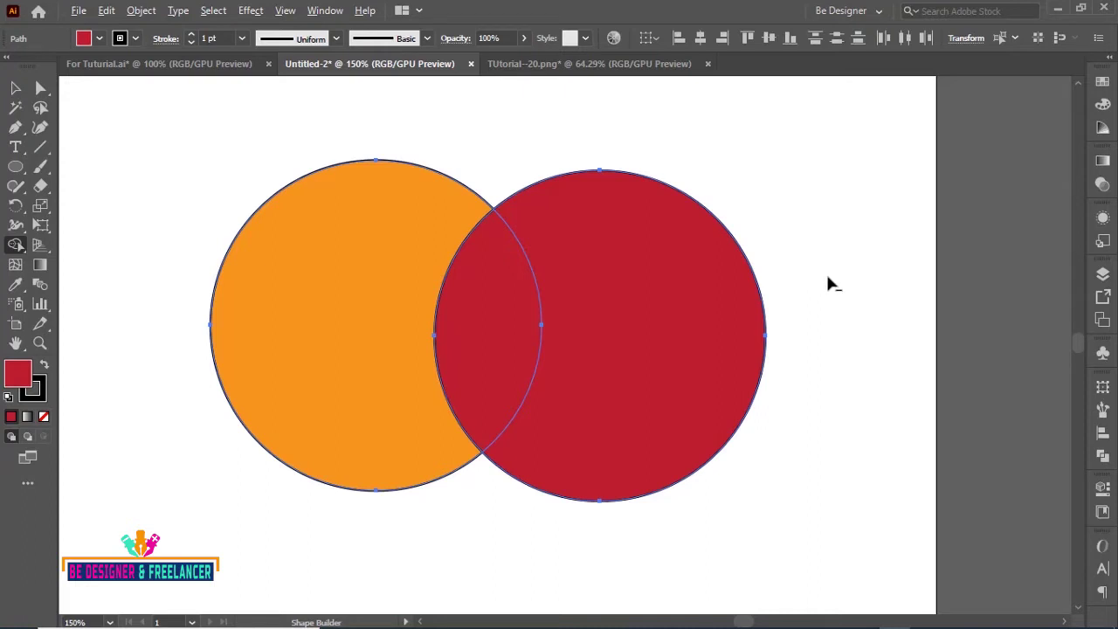
pyautogui.moveTo(828, 278)
pyautogui.mouseDown()
pyautogui.moveTo(494, 333)
pyautogui.moveTo(362, 316)
pyautogui.moveTo(494, 327)
pyautogui.mouseUp()
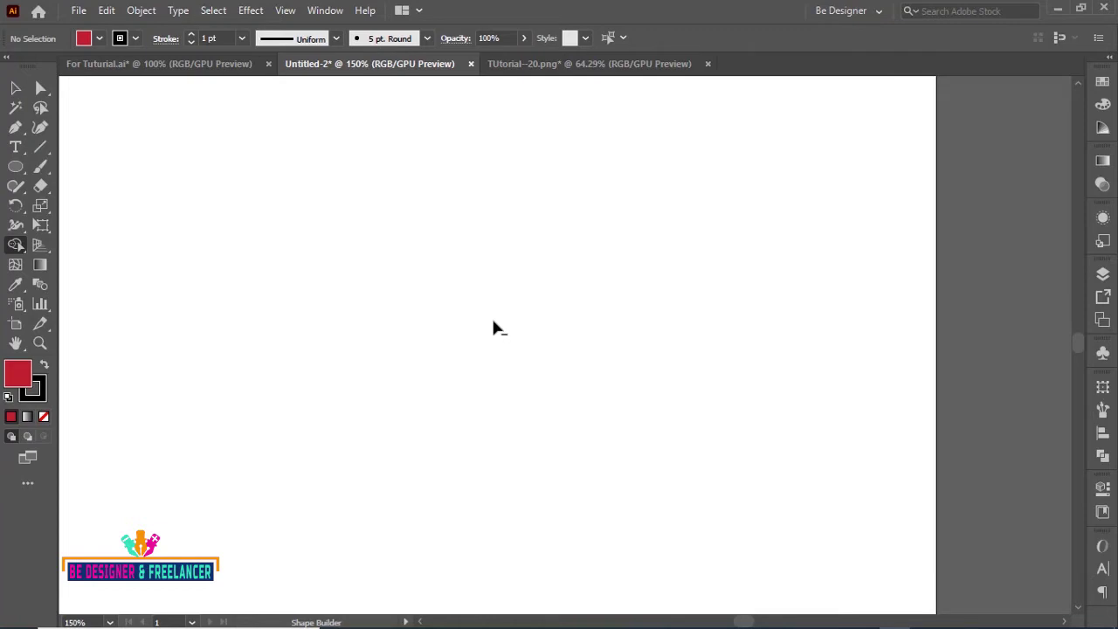
pyautogui.press('ctrl')
pyautogui.hotkey('ctrl', 'z')
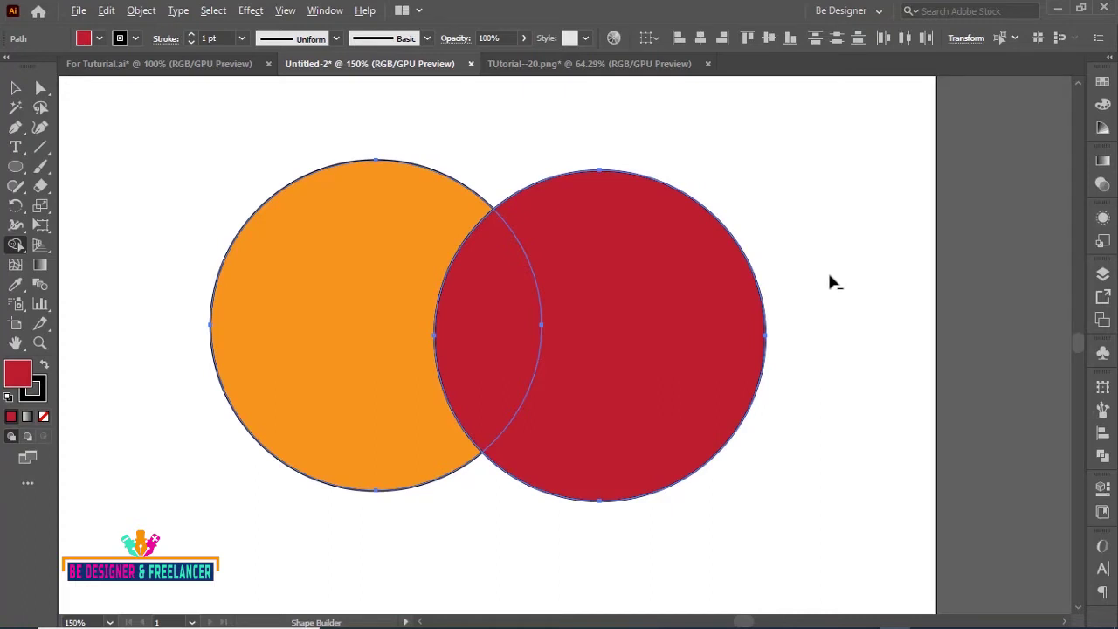
# Alt-drag to delete the red circle's outer part, the whole red circle, then the orange circle, undoing each.
pyautogui.moveTo(846, 277); pyautogui.dragTo(690, 313)
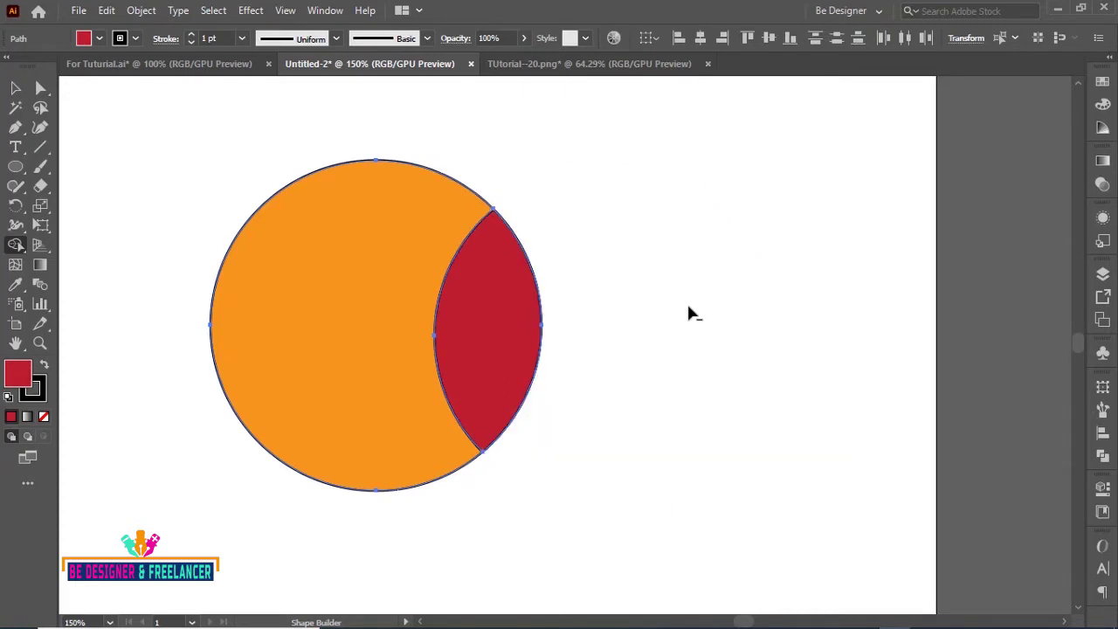
pyautogui.hotkey('ctrl', 'z')
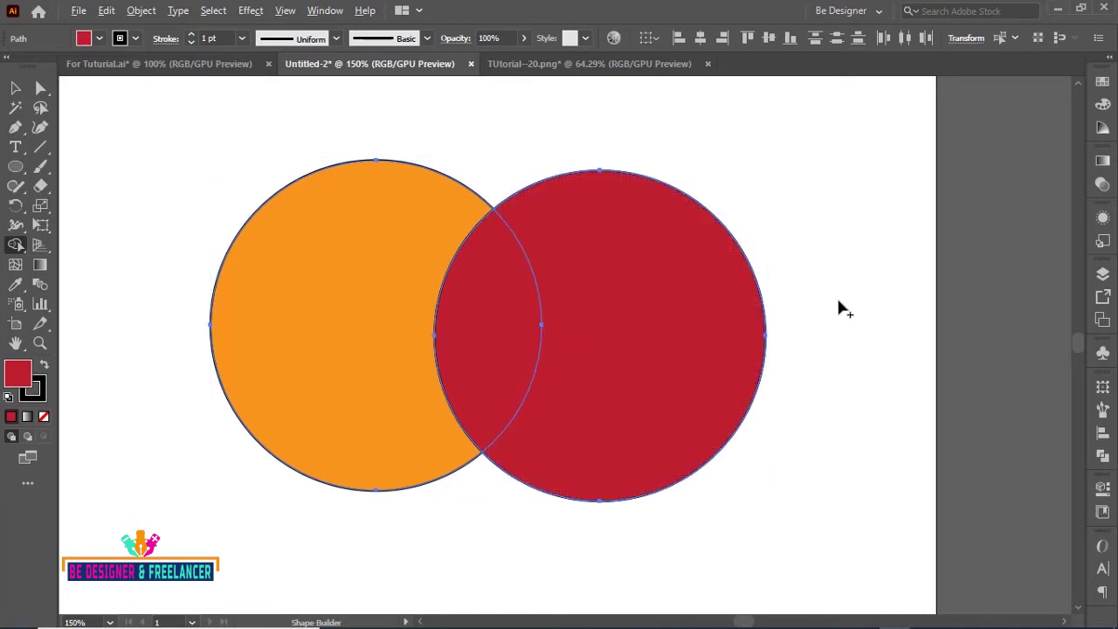
pyautogui.moveTo(837, 300)
pyautogui.mouseDown()
pyautogui.moveTo(516, 318)
pyautogui.moveTo(511, 306)
pyautogui.mouseUp()
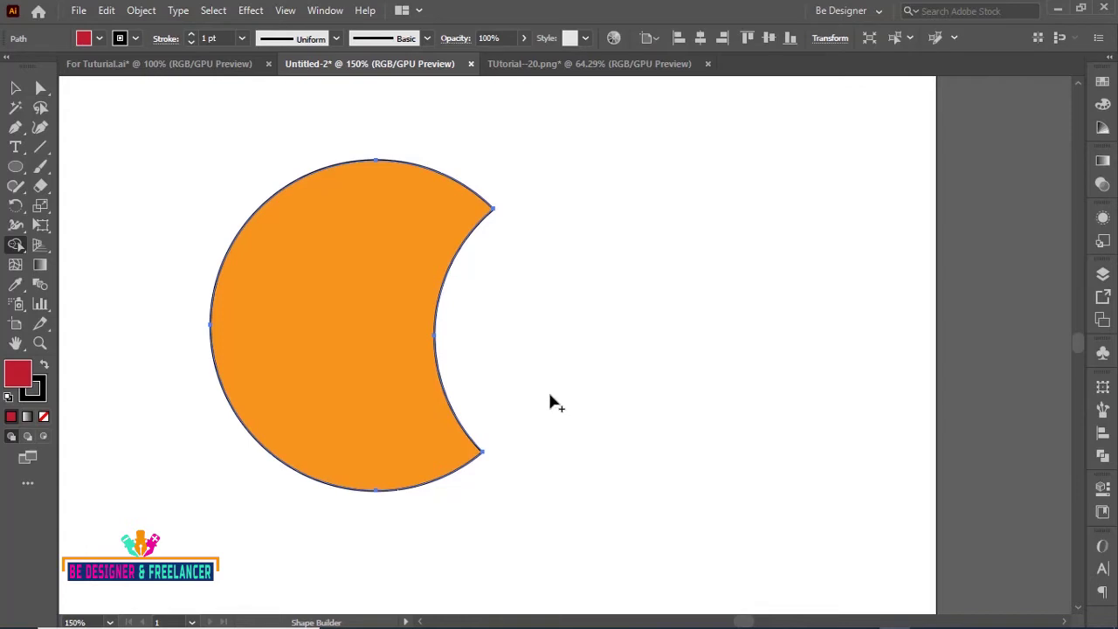
pyautogui.press('ctrl')
pyautogui.hotkey('ctrl', 'z')
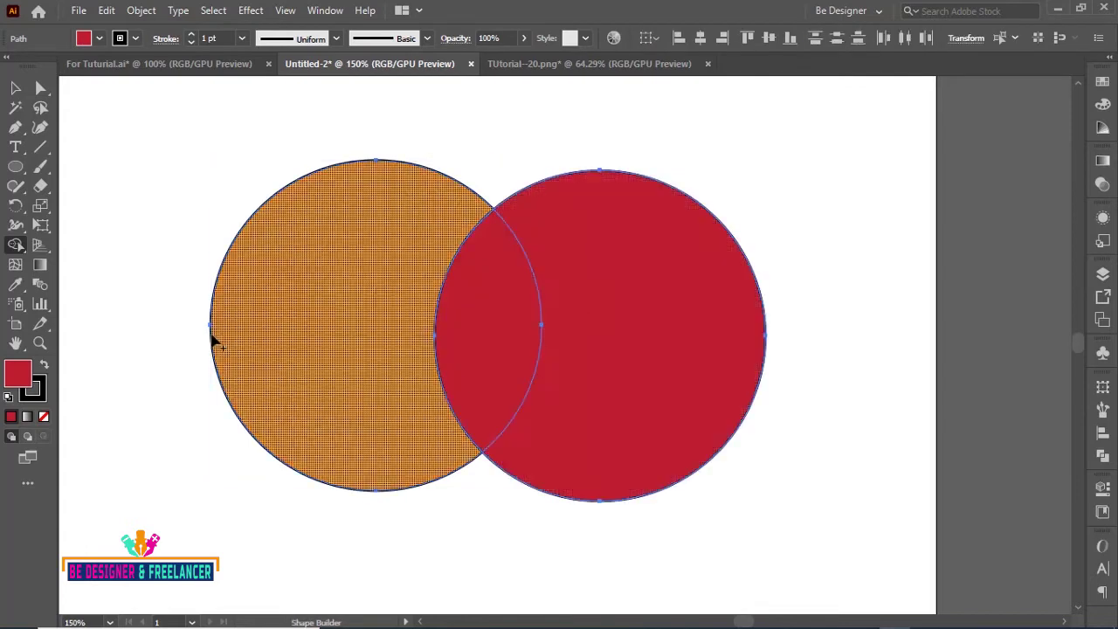
pyautogui.moveTo(143, 316); pyautogui.dragTo(486, 316)
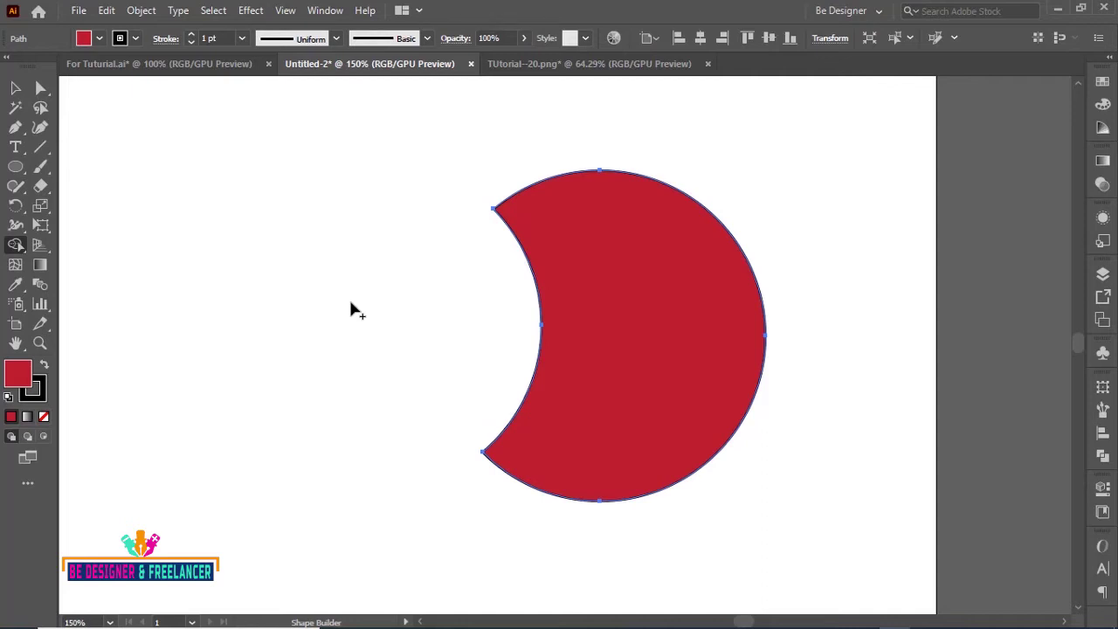
pyautogui.hotkey('ctrl', 'z')
# Move the red circle right so it sits edge to edge with the orange circle.
pyautogui.press('v')
pyautogui.moveTo(567, 301)
pyautogui.mouseDown()
pyautogui.moveTo(656, 301)
pyautogui.moveTo(634, 307)
pyautogui.mouseUp()
pyautogui.hotkey('ctrl', 'a')
pyautogui.hotkey('ctrl', '1')
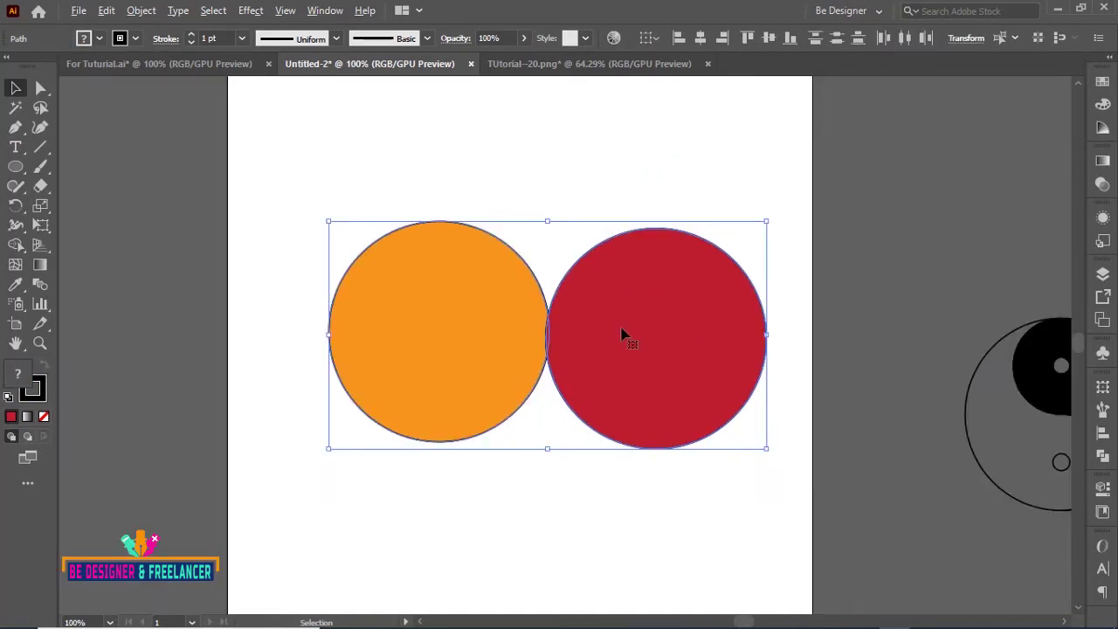
# Alt+Shift-drag a copy of both circles directly below the originals.
pyautogui.moveTo(623, 334); pyautogui.dragTo(602, 555)
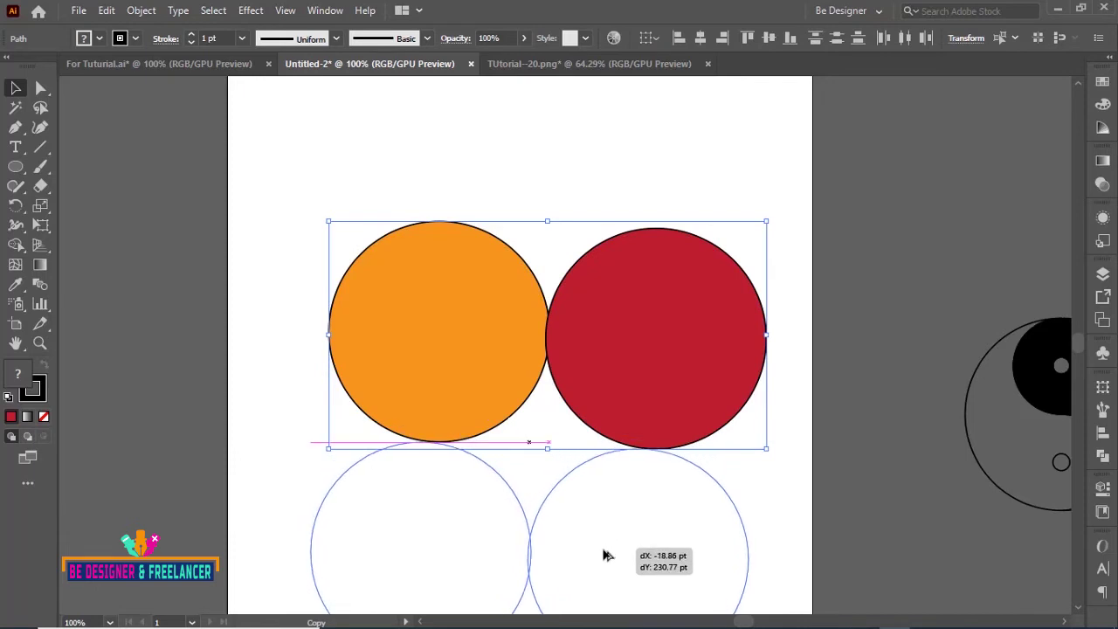
pyautogui.moveTo(602, 555); pyautogui.dragTo(611, 549)
pyautogui.click(694, 112)
pyautogui.hotkey('ctrl', '-')
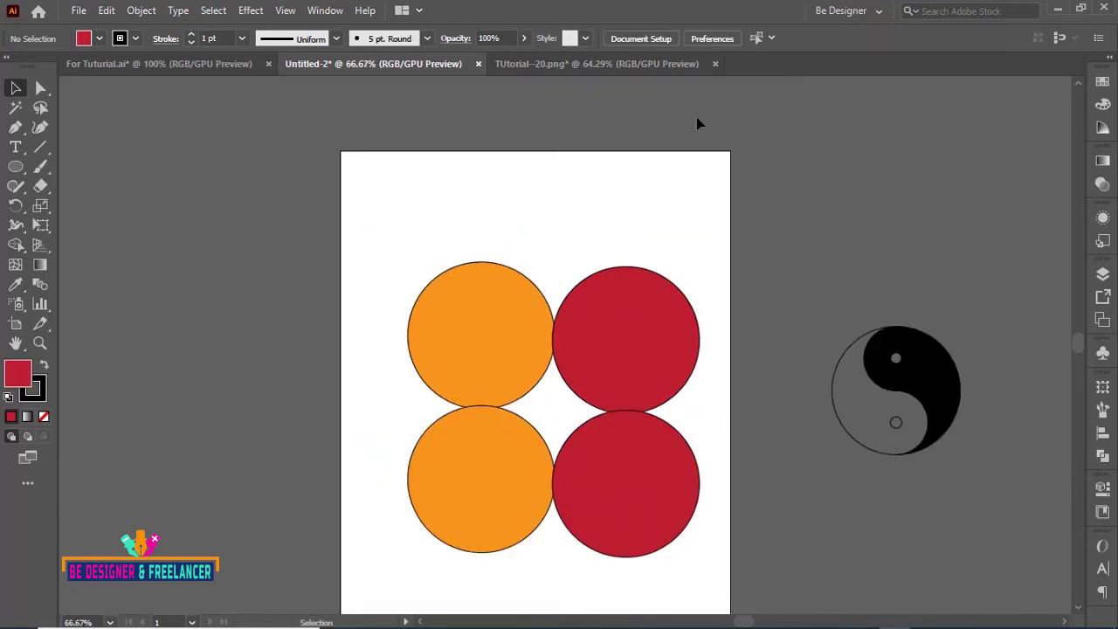
pyautogui.hotkey('ctrl', '+')
pyautogui.moveTo(781, 431); pyautogui.dragTo(696, 428)
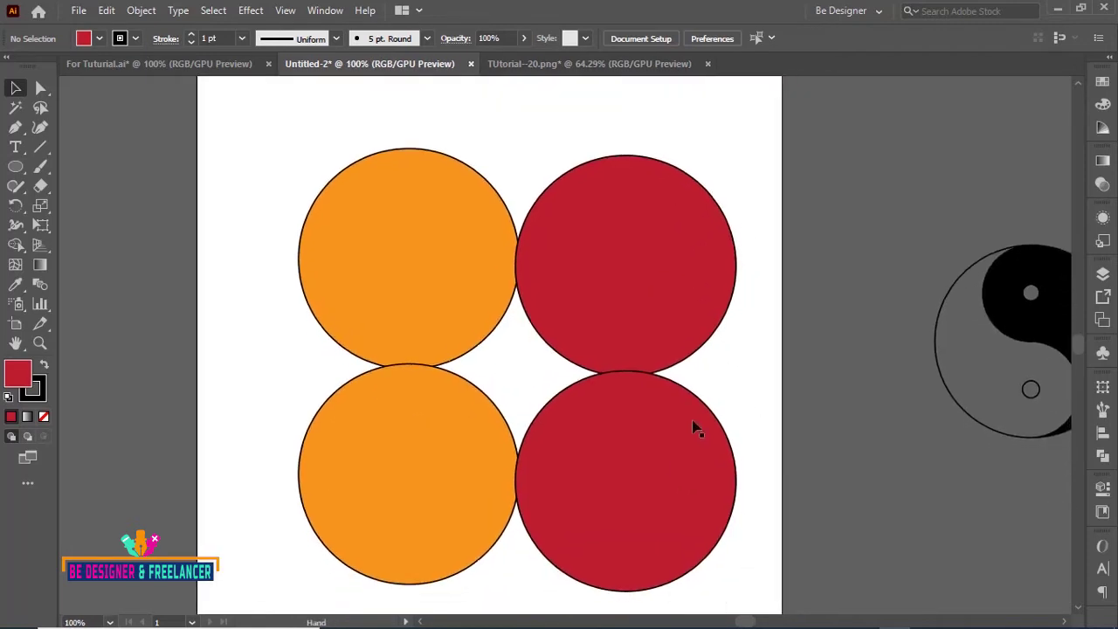
# Fill the bottom-right copy dark navy and the bottom-left copy magenta, then select all four.
pyautogui.click(653, 448)
pyautogui.click(99, 39)
pyautogui.click(147, 77)
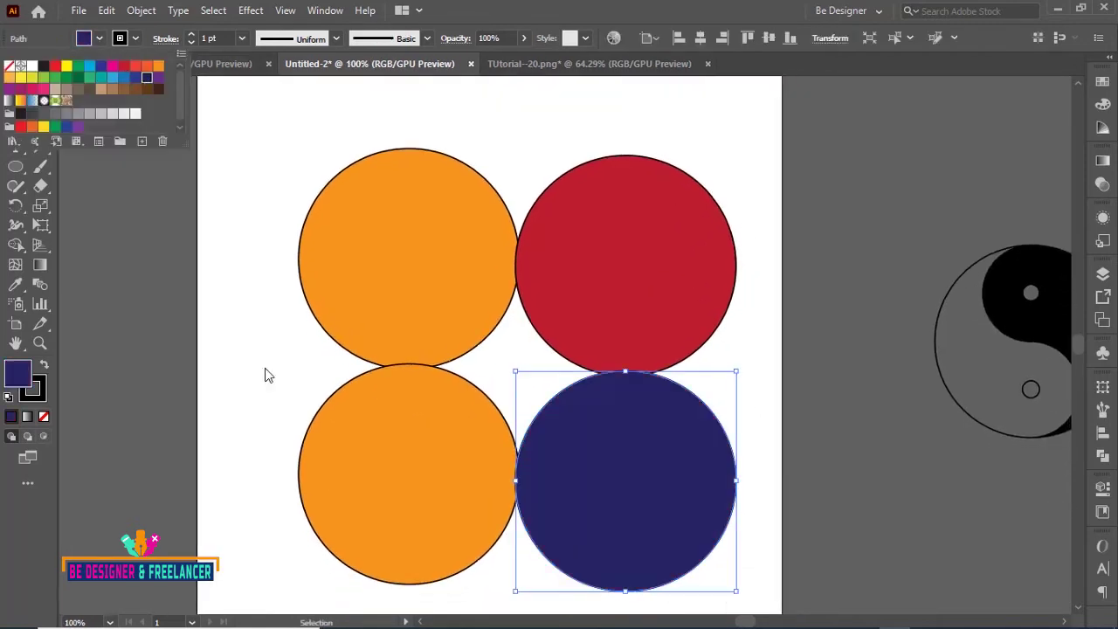
pyautogui.click(332, 437)
pyautogui.click(21, 88)
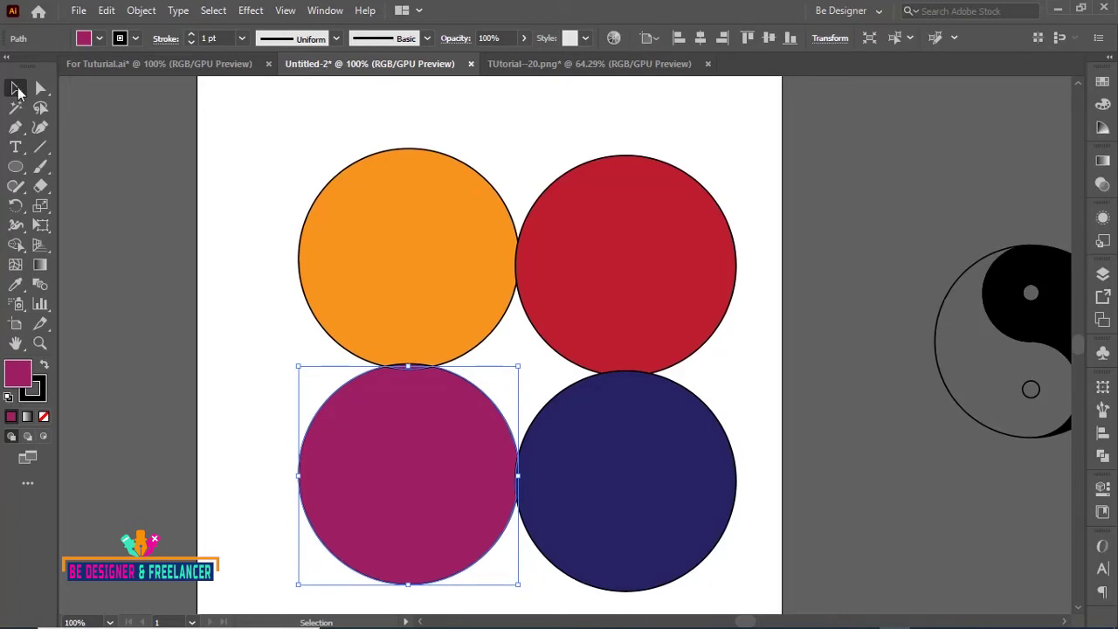
pyautogui.moveTo(254, 134); pyautogui.dragTo(721, 554)
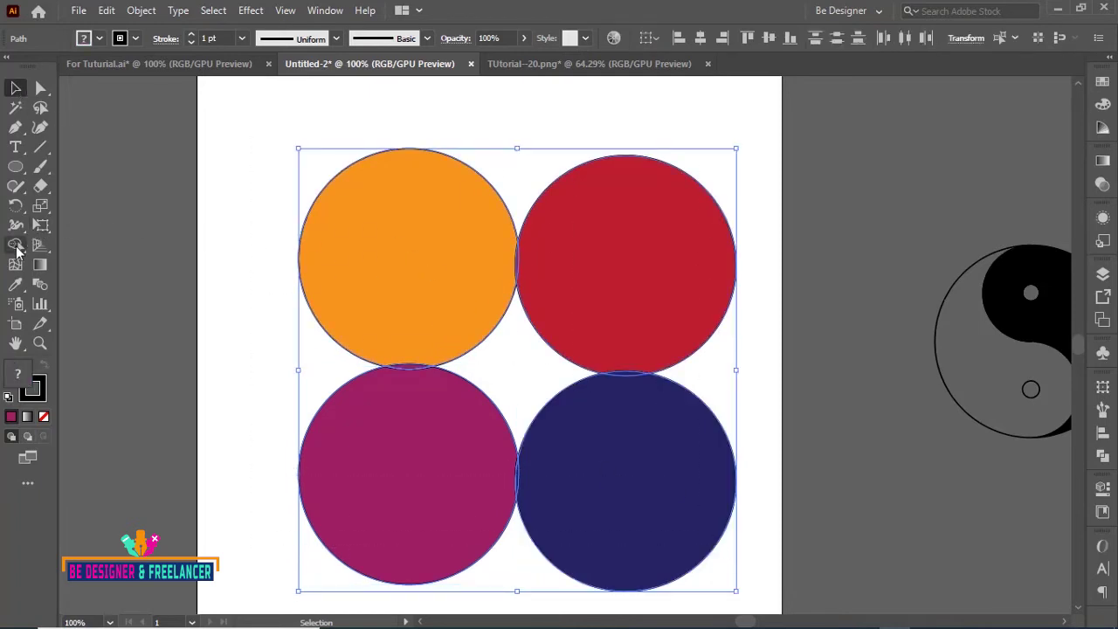
pyautogui.click(17, 249)
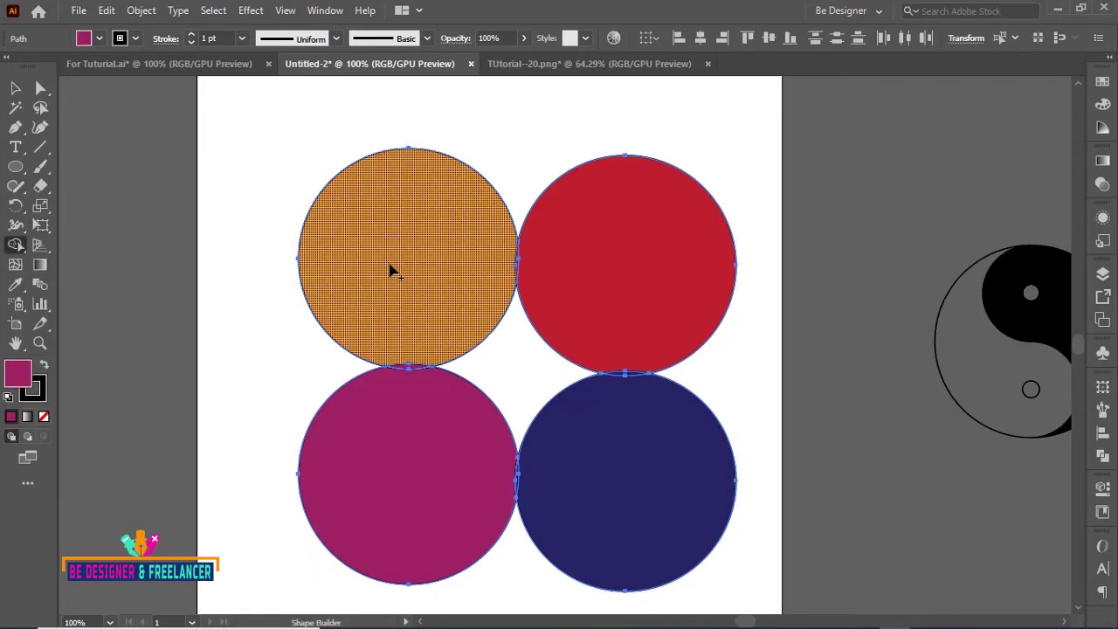
pyautogui.moveTo(442, 265)
pyautogui.mouseDown()
pyautogui.moveTo(597, 472)
pyautogui.moveTo(454, 474)
pyautogui.moveTo(399, 262)
pyautogui.moveTo(391, 272)
pyautogui.mouseUp()
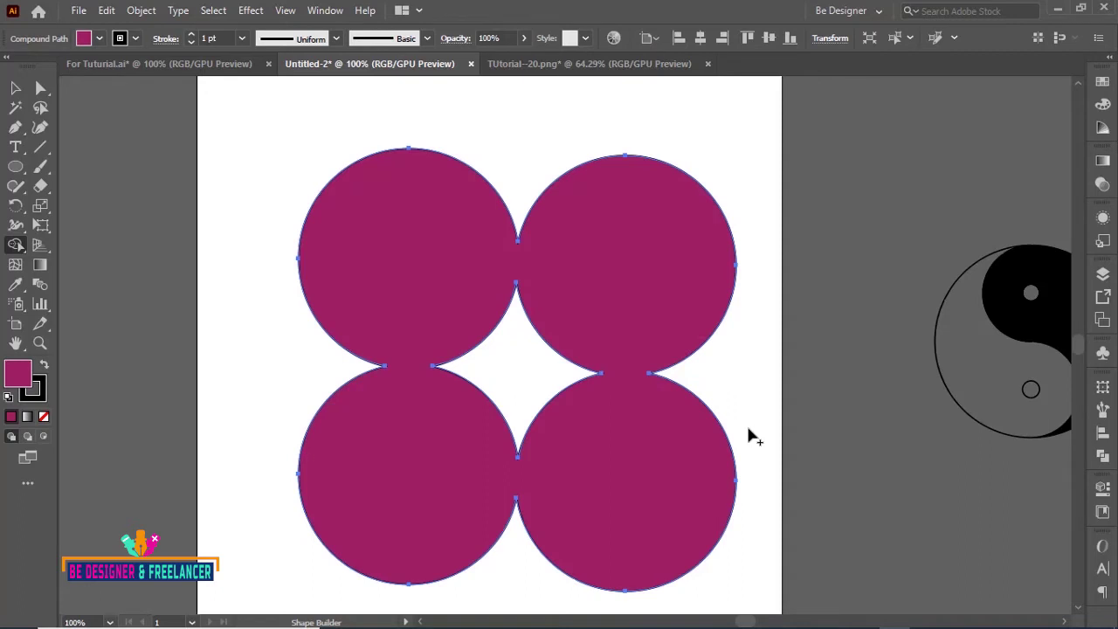
pyautogui.hotkey('ctrl', 'z')
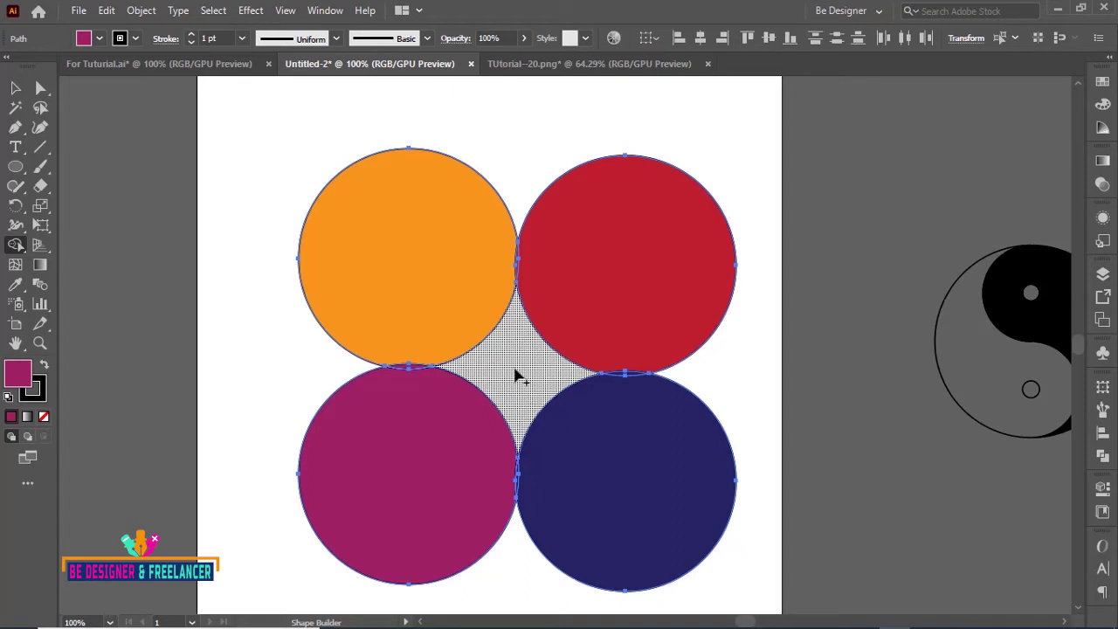
pyautogui.click(517, 374)
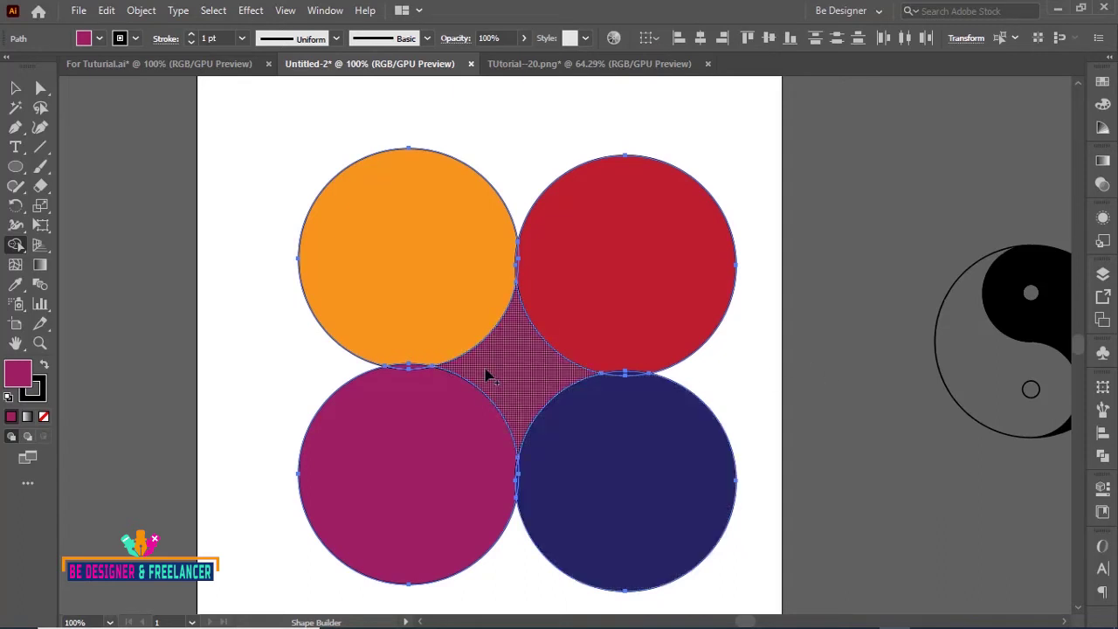
pyautogui.click(15, 88)
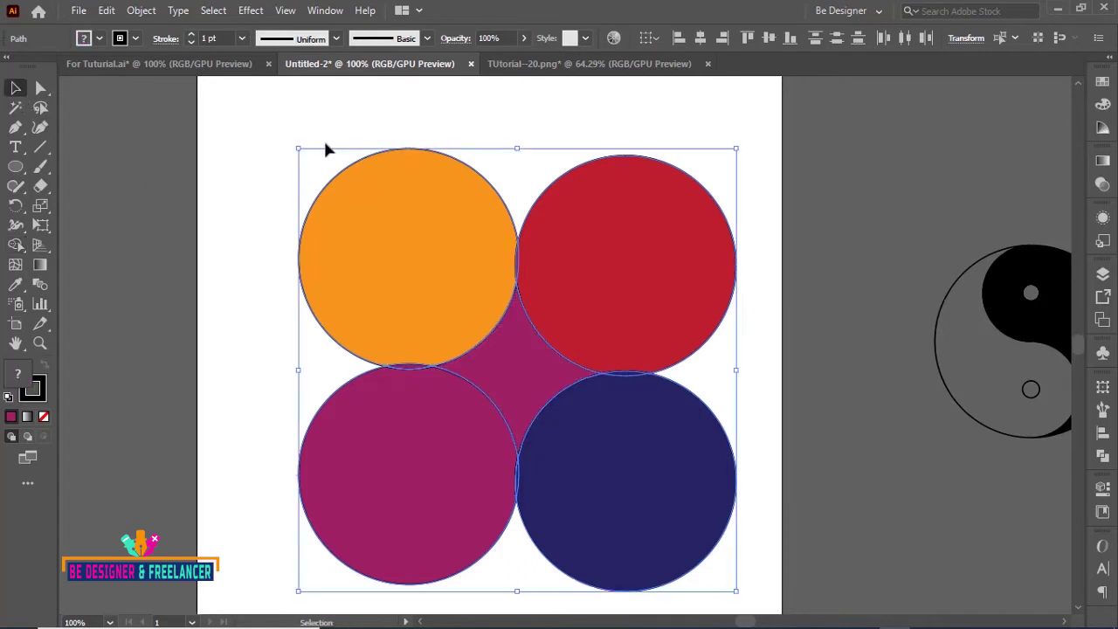
pyautogui.click(341, 125)
pyautogui.moveTo(406, 243); pyautogui.dragTo(346, 208)
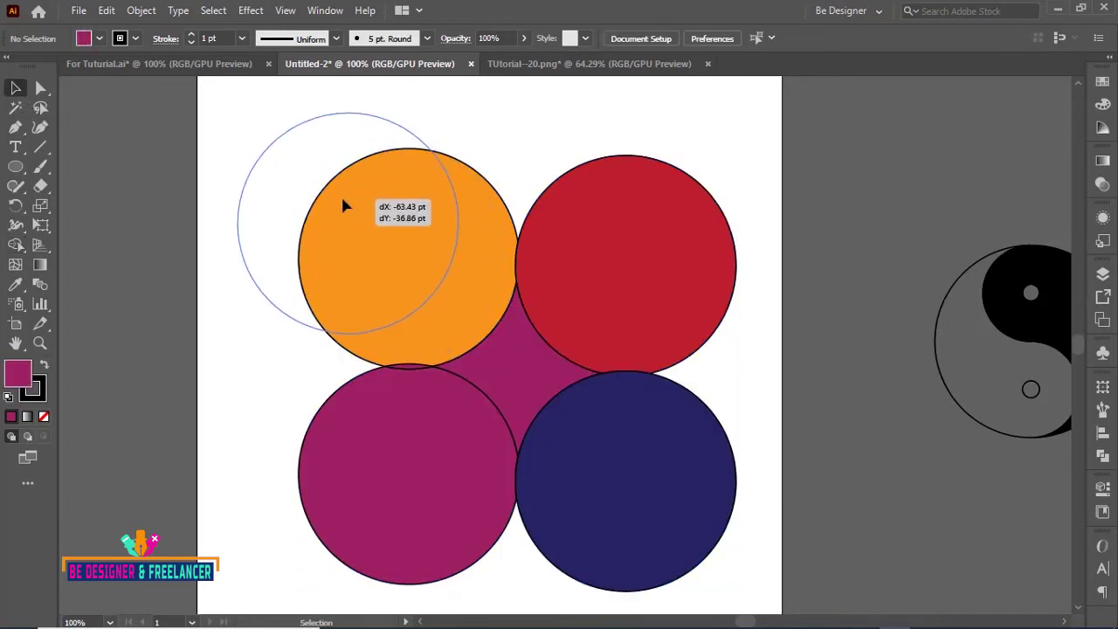
pyautogui.moveTo(577, 294); pyautogui.dragTo(635, 245)
pyautogui.moveTo(614, 420); pyautogui.dragTo(706, 445)
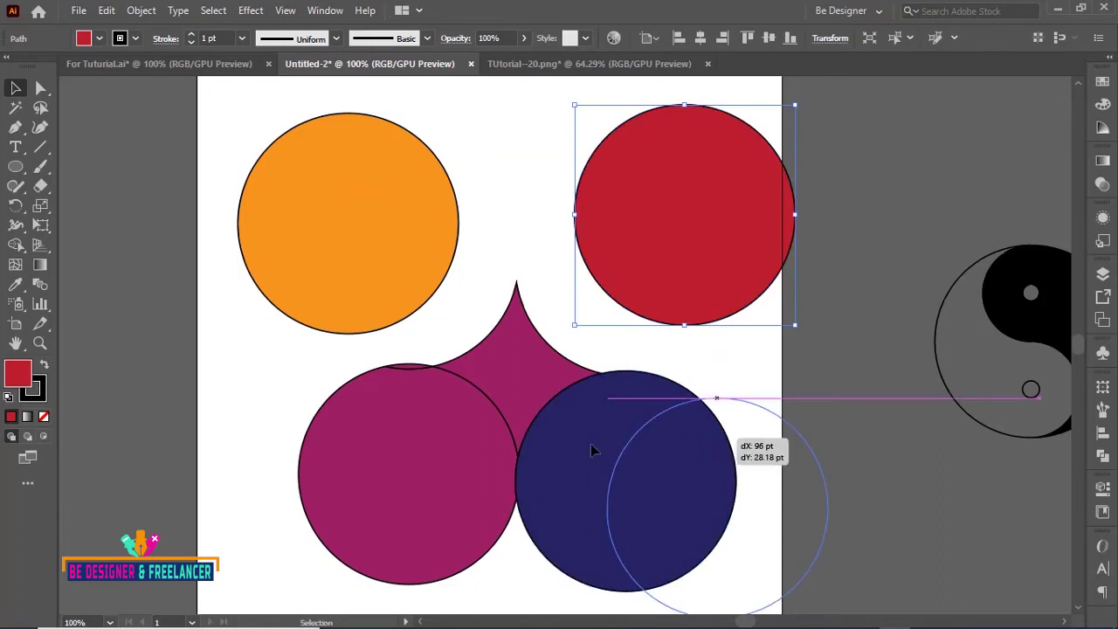
pyautogui.moveTo(444, 439); pyautogui.dragTo(406, 475)
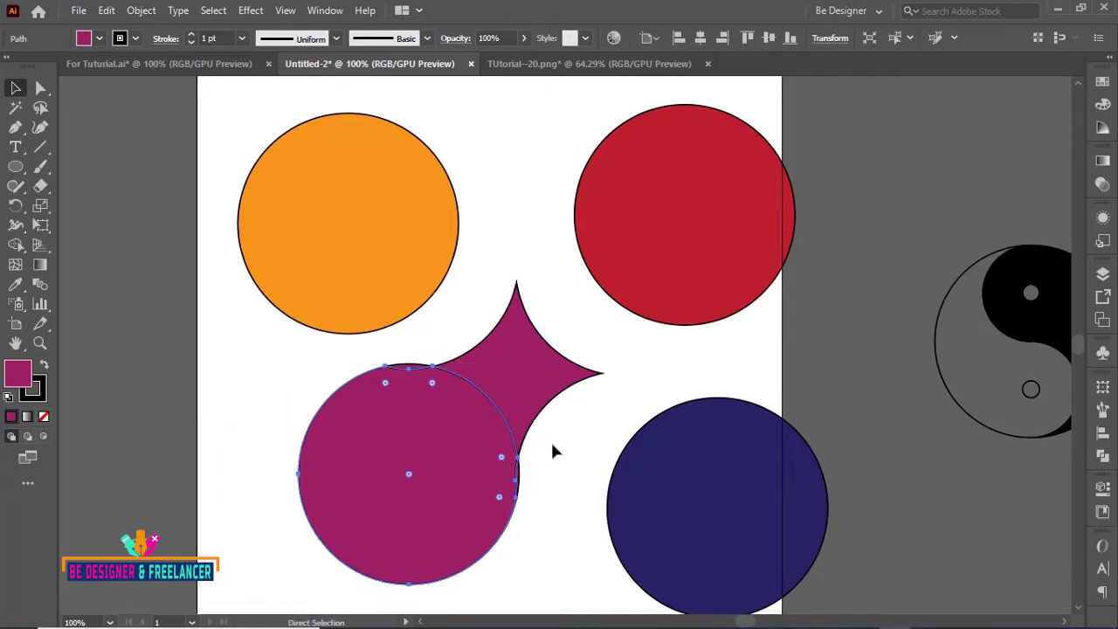
pyautogui.click(534, 153)
pyautogui.hotkey('ctrl', 'z')
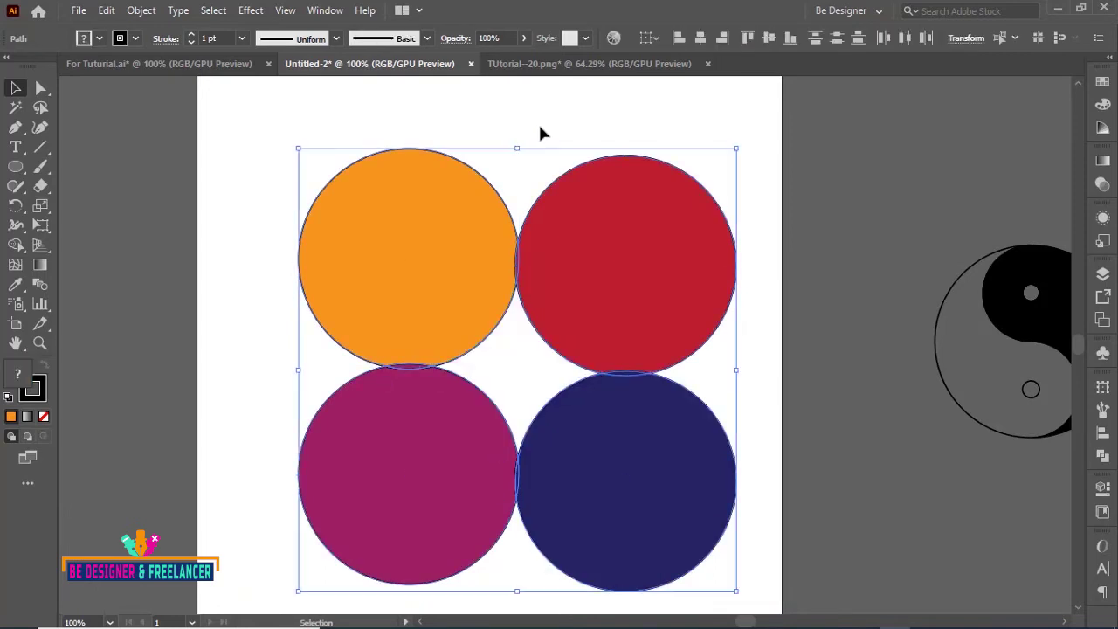
pyautogui.moveTo(417, 420)
pyautogui.mouseDown()
pyautogui.moveTo(414, 433)
pyautogui.moveTo(411, 420)
pyautogui.mouseUp()
pyautogui.hotkey('ctrl', 'a')
# Zoom to 200% and nudge the magenta circle up against the orange one.
pyautogui.click(238, 363)
pyautogui.moveTo(371, 403); pyautogui.dragTo(425, 404)
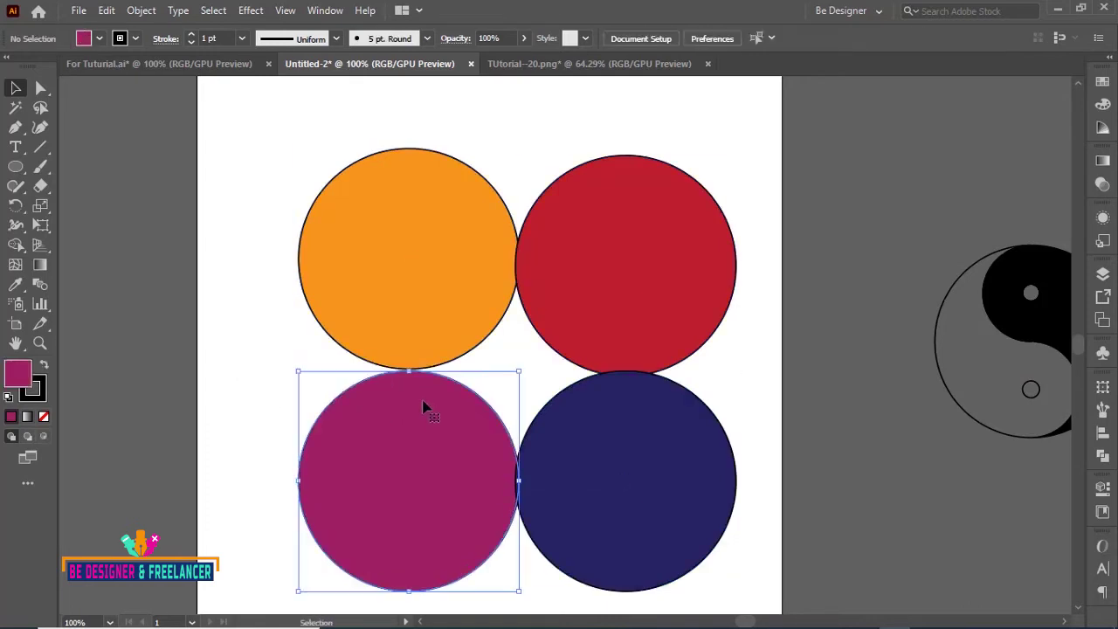
pyautogui.press('a')
pyautogui.hotkey('ctrl', '+')
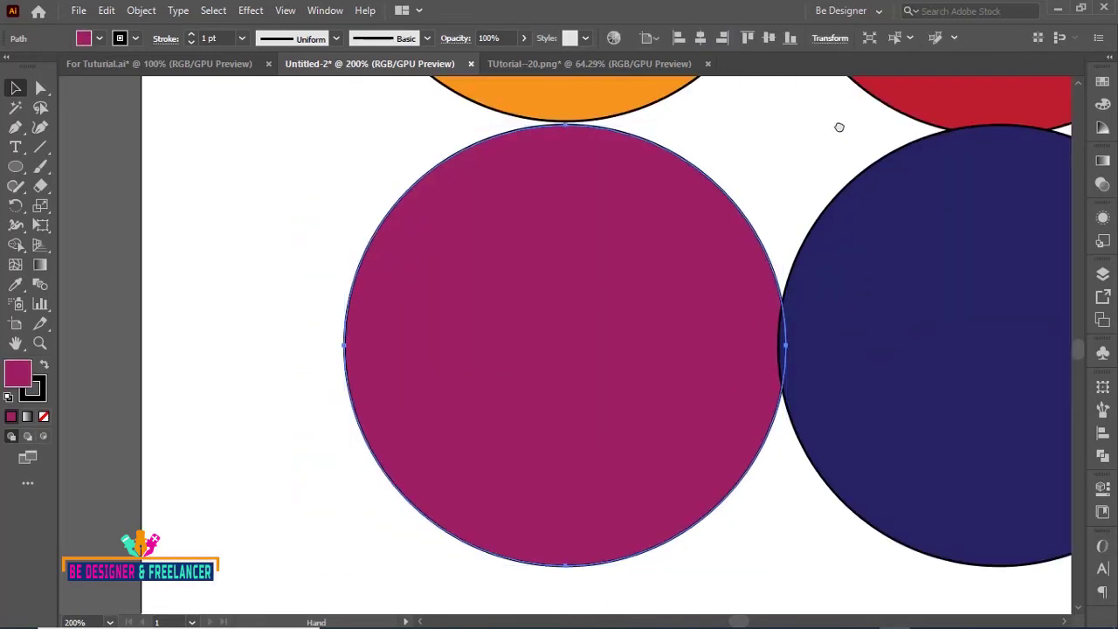
pyautogui.hotkey('ctrl', '+')
pyautogui.press('v')
pyautogui.moveTo(521, 349); pyautogui.dragTo(532, 347)
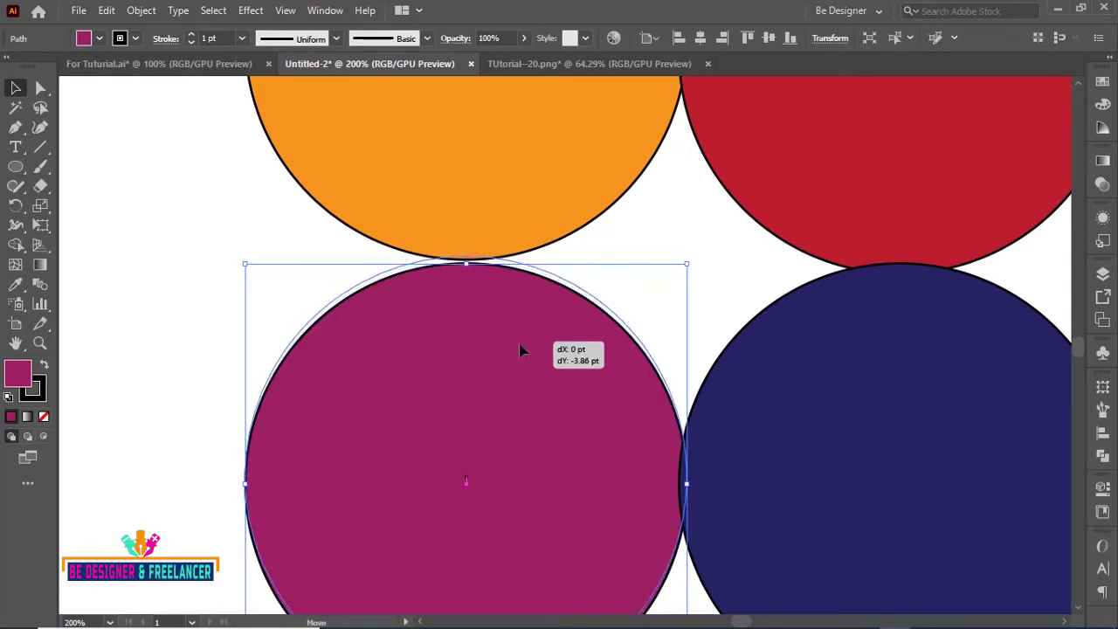
# Nudge the navy circle right and the red circle until all edges touch, then select all four.
pyautogui.moveTo(774, 429); pyautogui.dragTo(781, 431)
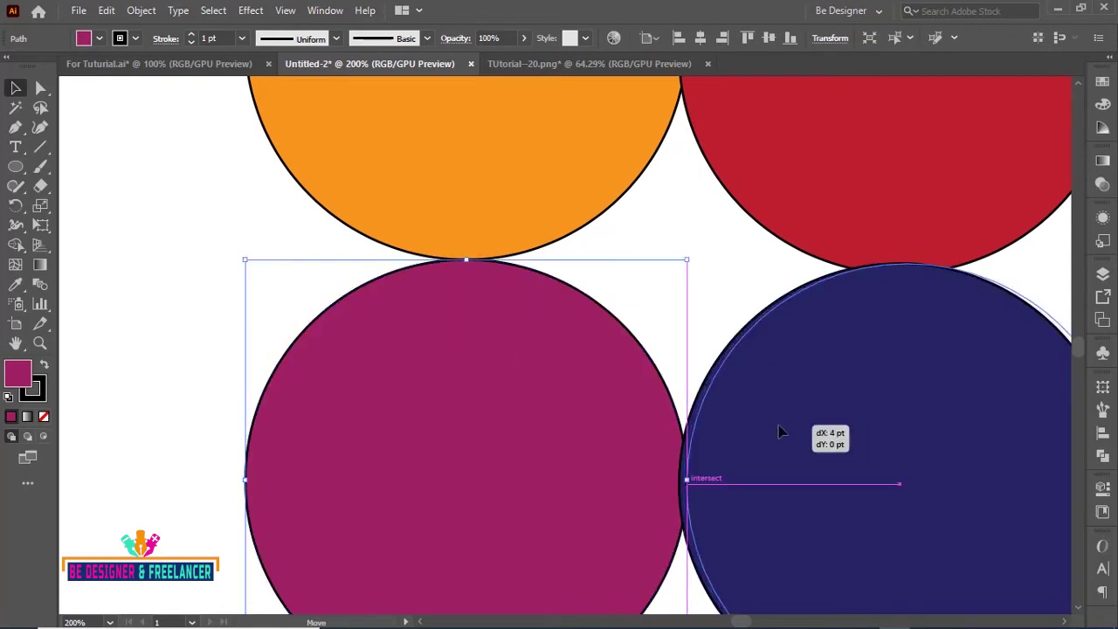
pyautogui.click(714, 237)
pyautogui.moveTo(838, 332); pyautogui.dragTo(696, 451)
pyautogui.moveTo(601, 225); pyautogui.dragTo(610, 222)
pyautogui.moveTo(739, 329); pyautogui.dragTo(738, 319)
pyautogui.click(976, 422)
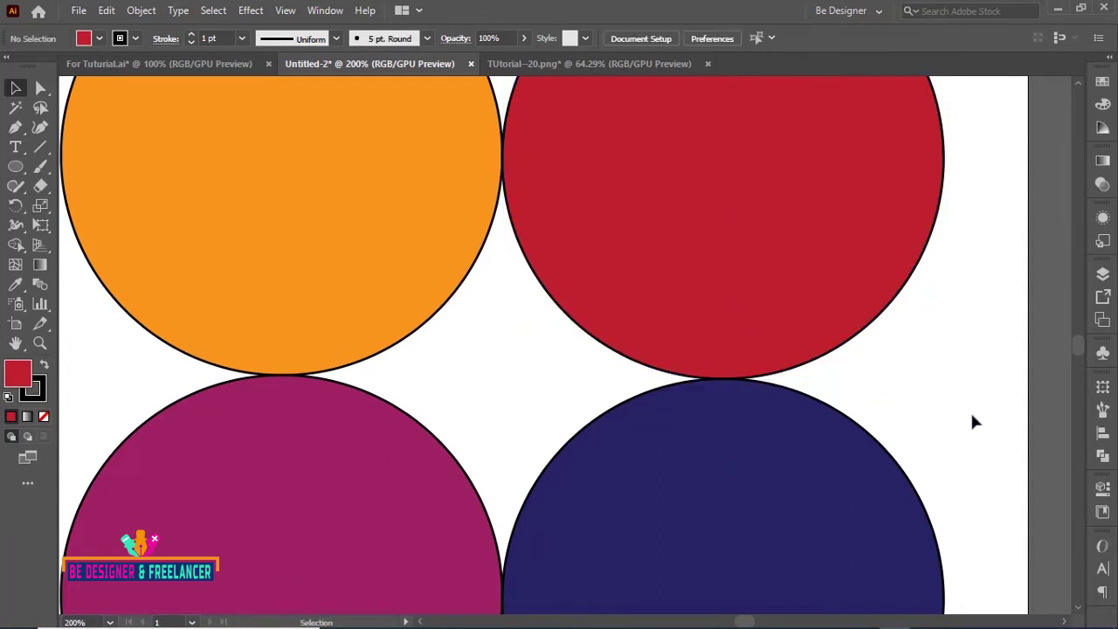
pyautogui.hotkey('ctrl', '-')
pyautogui.hotkey('ctrl', '-')
pyautogui.hotkey('ctrl', '-')
pyautogui.moveTo(355, 167)
pyautogui.mouseDown()
pyautogui.moveTo(578, 349)
pyautogui.moveTo(625, 407)
pyautogui.mouseUp()
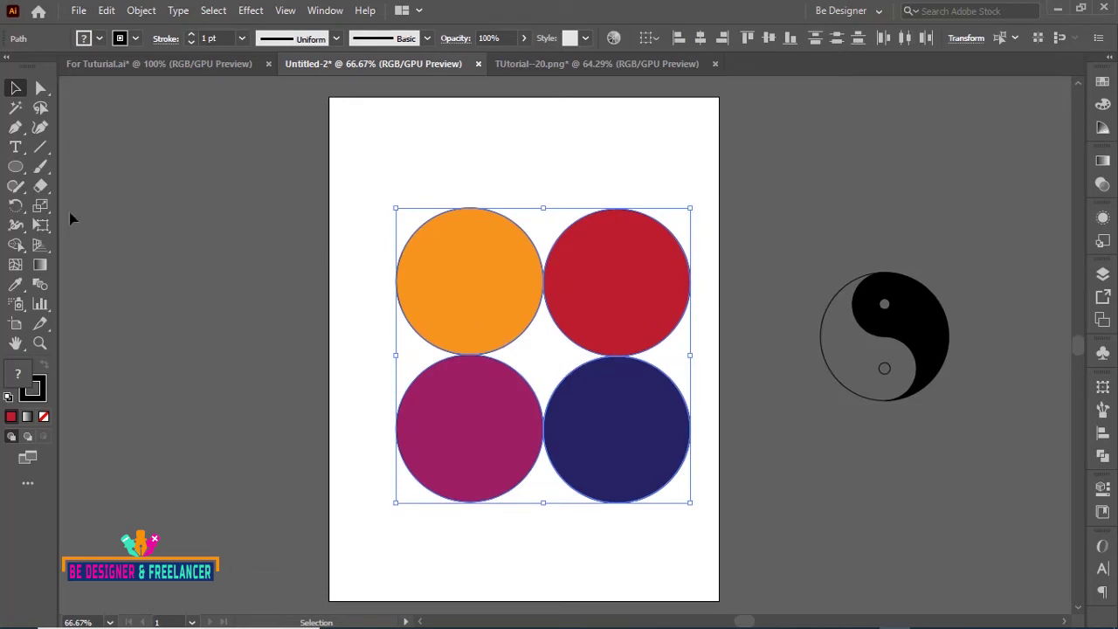
# Use Shape Builder to fill the centre gap between the circles, choosing purple as fill.
pyautogui.click(15, 245)
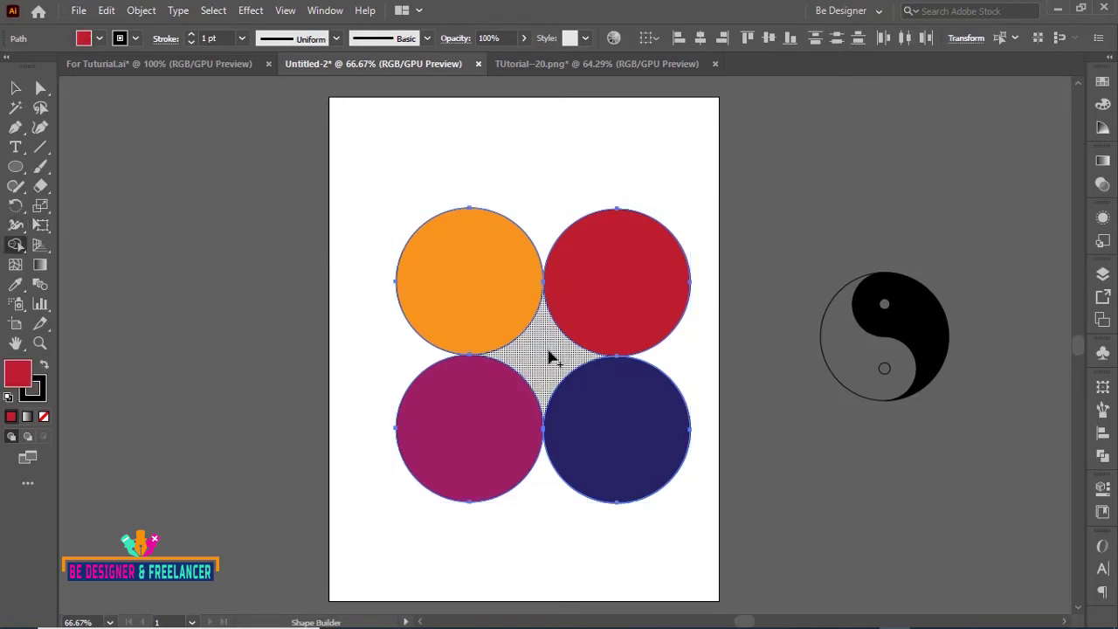
pyautogui.click(550, 357)
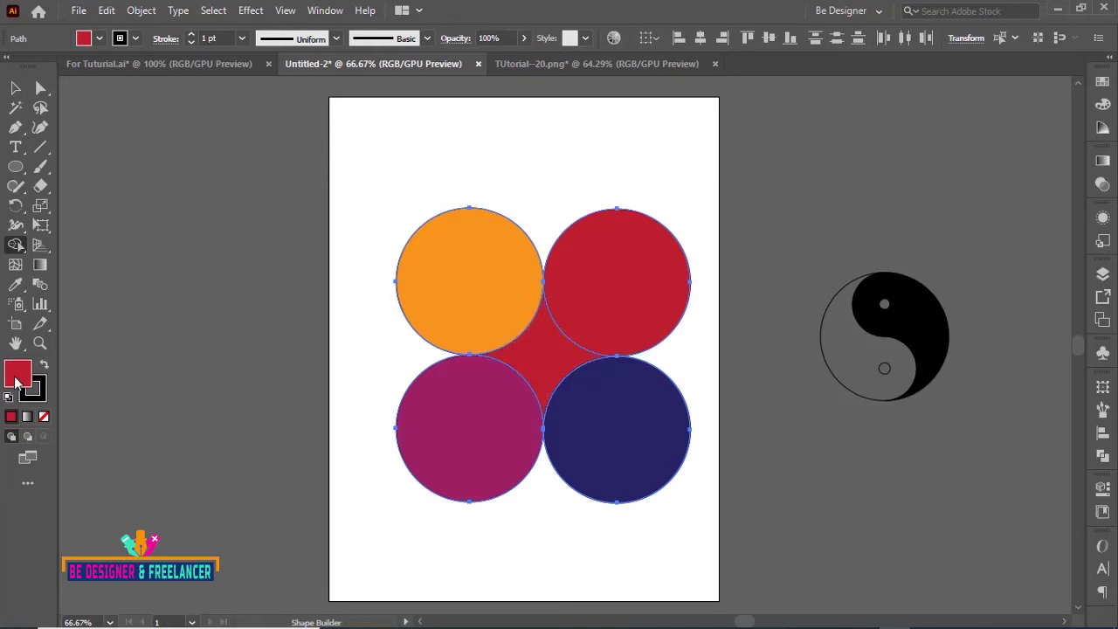
pyautogui.click(99, 38)
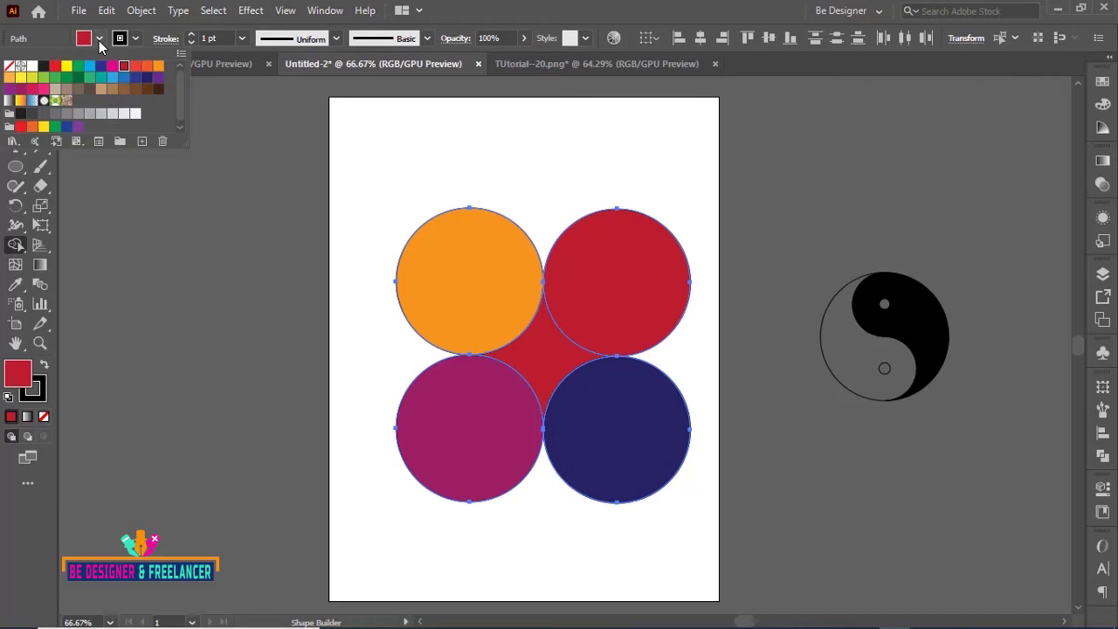
pyautogui.click(157, 77)
pyautogui.press('Escape')
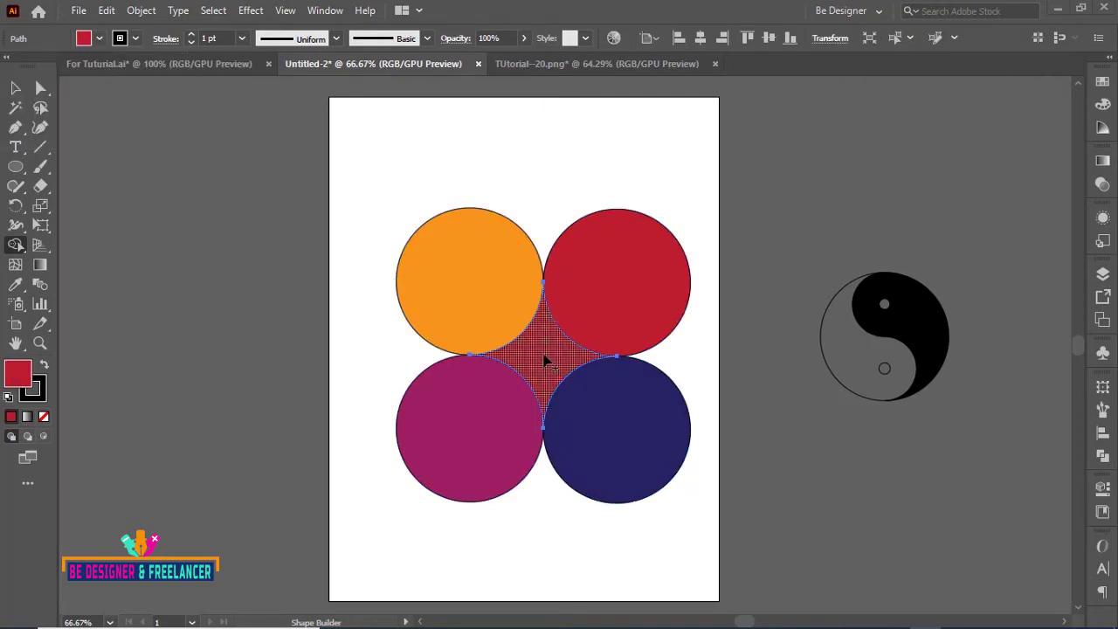
pyautogui.click(544, 360)
# Recolour the centre star purple, test-move it upper left, then undo the move.
pyautogui.press('v')
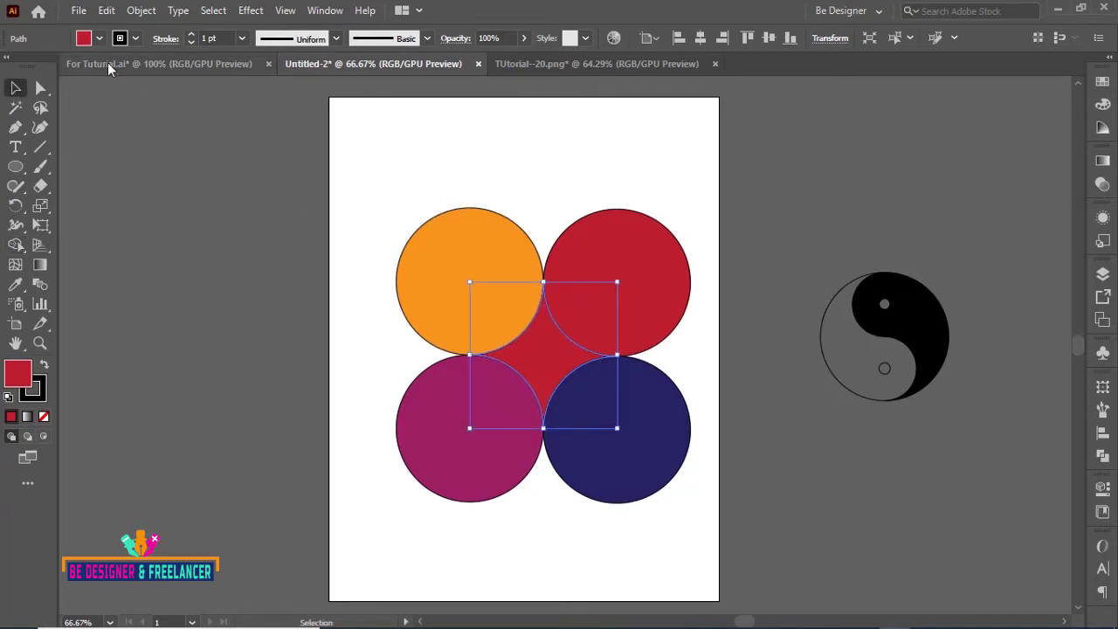
pyautogui.click(99, 39)
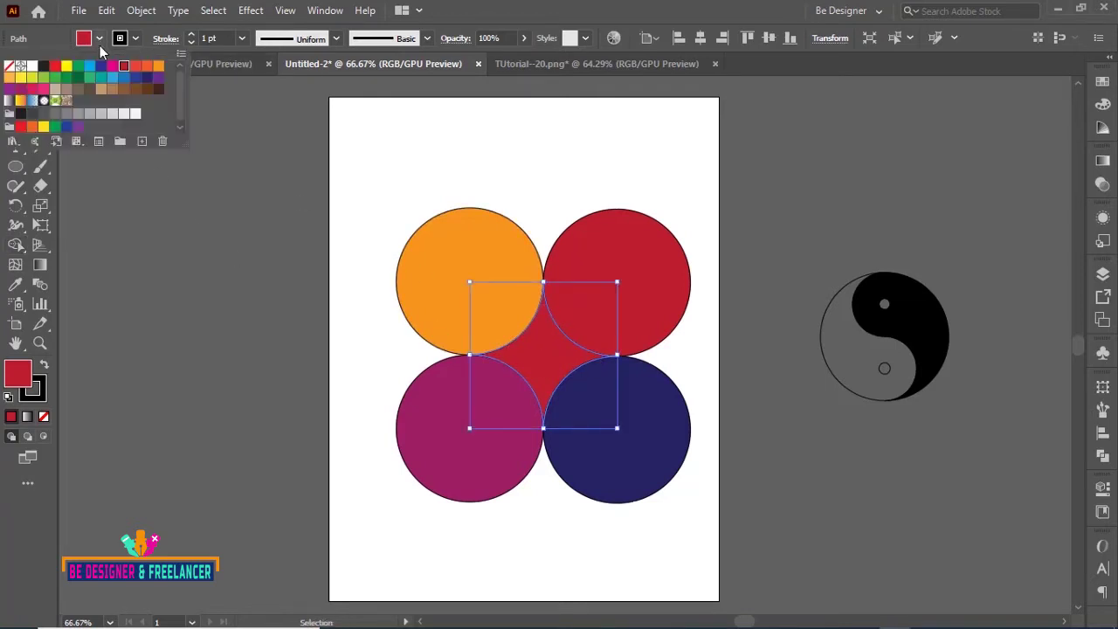
pyautogui.click(158, 80)
pyautogui.click(547, 172)
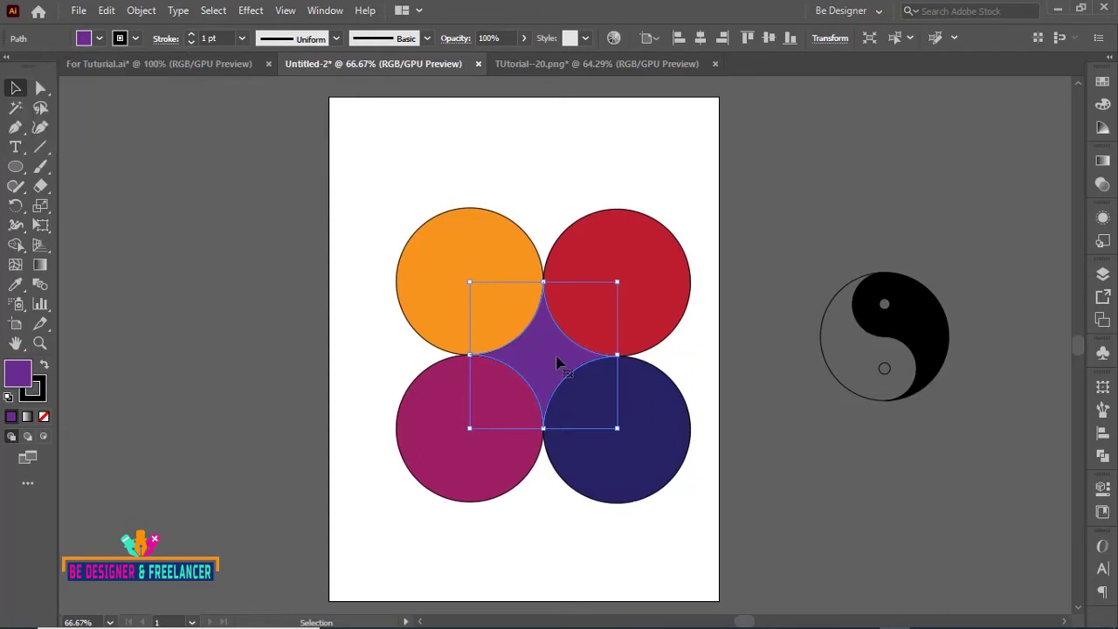
pyautogui.moveTo(557, 362); pyautogui.dragTo(400, 185)
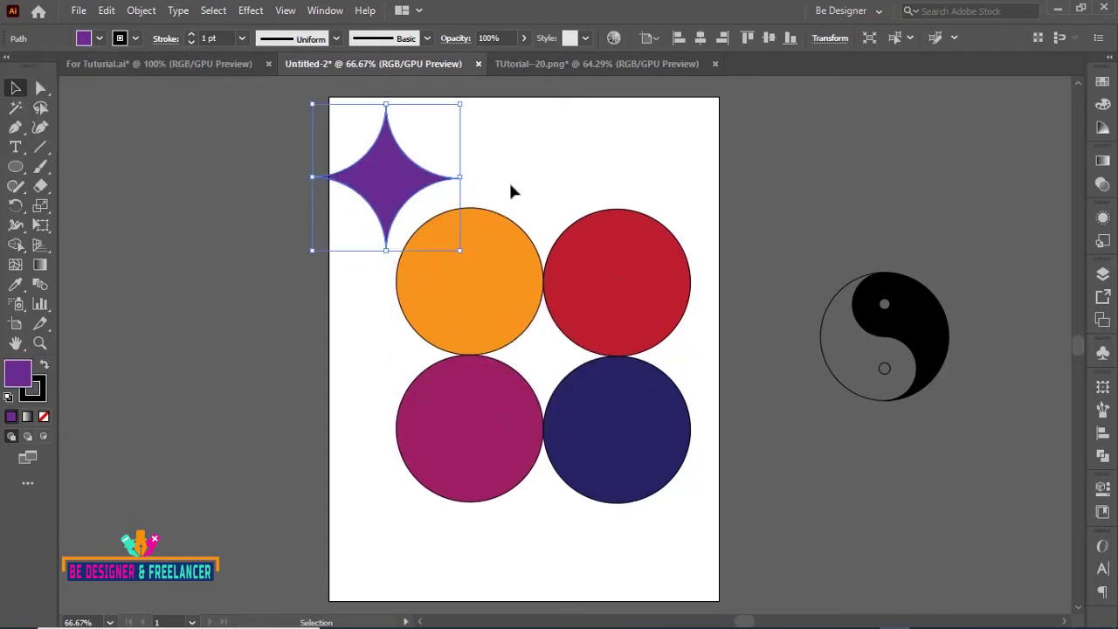
pyautogui.click(561, 178)
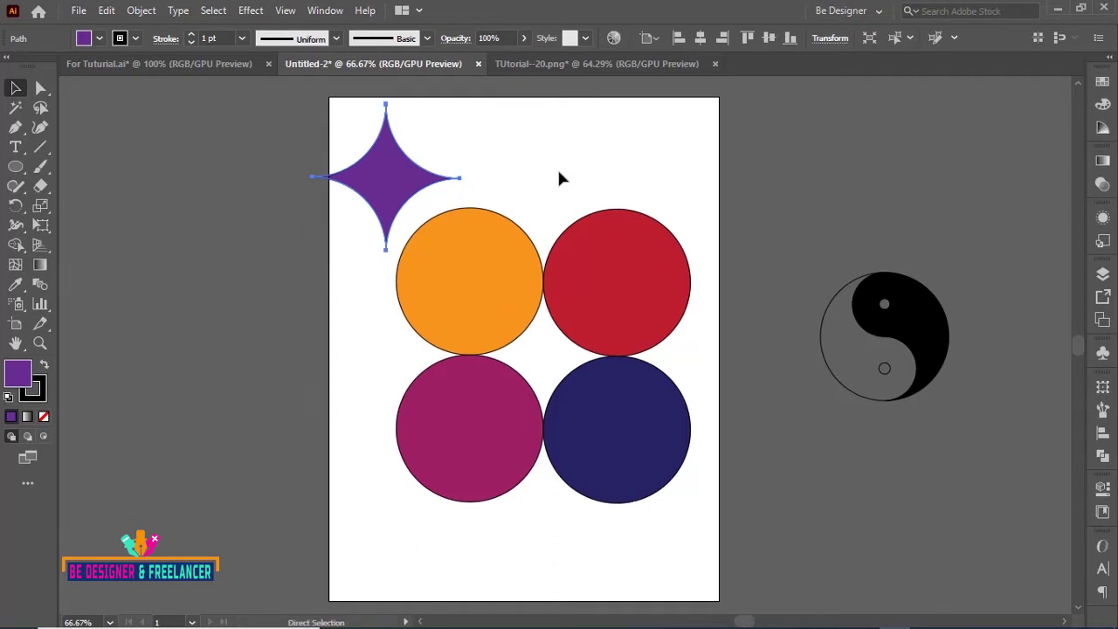
pyautogui.hotkey('ctrl', 'z')
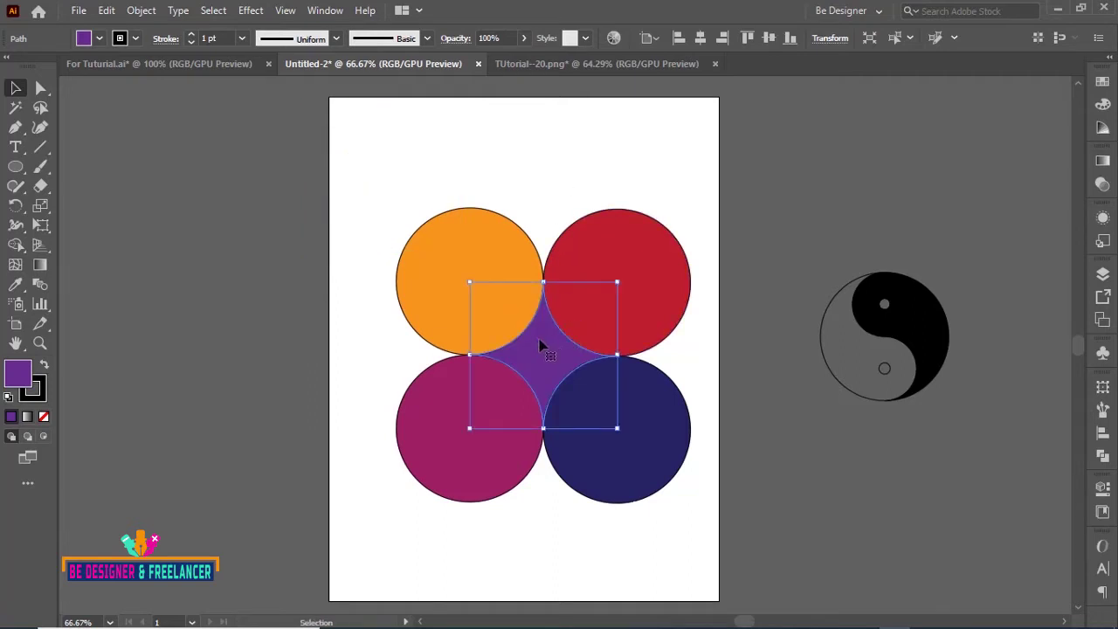
pyautogui.click(526, 179)
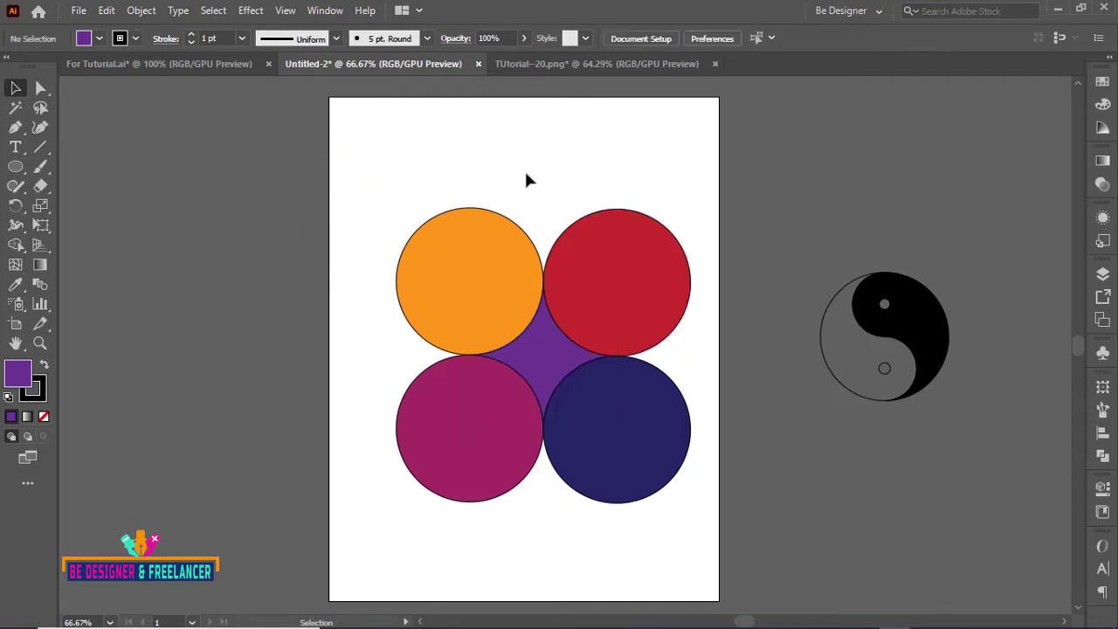
# Uncheck Gap Detection in Shape Builder Tool Options, then select the purple centre shape.
pyautogui.doubleClick(18, 251)
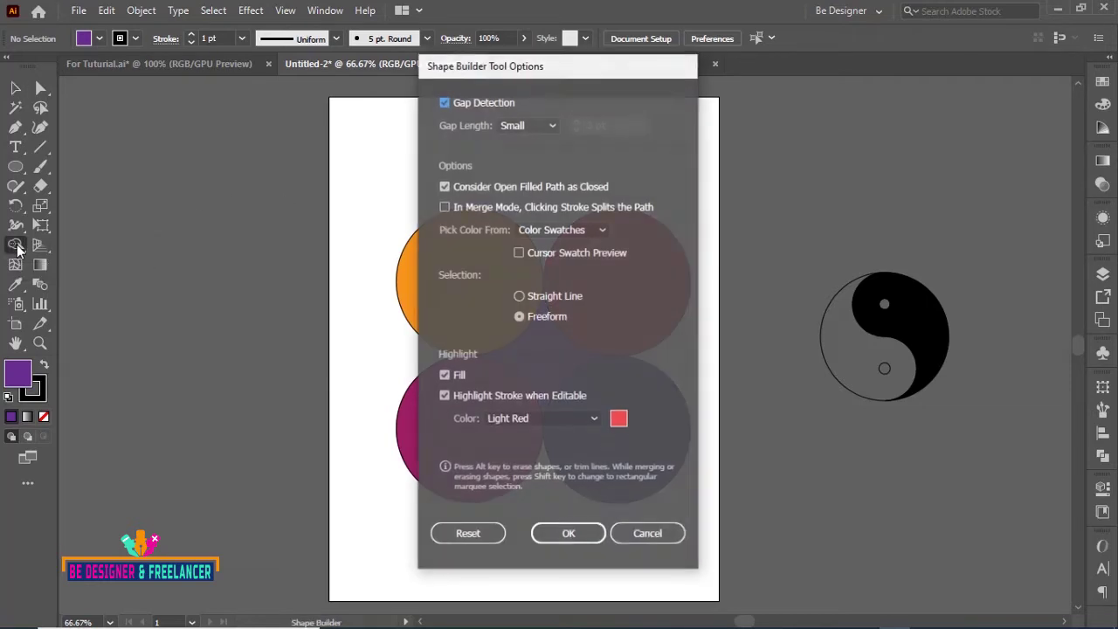
pyautogui.moveTo(476, 75); pyautogui.dragTo(773, 107)
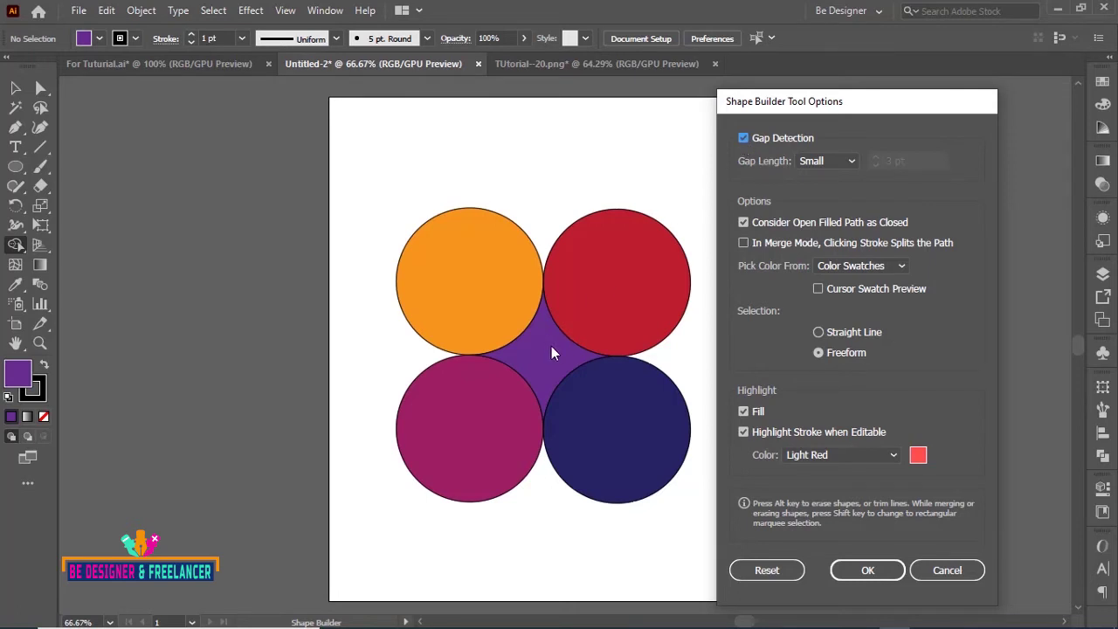
pyautogui.click(743, 139)
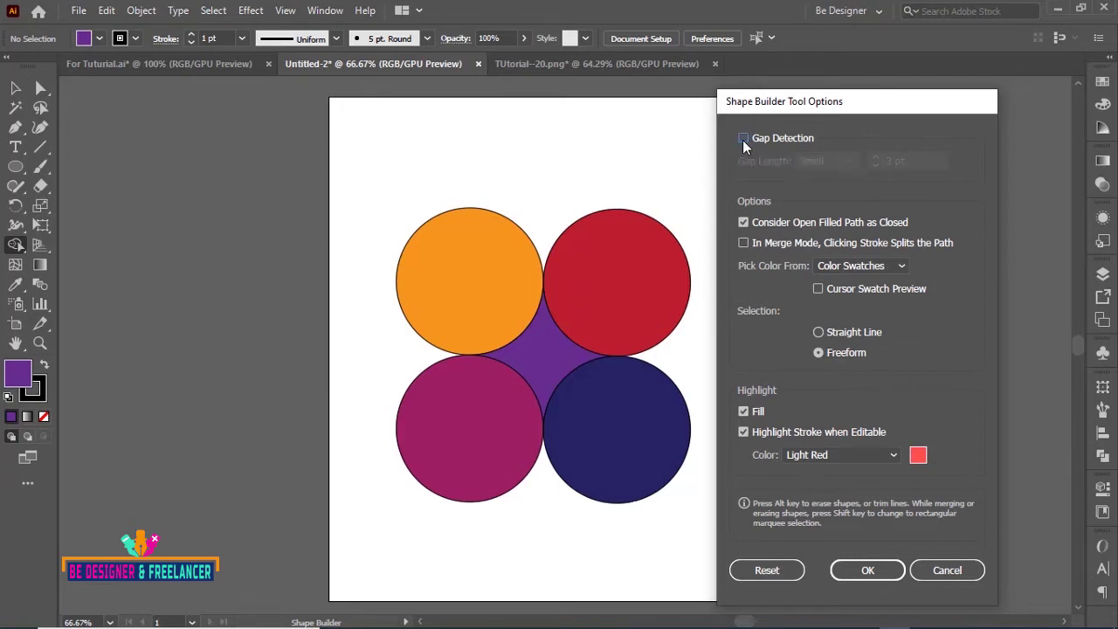
pyautogui.click(842, 564)
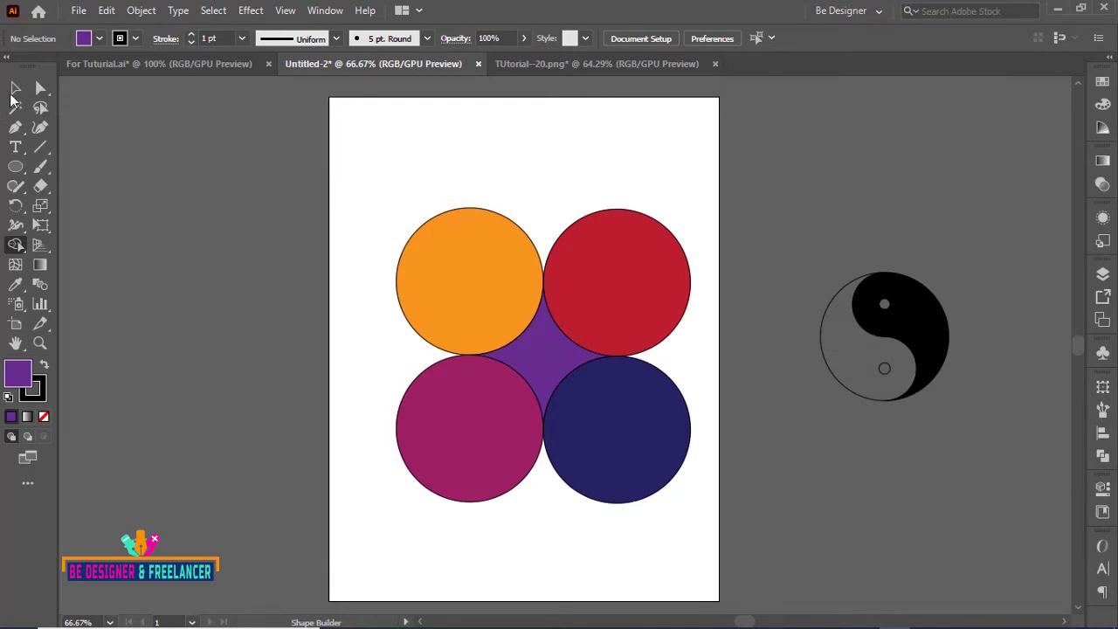
pyautogui.click(15, 89)
pyautogui.click(559, 351)
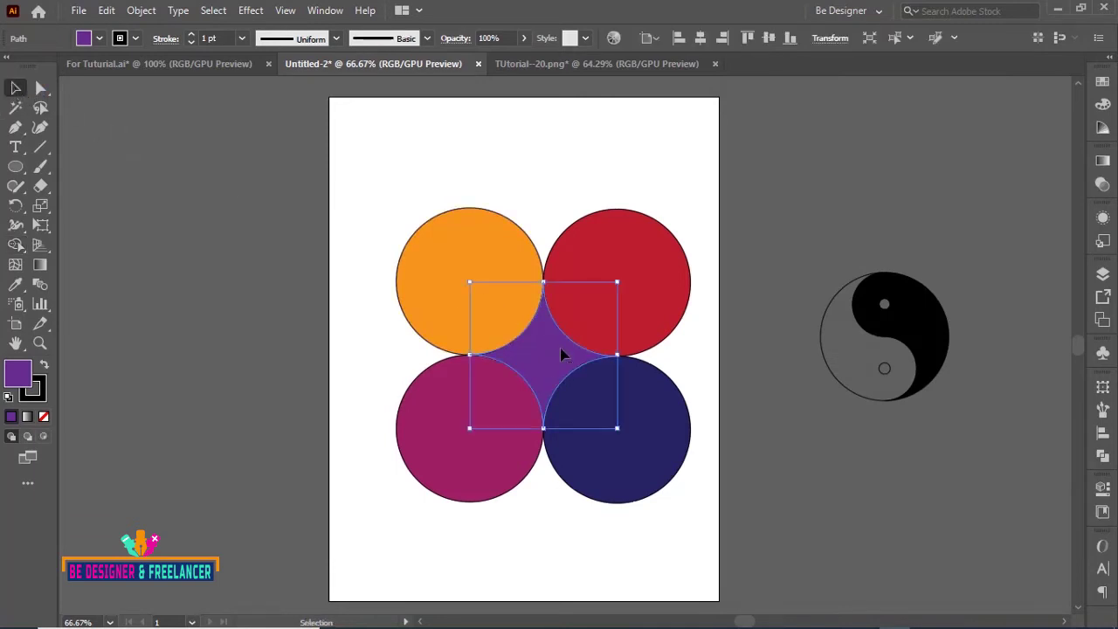
# Delete the purple centre star, select all four circles and pick the Shape Builder tool.
pyautogui.press('Delete')
pyautogui.moveTo(376, 184); pyautogui.dragTo(641, 450)
pyautogui.click(15, 246)
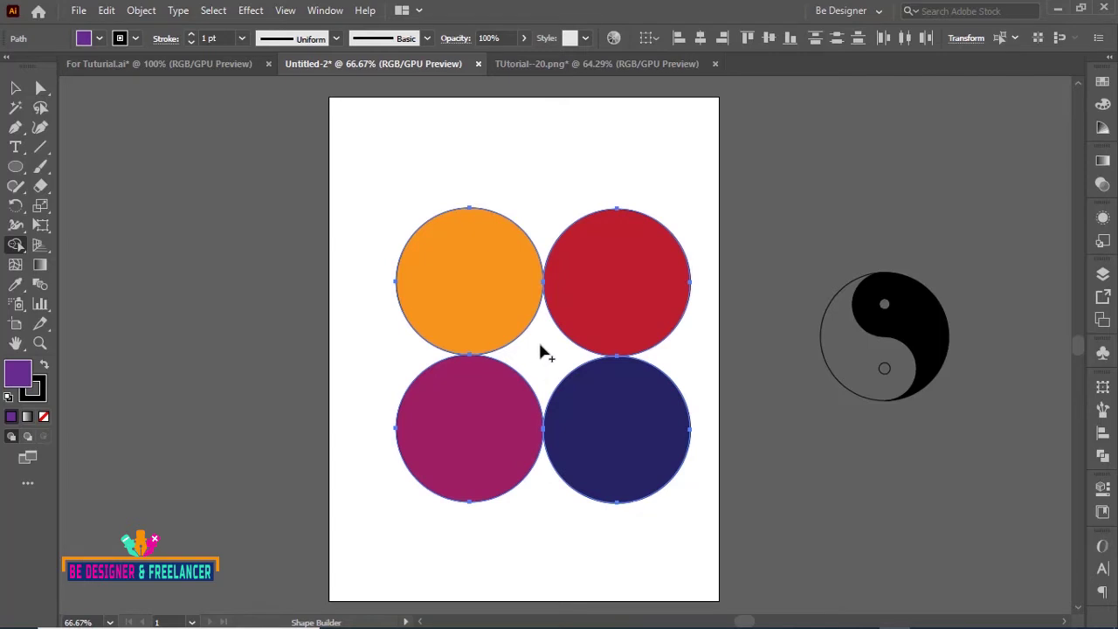
# Re-enable Gap Detection and click the centre gap with Shape Builder to fill it purple.
pyautogui.doubleClick(16, 244)
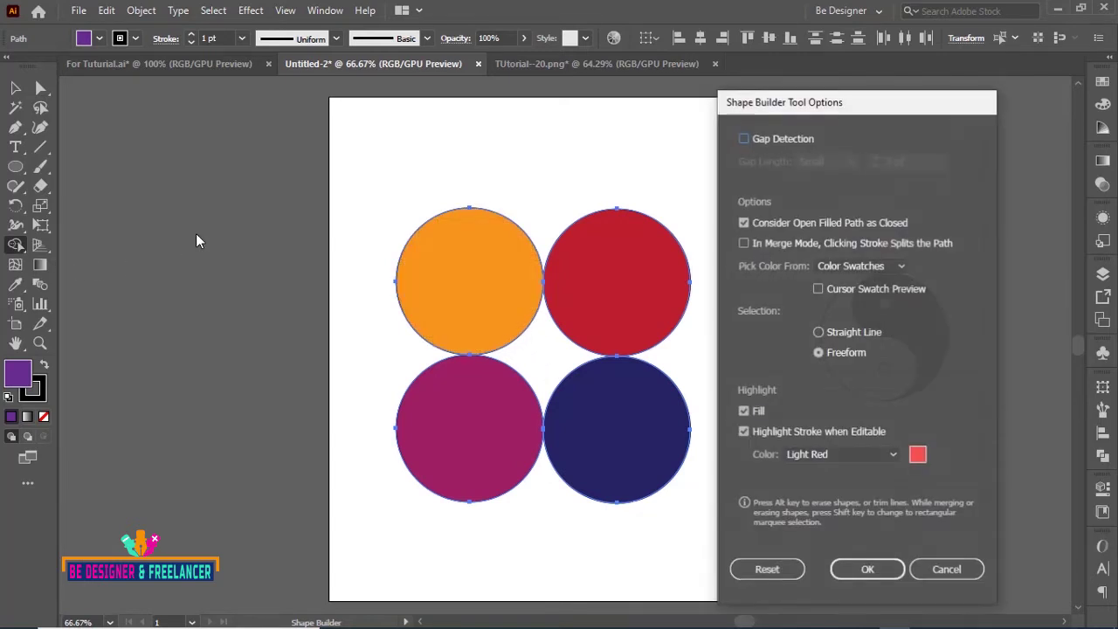
pyautogui.moveTo(786, 109); pyautogui.dragTo(737, 105)
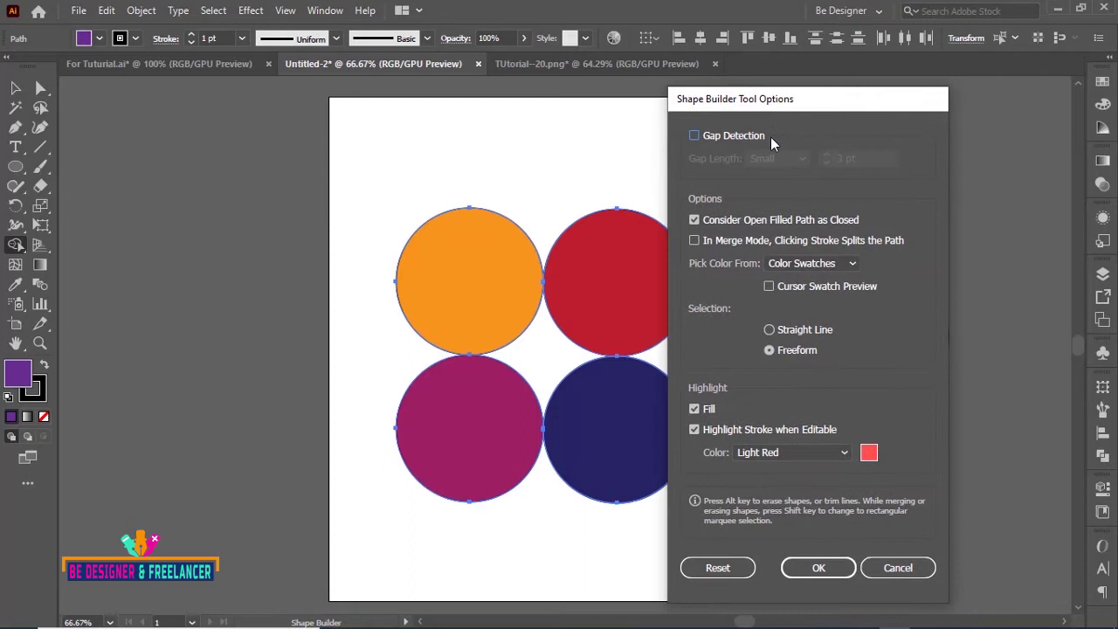
pyautogui.click(694, 136)
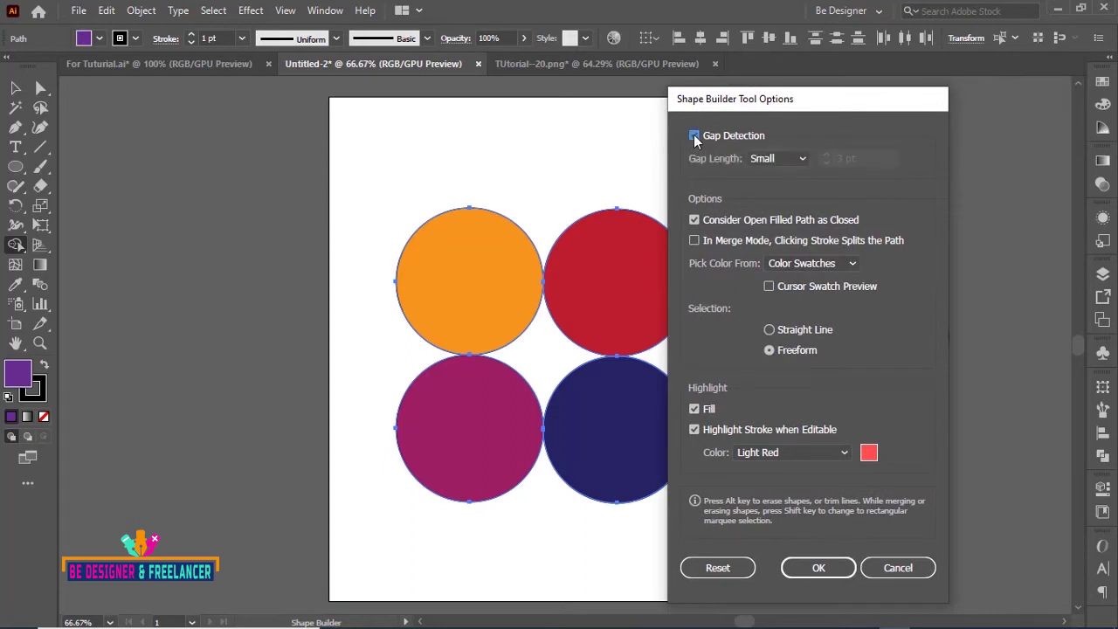
pyautogui.click(821, 569)
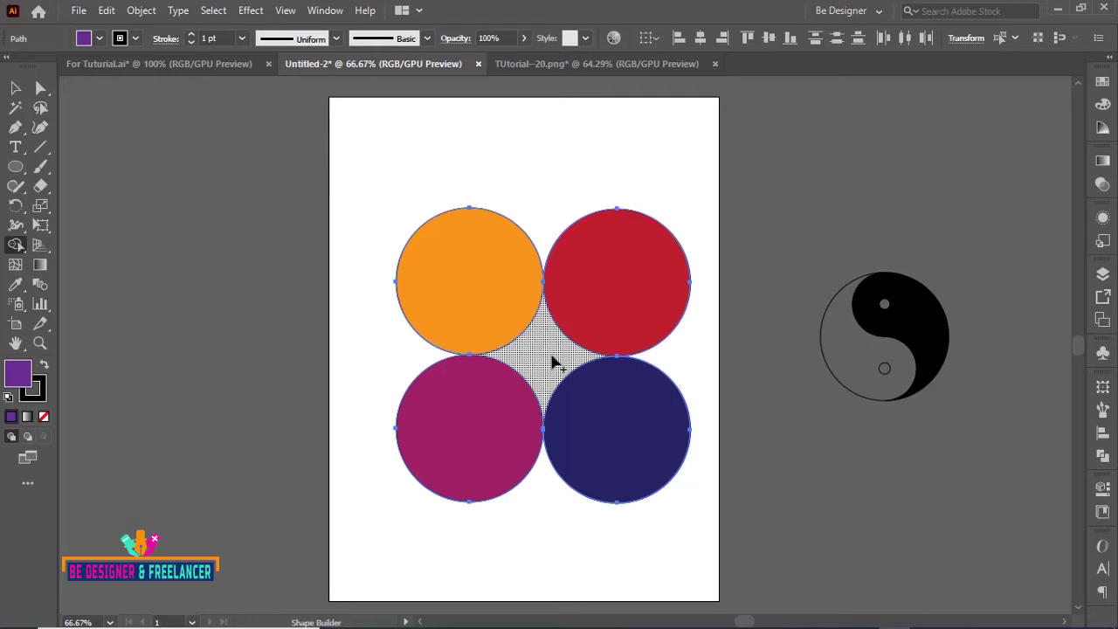
pyautogui.click(552, 362)
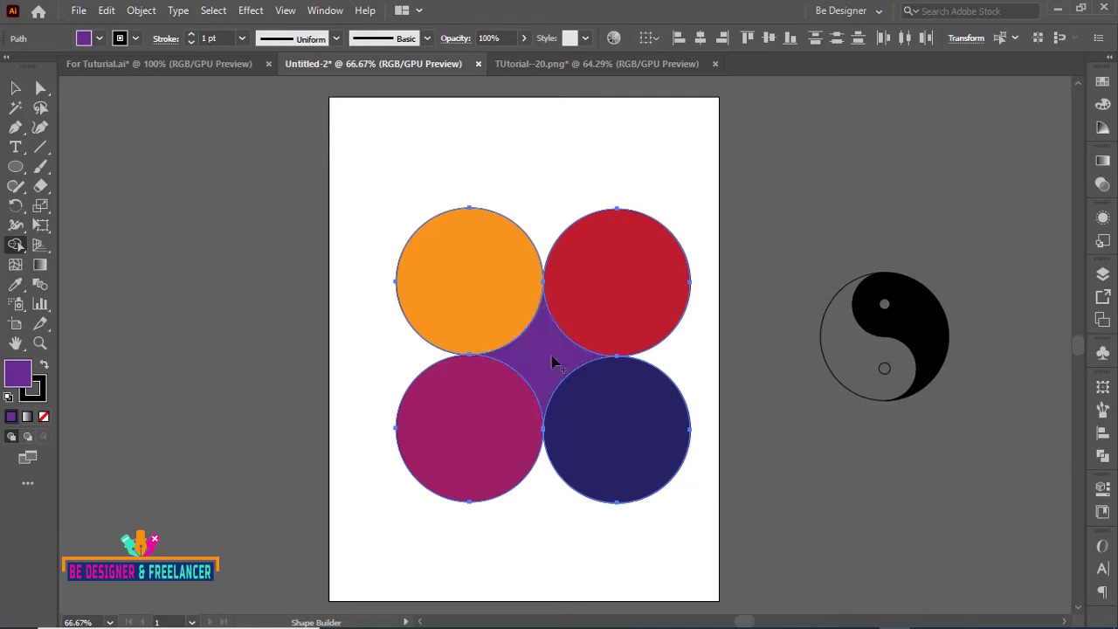
# Select the four circles and purple star and drag the group up and left.
pyautogui.click(15, 87)
pyautogui.click(399, 305)
pyautogui.moveTo(552, 367)
pyautogui.mouseDown()
pyautogui.moveTo(462, 219)
pyautogui.moveTo(513, 315)
pyautogui.mouseUp()
# Undo trial moves, then marquee-select the circles and star and drag them left off the artboard.
pyautogui.hotkey('ctrl', 'z')
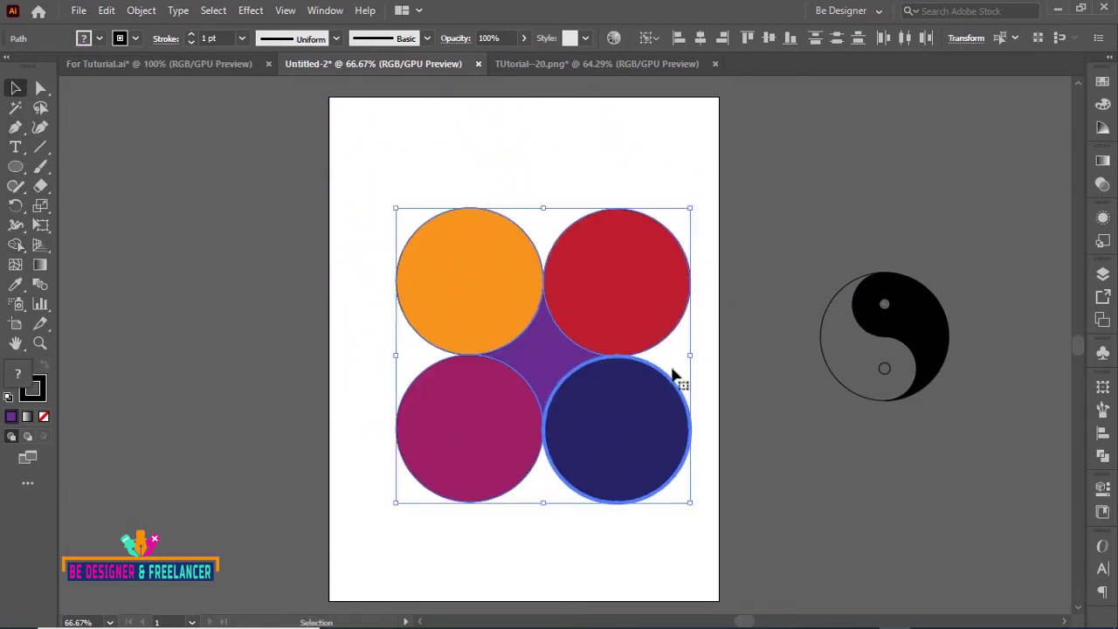
pyautogui.click(741, 328)
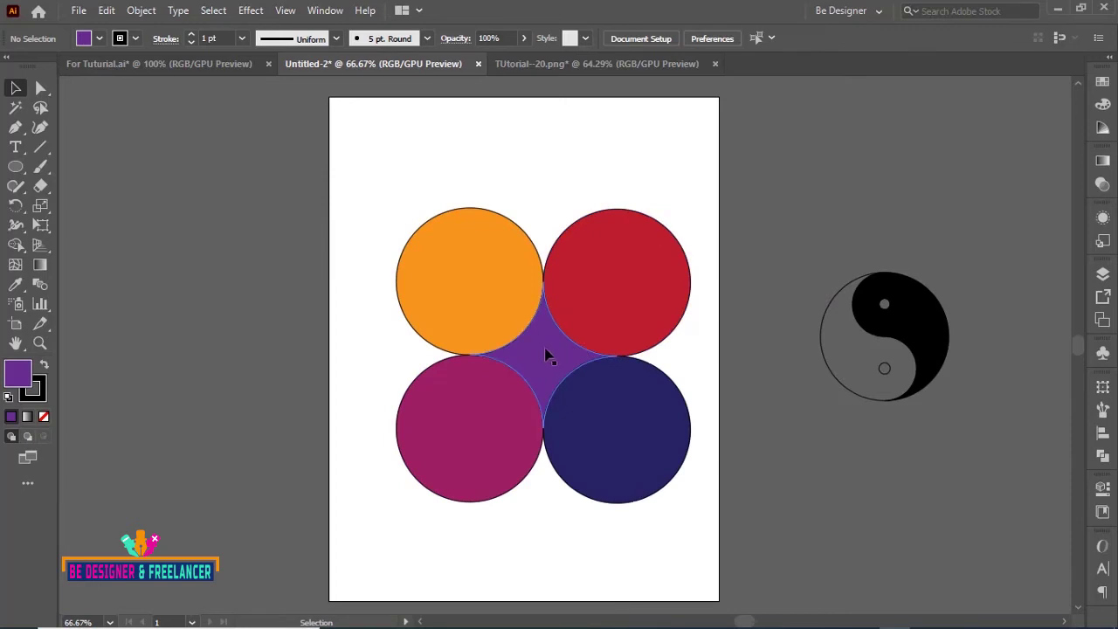
pyautogui.moveTo(547, 353); pyautogui.dragTo(291, 321)
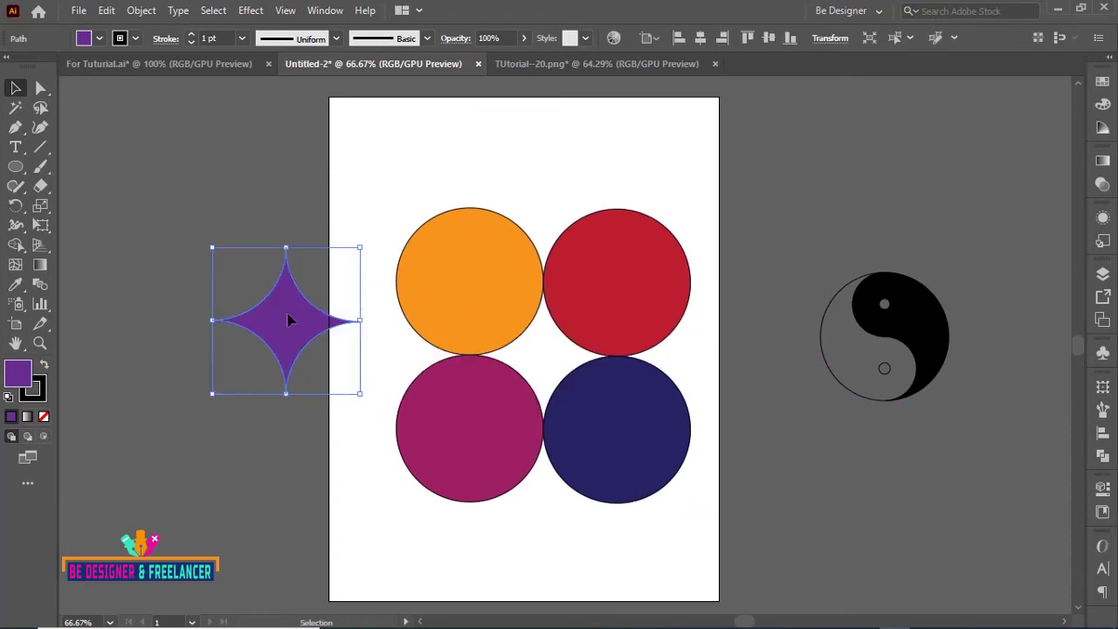
pyautogui.hotkey('ctrl', 'z')
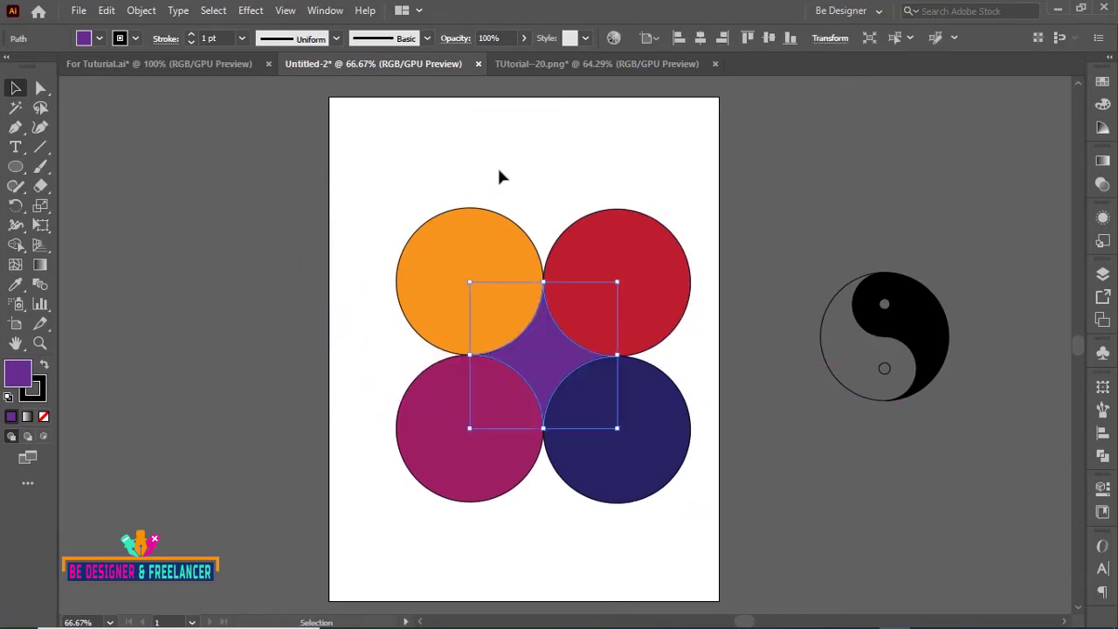
pyautogui.click(444, 203)
pyautogui.moveTo(444, 203); pyautogui.dragTo(689, 463)
pyautogui.moveTo(616, 301); pyautogui.dragTo(237, 283)
pyautogui.click(424, 440)
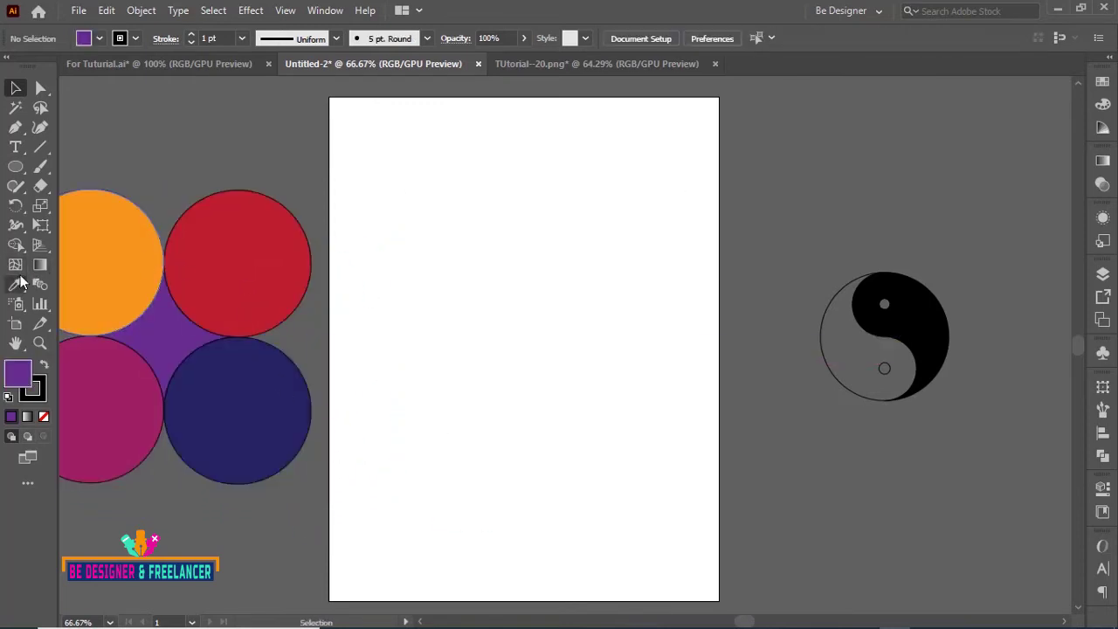
# In Shape Builder options, try Large then Custom 12 pt gap length, and close without applying.
pyautogui.doubleClick(14, 246)
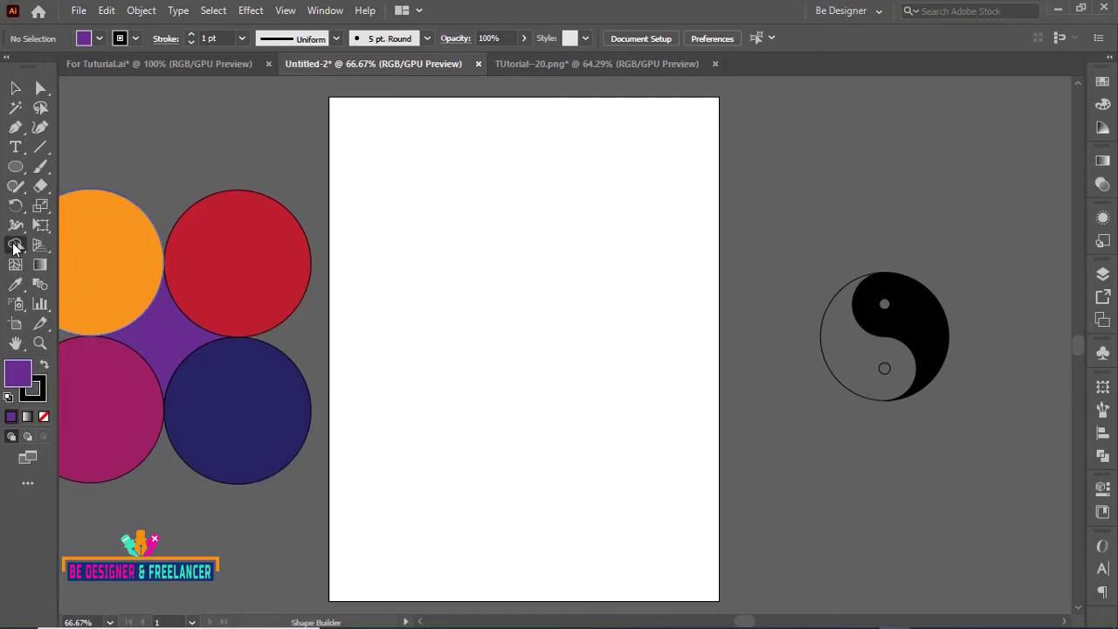
pyautogui.moveTo(717, 102); pyautogui.dragTo(791, 91)
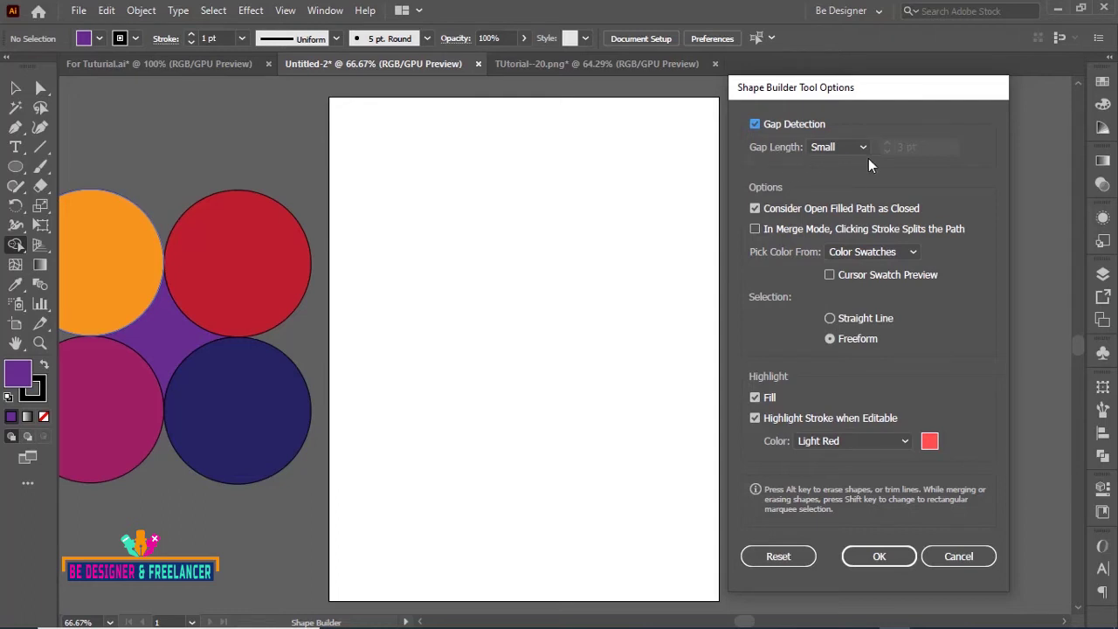
pyautogui.click(864, 148)
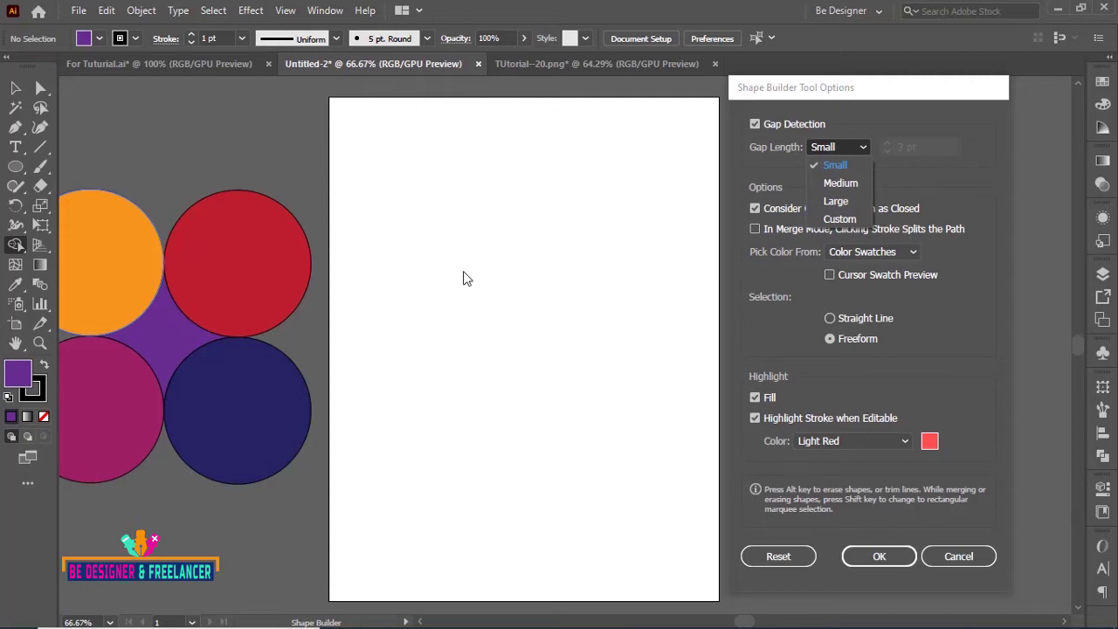
pyautogui.click(837, 202)
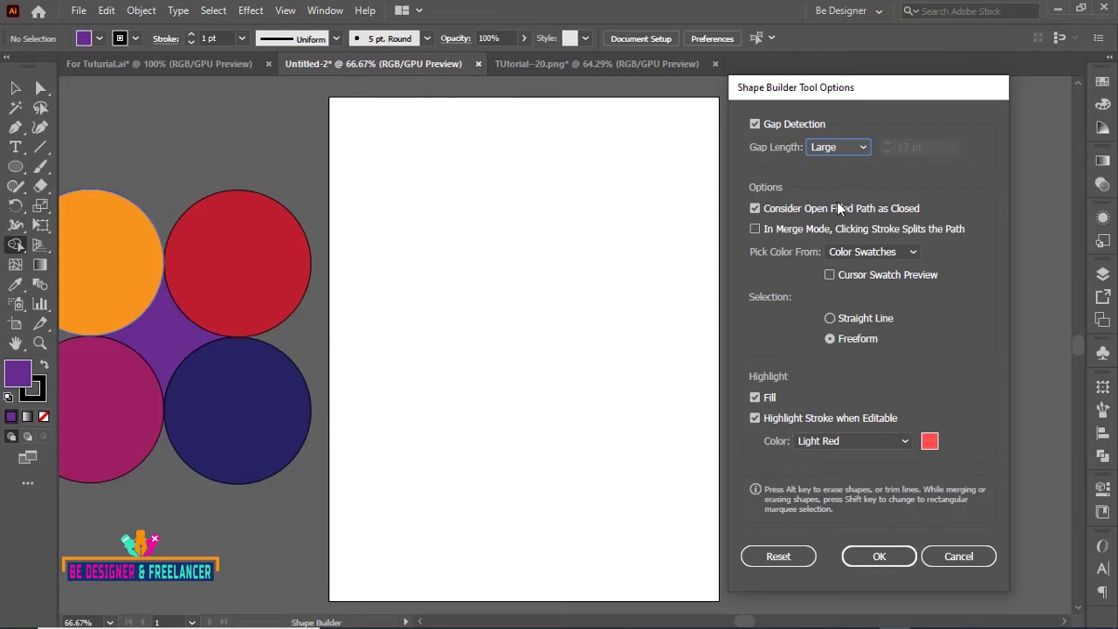
pyautogui.click(863, 147)
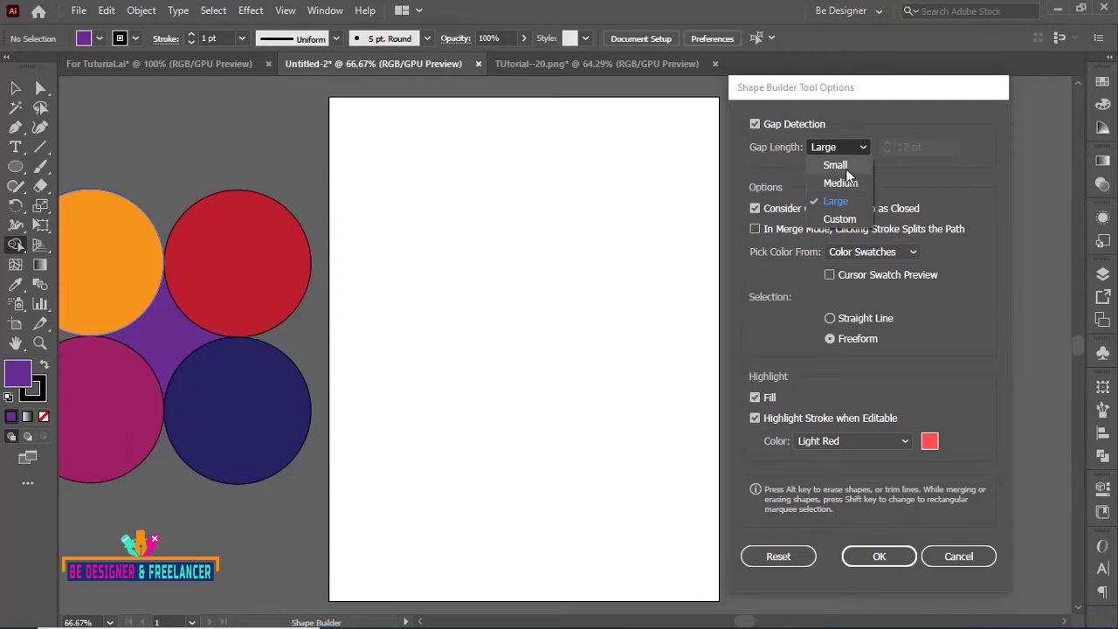
pyautogui.click(847, 217)
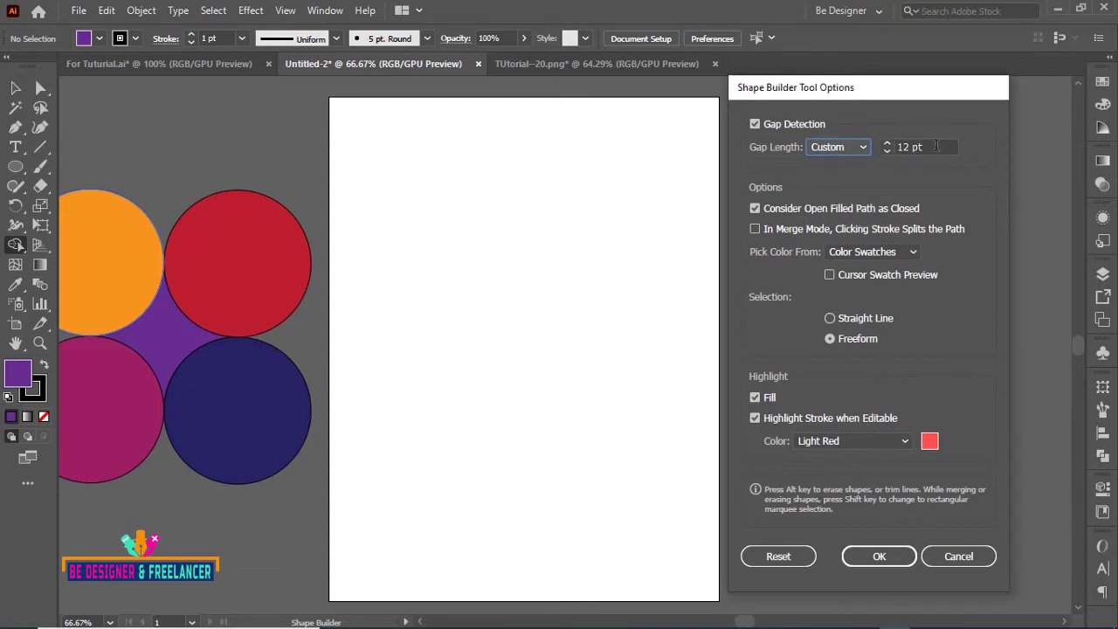
pyautogui.press('Tab')
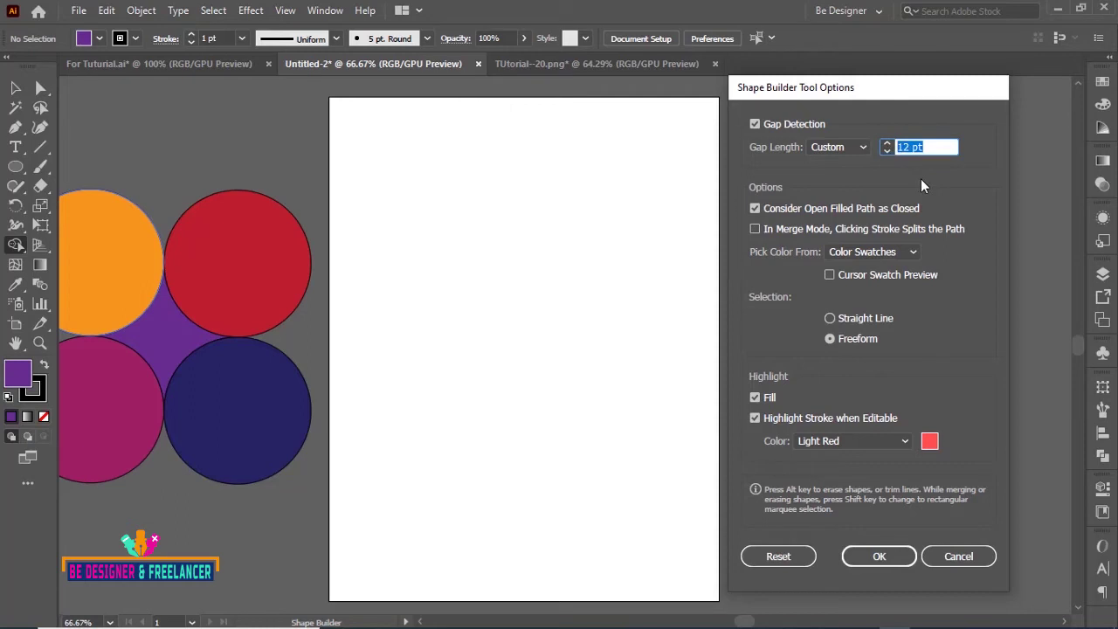
pyautogui.click(935, 148)
pyautogui.click(956, 556)
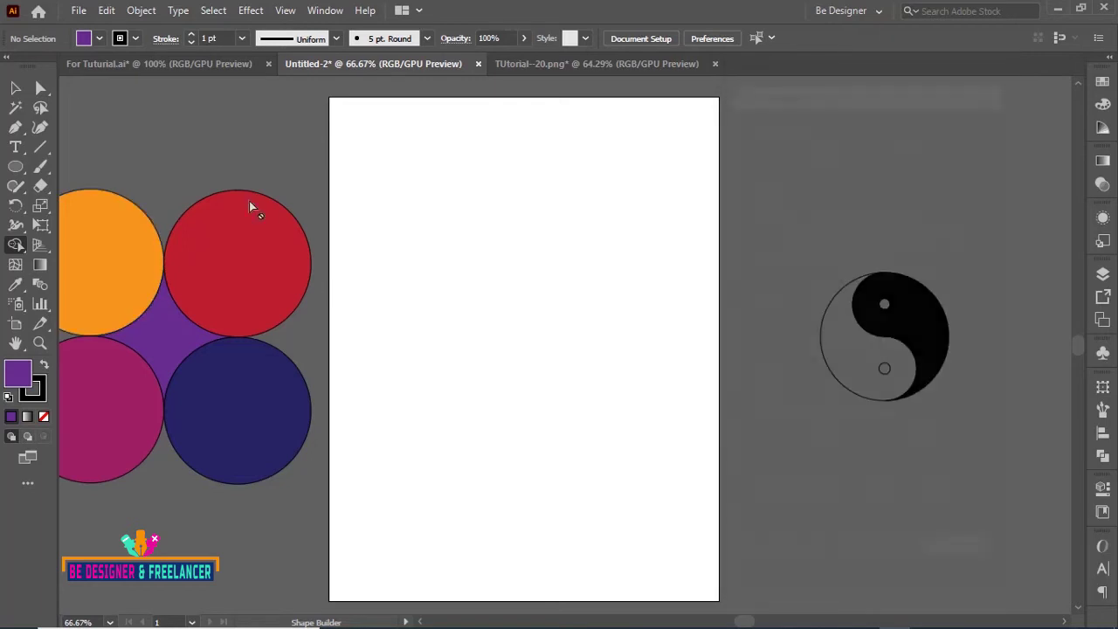
# Set General units to Inches in Edit > Preferences > Units and confirm.
pyautogui.click(106, 10)
pyautogui.moveTo(192, 531)
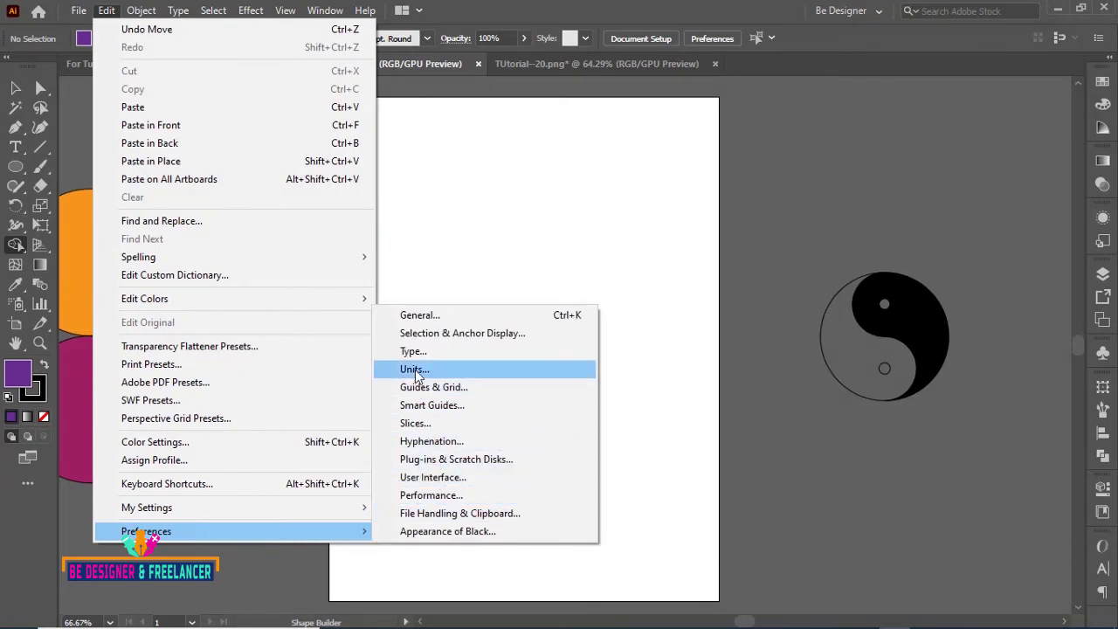
pyautogui.click(416, 370)
pyautogui.click(505, 138)
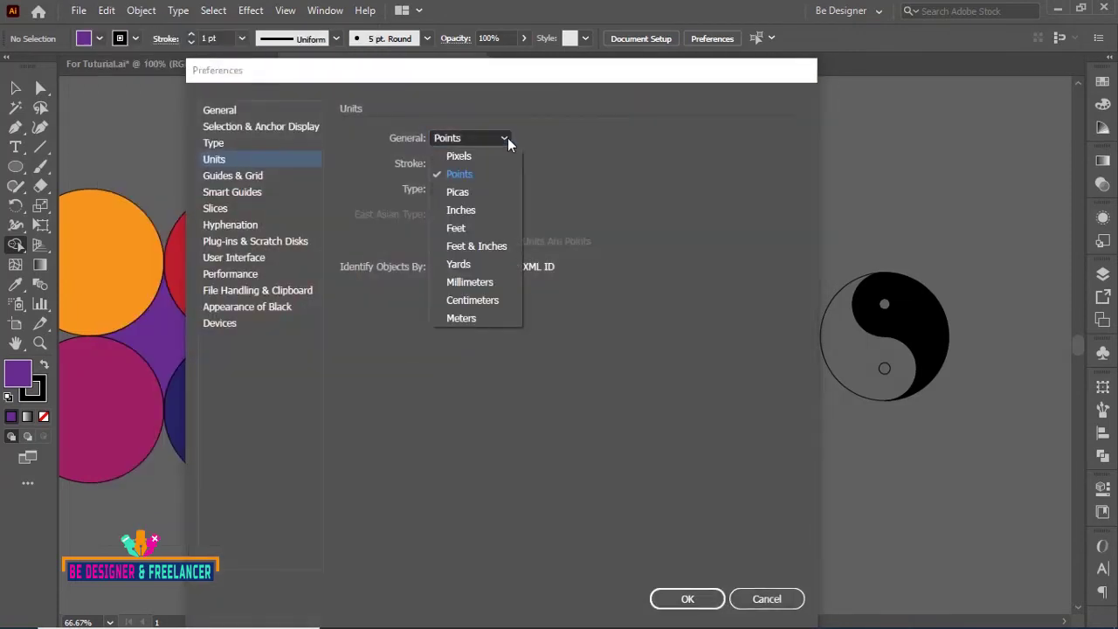
pyautogui.click(469, 210)
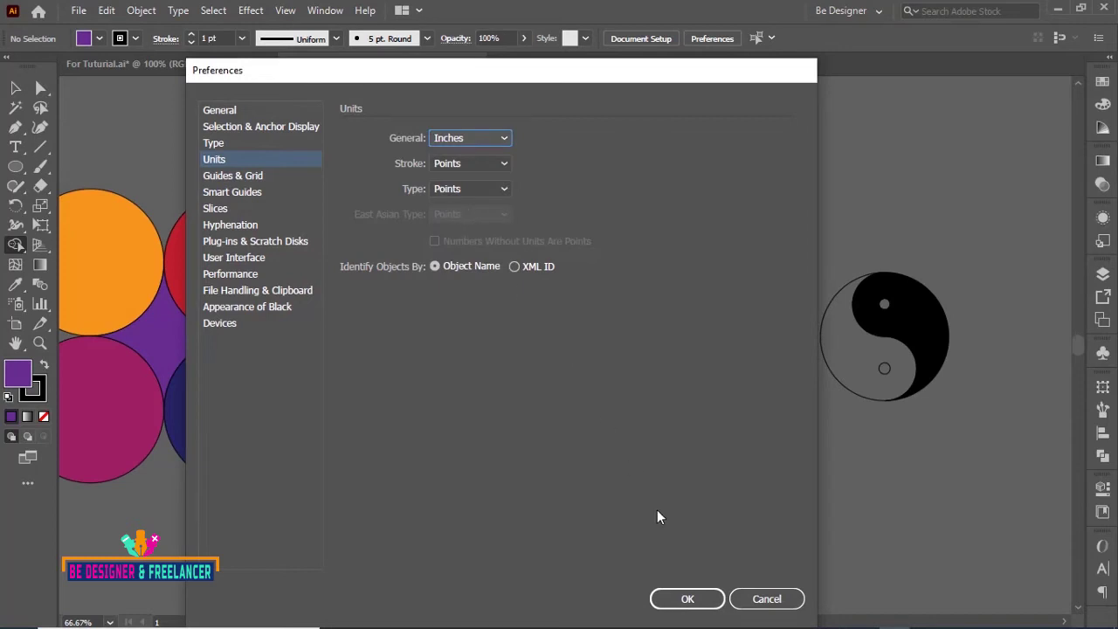
pyautogui.click(685, 598)
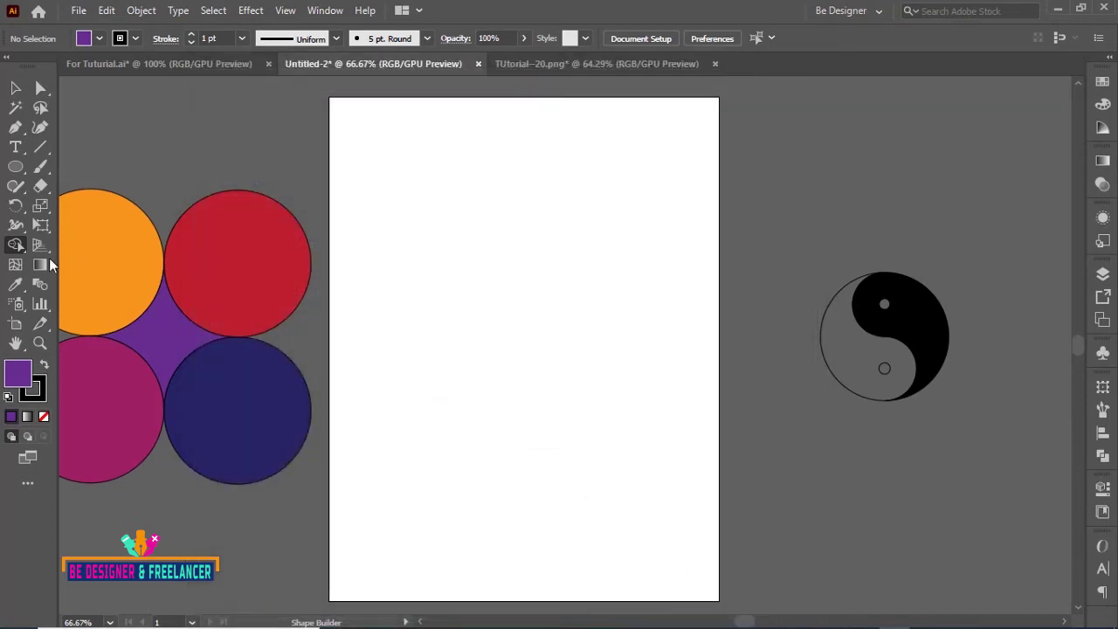
# In Shape Builder options, set a Custom 0.0002 in gap length and uncheck Consider Open Filled Path as Closed.
pyautogui.doubleClick(16, 244)
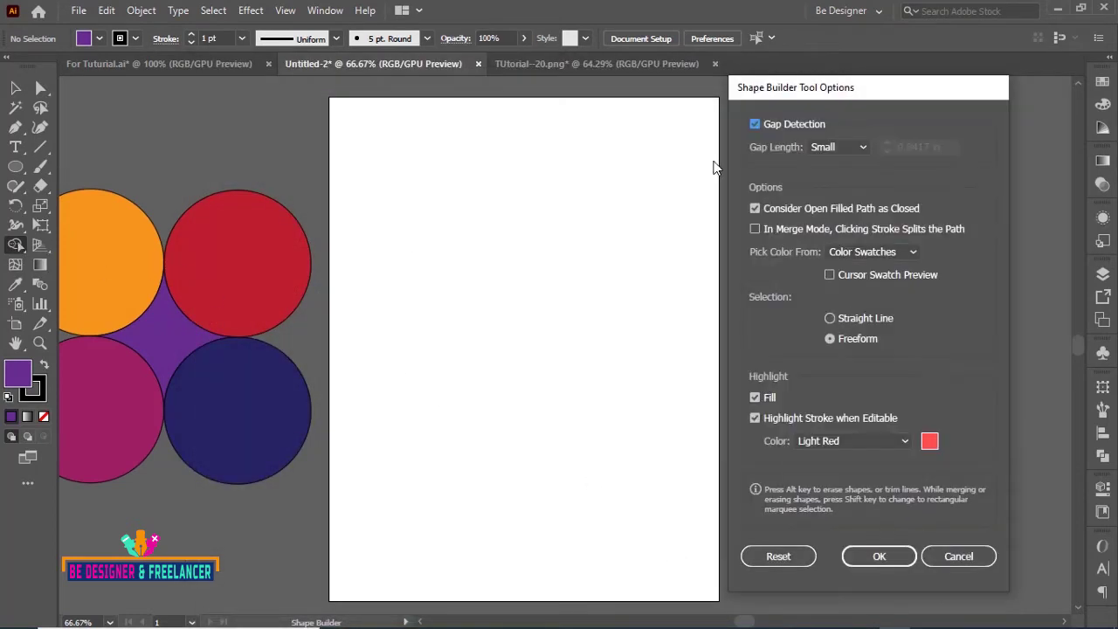
pyautogui.click(864, 145)
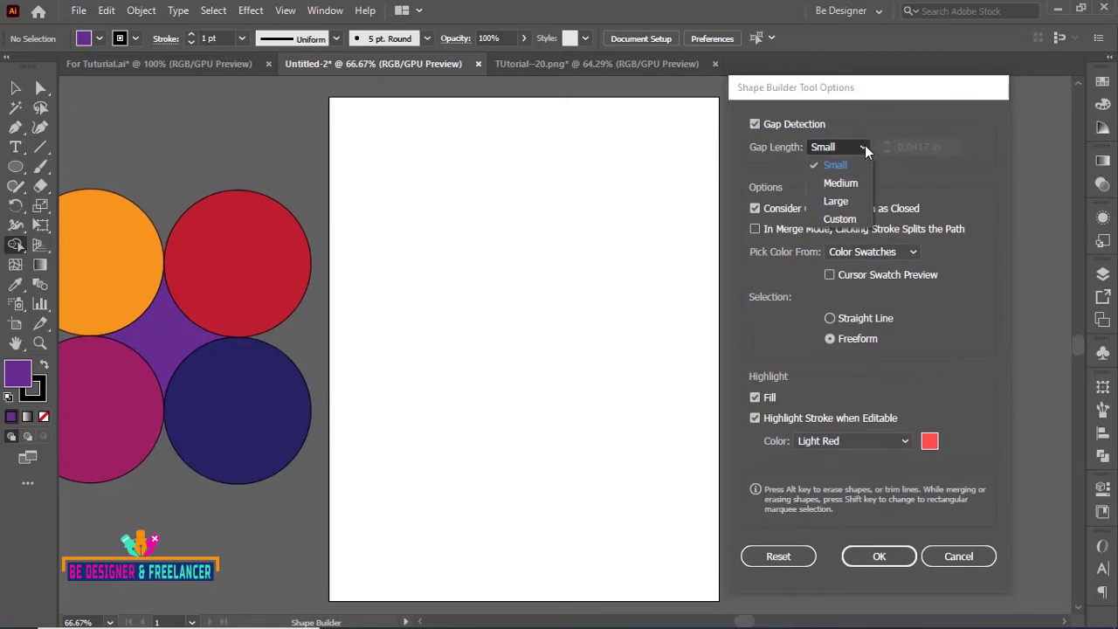
pyautogui.click(848, 218)
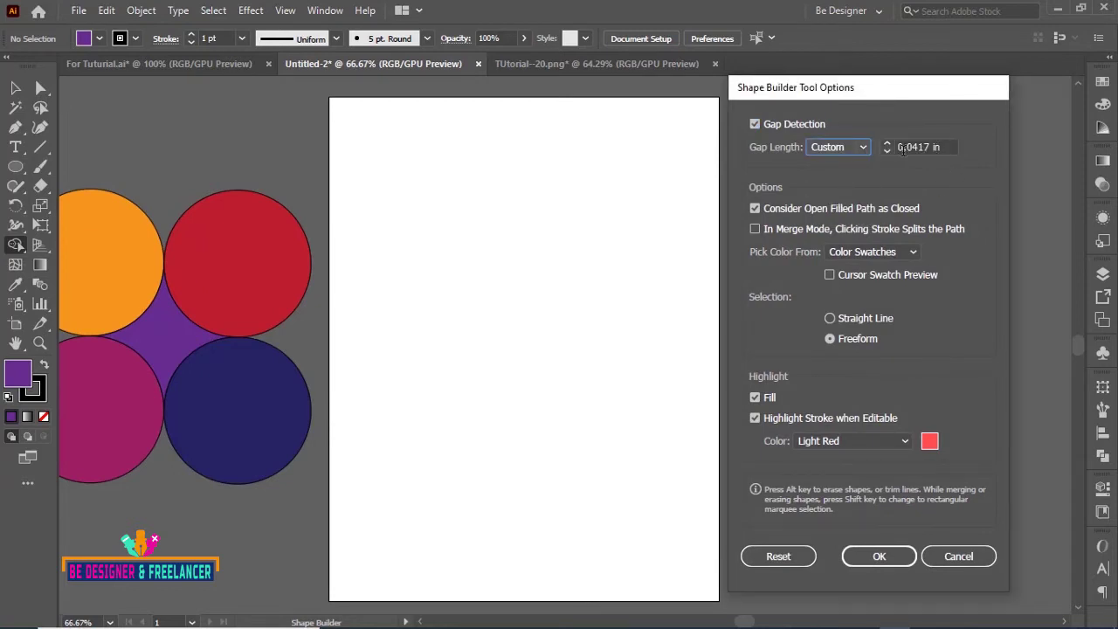
pyautogui.moveTo(954, 147); pyautogui.dragTo(871, 146)
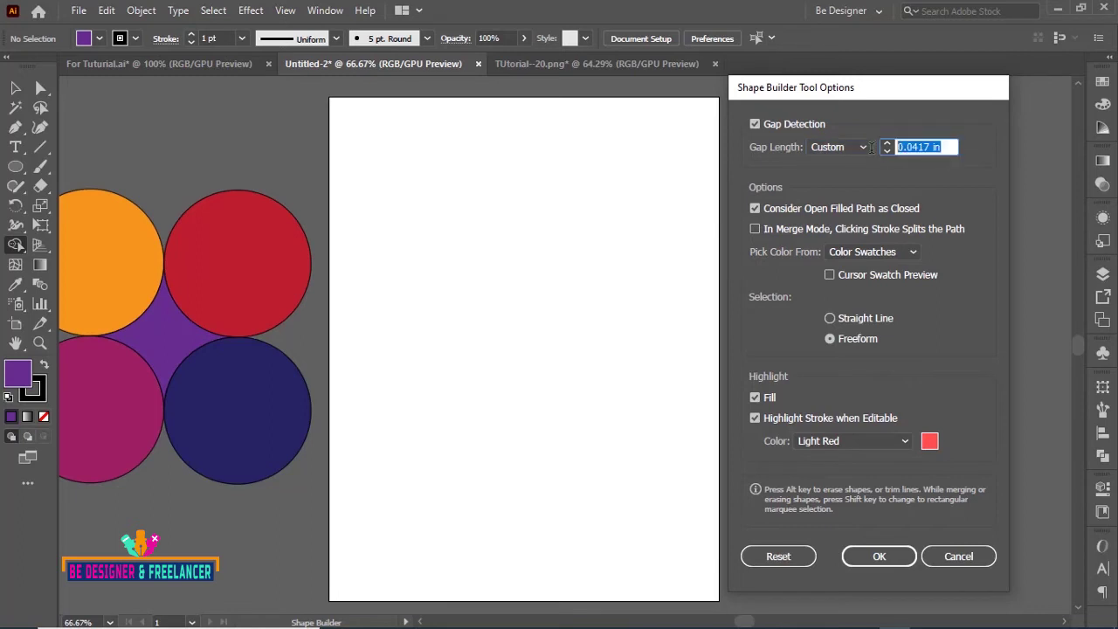
pyautogui.write('1')
pyautogui.moveTo(887, 147)
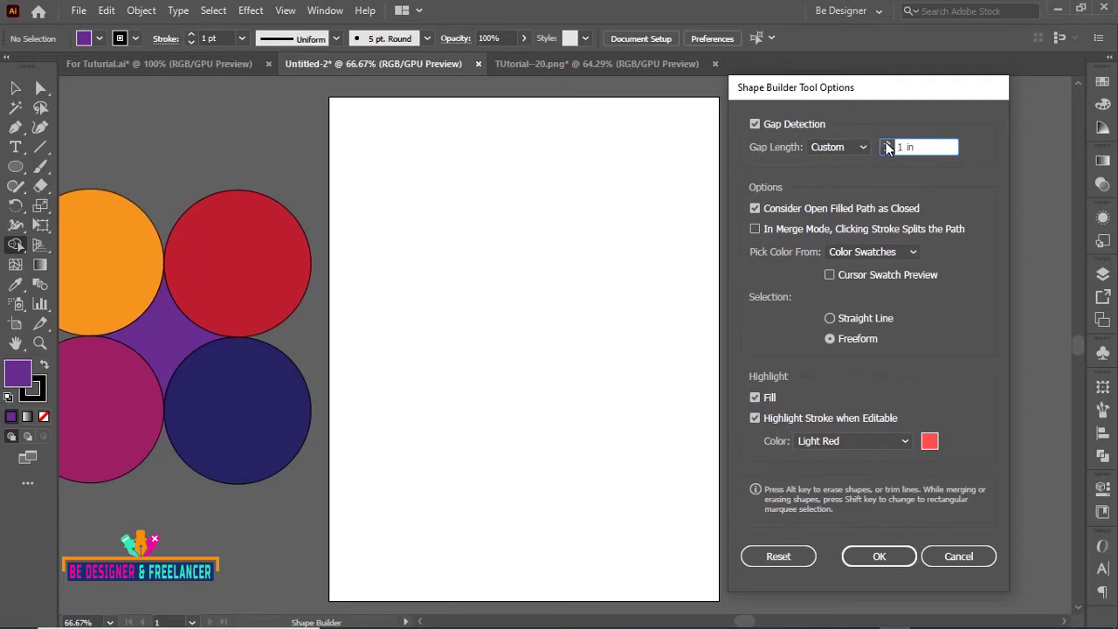
pyautogui.press('Tab')
pyautogui.click(886, 150)
pyautogui.click(756, 209)
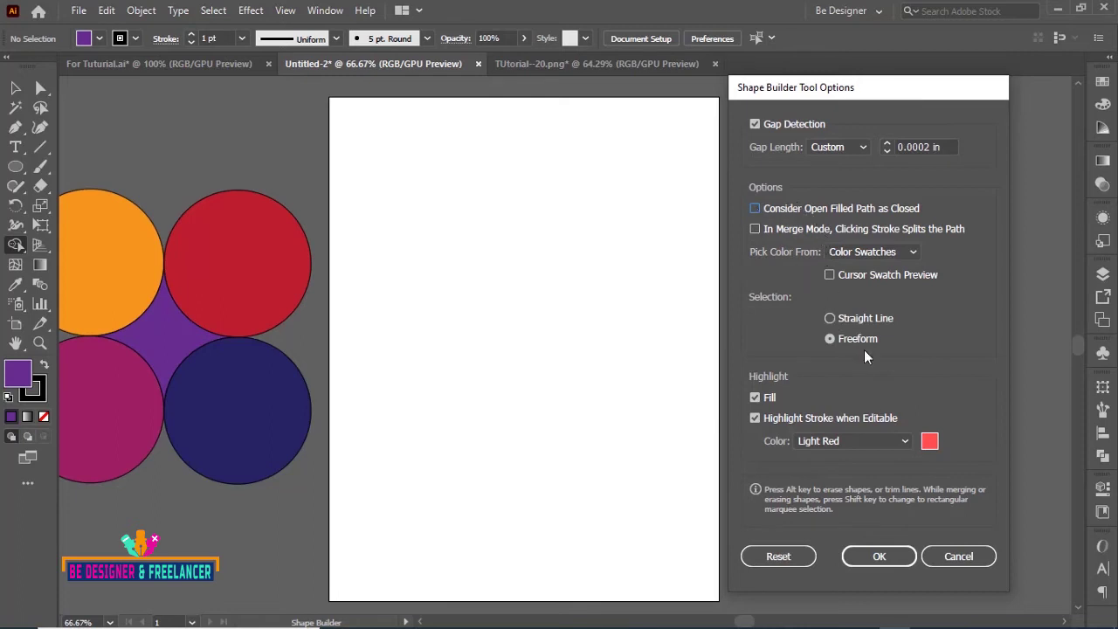
pyautogui.click(873, 557)
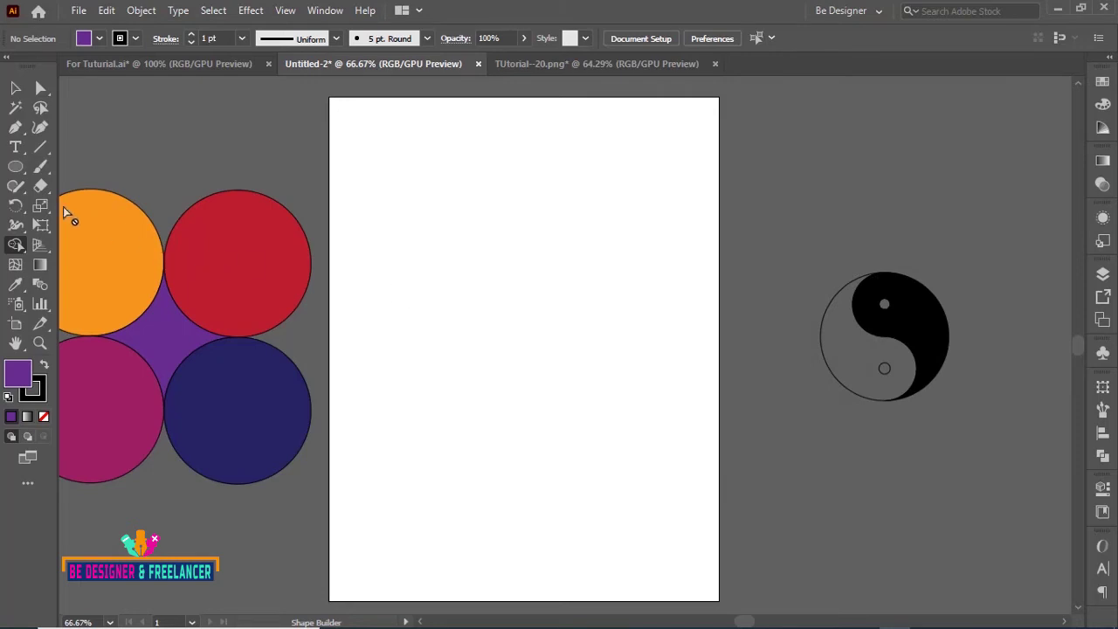
# Draw an open three-anchor path with the Pen tool, curving the middle anchor.
pyautogui.click(17, 128)
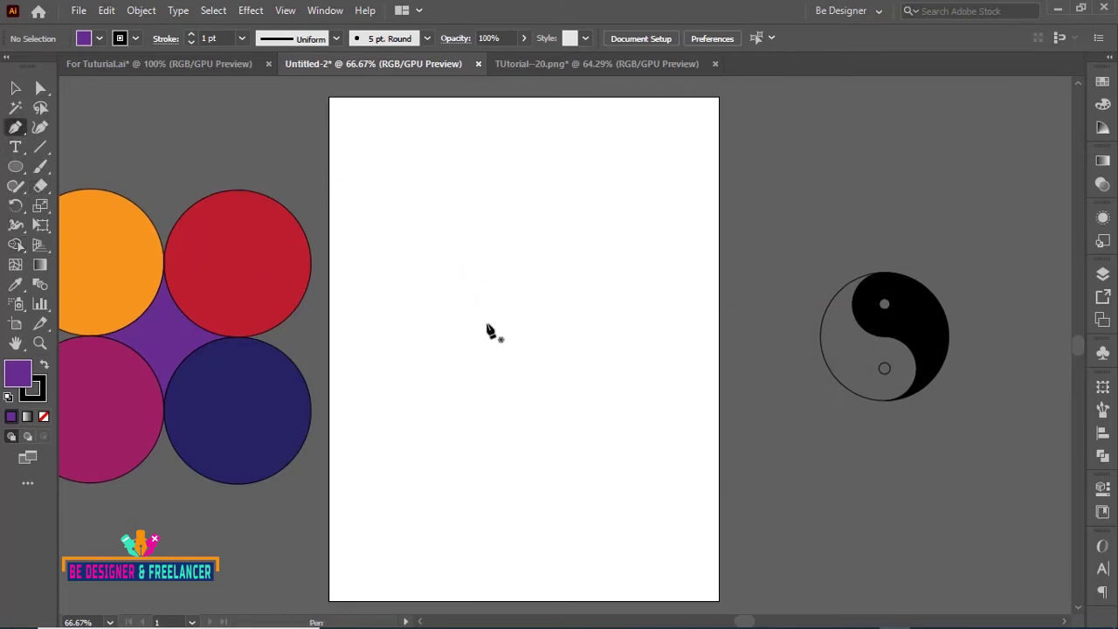
pyautogui.click(463, 325)
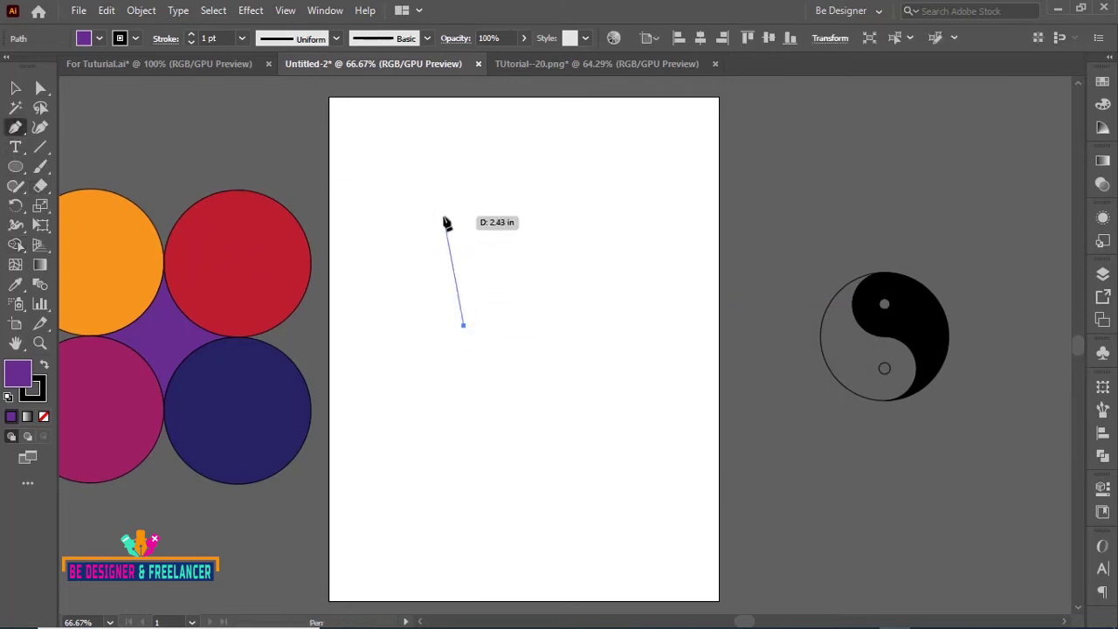
pyautogui.moveTo(437, 225); pyautogui.dragTo(496, 190)
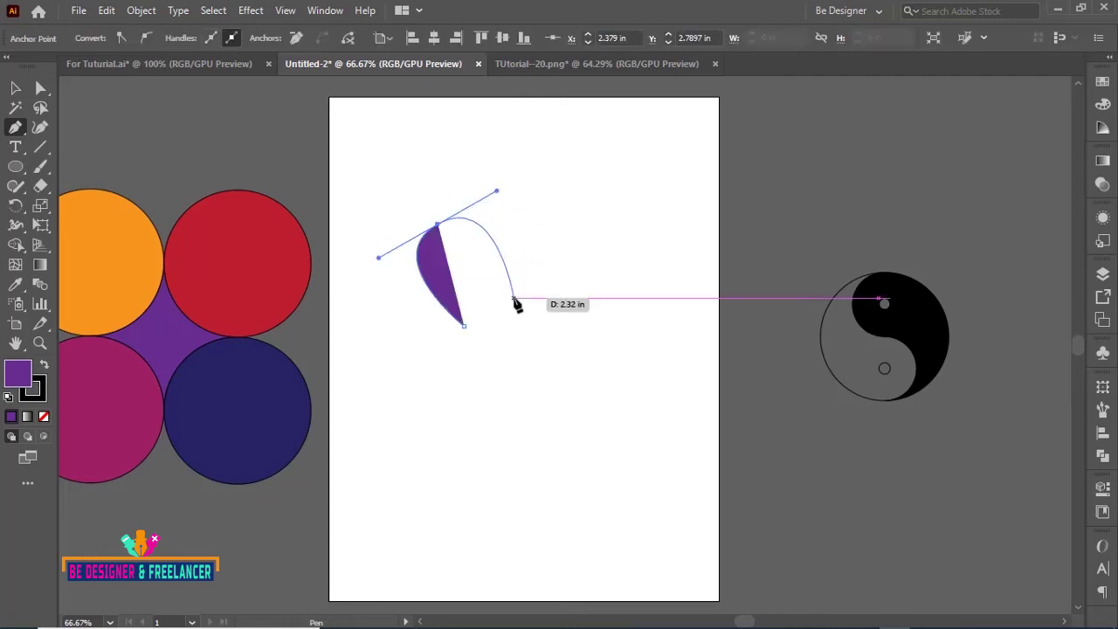
pyautogui.click(514, 299)
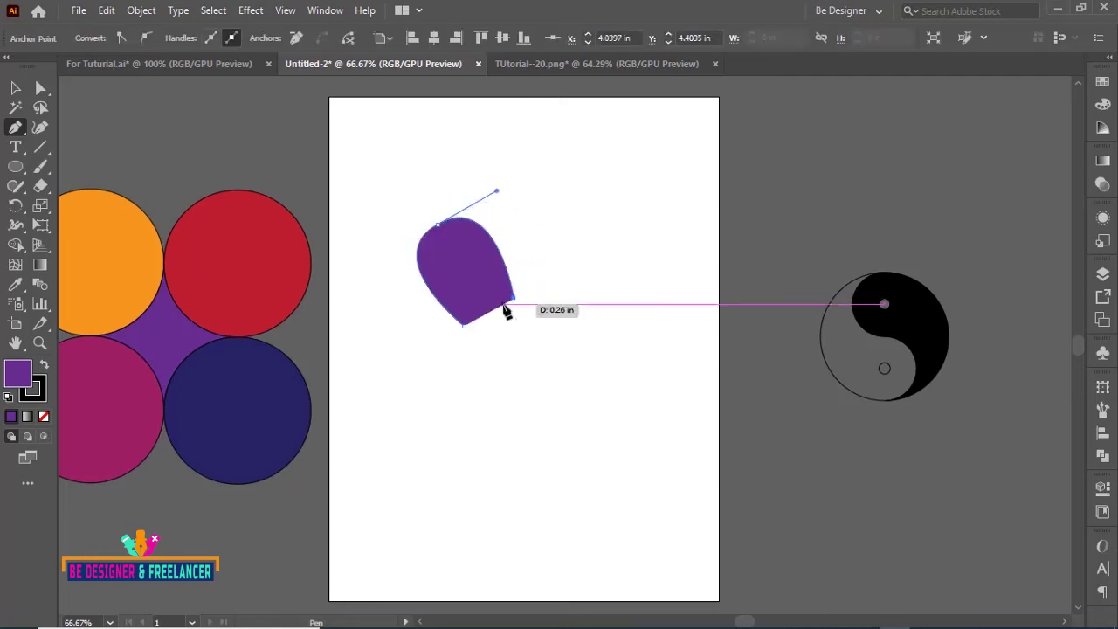
# Select the new purple shape and give it a 6 pt stroke.
pyautogui.click(16, 88)
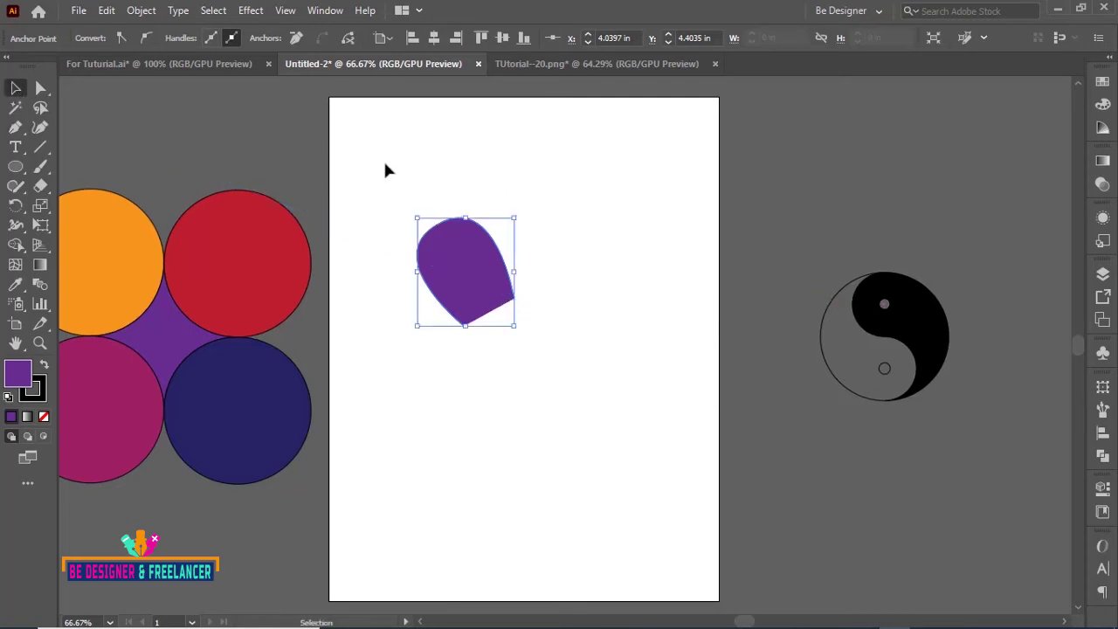
pyautogui.click(384, 203)
pyautogui.click(480, 270)
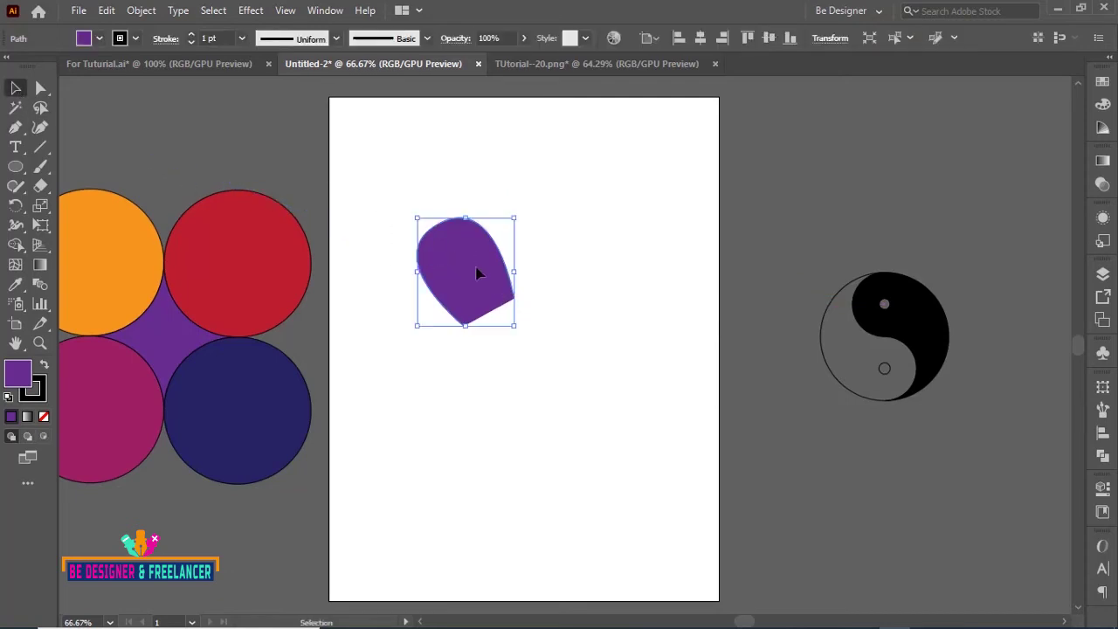
pyautogui.click(136, 38)
pyautogui.click(241, 38)
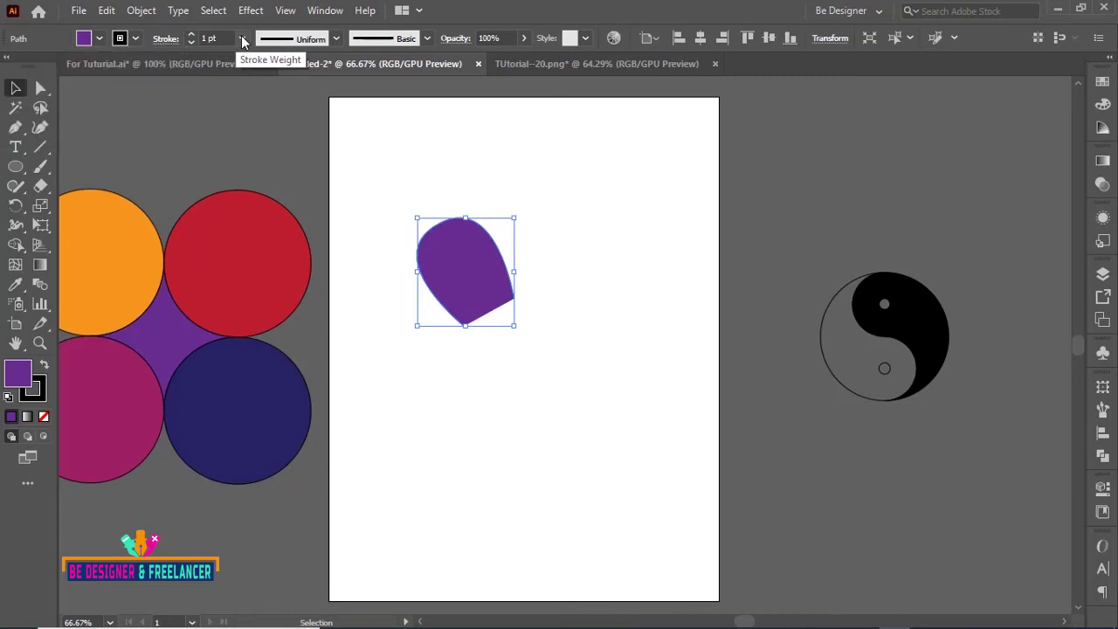
pyautogui.click(241, 38)
pyautogui.click(256, 200)
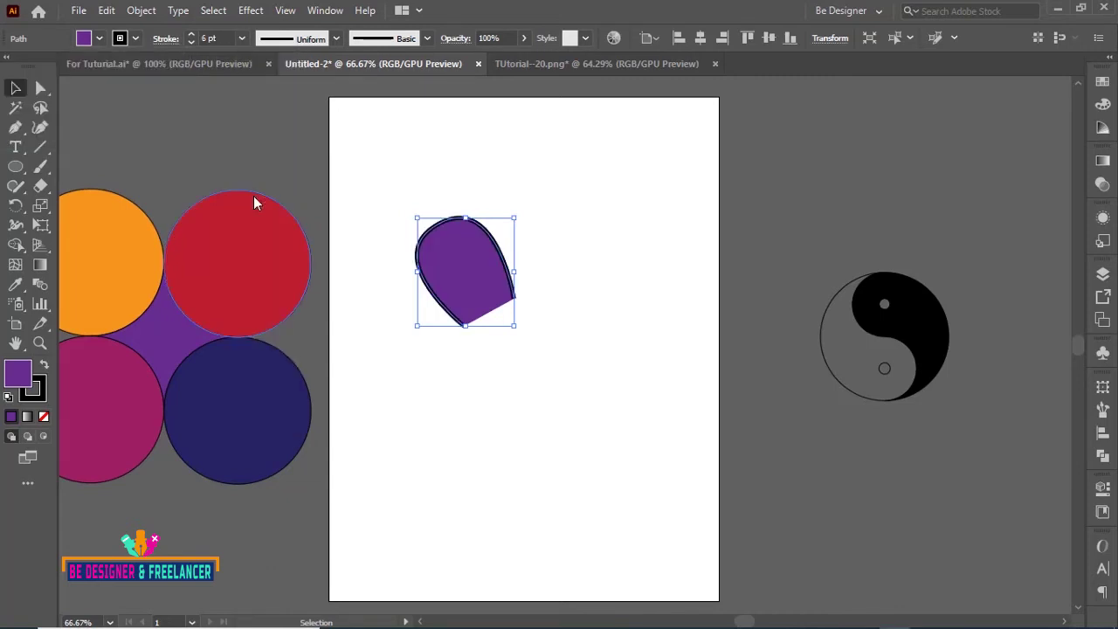
pyautogui.click(408, 166)
# Zoom in on the purple shape, marquee-select it, and switch to the Shape Builder tool.
pyautogui.hotkey('ctrl', '+')
pyautogui.hotkey('ctrl', '+')
pyautogui.hotkey('ctrl', '+')
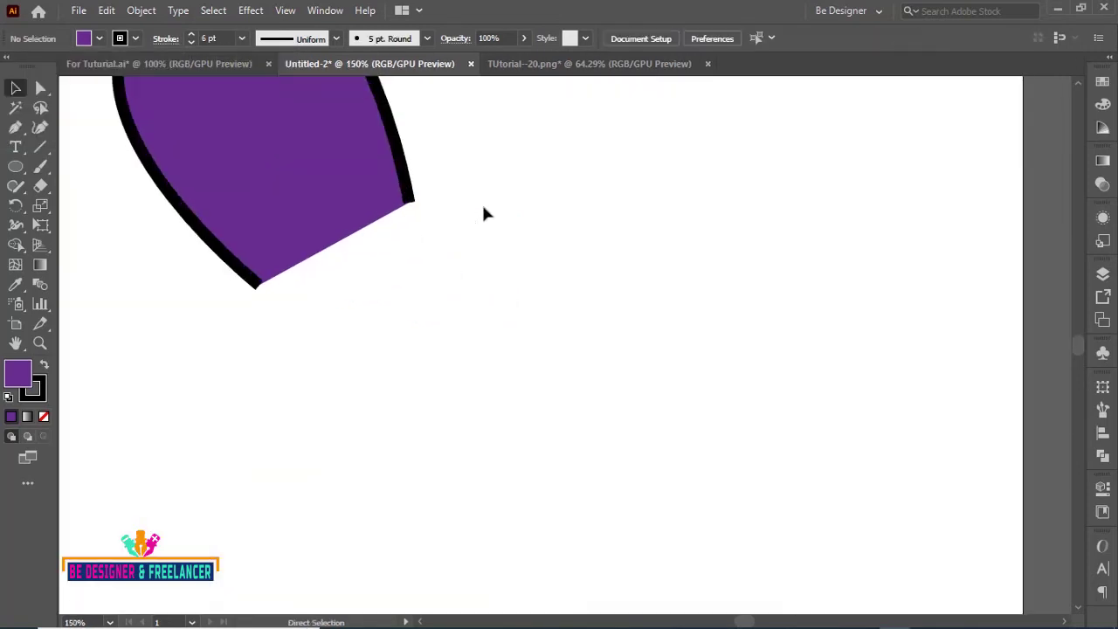
pyautogui.moveTo(335, 215); pyautogui.dragTo(469, 332)
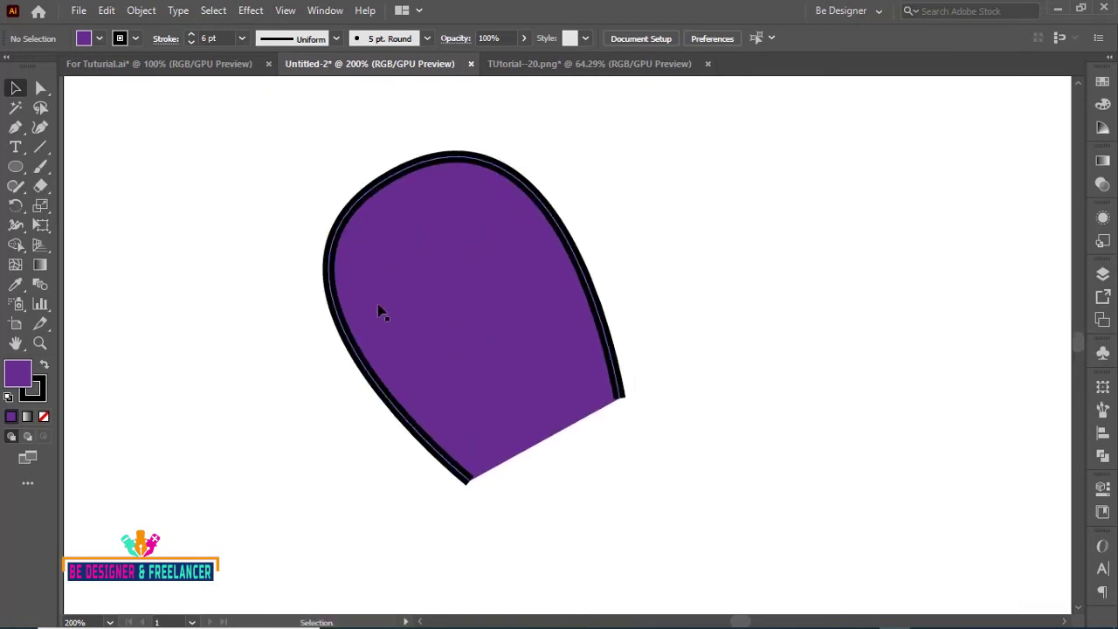
pyautogui.moveTo(259, 168); pyautogui.dragTo(519, 319)
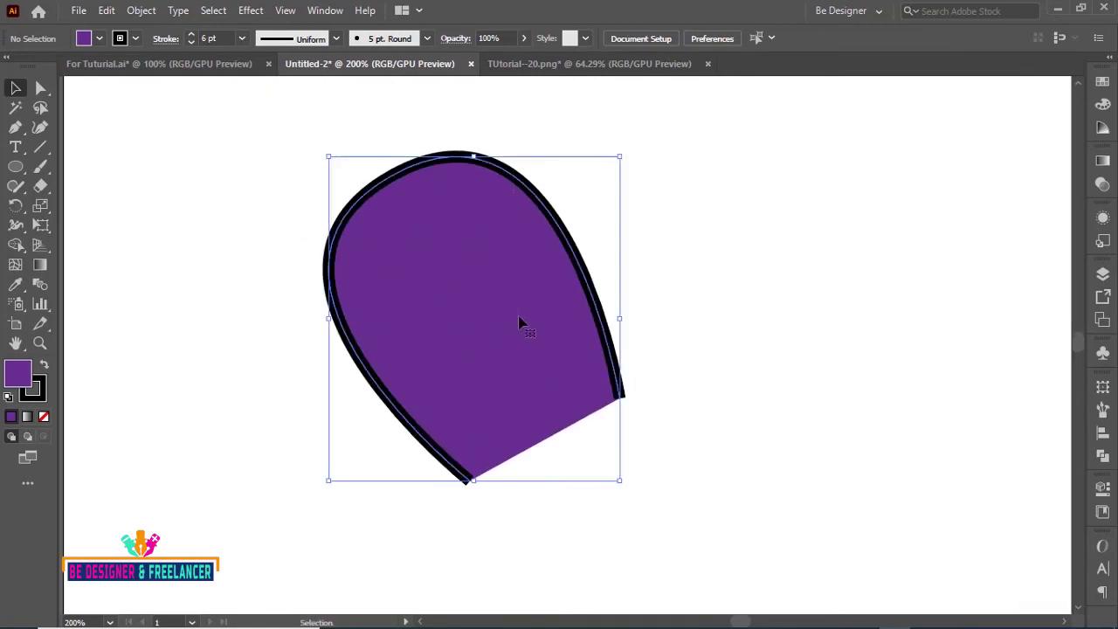
pyautogui.click(16, 245)
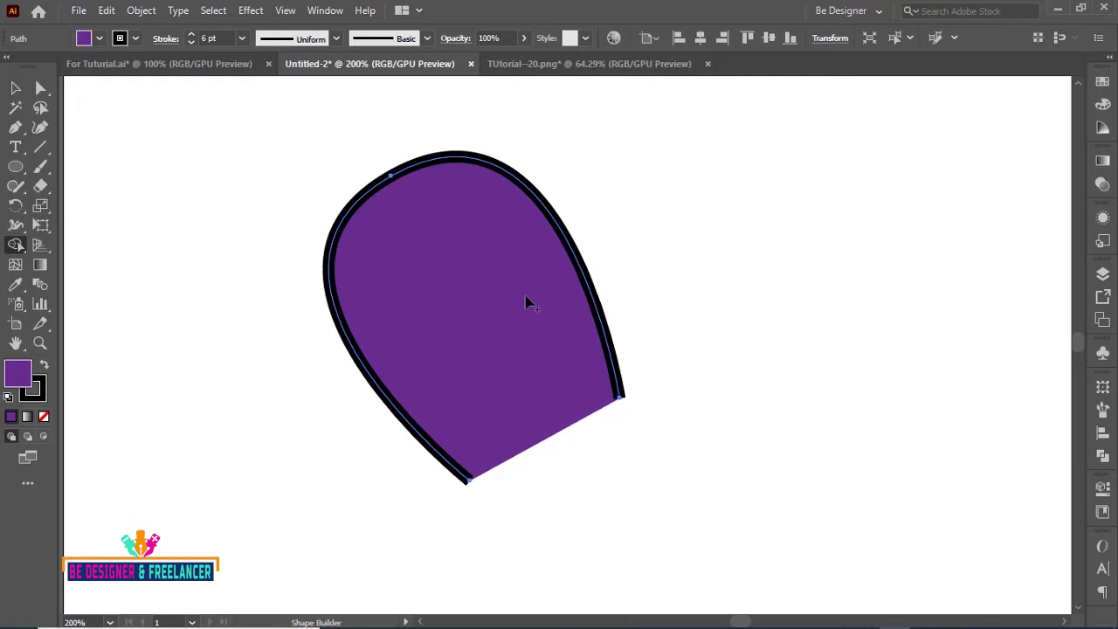
# Turn on Consider Open Filled Path as Closed in the Shape Builder options.
pyautogui.doubleClick(18, 250)
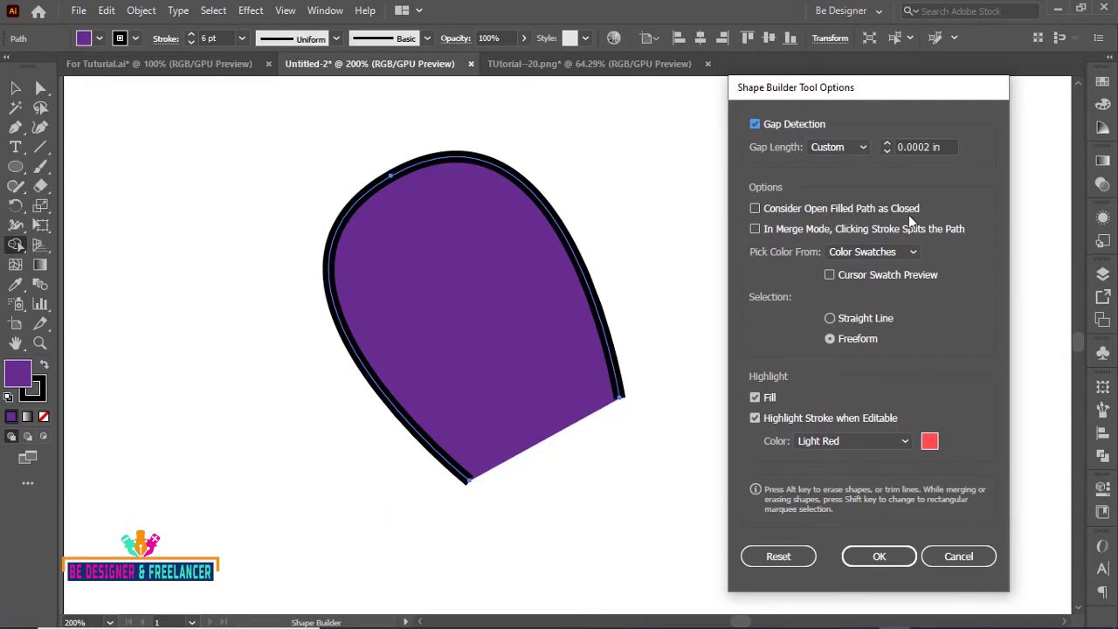
pyautogui.click(755, 208)
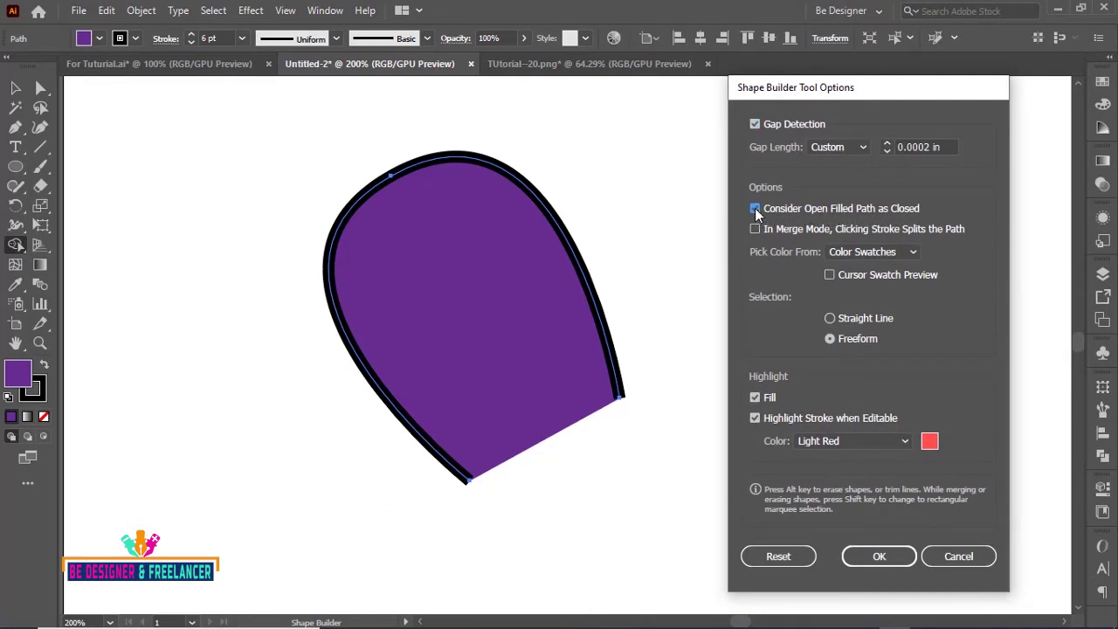
pyautogui.click(889, 555)
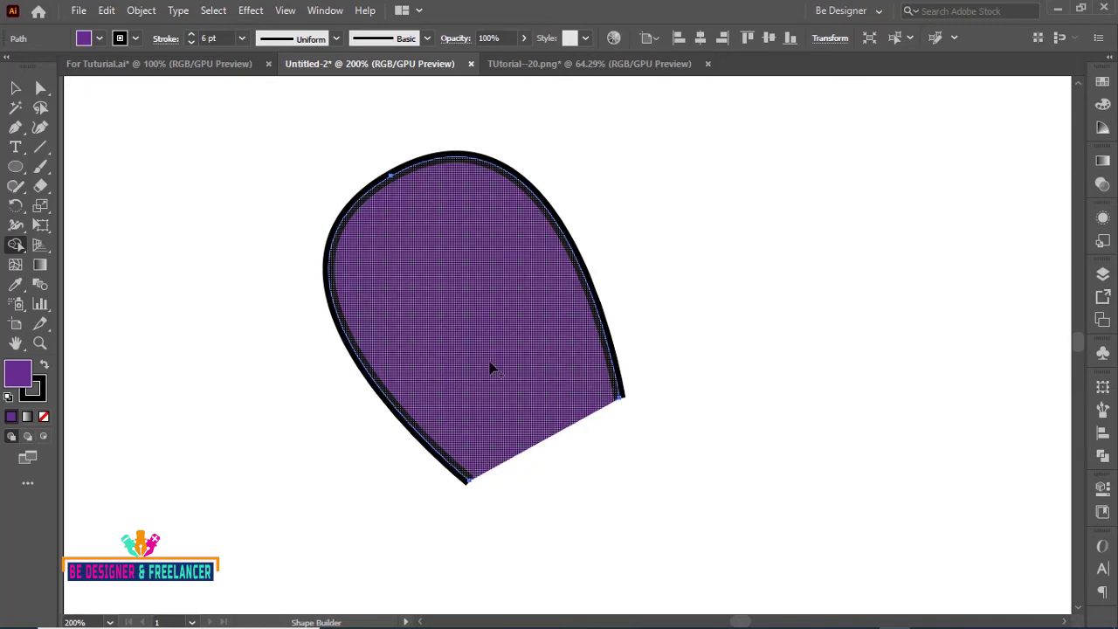
# Click the open purple shape with Shape Builder to stroke its straight side, then reconfirm the options.
pyautogui.click(472, 310)
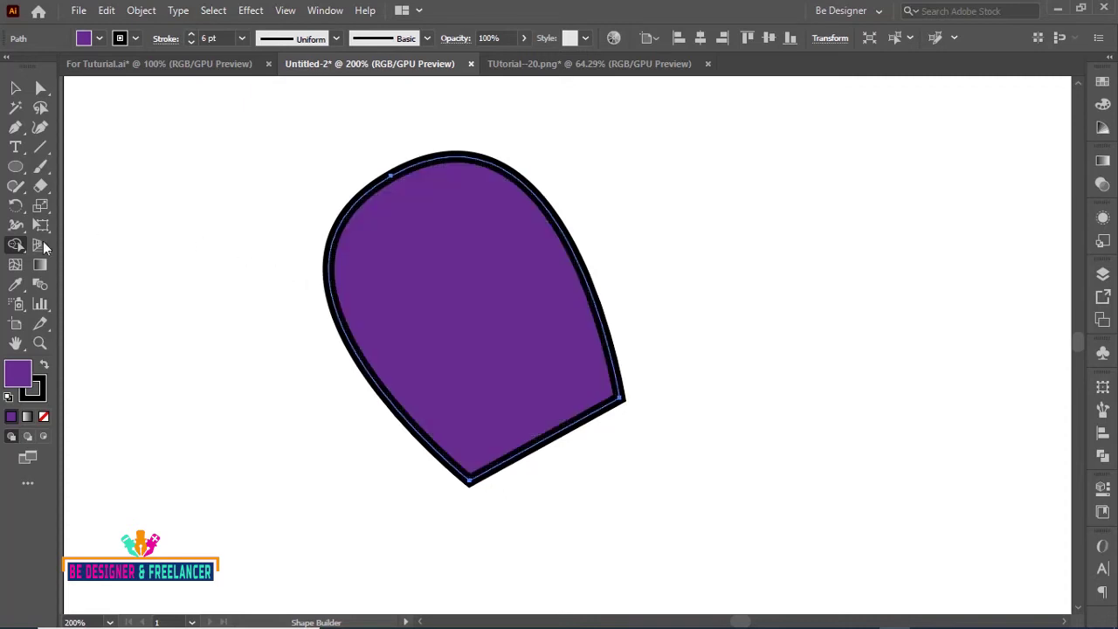
pyautogui.doubleClick(17, 247)
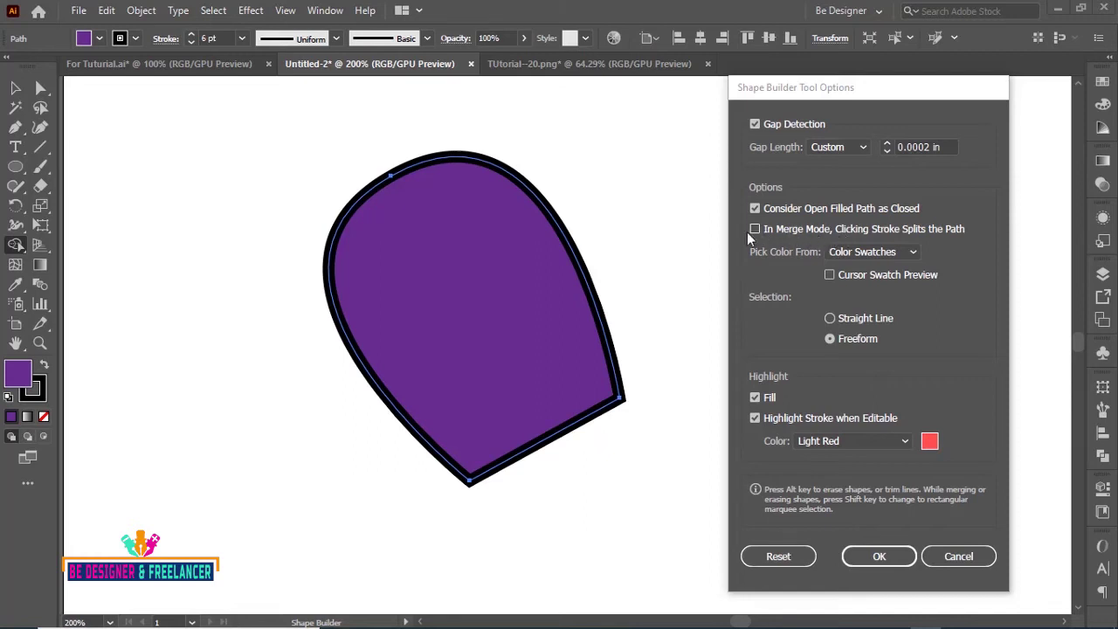
pyautogui.click(871, 559)
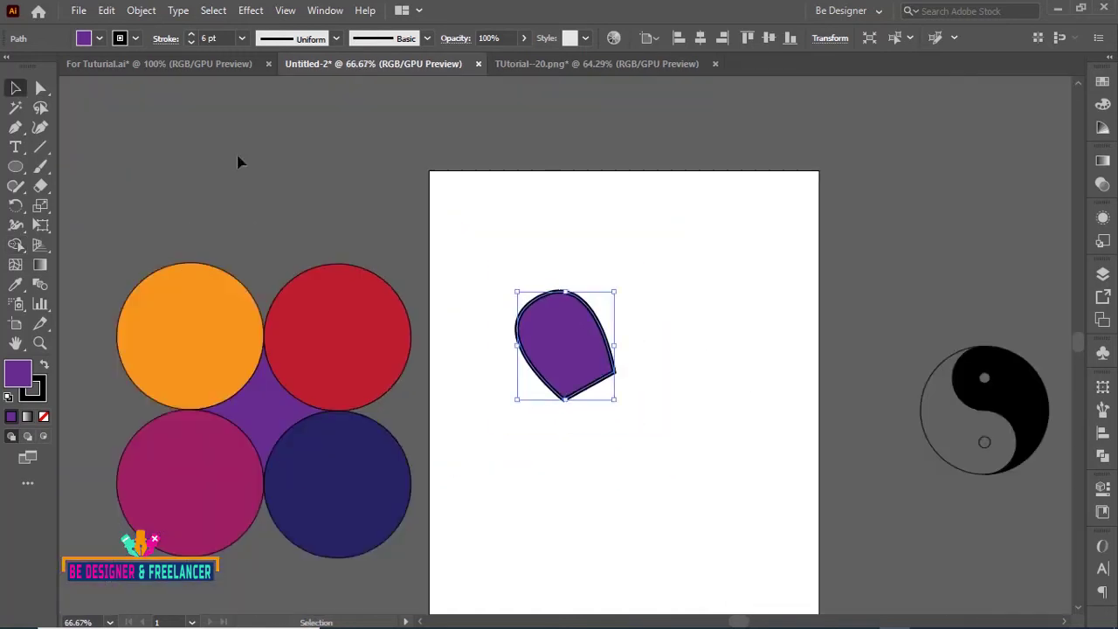
# Copy the orange and red circles onto the artboard and zoom in on them.
pyautogui.click(178, 345)
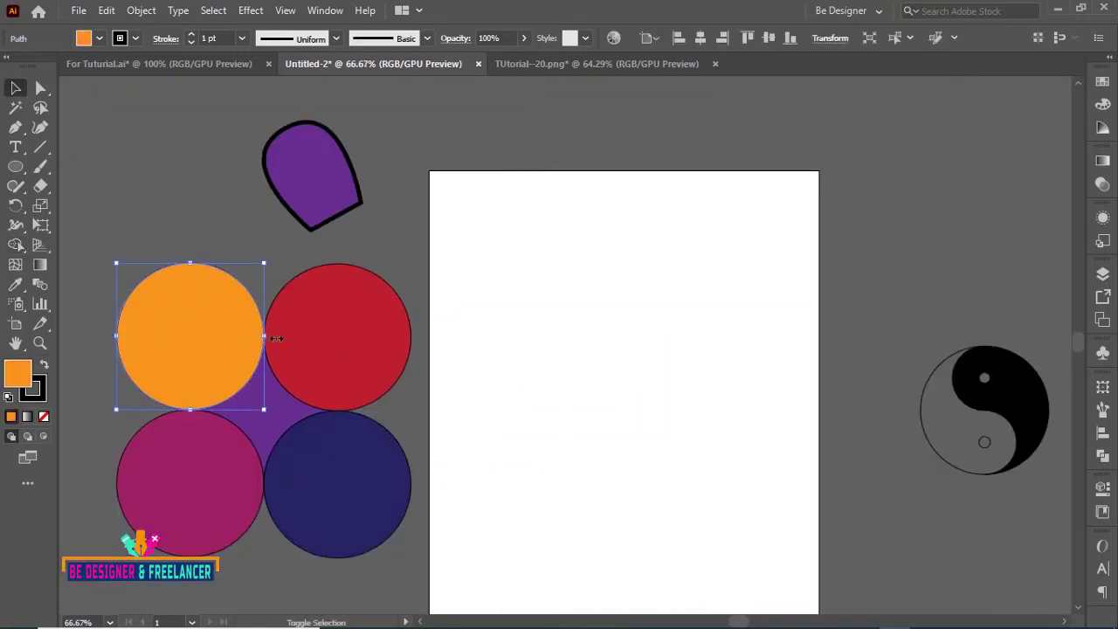
pyautogui.keyDown('shift'); pyautogui.click(332, 343); pyautogui.keyUp('shift')
pyautogui.moveTo(350, 337); pyautogui.dragTo(699, 340)
pyautogui.click(704, 132)
pyautogui.hotkey('ctrl', '+')
pyautogui.hotkey('ctrl', '+')
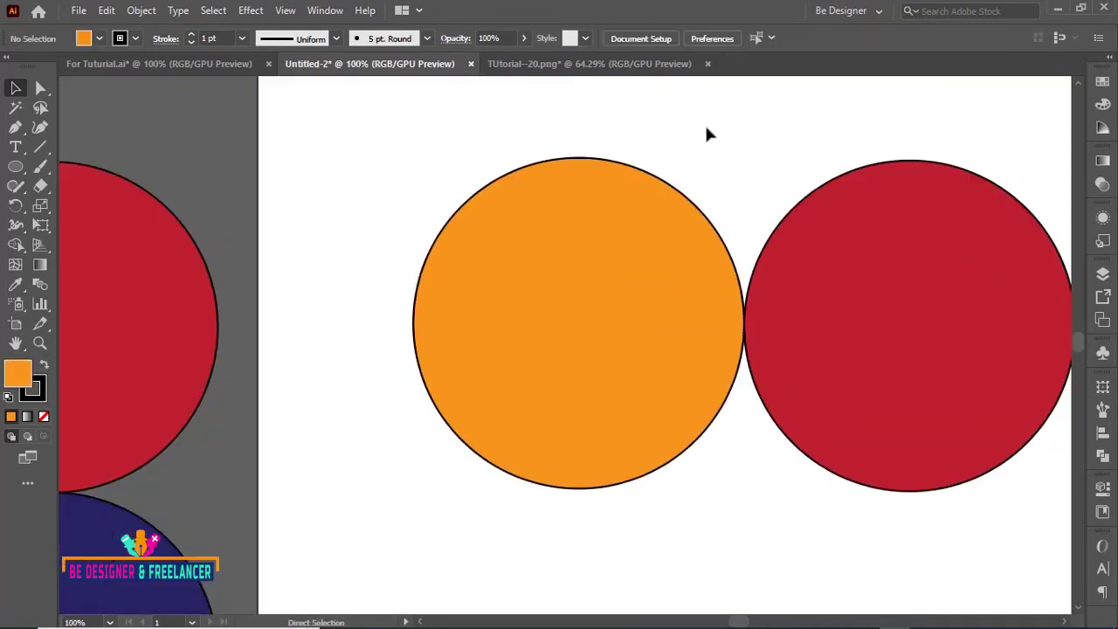
pyautogui.moveTo(671, 181); pyautogui.dragTo(591, 200)
# Give both the orange and red circles 10 pt strokes.
pyautogui.click(509, 324)
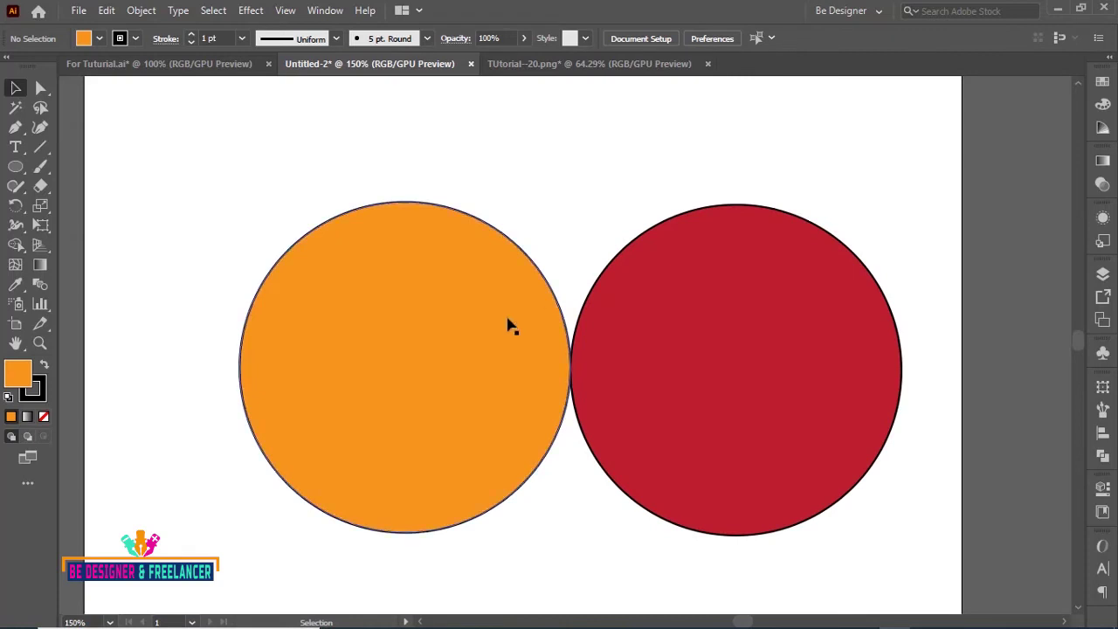
pyautogui.click(242, 38)
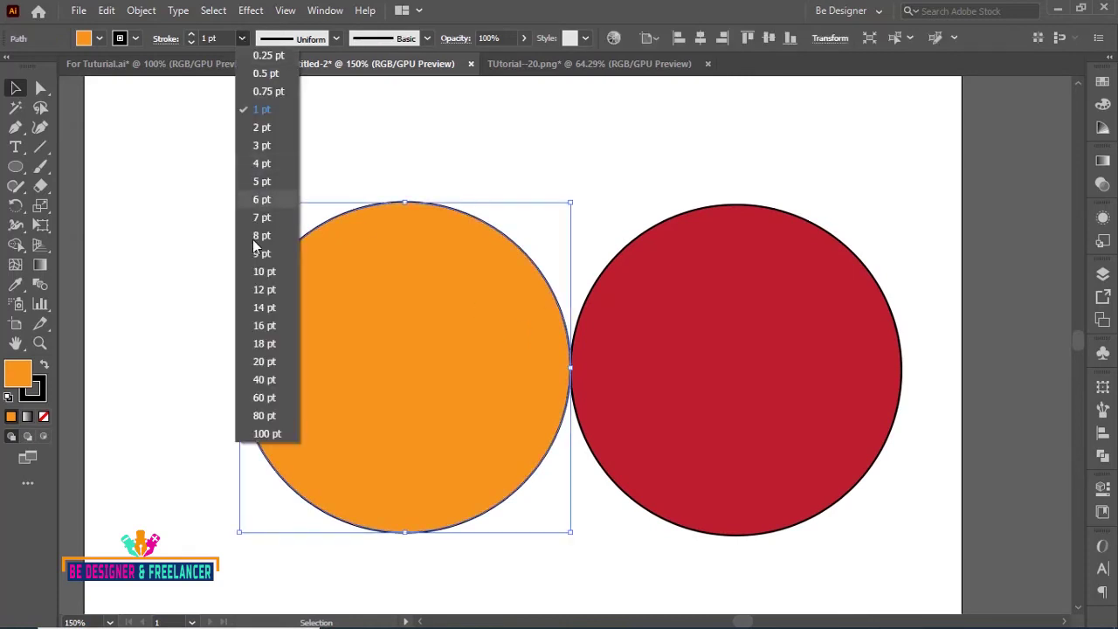
pyautogui.click(258, 272)
pyautogui.click(641, 174)
pyautogui.click(632, 399)
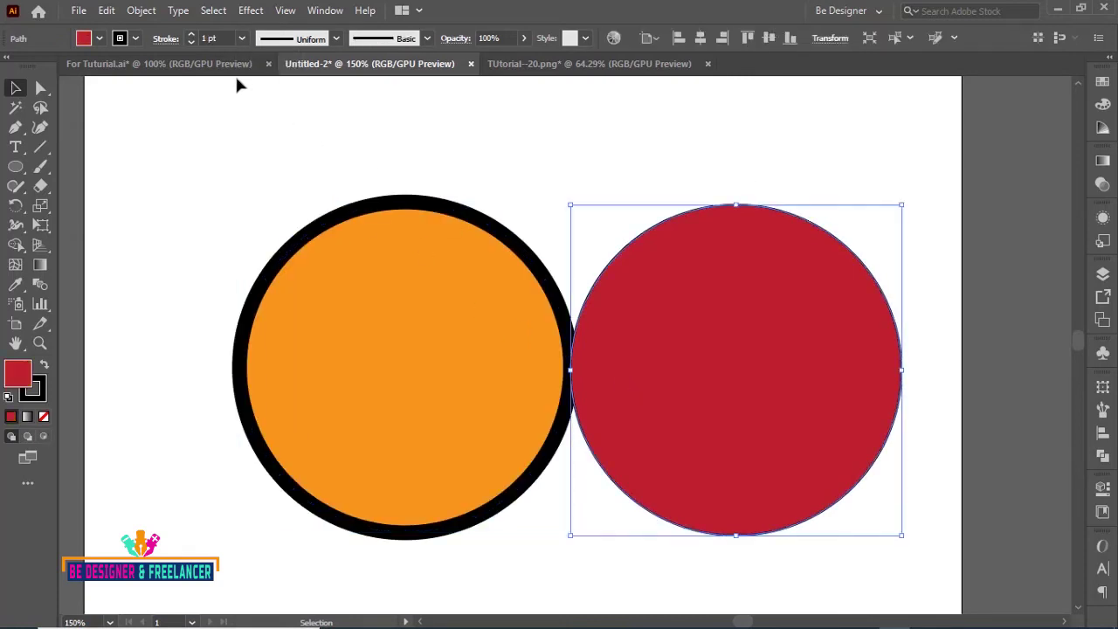
pyautogui.click(242, 38)
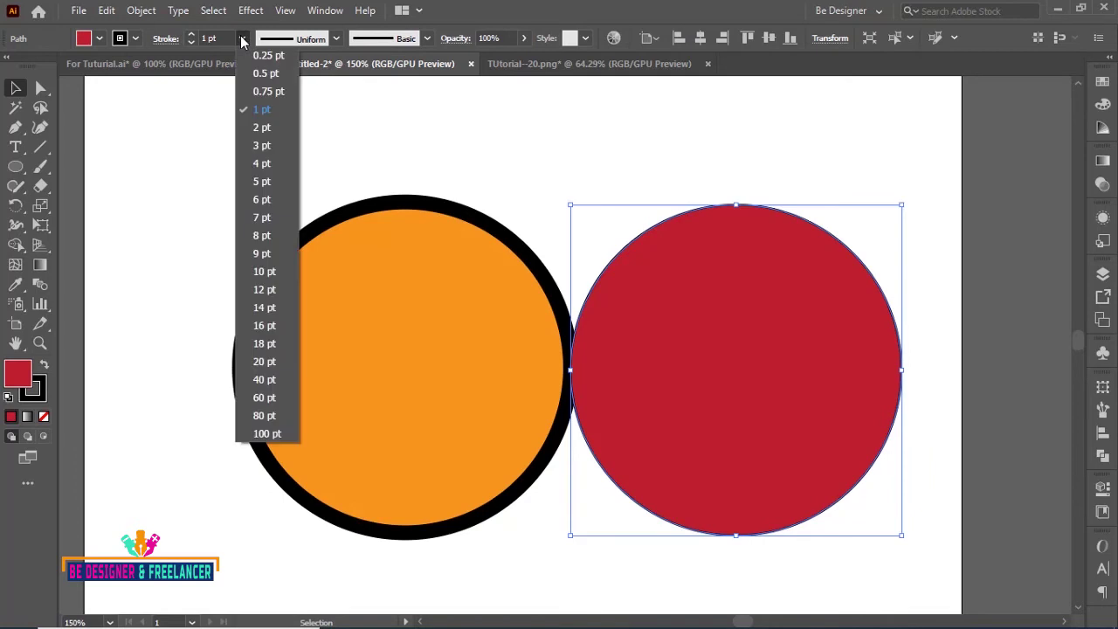
pyautogui.click(258, 272)
# Move the red circle left to overlap the orange one and select both circles.
pyautogui.click(542, 131)
pyautogui.moveTo(781, 352); pyautogui.dragTo(685, 352)
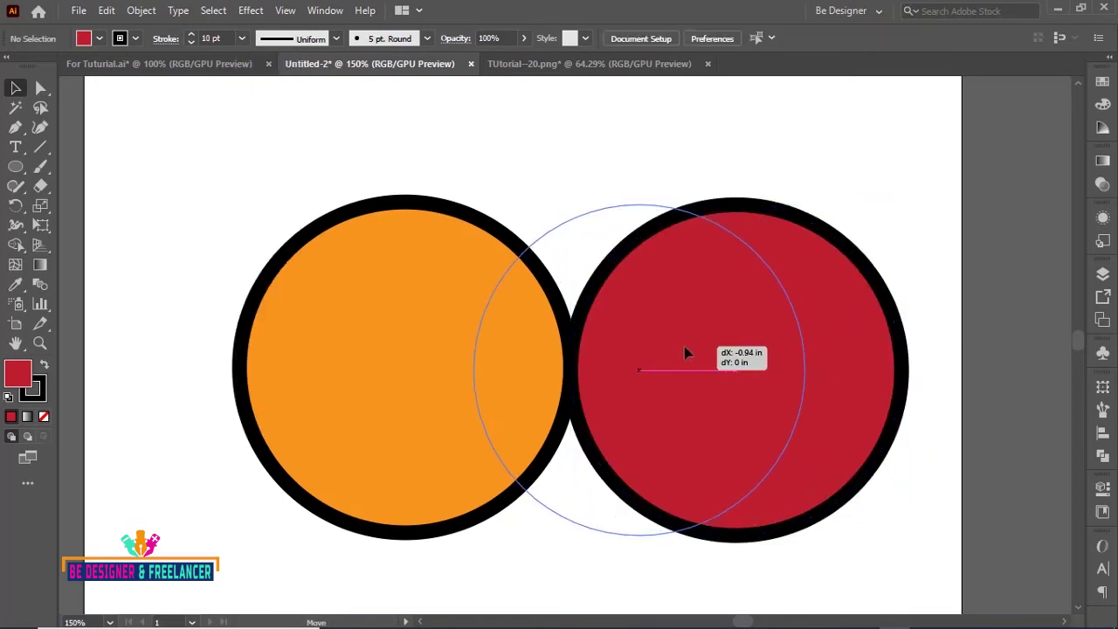
pyautogui.click(516, 153)
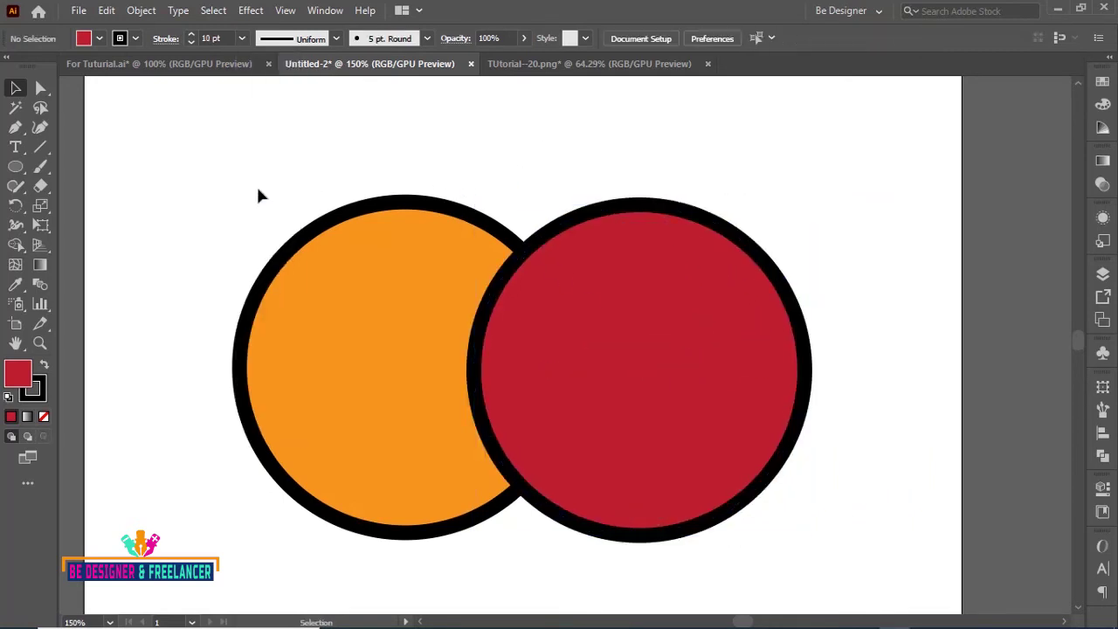
pyautogui.moveTo(232, 175); pyautogui.dragTo(601, 385)
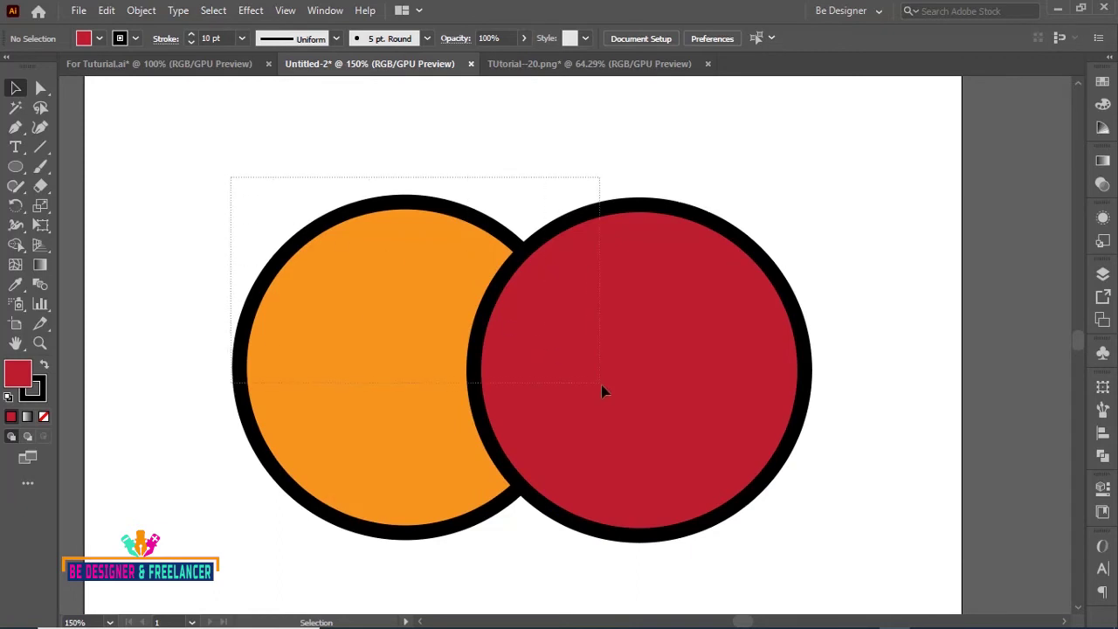
# Turn on 'In Merge Mode, Clicking Stroke Splits the Path' in the Shape Builder options.
pyautogui.click(16, 246)
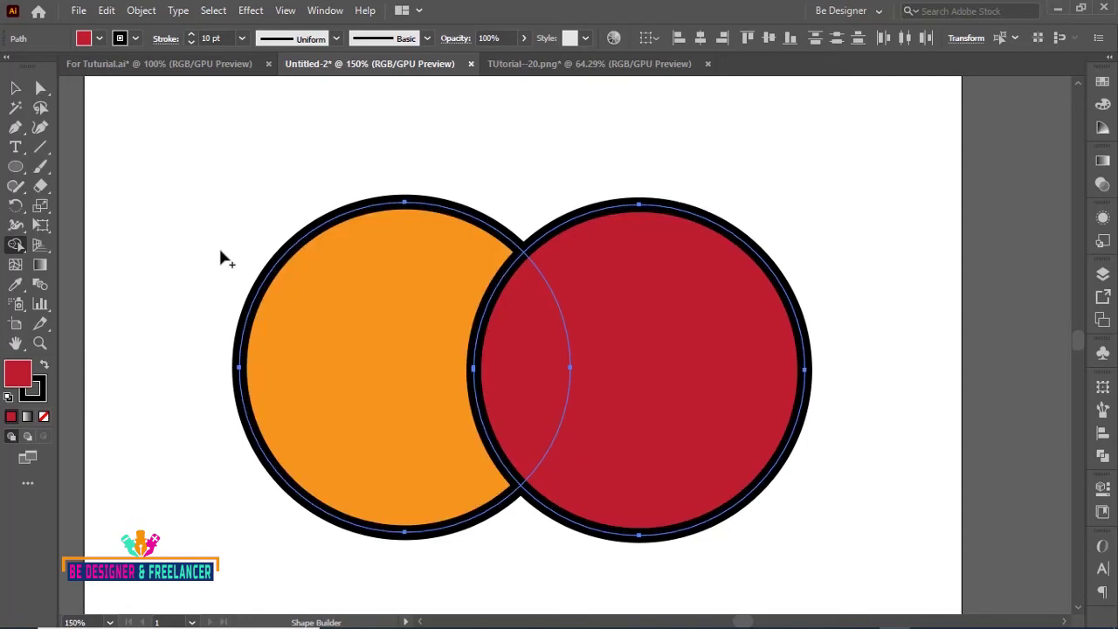
pyautogui.doubleClick(15, 245)
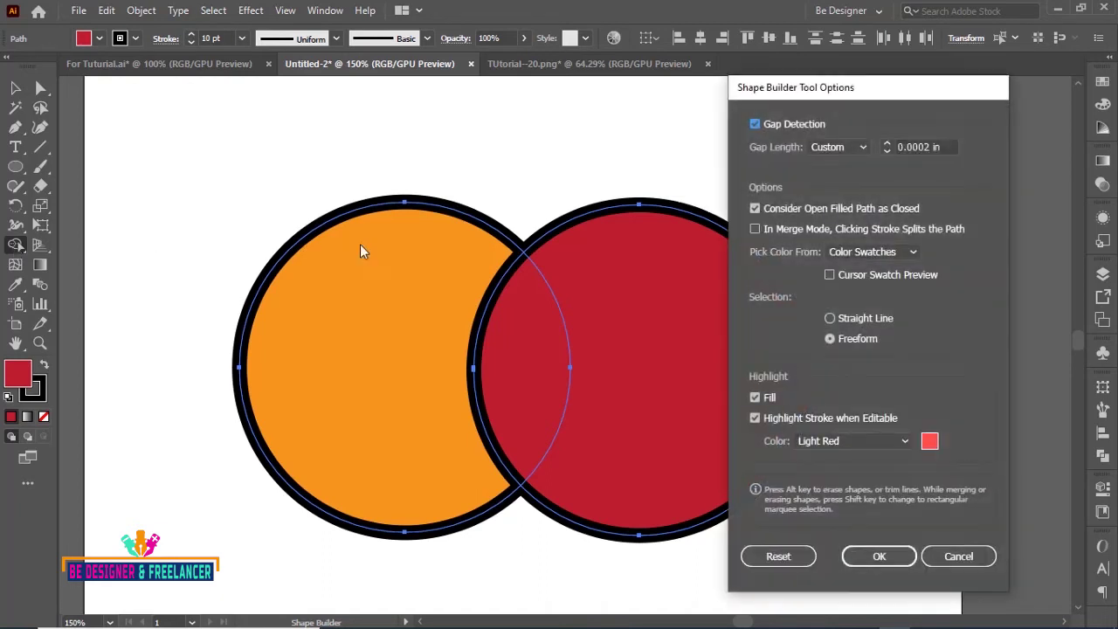
pyautogui.click(754, 229)
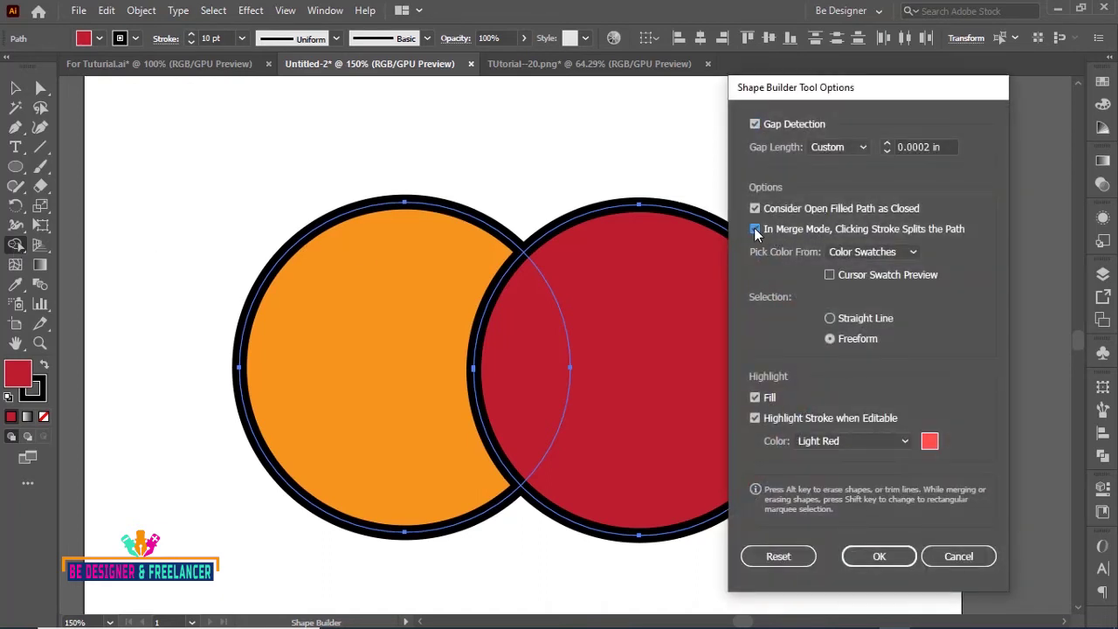
pyautogui.click(876, 557)
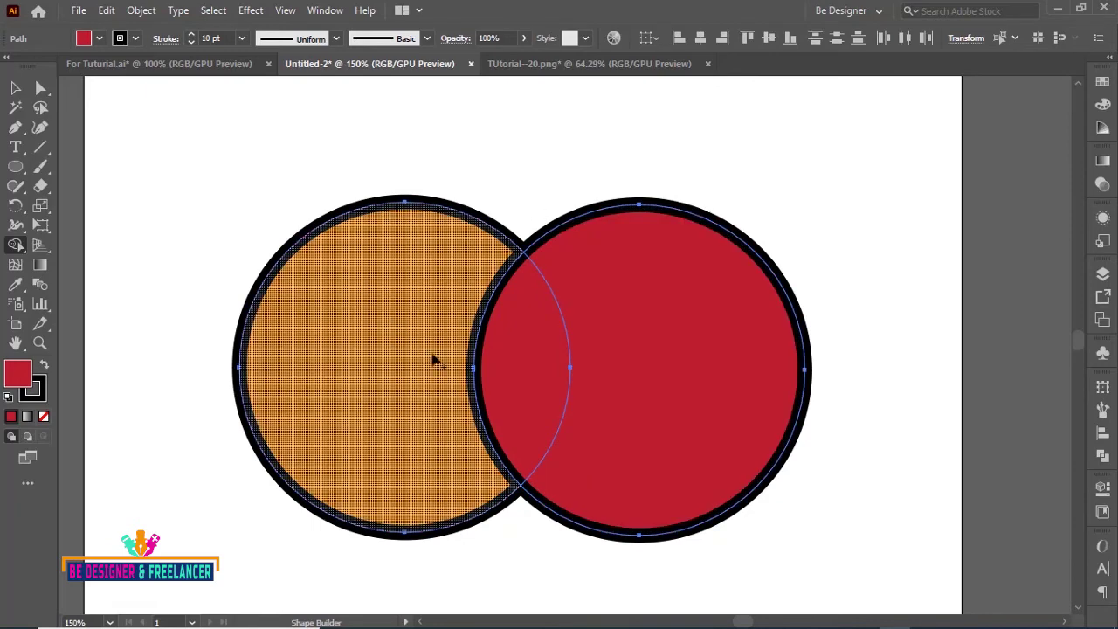
# Click the stroke at the circles' overlap with Shape Builder to split the paths.
pyautogui.click(475, 371)
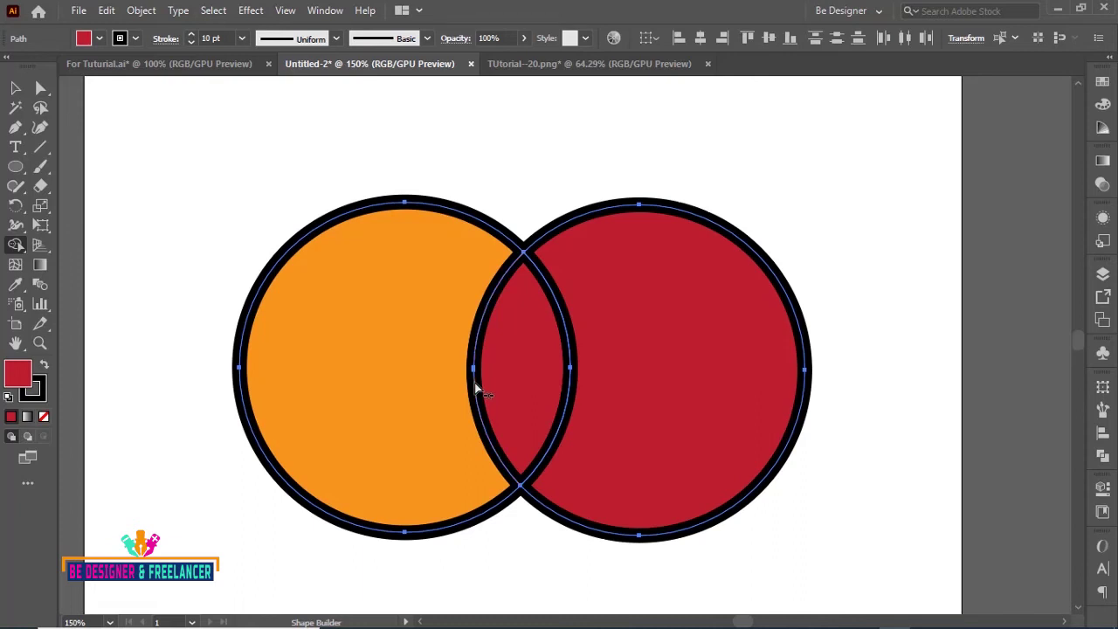
pyautogui.click(15, 91)
pyautogui.click(288, 157)
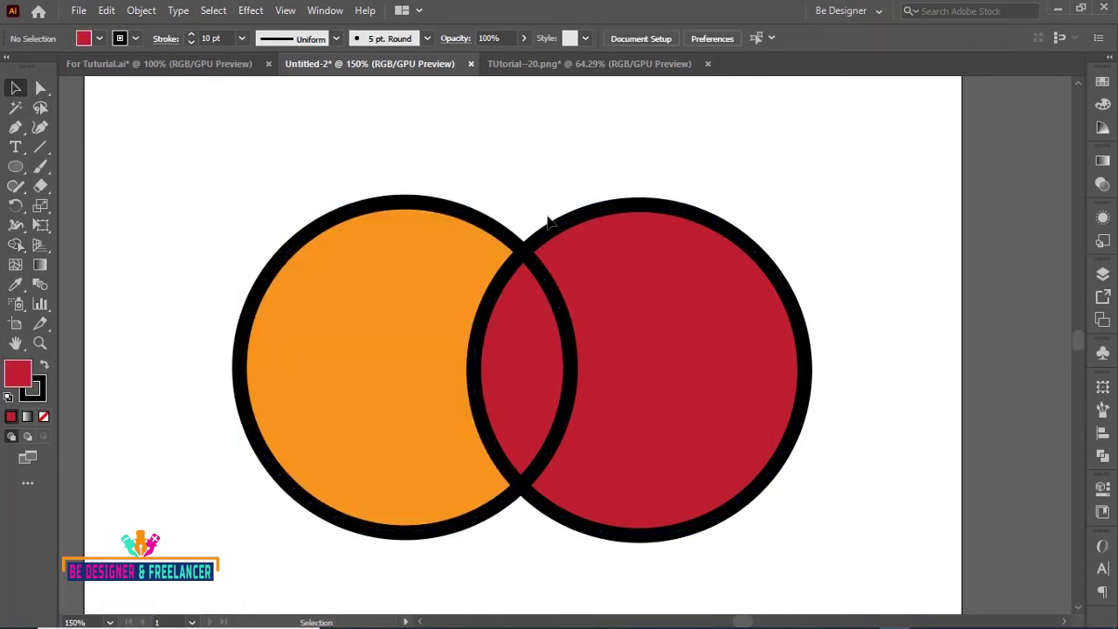
pyautogui.click(689, 324)
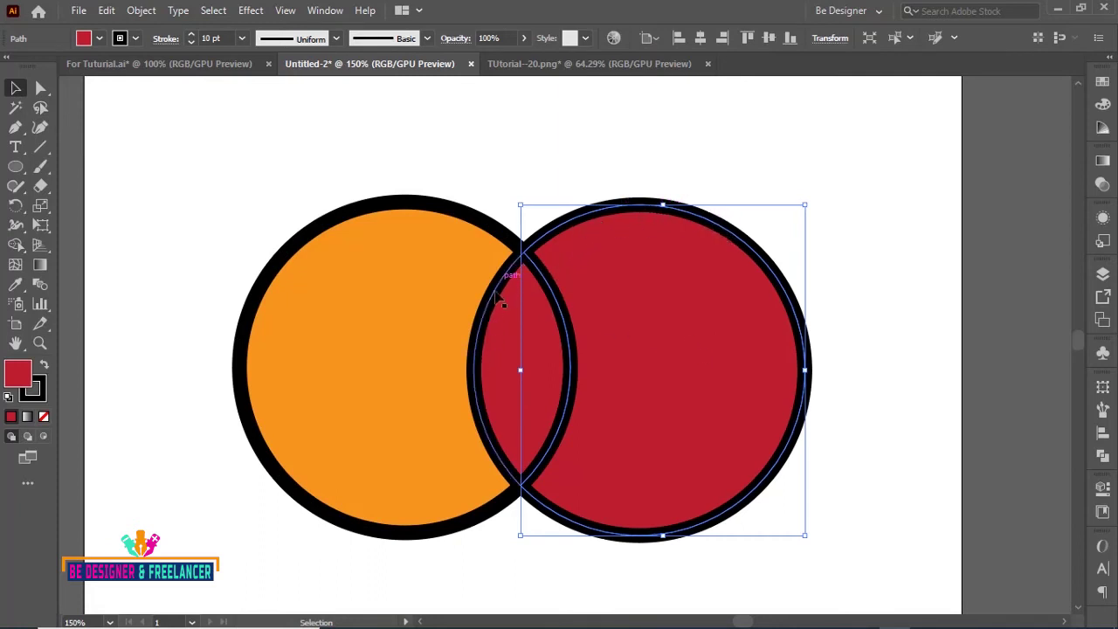
pyautogui.moveTo(678, 337); pyautogui.dragTo(772, 338)
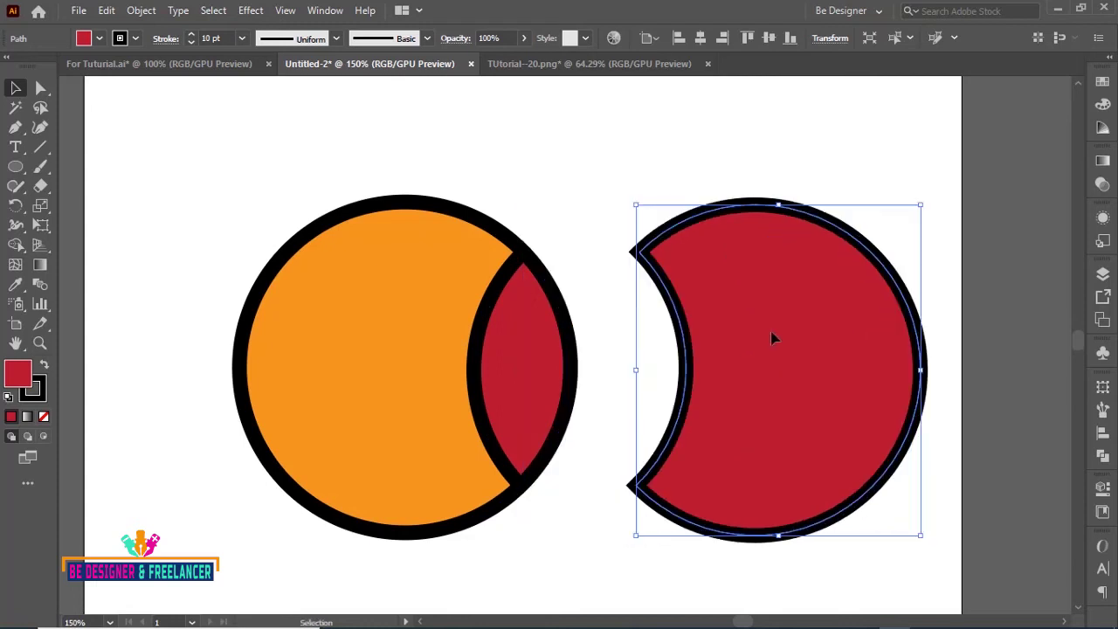
pyautogui.moveTo(500, 325)
pyautogui.mouseDown()
pyautogui.moveTo(534, 317)
pyautogui.moveTo(603, 182)
pyautogui.mouseUp()
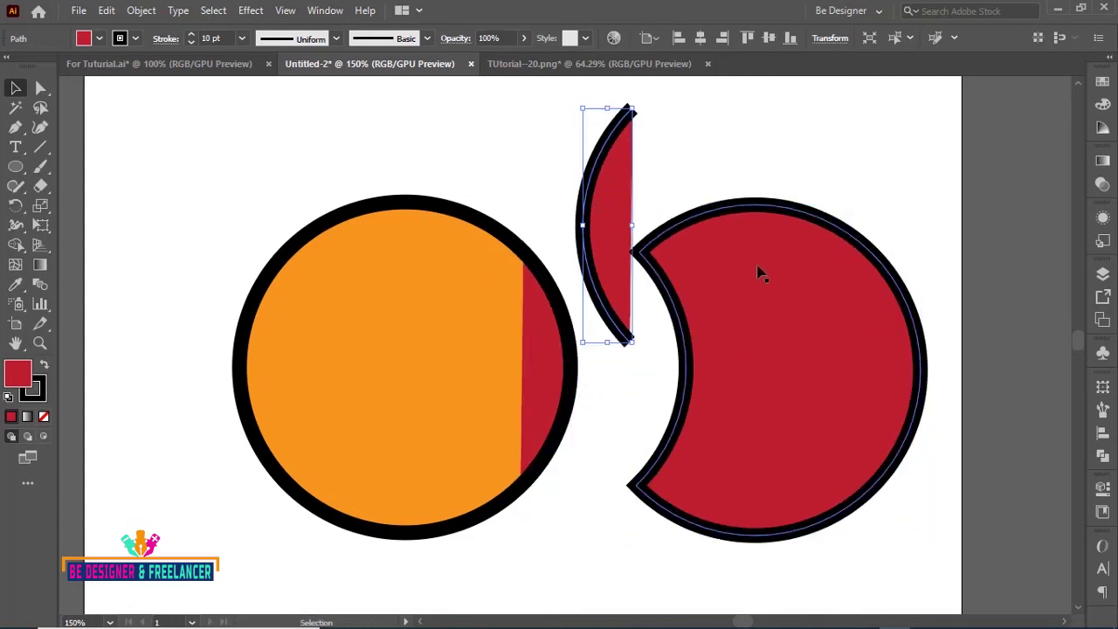
pyautogui.click(550, 382)
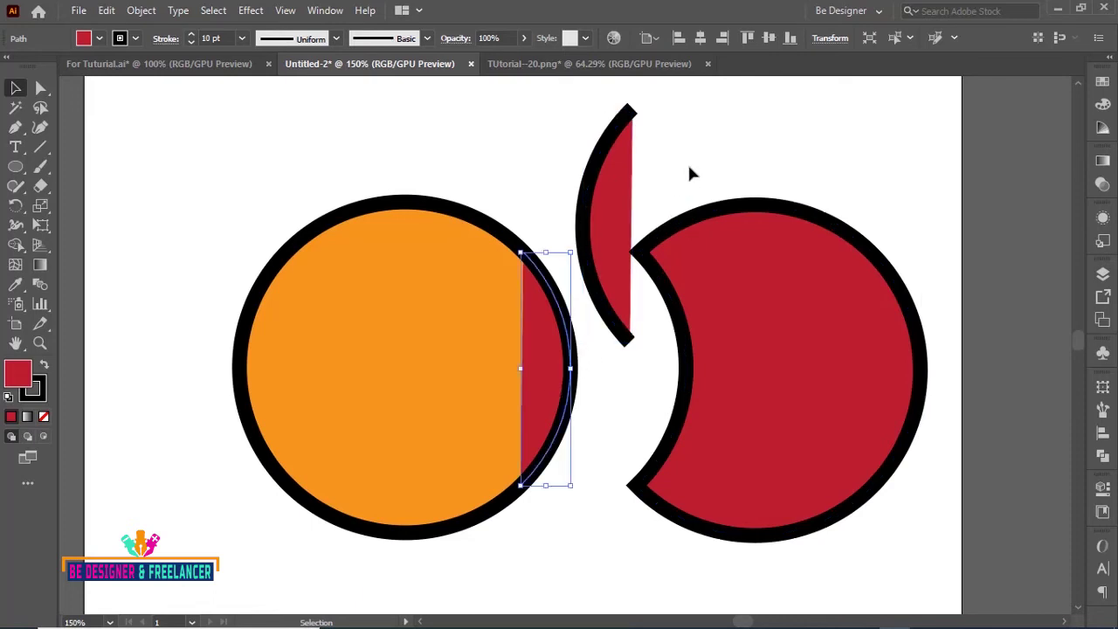
pyautogui.hotkey('ctrl', 'z')
pyautogui.hotkey('ctrl', 'z')
pyautogui.hotkey('ctrl', 'z')
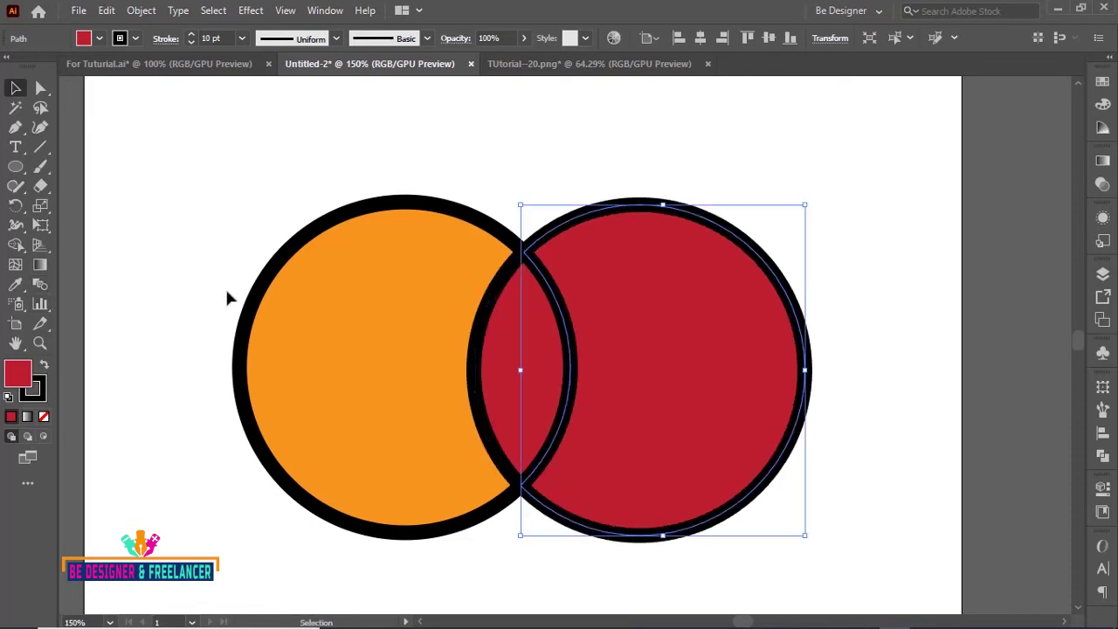
pyautogui.hotkey('ctrl', 'a')
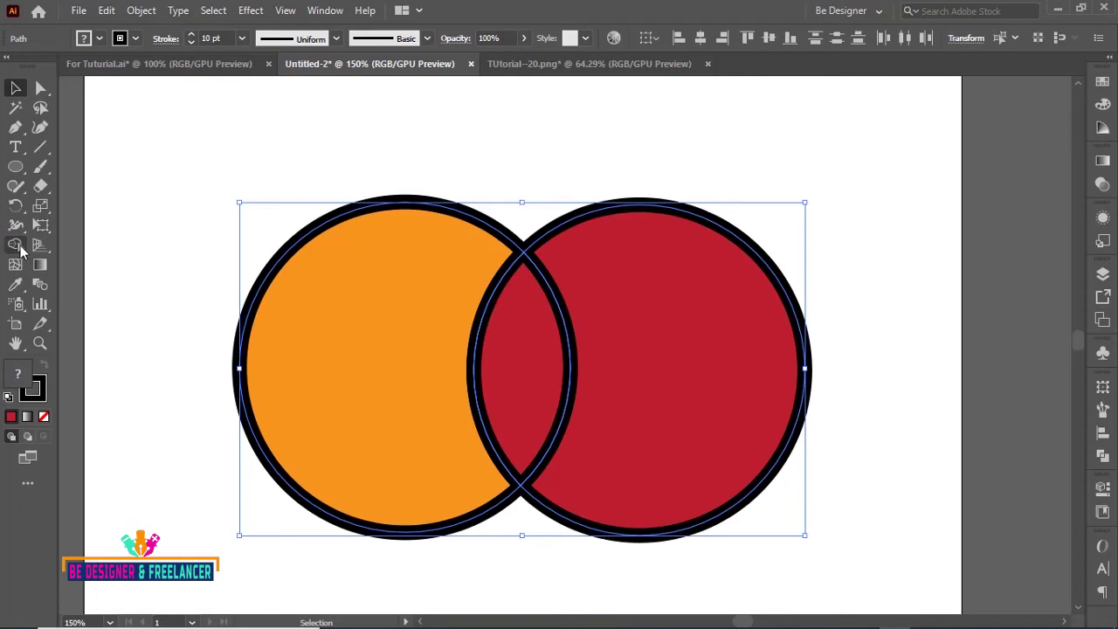
# Confirm the Shape Builder options with Pick Color From left on Color Swatches.
pyautogui.doubleClick(16, 246)
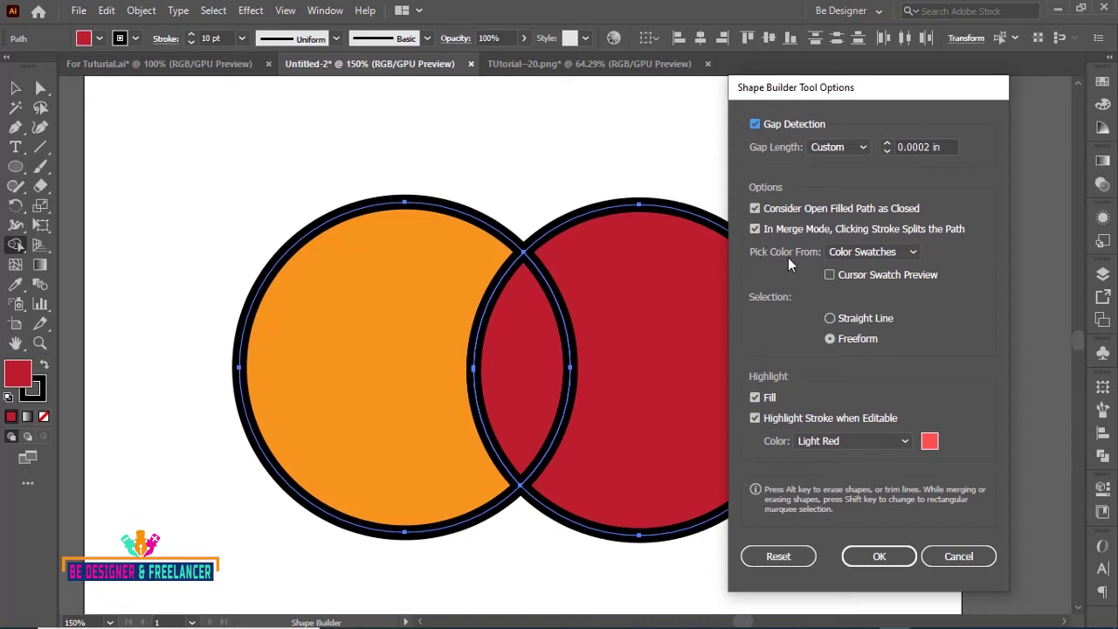
pyautogui.click(916, 251)
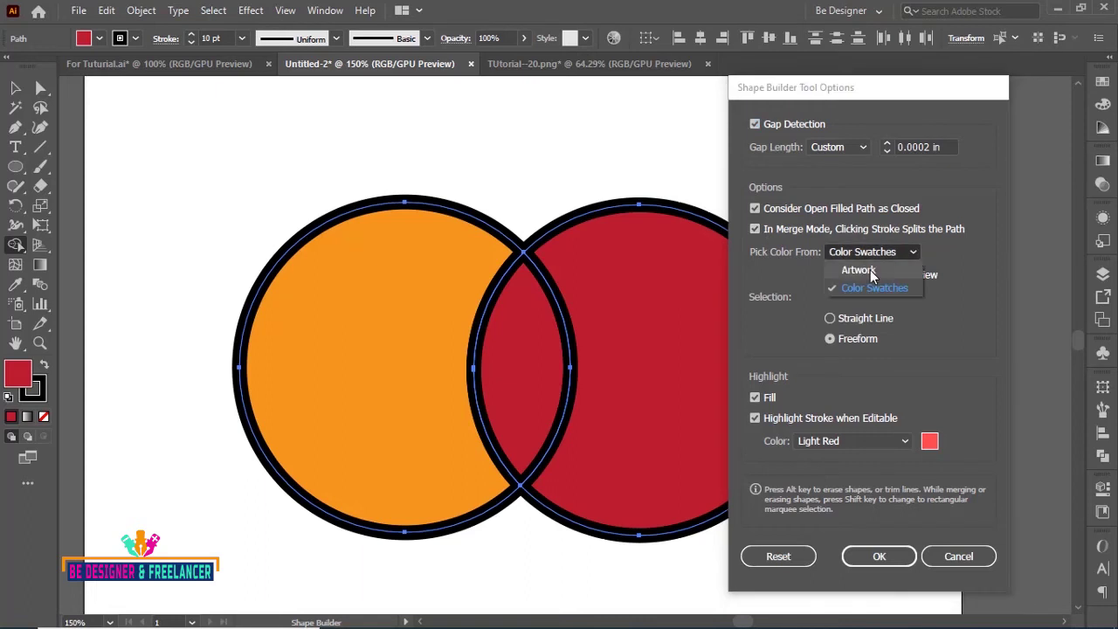
pyautogui.click(946, 210)
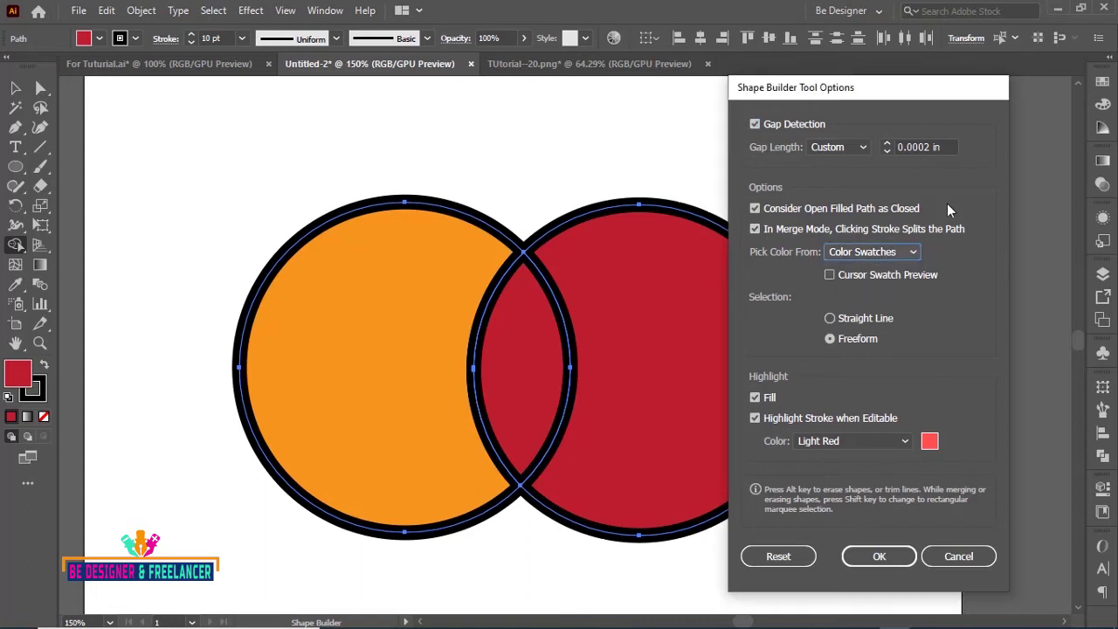
pyautogui.click(883, 560)
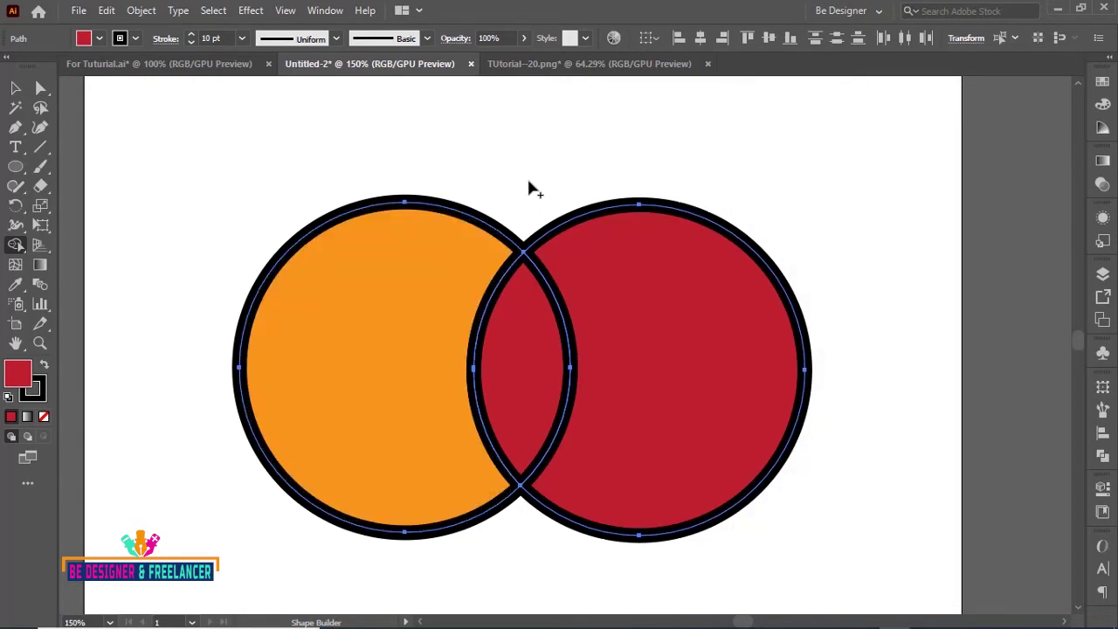
# Undo twice, slide the red circle further left over the orange one, and select both.
pyautogui.press('ctrl')
pyautogui.hotkey('ctrl', 'z')
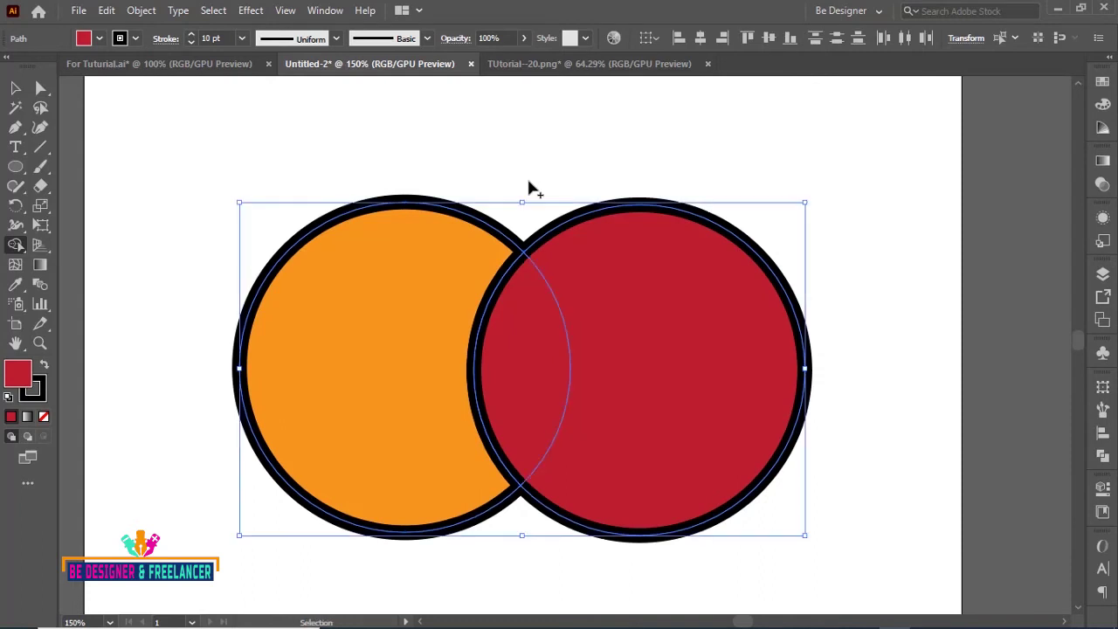
pyautogui.hotkey('ctrl', 'z')
pyautogui.press('v')
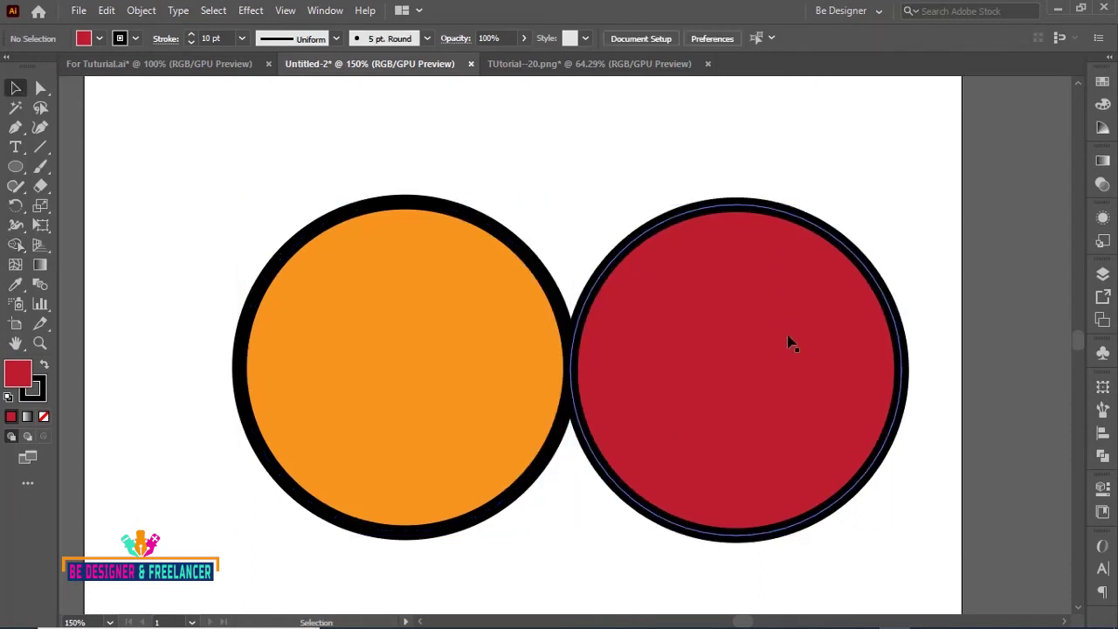
pyautogui.moveTo(788, 342); pyautogui.dragTo(704, 337)
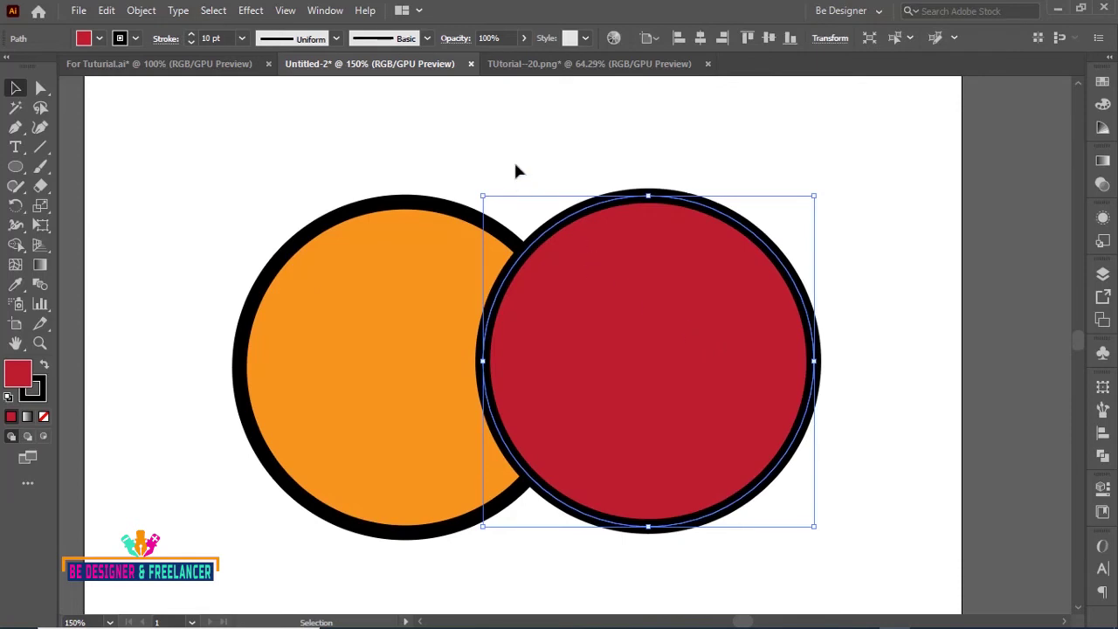
pyautogui.click(339, 158)
pyautogui.moveTo(272, 154); pyautogui.dragTo(607, 351)
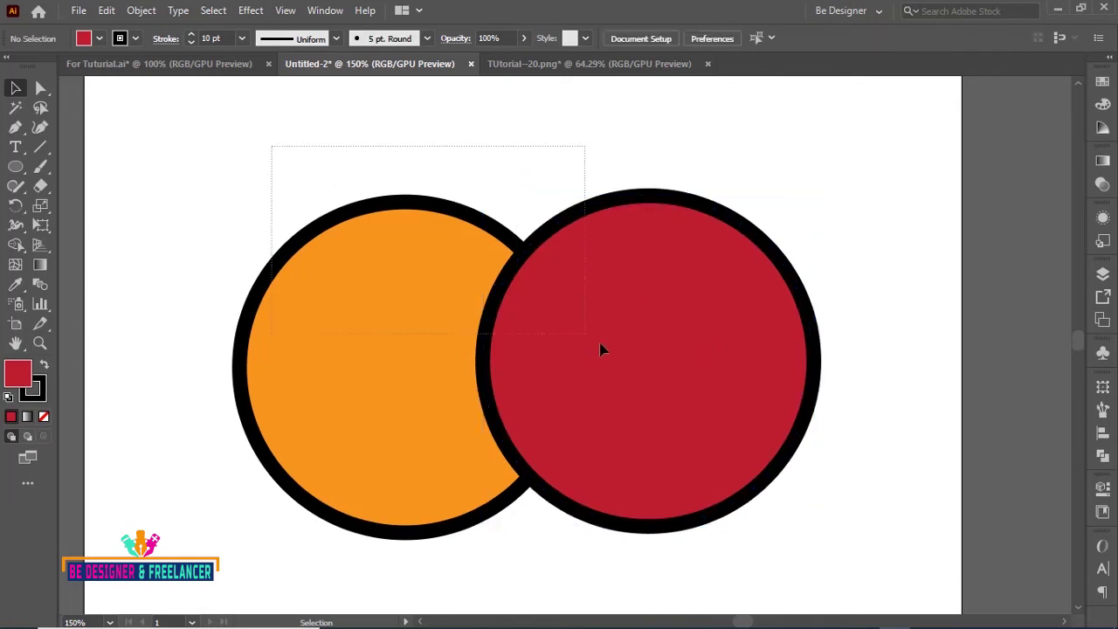
# Drag across both circles with Shape Builder to merge them into one red shape, then undo.
pyautogui.click(16, 248)
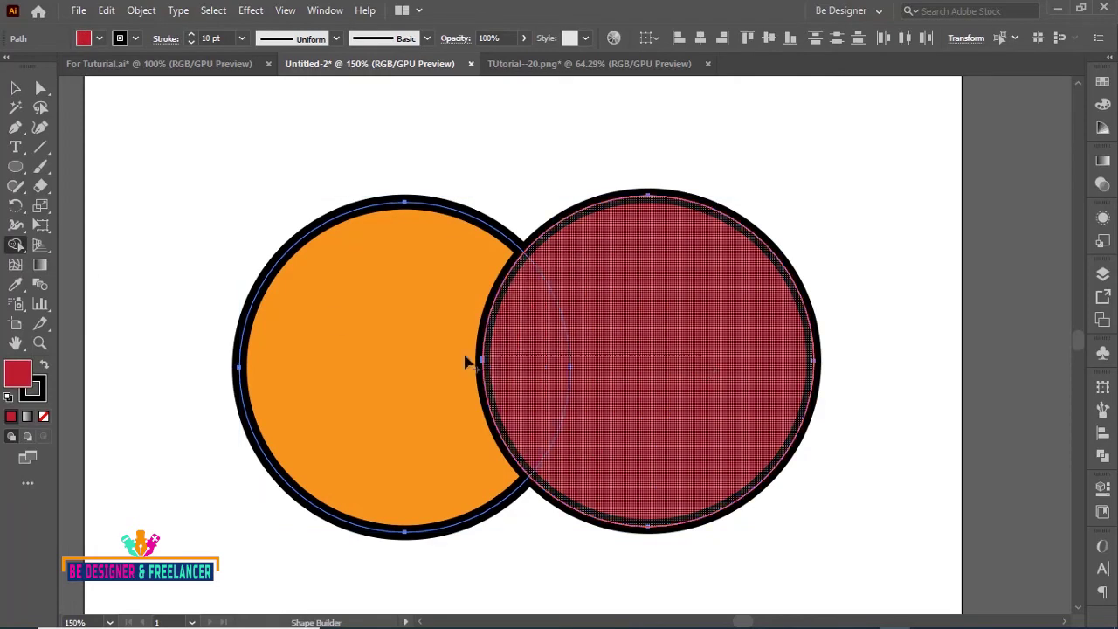
pyautogui.moveTo(706, 363); pyautogui.dragTo(382, 362)
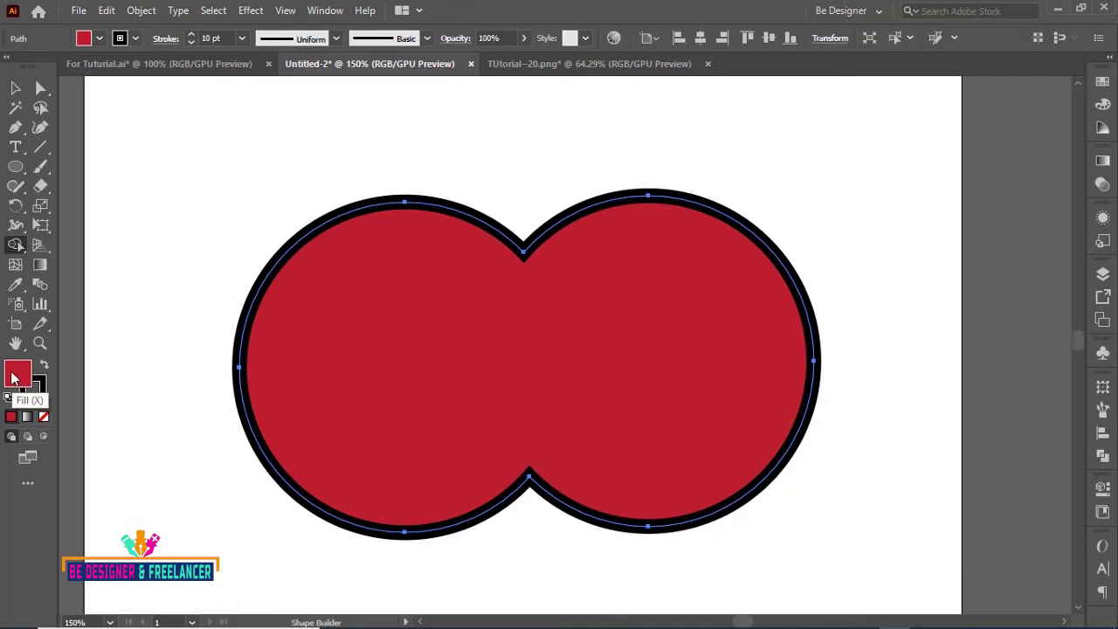
pyautogui.press('ctrl')
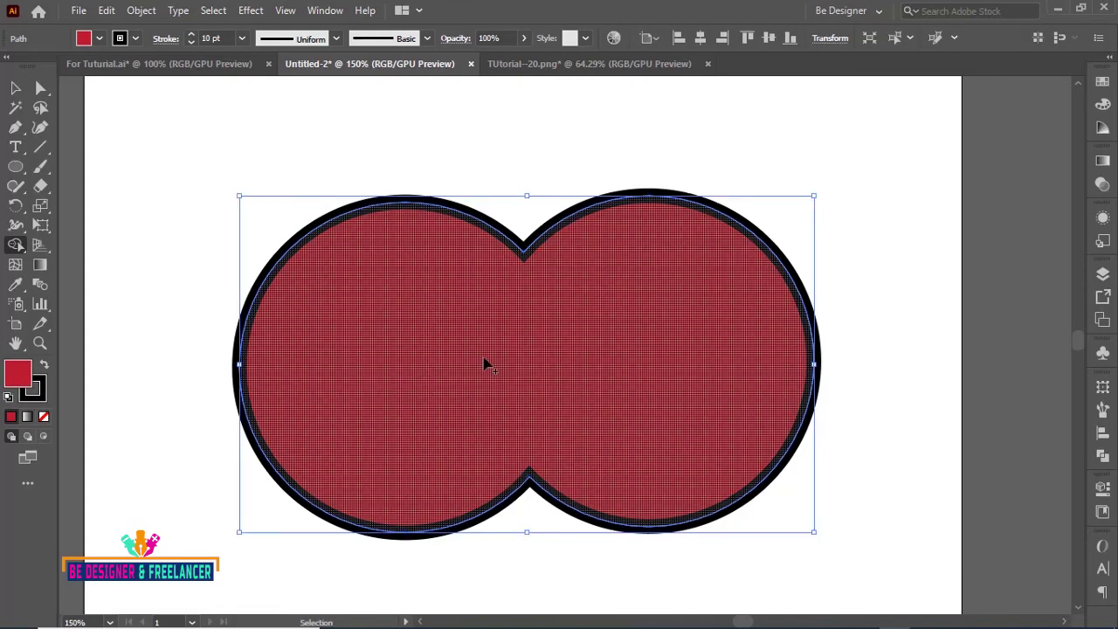
pyautogui.hotkey('ctrl', 'z')
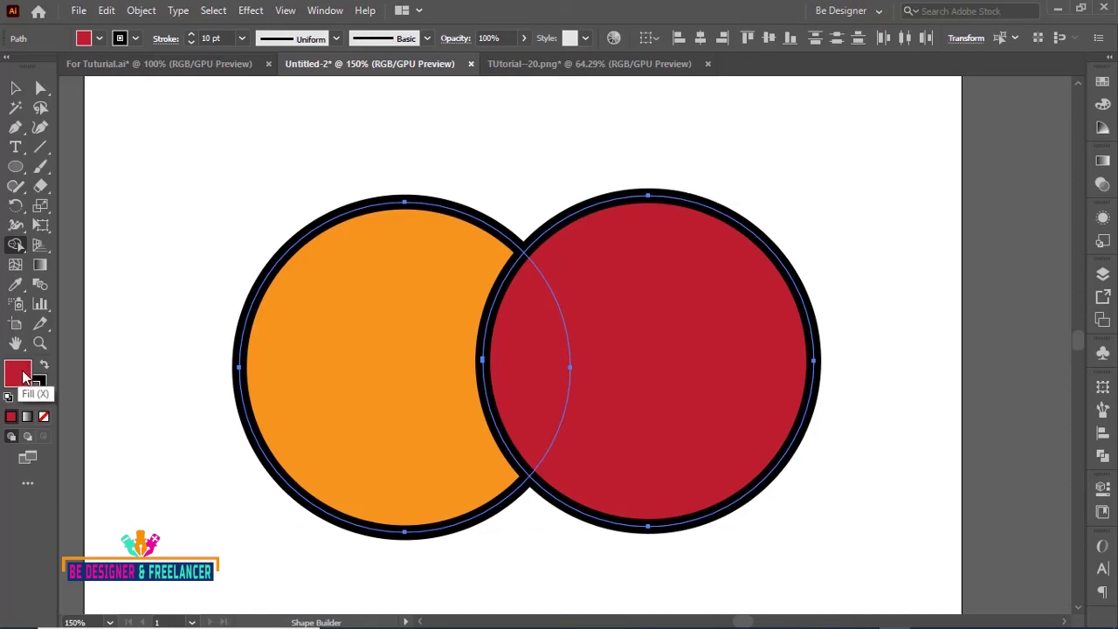
pyautogui.moveTo(698, 341)
pyautogui.mouseDown()
pyautogui.moveTo(380, 343)
pyautogui.moveTo(367, 354)
pyautogui.mouseUp()
pyautogui.hotkey('ctrl', 'z')
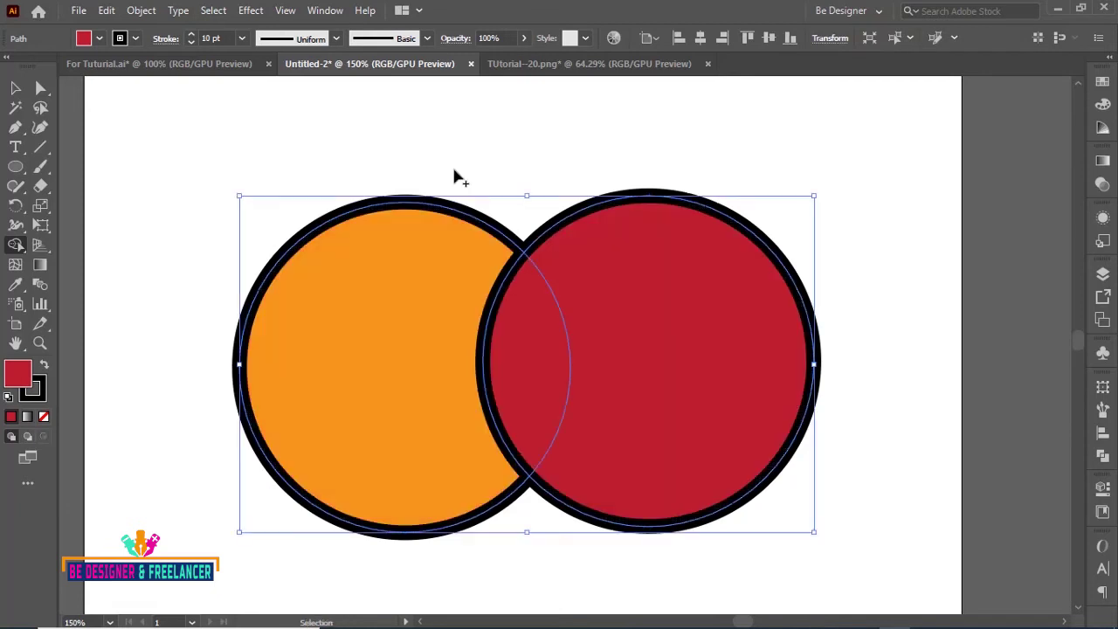
# Set the Shape Builder's Pick Color From option to Artwork.
pyautogui.doubleClick(15, 247)
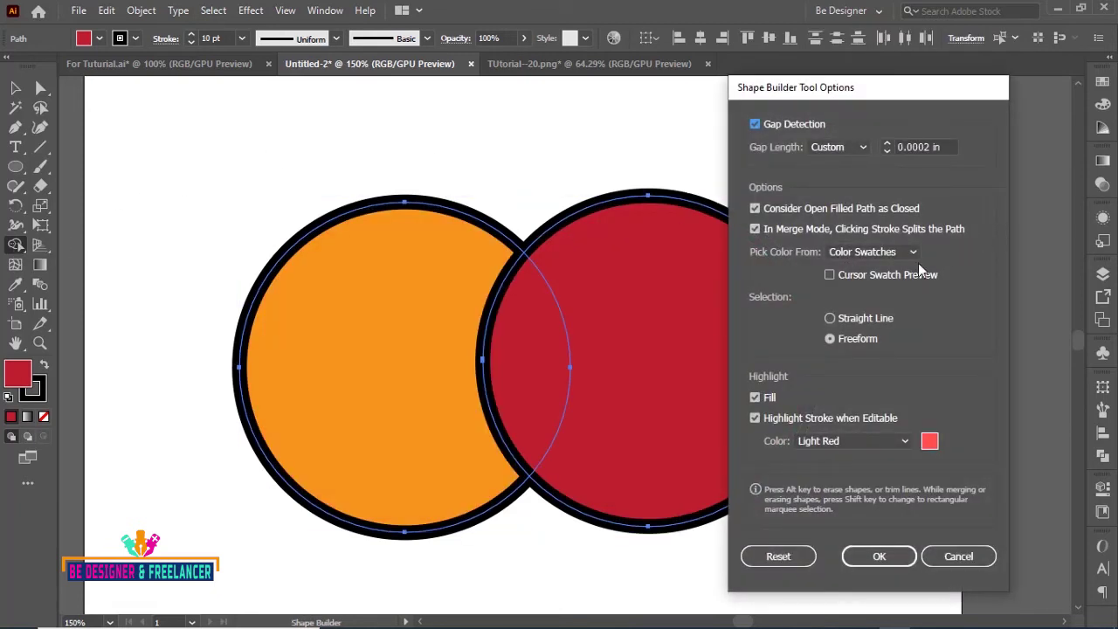
pyautogui.click(912, 251)
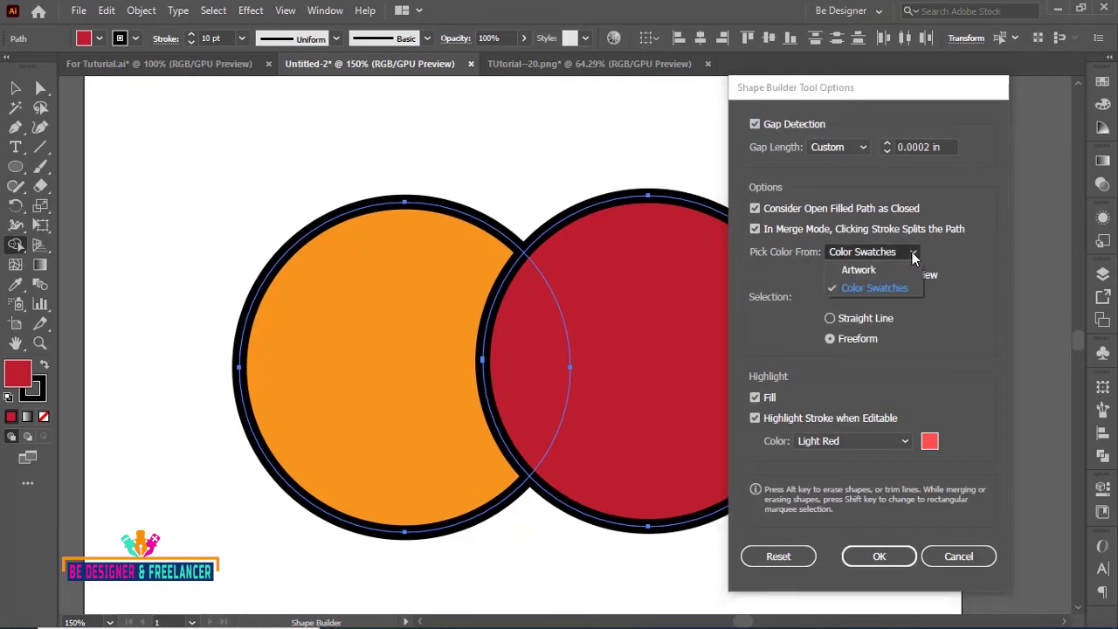
pyautogui.click(860, 270)
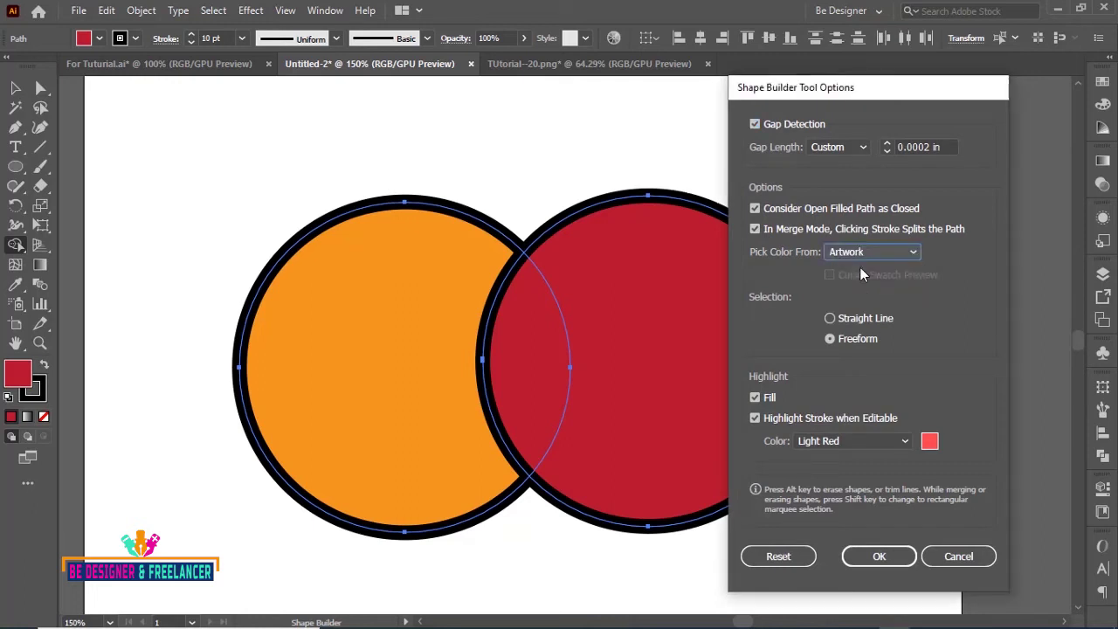
pyautogui.click(879, 556)
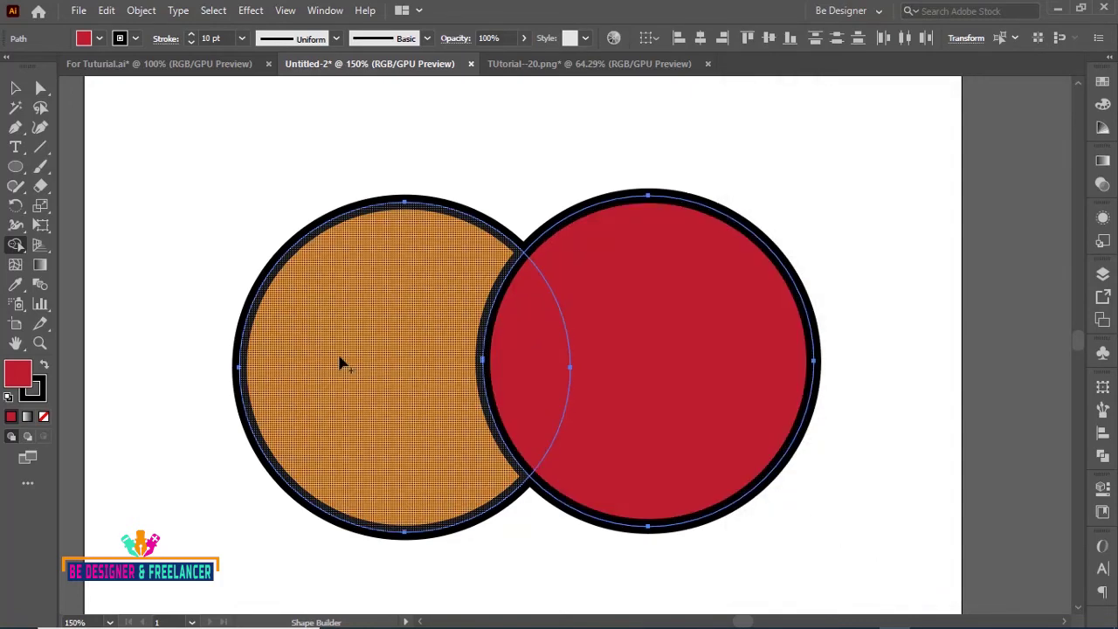
# Test-merge the circles into orange and red shapes, undoing each merge.
pyautogui.moveTo(340, 363); pyautogui.dragTo(686, 351)
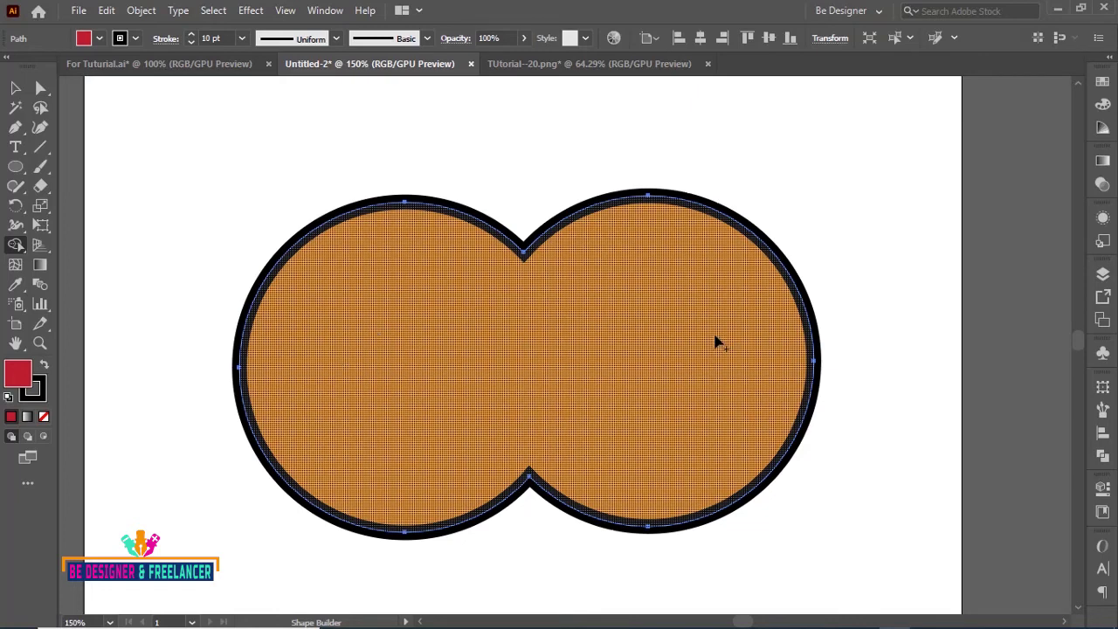
pyautogui.hotkey('ctrl', 'z')
pyautogui.moveTo(711, 350); pyautogui.dragTo(367, 367)
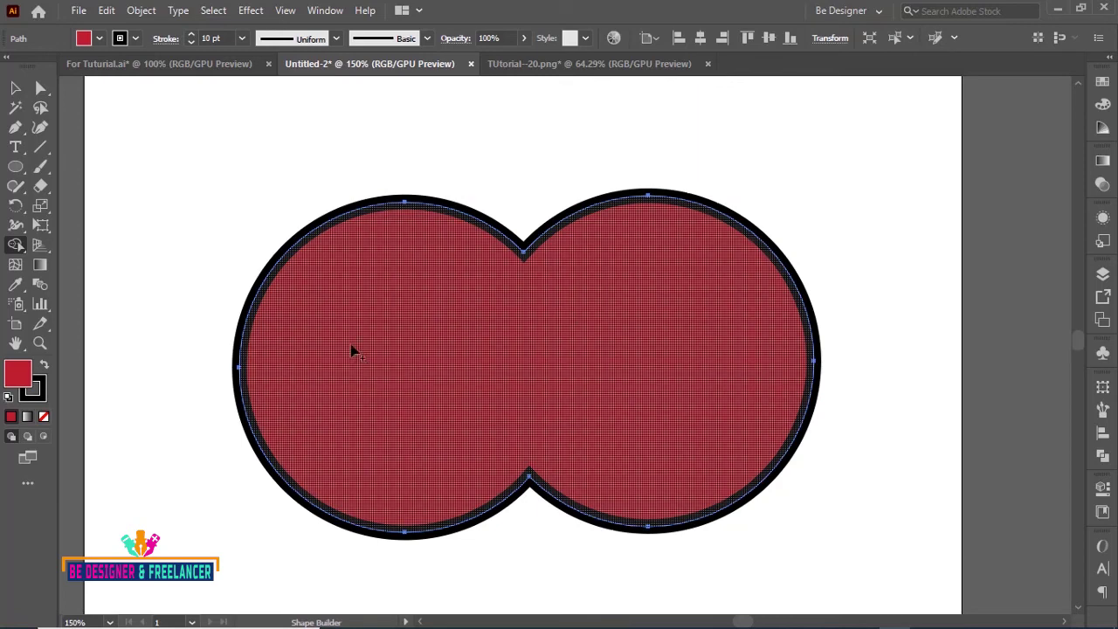
pyautogui.hotkey('ctrl', 'z')
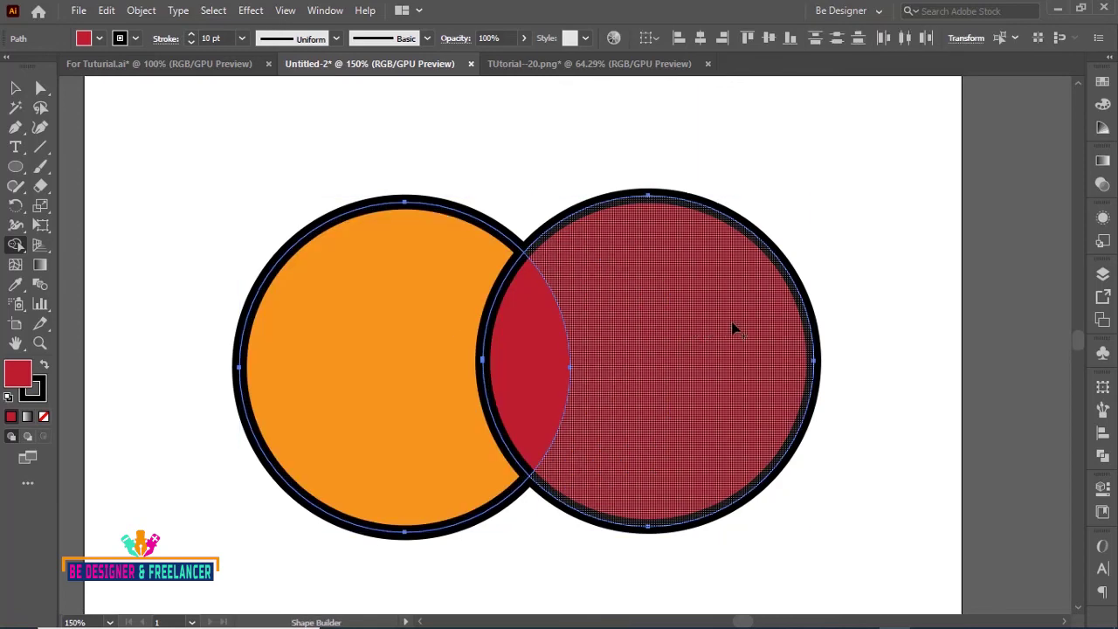
pyautogui.moveTo(733, 324); pyautogui.dragTo(379, 329)
pyautogui.hotkey('ctrl', 'z')
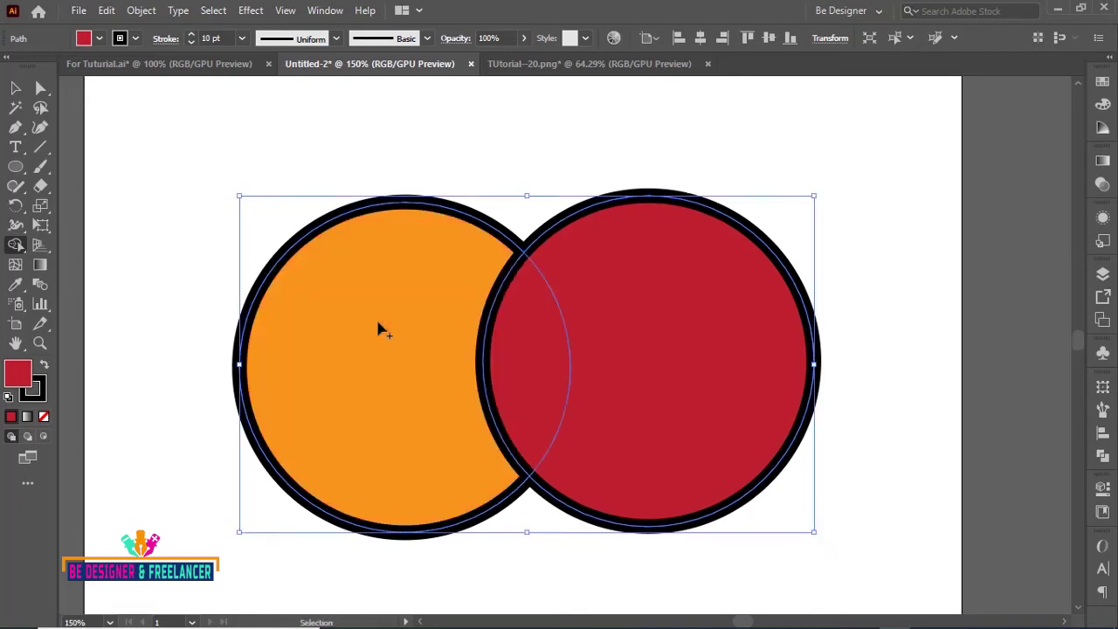
pyautogui.moveTo(309, 359); pyautogui.dragTo(708, 336)
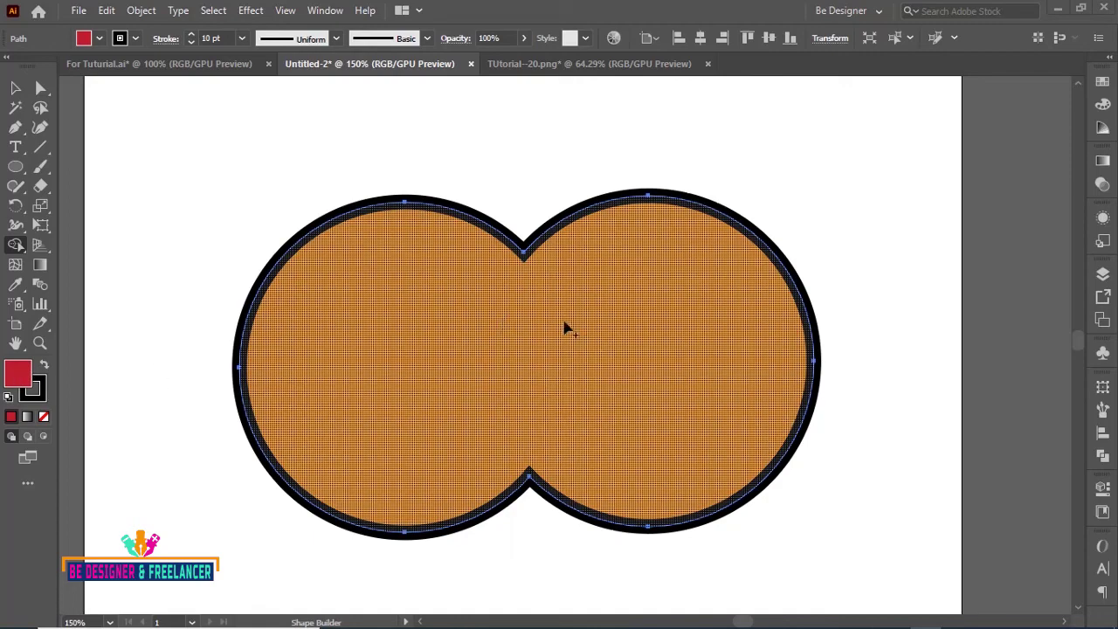
pyautogui.hotkey('ctrl', 'z')
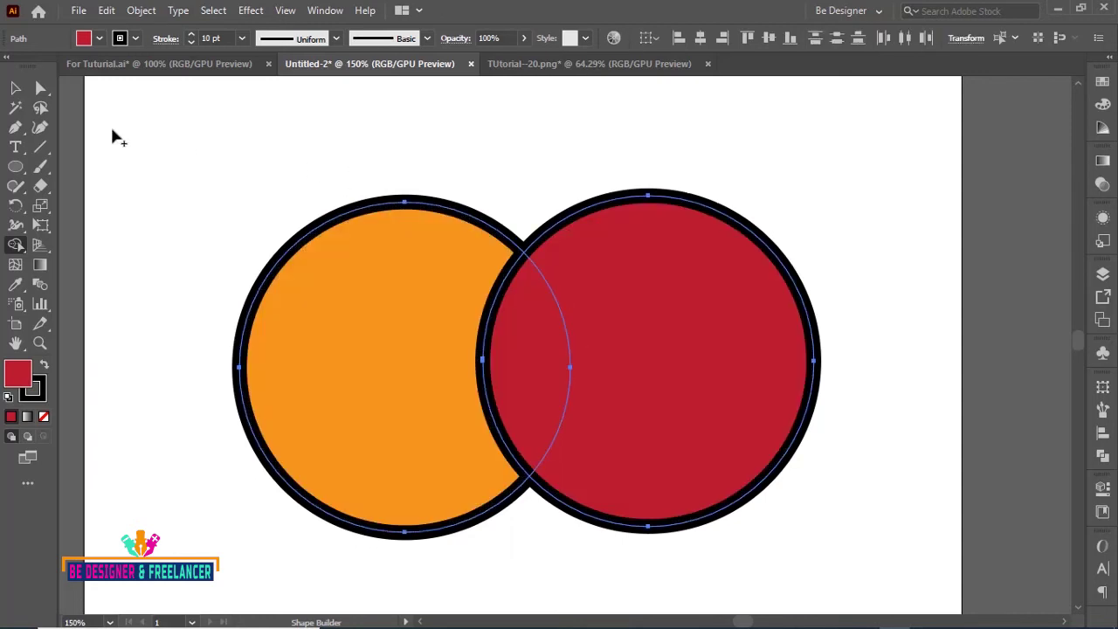
# Deselect the circles and set the fill colour to pure bright blue.
pyautogui.click(17, 89)
pyautogui.click(324, 125)
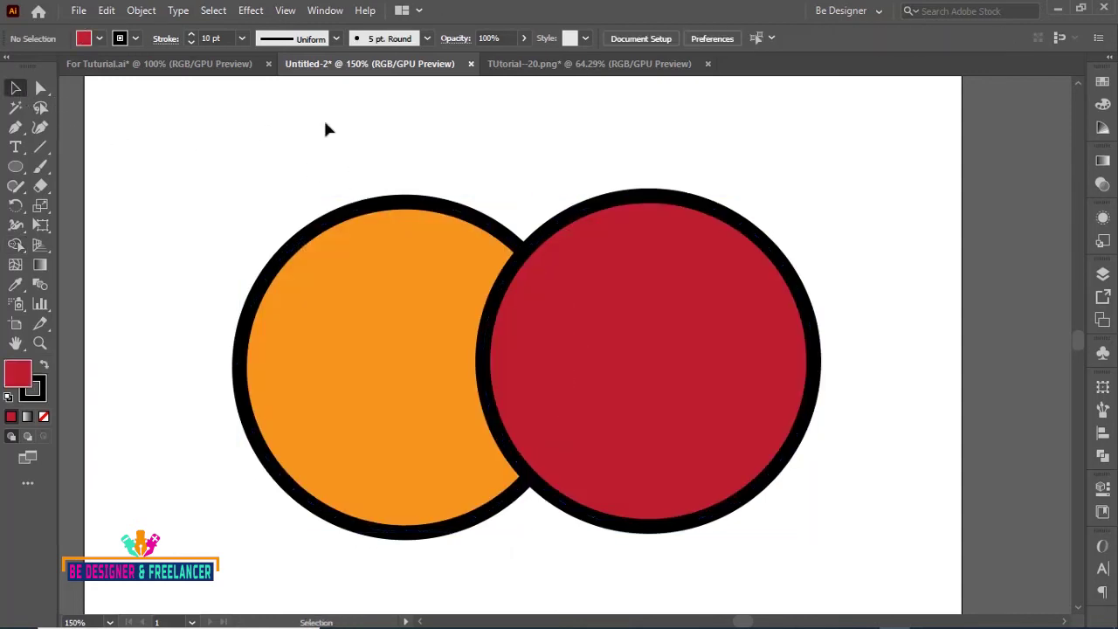
pyautogui.doubleClick(19, 381)
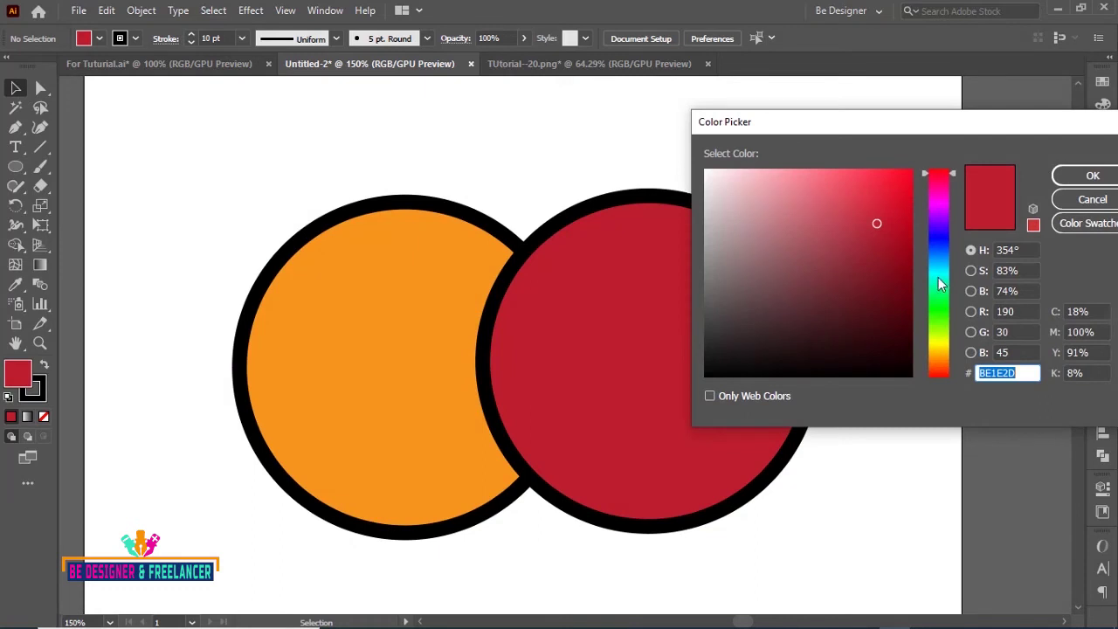
pyautogui.click(941, 241)
pyautogui.click(907, 175)
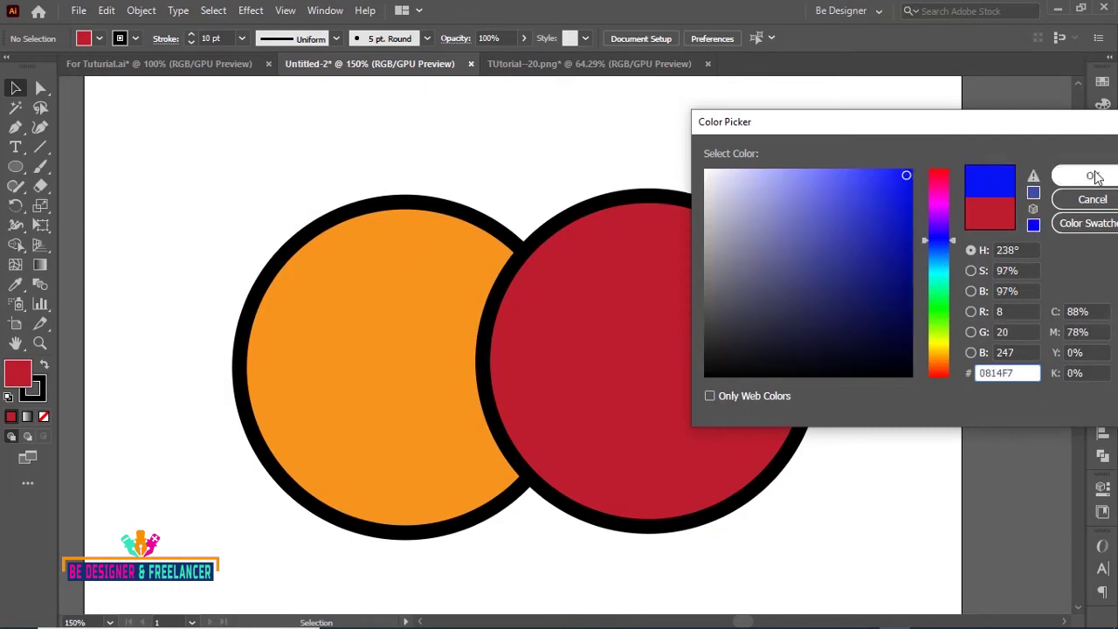
pyautogui.click(1091, 175)
# Select both circles and test Shape Builder merges into red and orange, undoing each.
pyautogui.moveTo(306, 163); pyautogui.dragTo(635, 353)
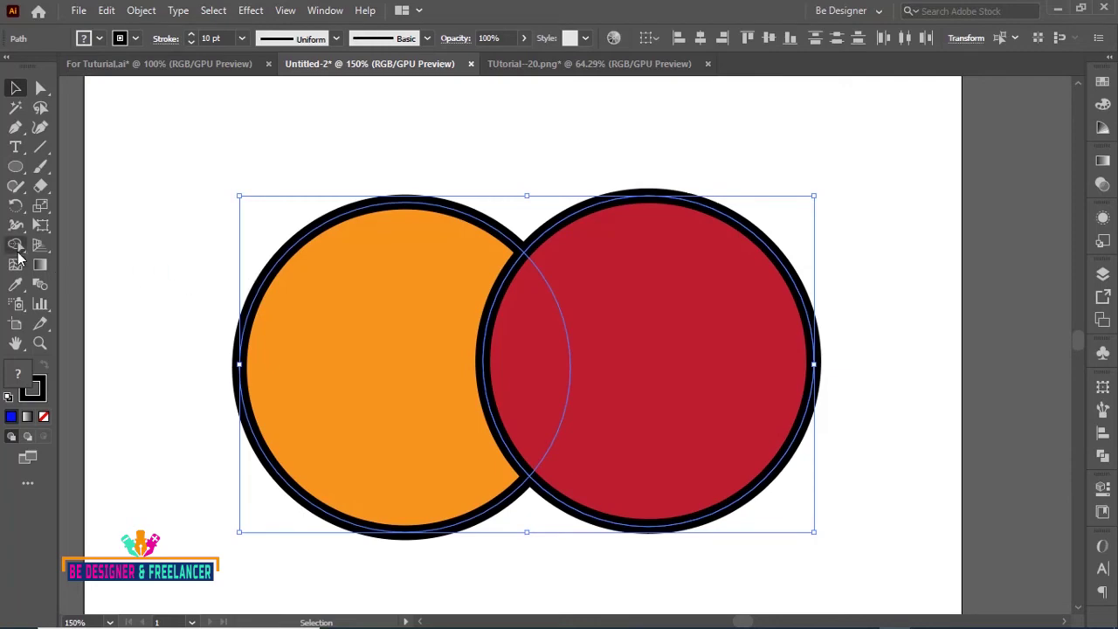
pyautogui.click(16, 247)
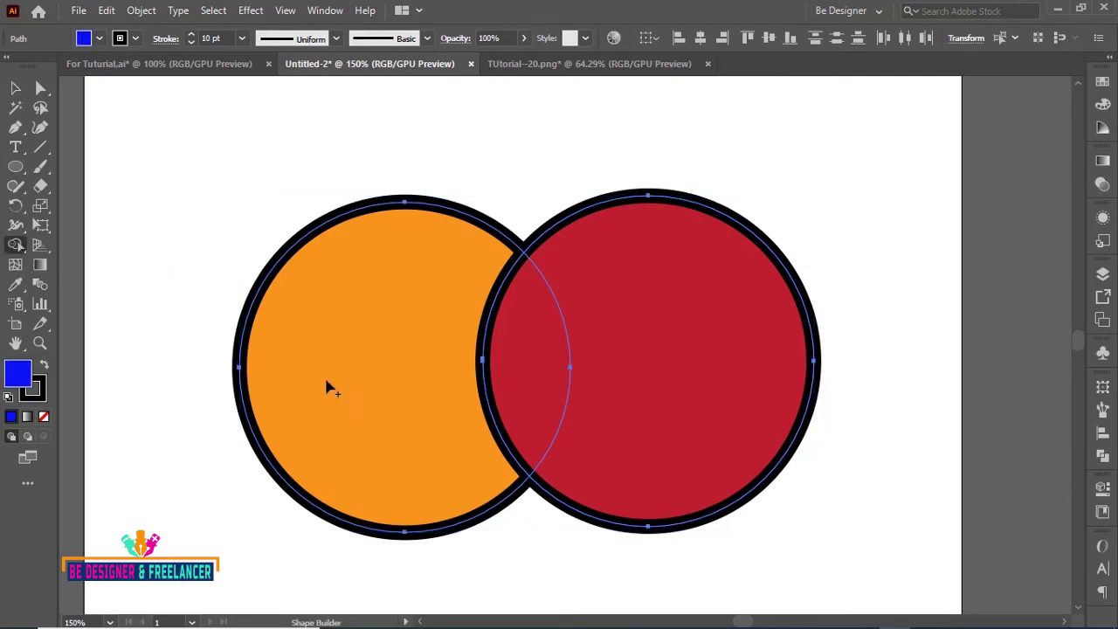
pyautogui.moveTo(678, 360); pyautogui.dragTo(348, 362)
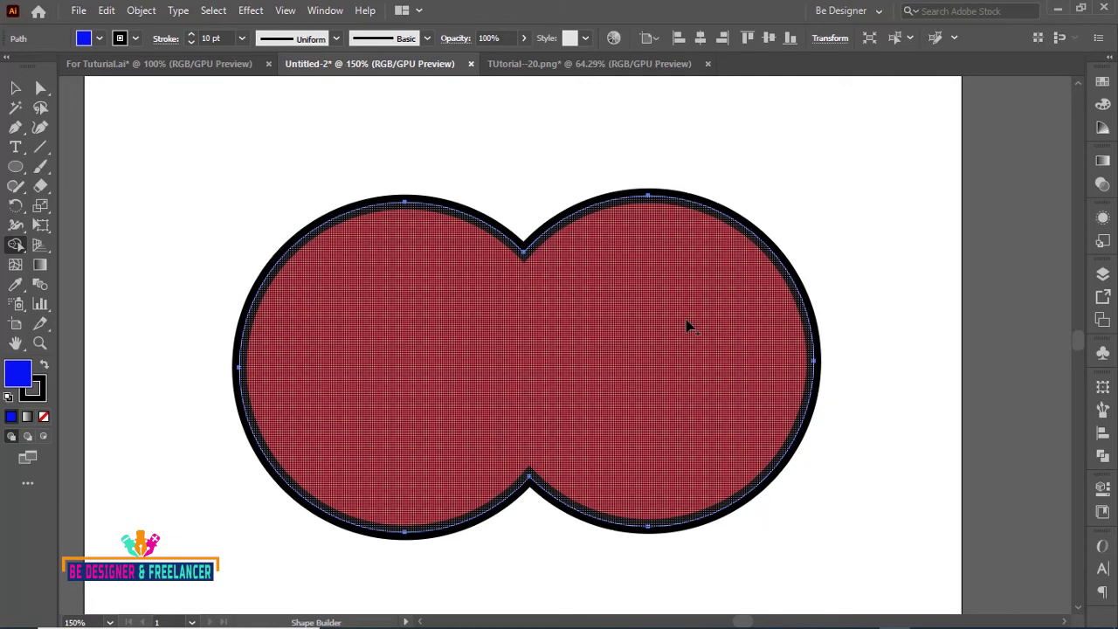
pyautogui.hotkey('ctrl', 'z')
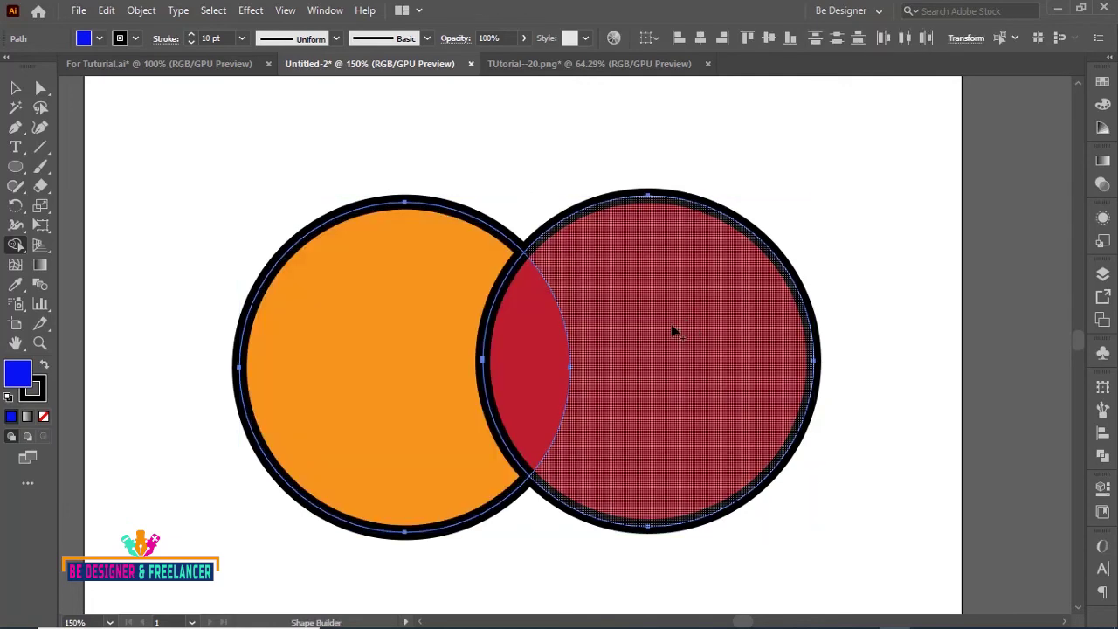
pyautogui.moveTo(310, 376); pyautogui.dragTo(782, 371)
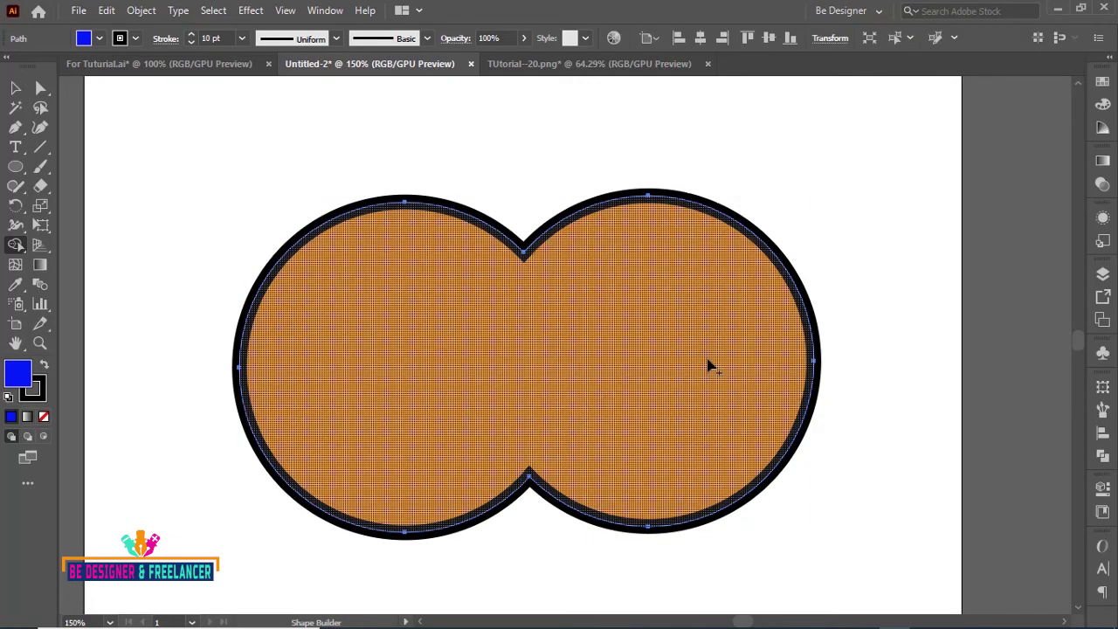
pyautogui.hotkey('ctrl', 'z')
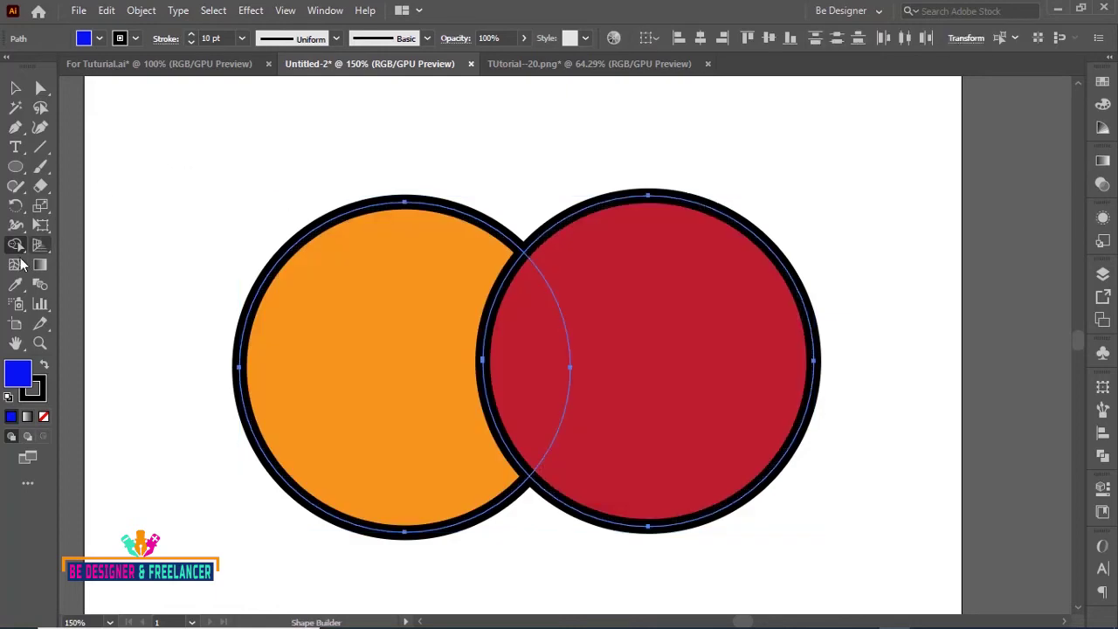
# Switch Pick Color From back to Color Swatches and enable Cursor Swatch Preview.
pyautogui.doubleClick(16, 244)
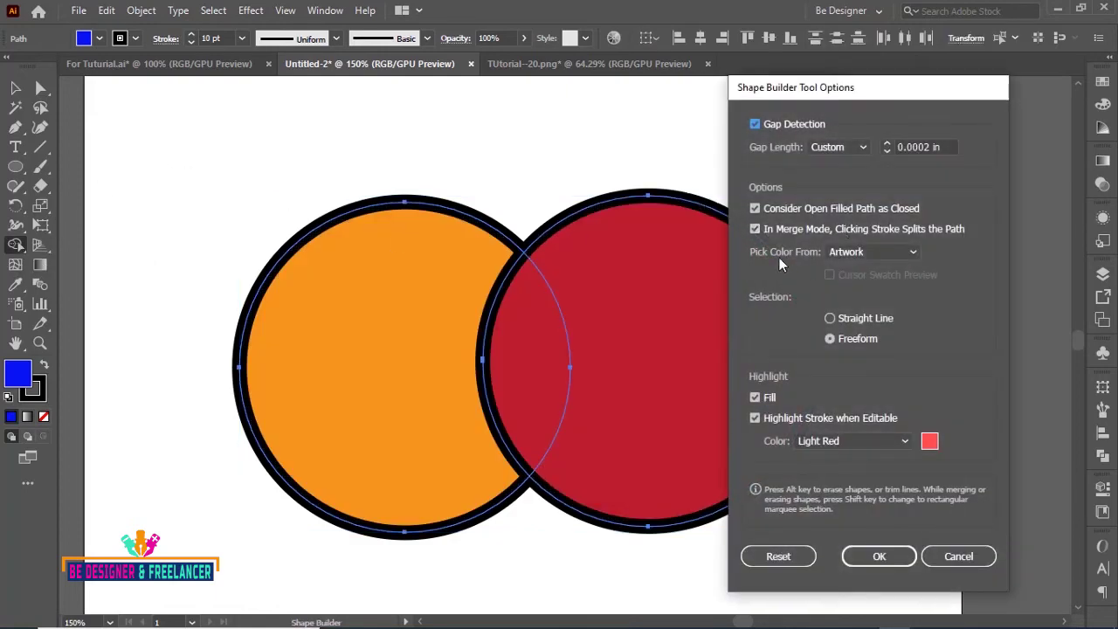
pyautogui.click(916, 251)
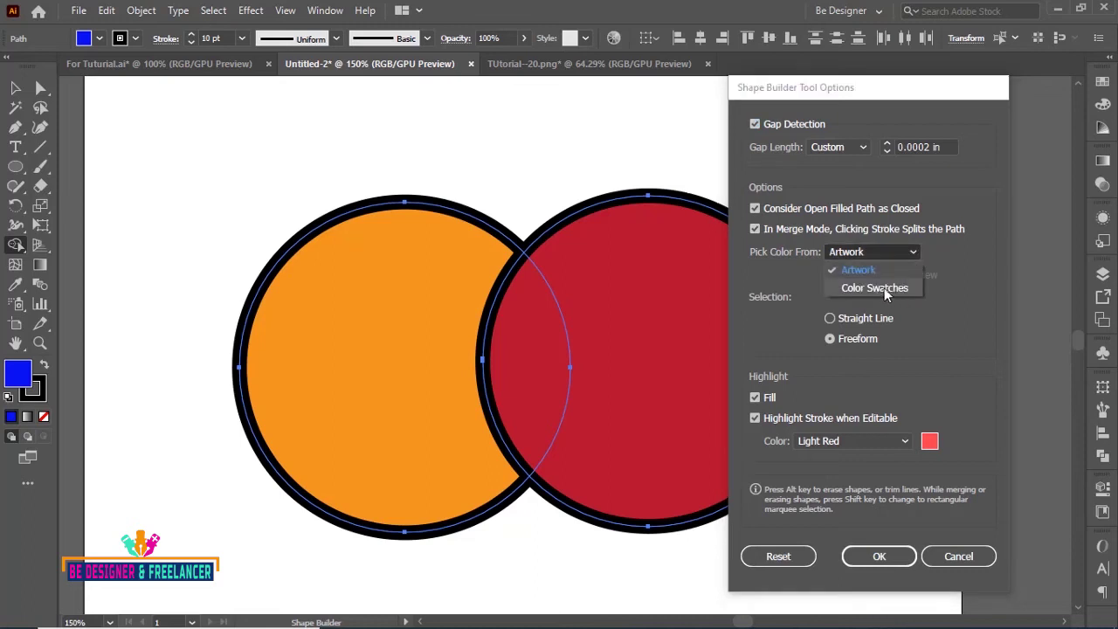
pyautogui.click(894, 288)
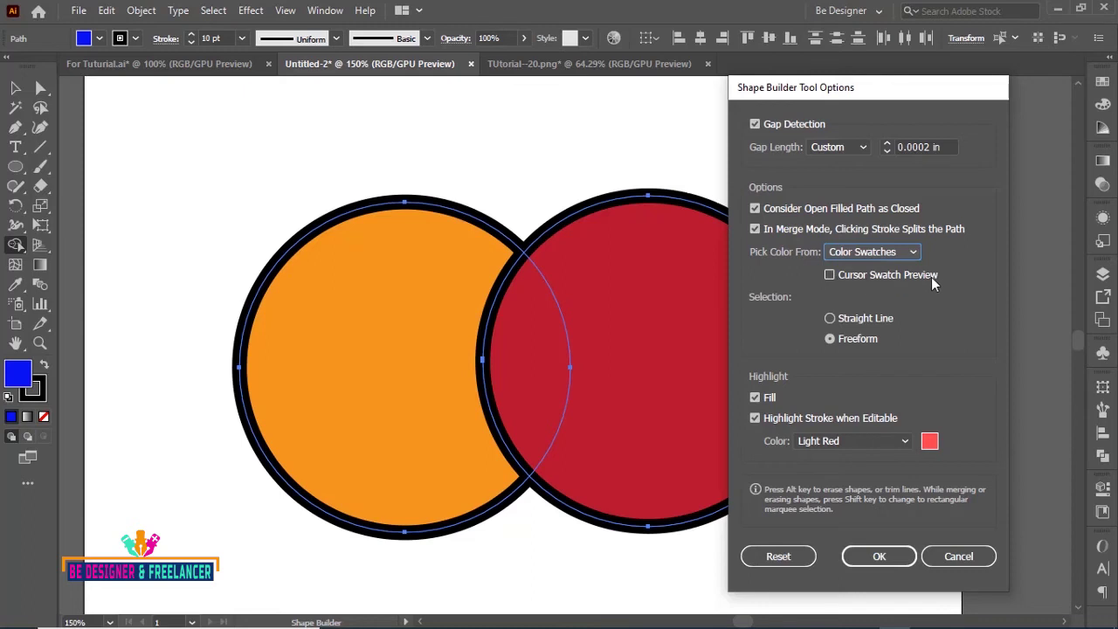
pyautogui.click(829, 275)
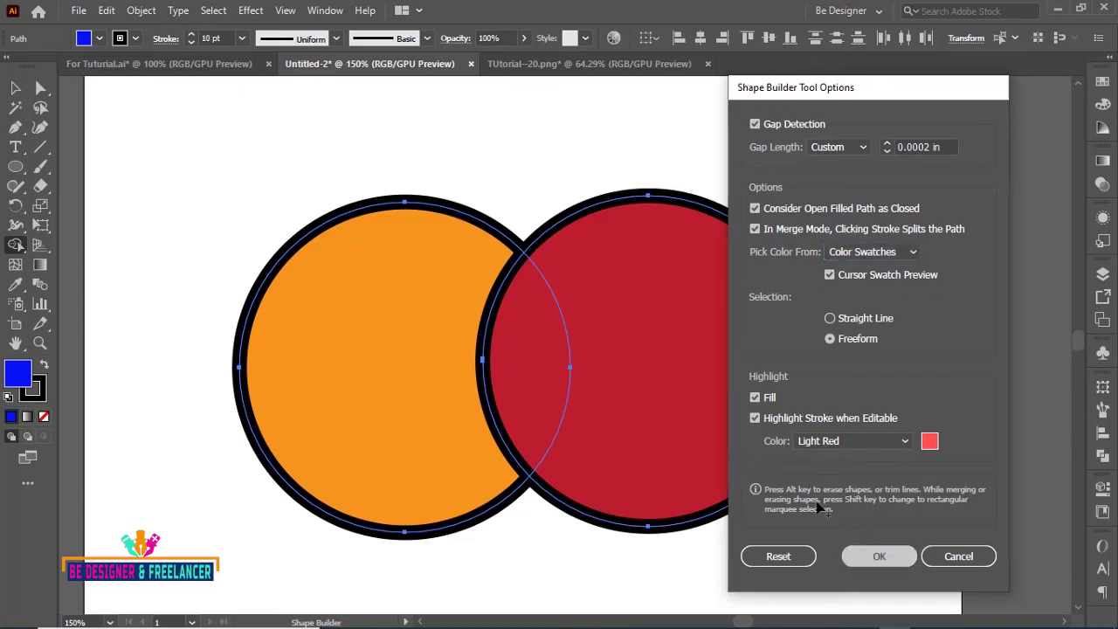
pyautogui.click(876, 556)
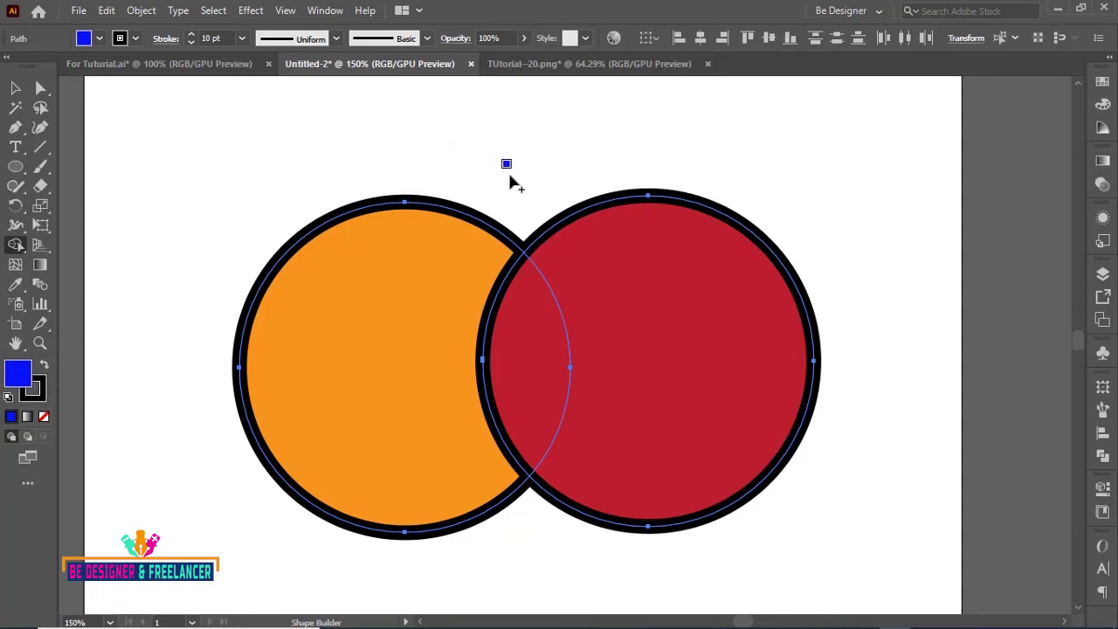
# Set the fill colour to yellow in the Color Picker.
pyautogui.doubleClick(18, 373)
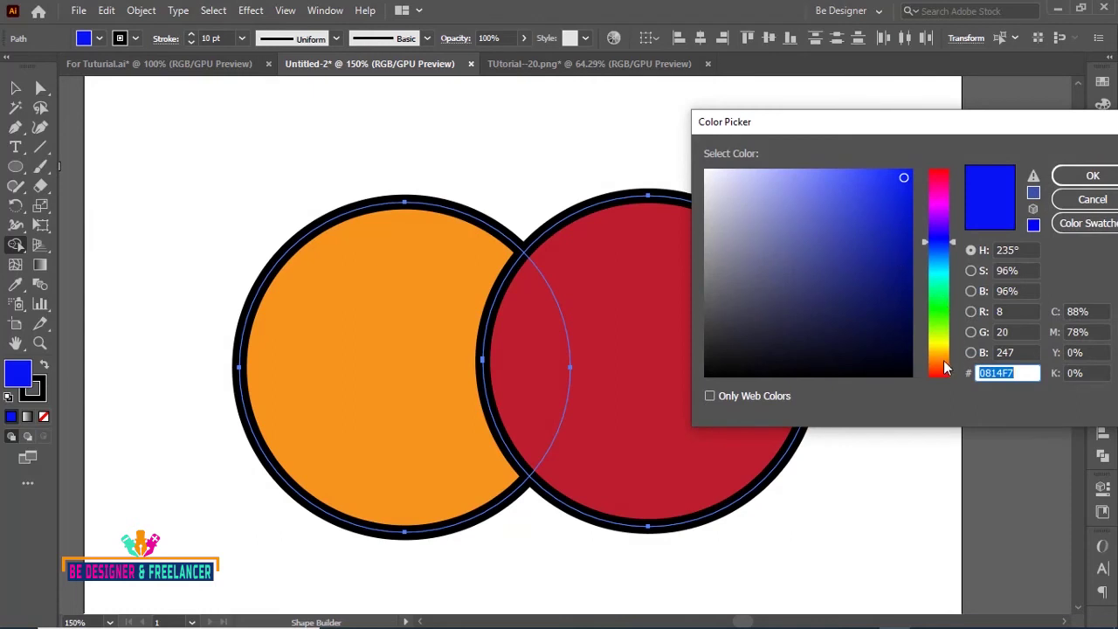
pyautogui.click(941, 343)
pyautogui.click(1092, 175)
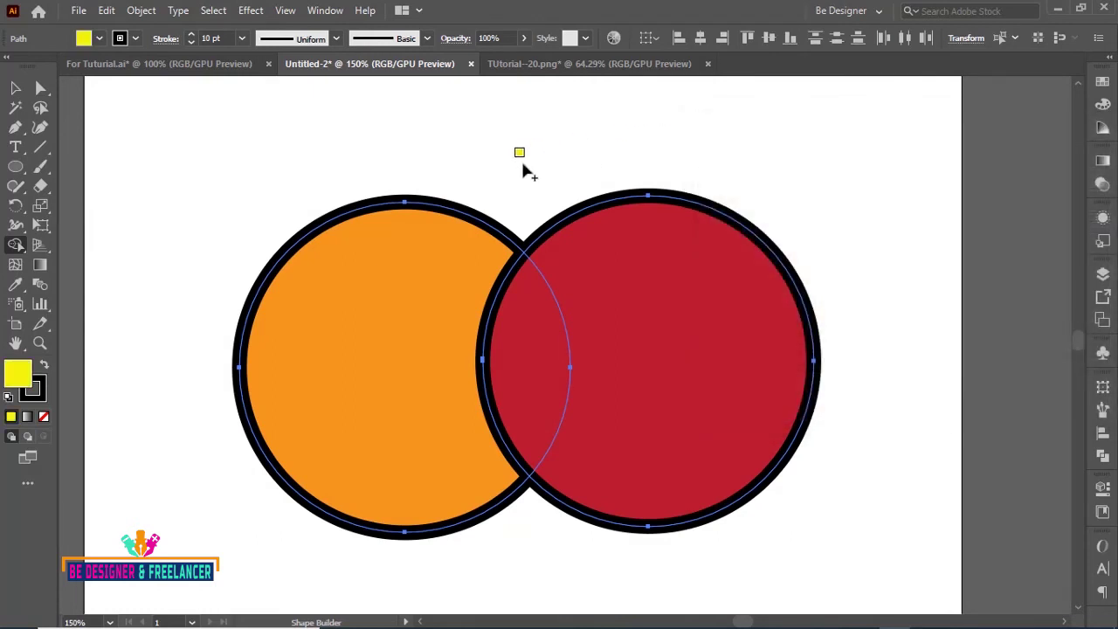
# Merge the red and orange circles into one yellow shape, then check the Shape Builder options.
pyautogui.moveTo(695, 347); pyautogui.dragTo(410, 350)
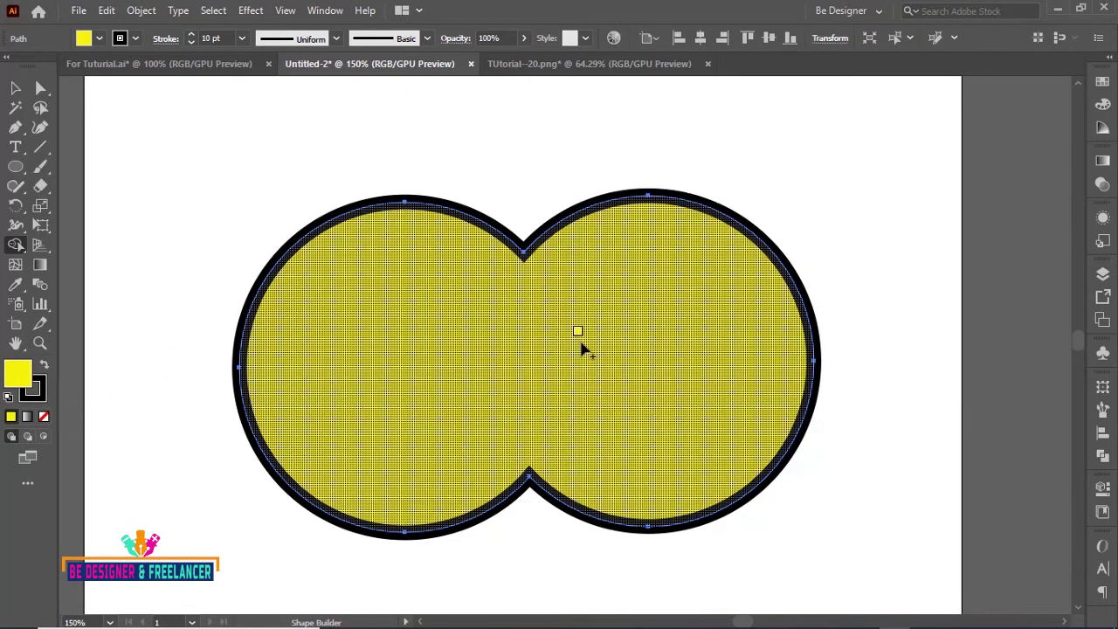
pyautogui.doubleClick(16, 244)
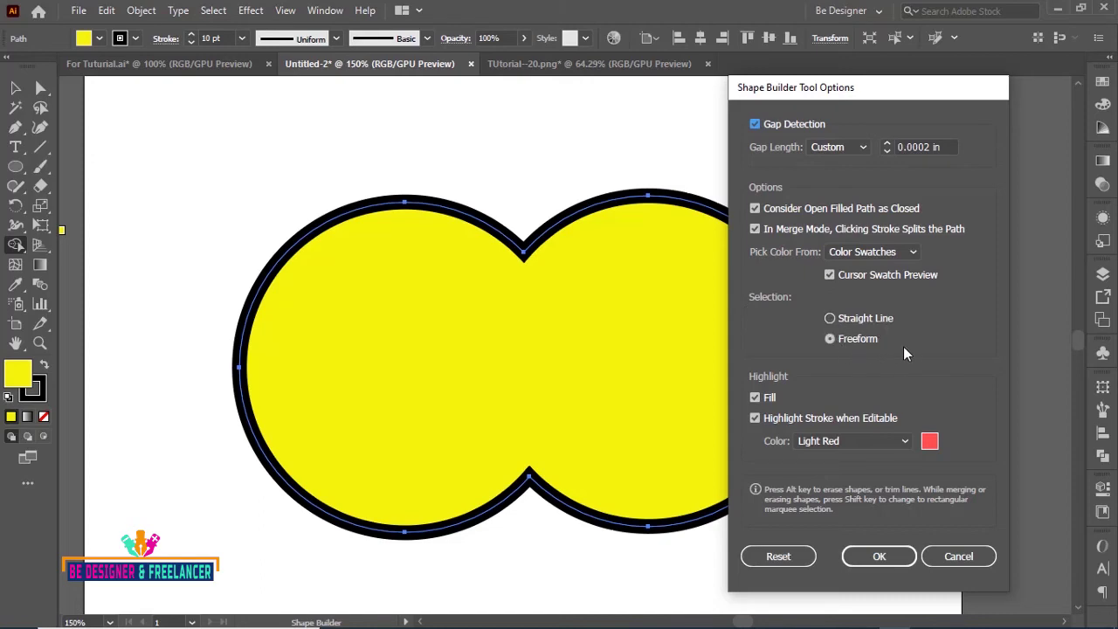
pyautogui.click(876, 557)
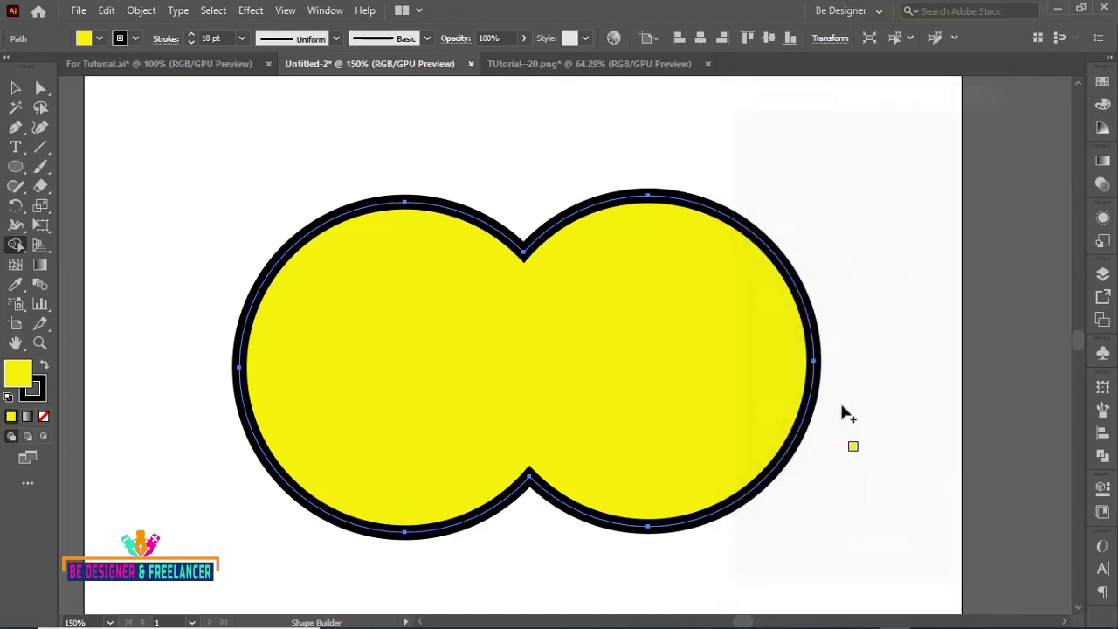
# Confirm Shape Builder options unchanged, freeform-merge the circles into yellow, then undo the merge.
pyautogui.doubleClick(16, 245)
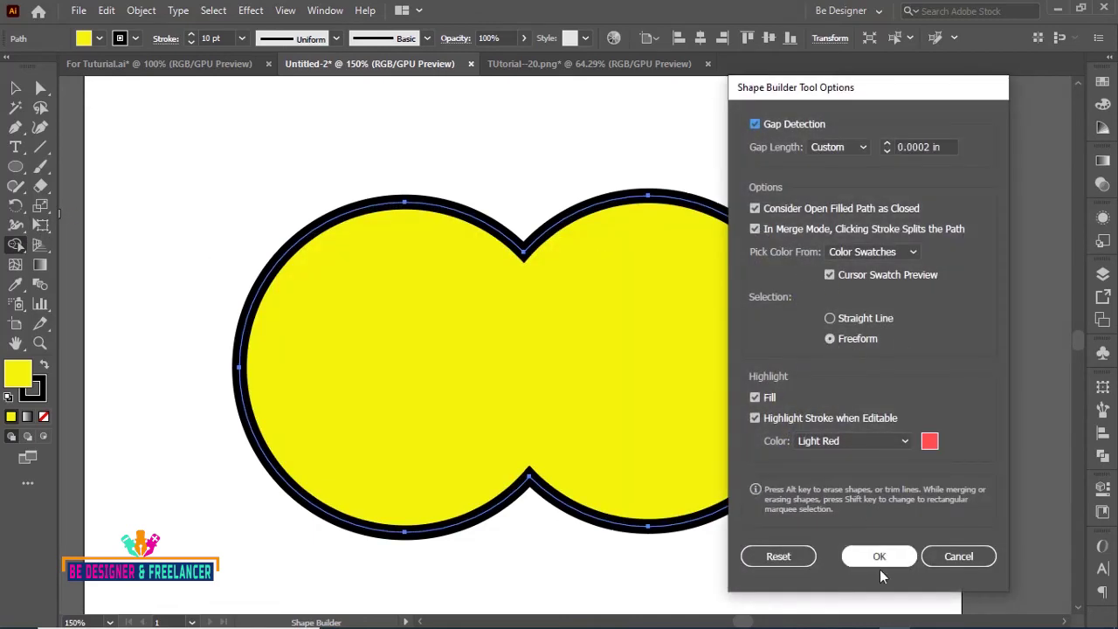
pyautogui.click(879, 559)
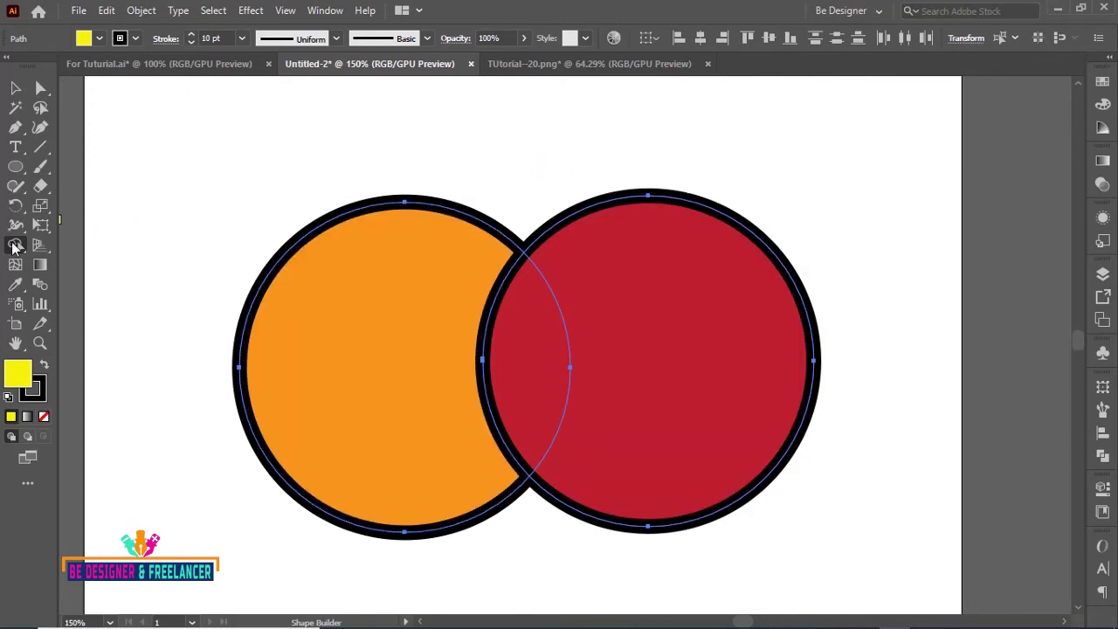
pyautogui.moveTo(15, 247); pyautogui.dragTo(88, 244)
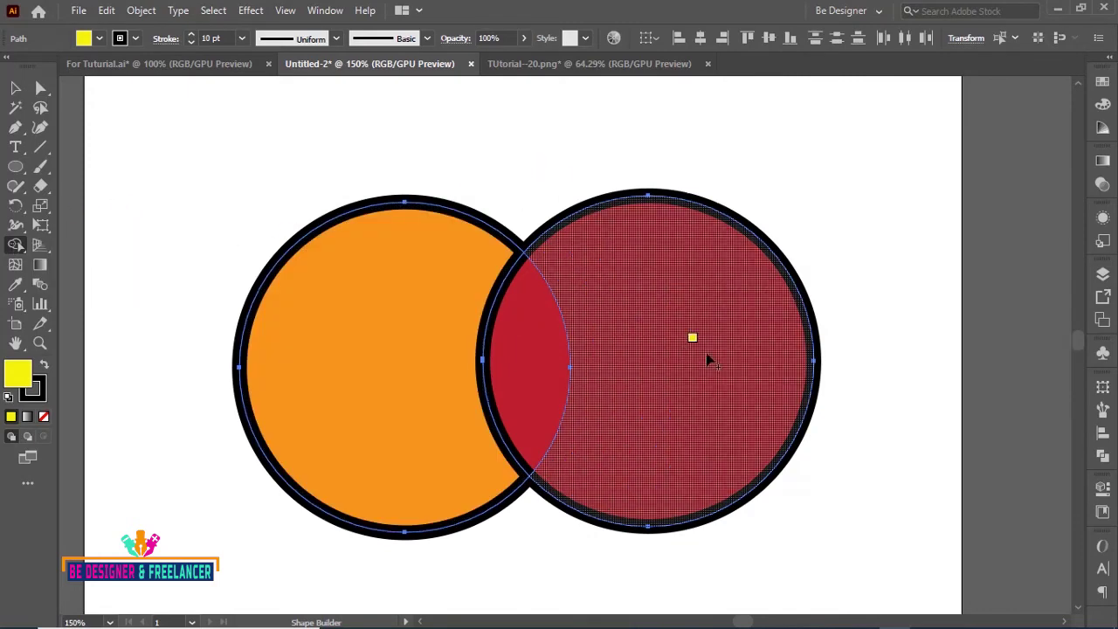
pyautogui.moveTo(689, 282)
pyautogui.mouseDown()
pyautogui.moveTo(599, 322)
pyautogui.moveTo(624, 439)
pyautogui.moveTo(779, 387)
pyautogui.moveTo(717, 257)
pyautogui.moveTo(582, 275)
pyautogui.moveTo(574, 387)
pyautogui.moveTo(335, 422)
pyautogui.moveTo(412, 300)
pyautogui.moveTo(445, 327)
pyautogui.mouseUp()
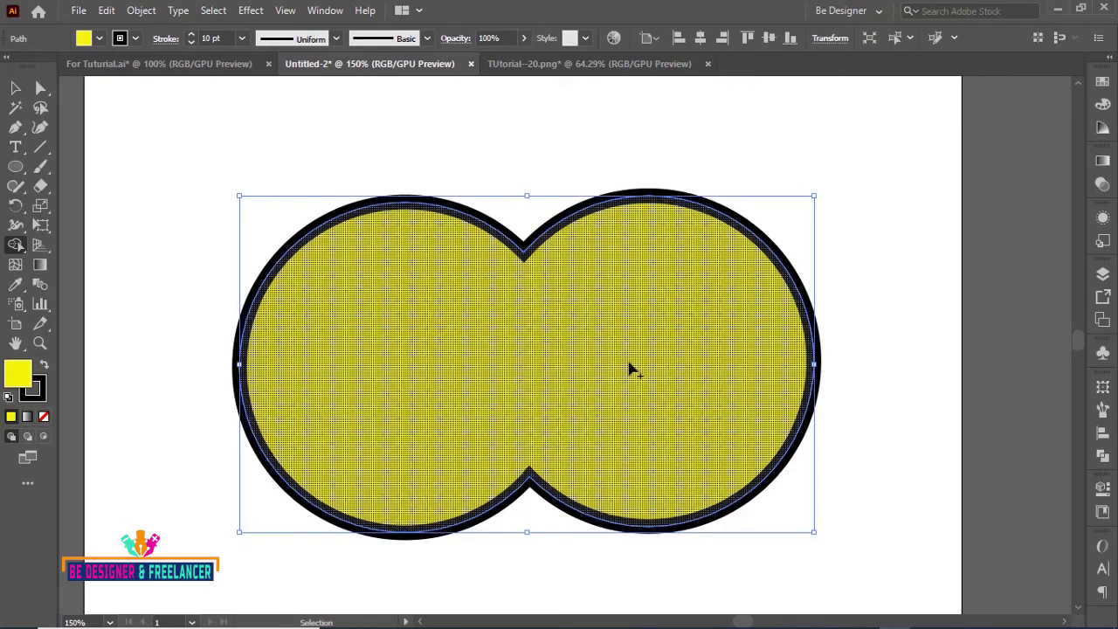
pyautogui.hotkey('ctrl', 'z')
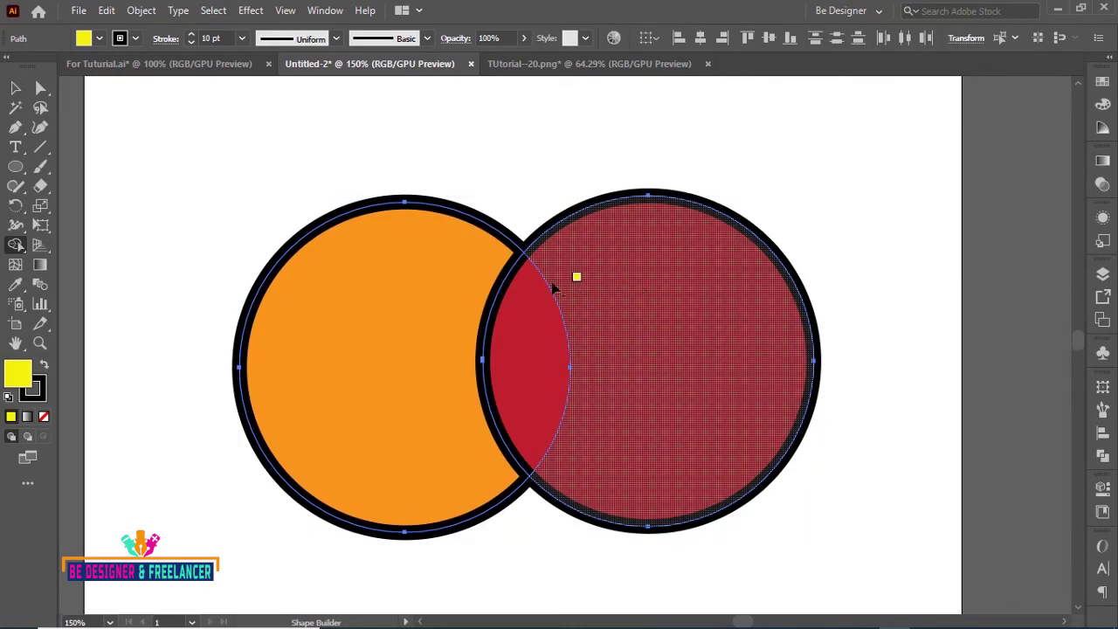
# Set Shape Builder selection to Straight Line and join both circles into one yellow shape.
pyautogui.doubleClick(16, 245)
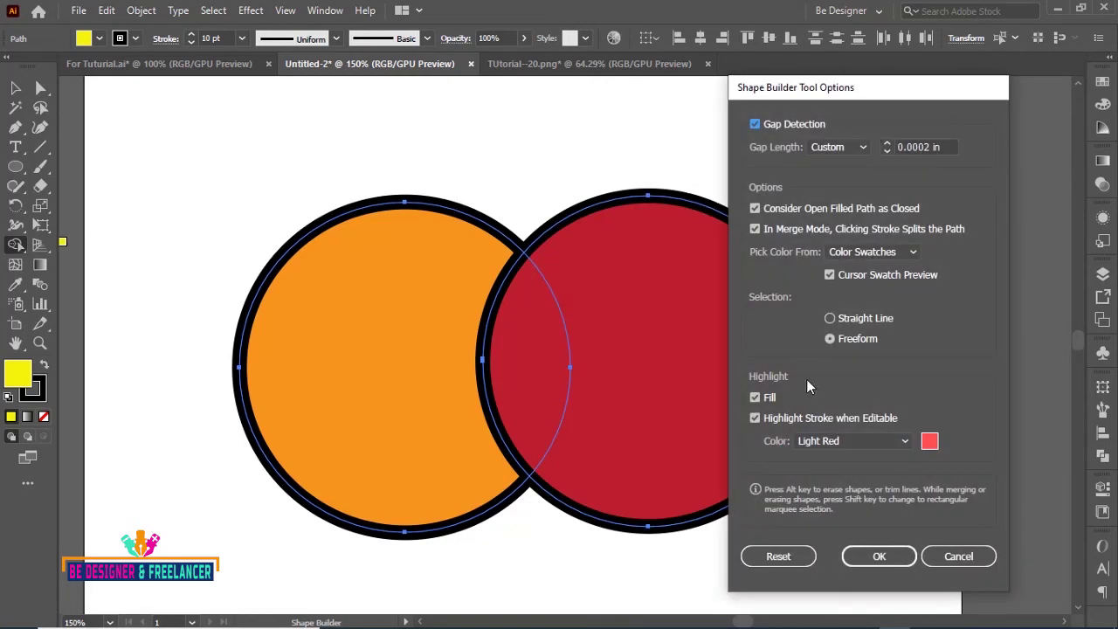
pyautogui.click(830, 319)
pyautogui.click(879, 556)
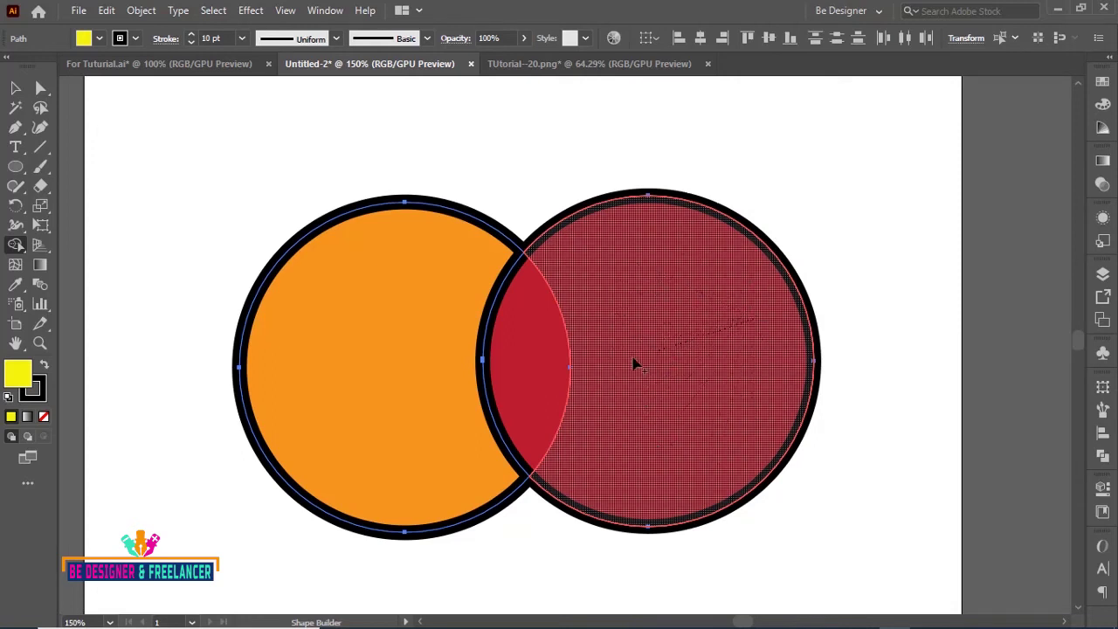
pyautogui.moveTo(644, 323); pyautogui.dragTo(365, 365)
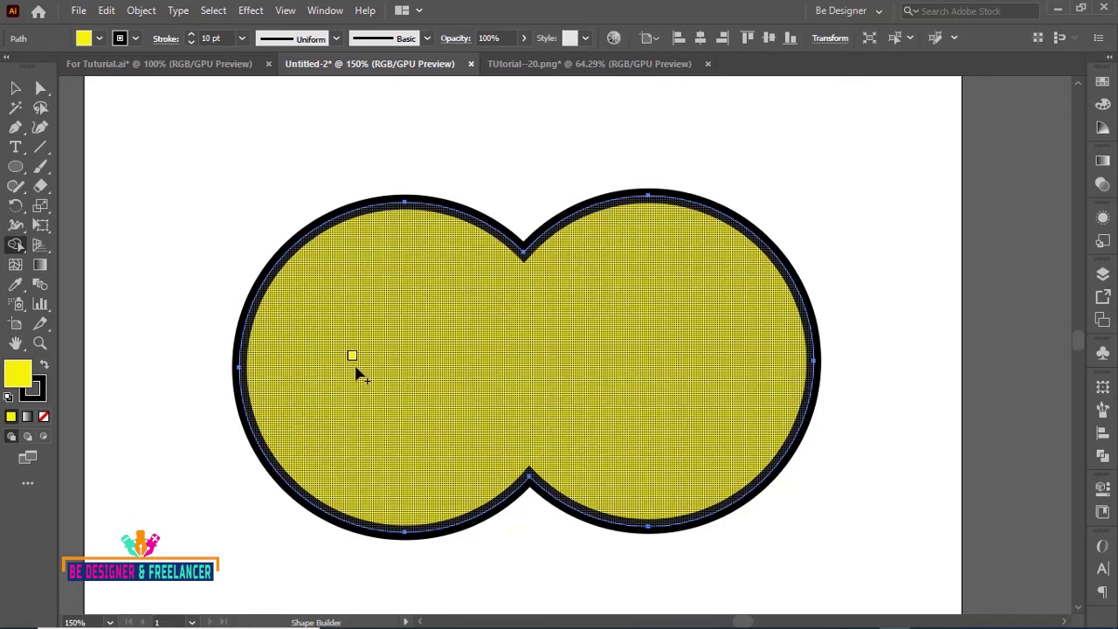
# Set the Shape Builder selection mode back to Freeform.
pyautogui.doubleClick(17, 247)
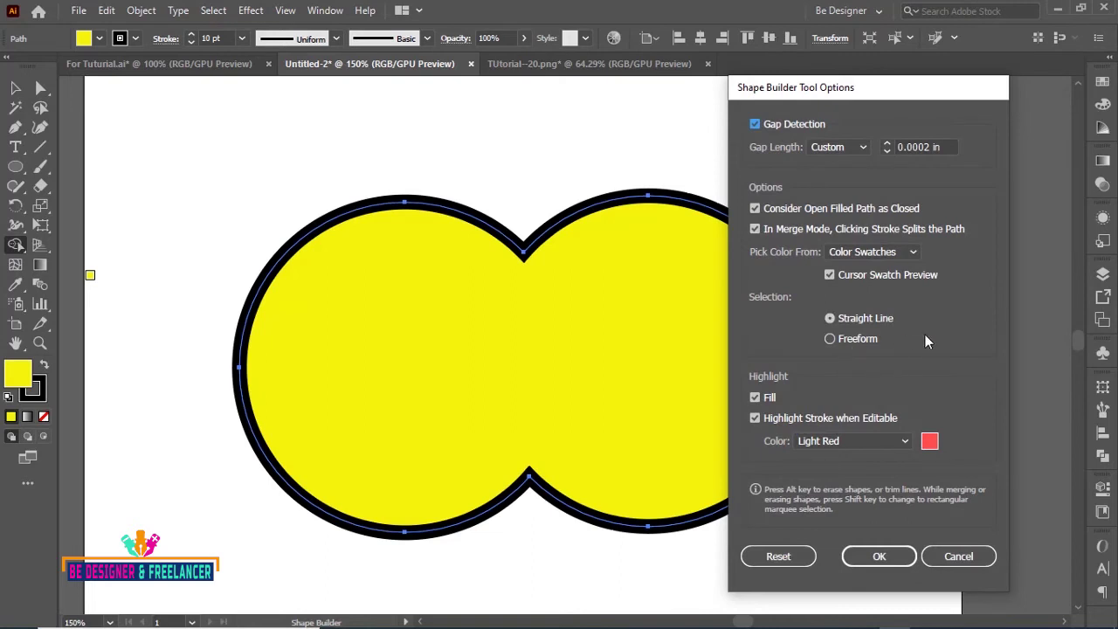
pyautogui.click(829, 339)
pyautogui.click(880, 557)
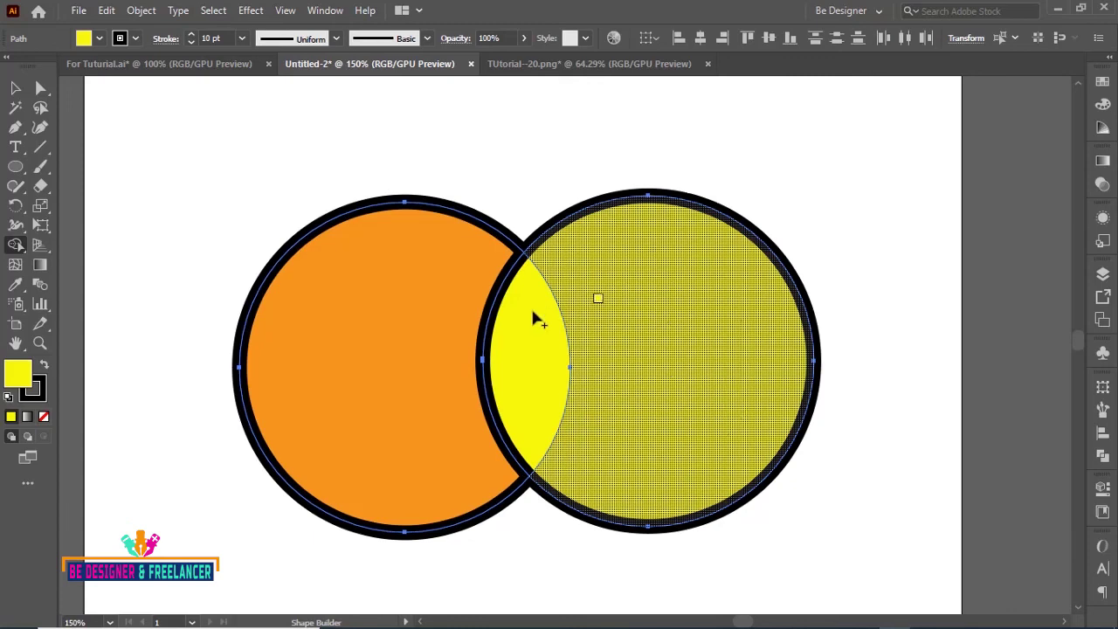
# Fill the rest of the right circle yellow and turn Highlight Fill off.
pyautogui.click(614, 361)
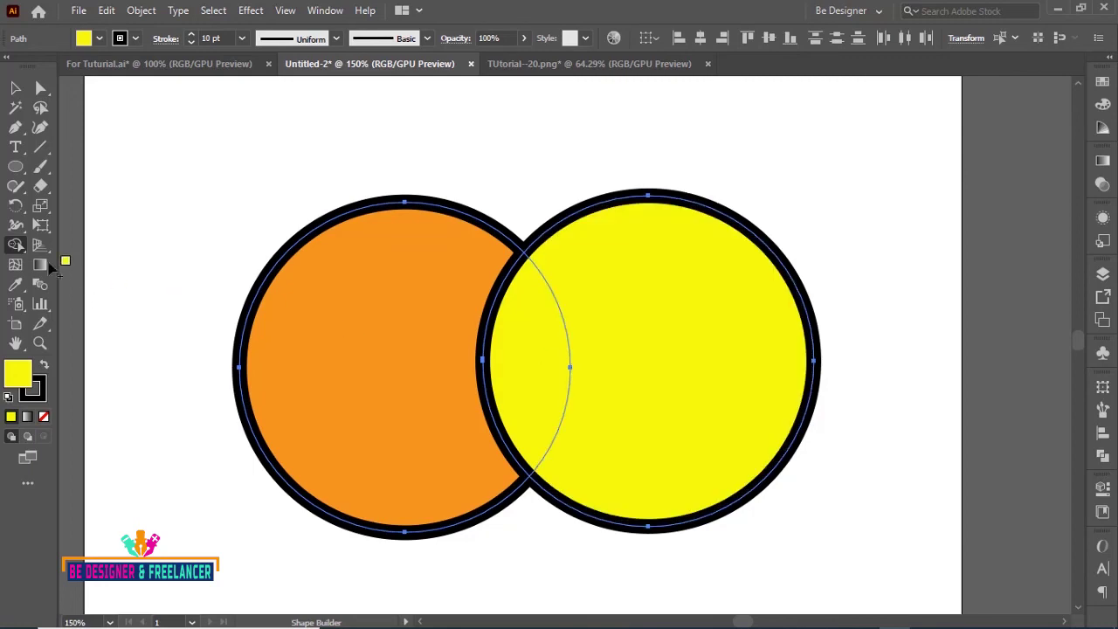
pyautogui.doubleClick(15, 245)
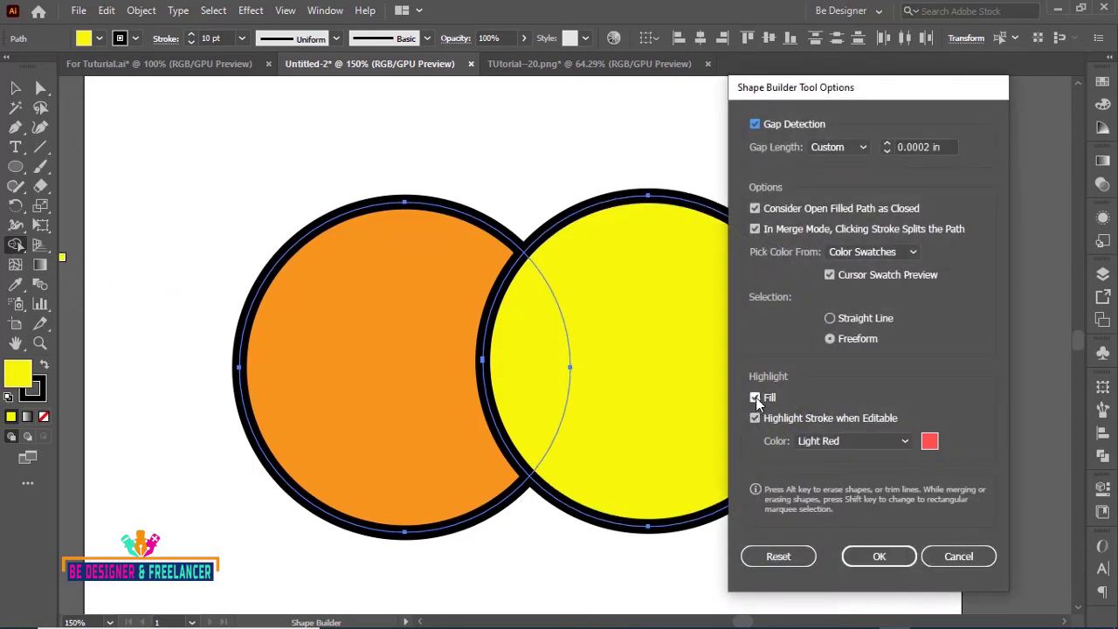
pyautogui.click(754, 398)
pyautogui.click(868, 558)
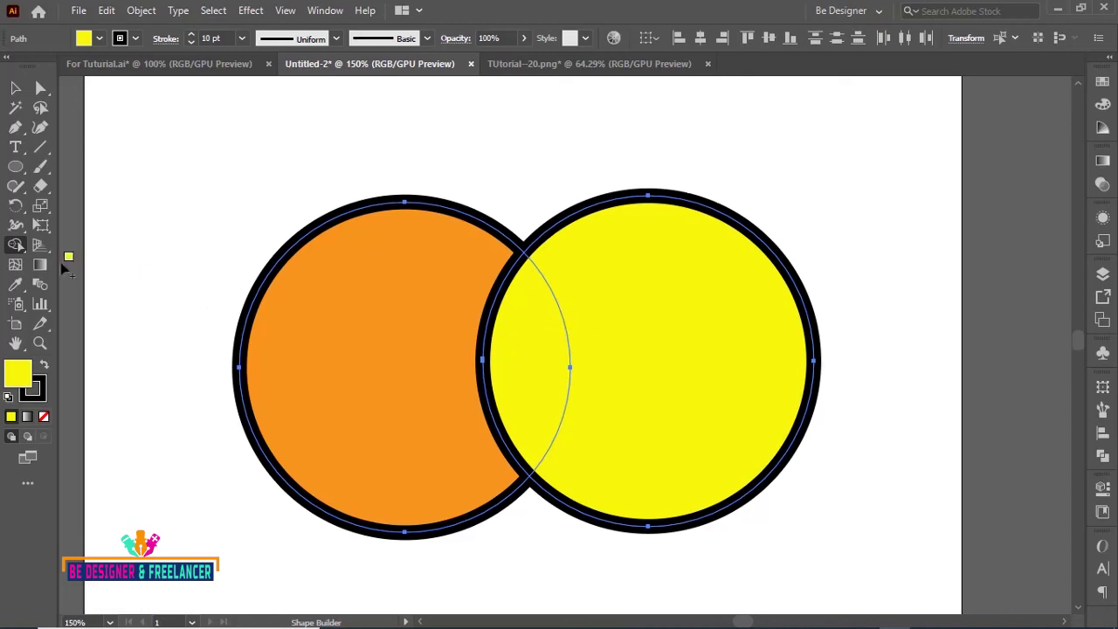
# Turn Highlight Fill back on, then reopen Shape Builder Tool Options.
pyautogui.doubleClick(17, 245)
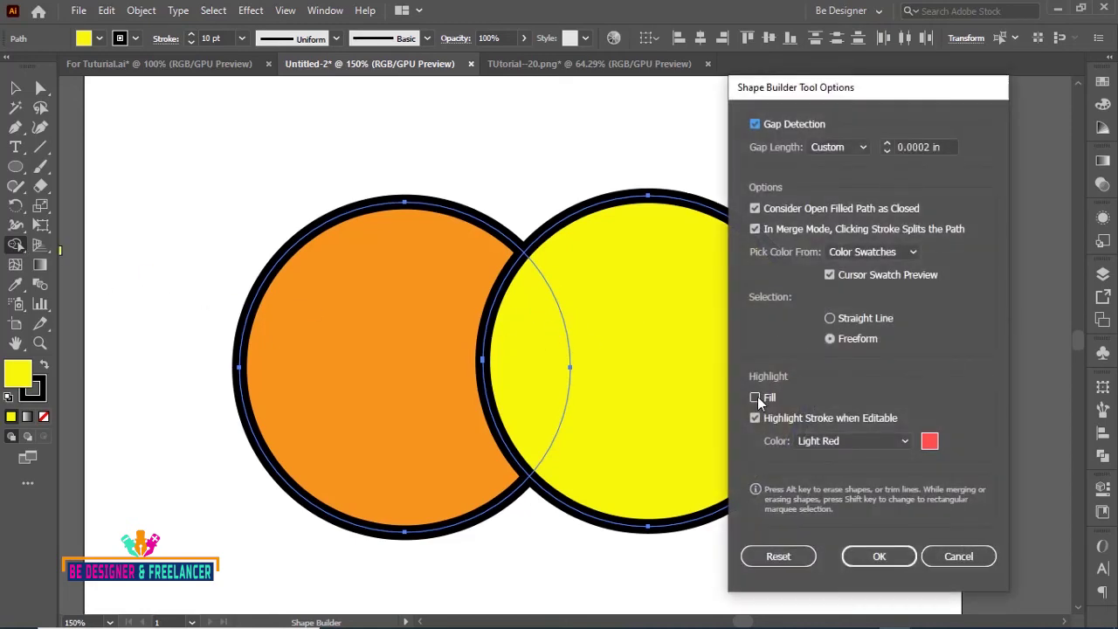
pyautogui.click(755, 398)
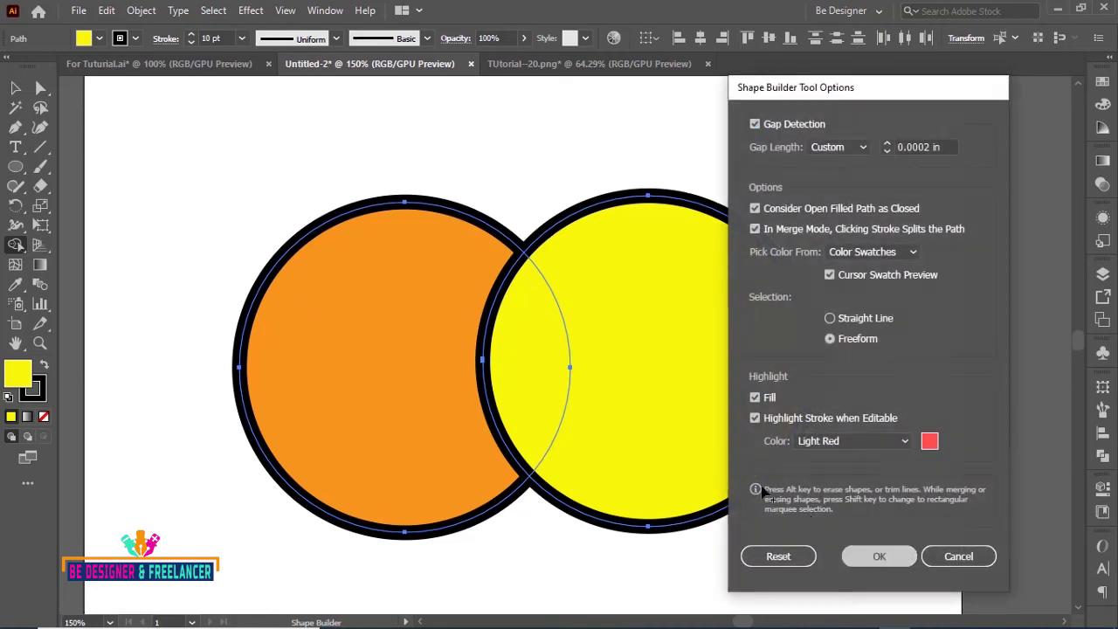
pyautogui.press('Return')
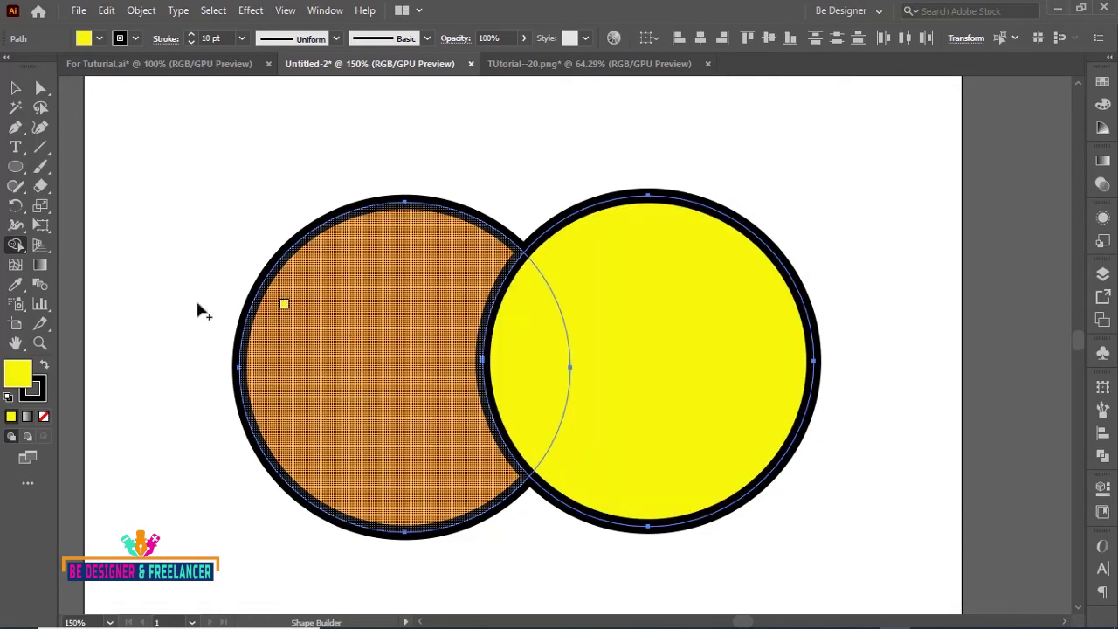
pyautogui.doubleClick(15, 246)
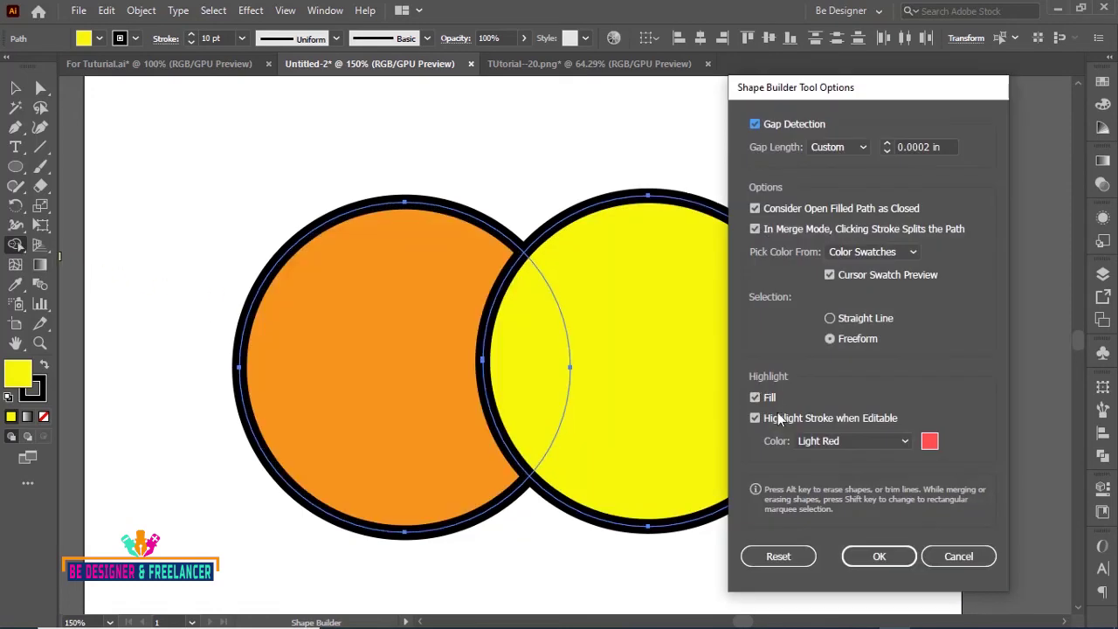
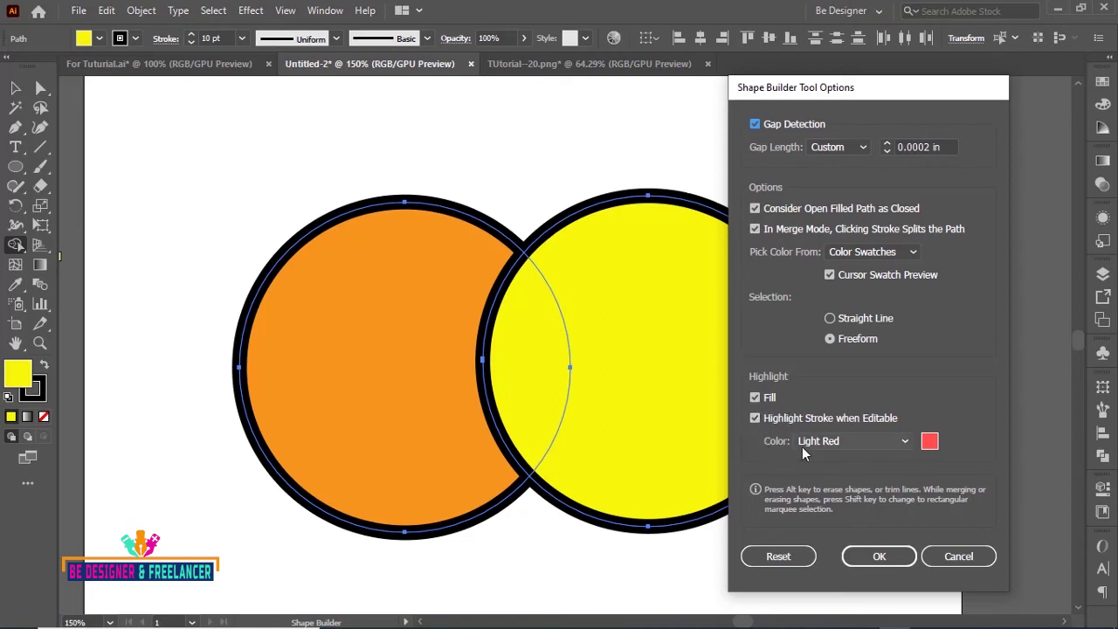
# Turn off Highlight Stroke when Editable in Shape Builder options, then fill the right crescent yellow.
pyautogui.click(876, 557)
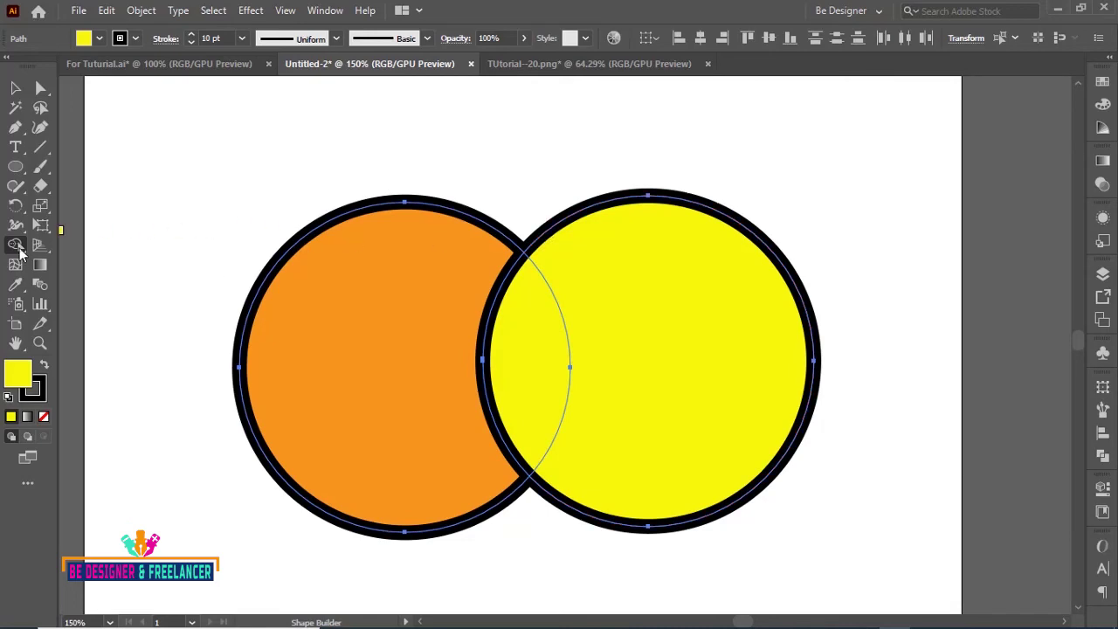
pyautogui.doubleClick(15, 245)
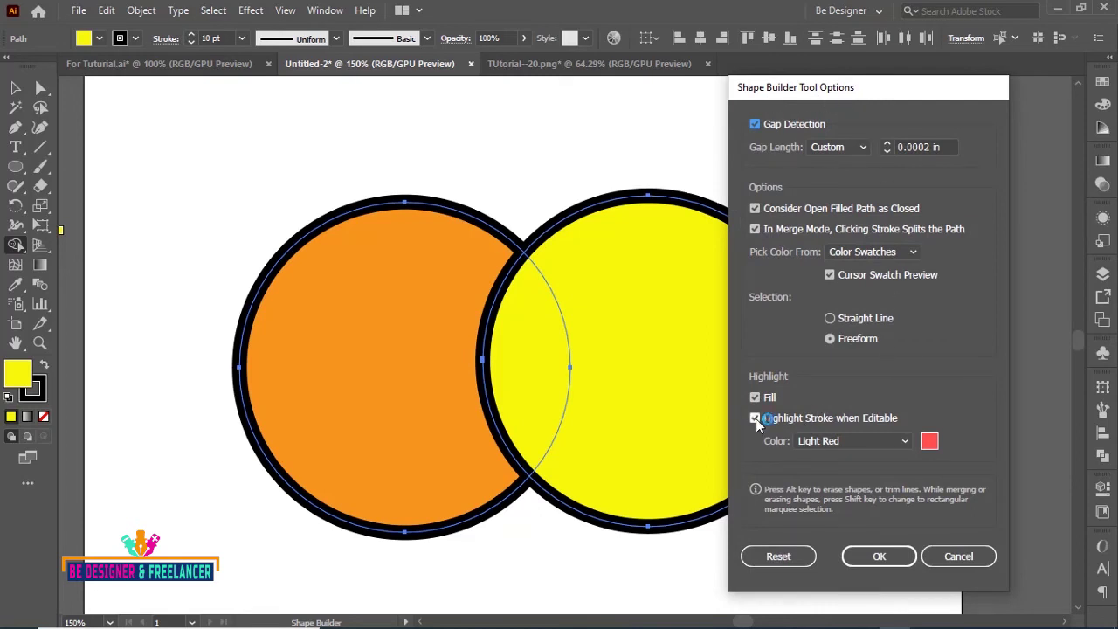
pyautogui.click(755, 418)
pyautogui.click(875, 555)
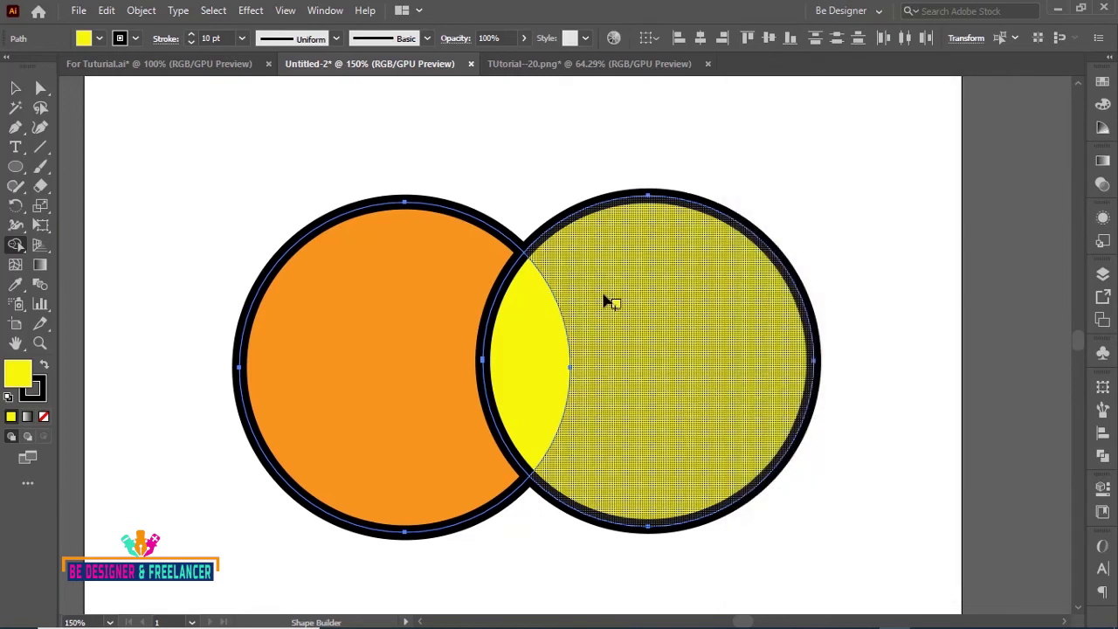
pyautogui.click(544, 223)
# Re-enable stroke highlighting and reset the Shape Builder options to their defaults.
pyautogui.doubleClick(15, 245)
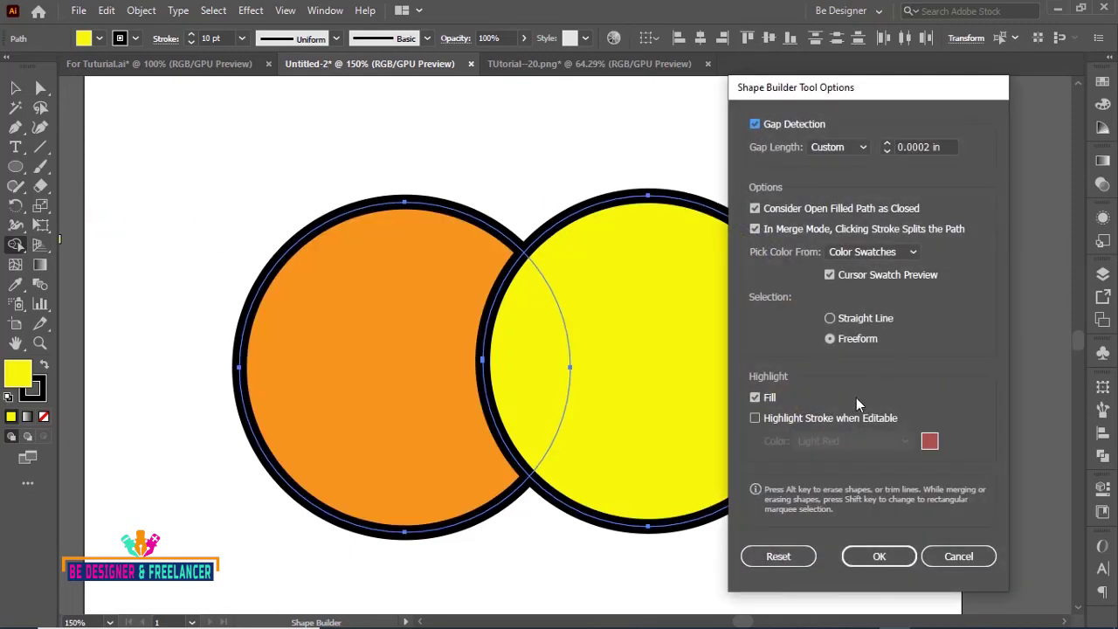
pyautogui.click(754, 418)
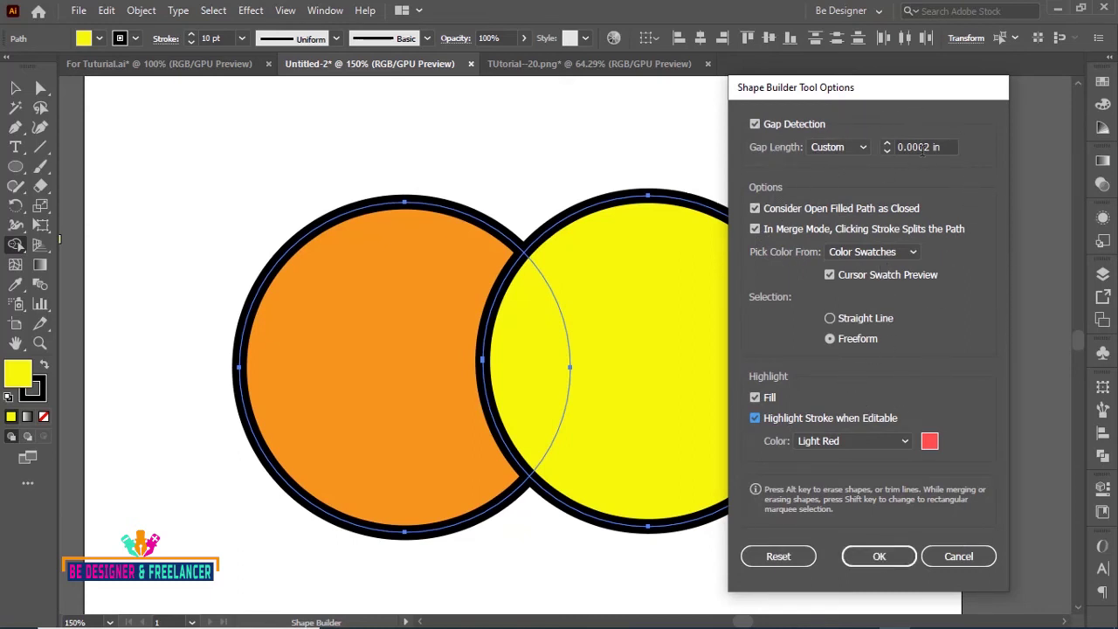
pyautogui.click(777, 557)
pyautogui.click(882, 556)
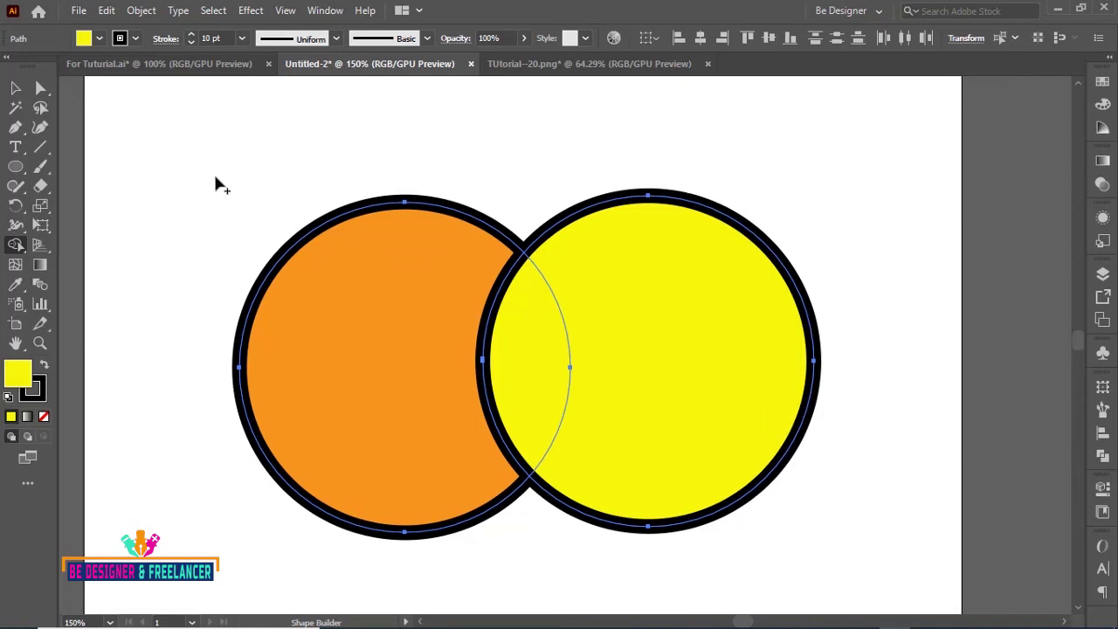
# Move the two overlapping circles to the upper right and the four-circle group onto the artboard centre.
pyautogui.click(15, 88)
pyautogui.click(365, 159)
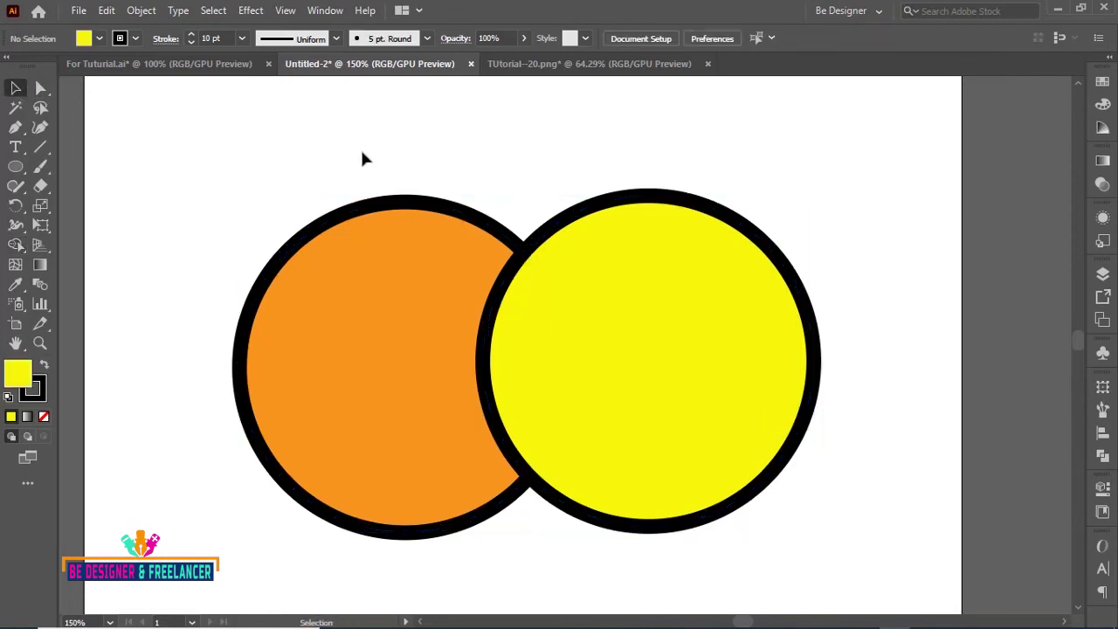
pyautogui.hotkey('ctrl', '-')
pyautogui.hotkey('ctrl', '-')
pyautogui.hotkey('ctrl', '-')
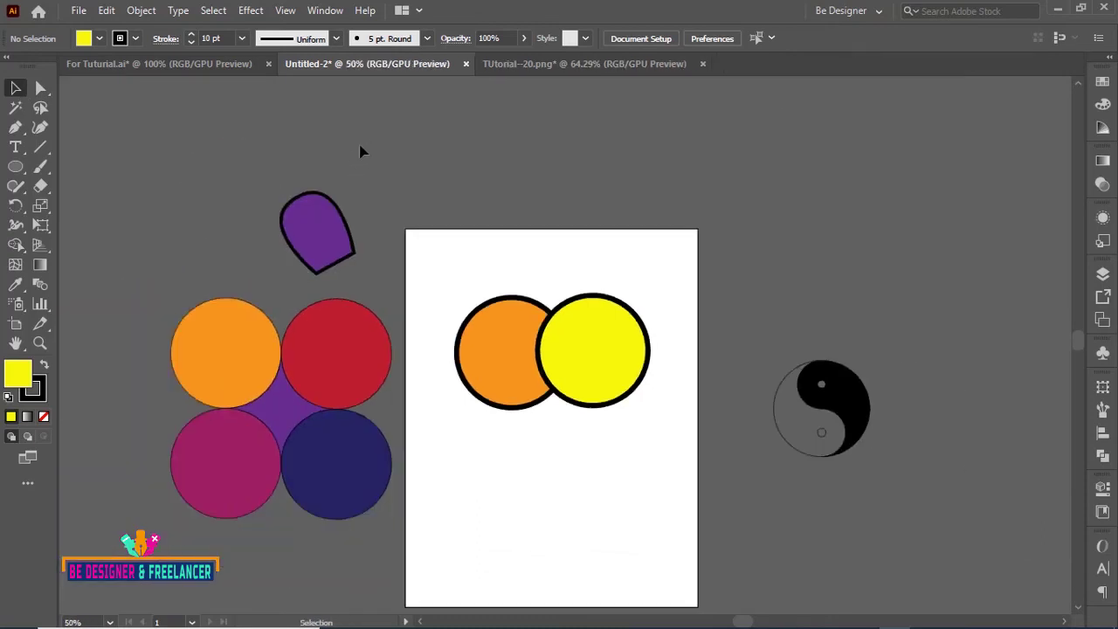
pyautogui.moveTo(499, 275)
pyautogui.mouseDown()
pyautogui.moveTo(581, 359)
pyautogui.moveTo(746, 145)
pyautogui.mouseUp()
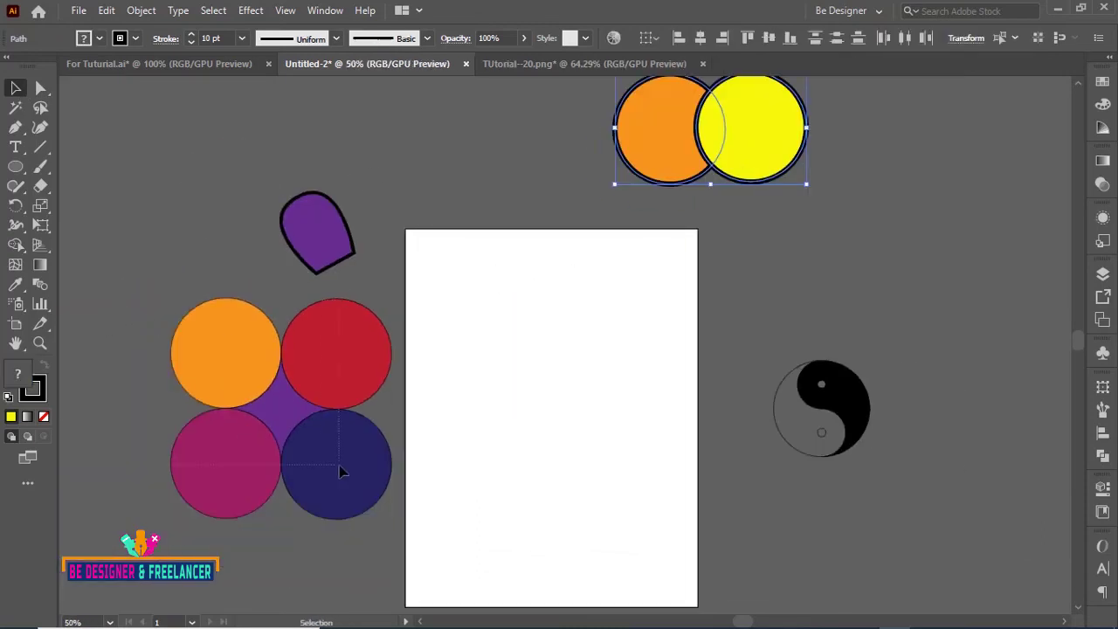
pyautogui.click(271, 390)
pyautogui.moveTo(242, 375); pyautogui.dragTo(507, 382)
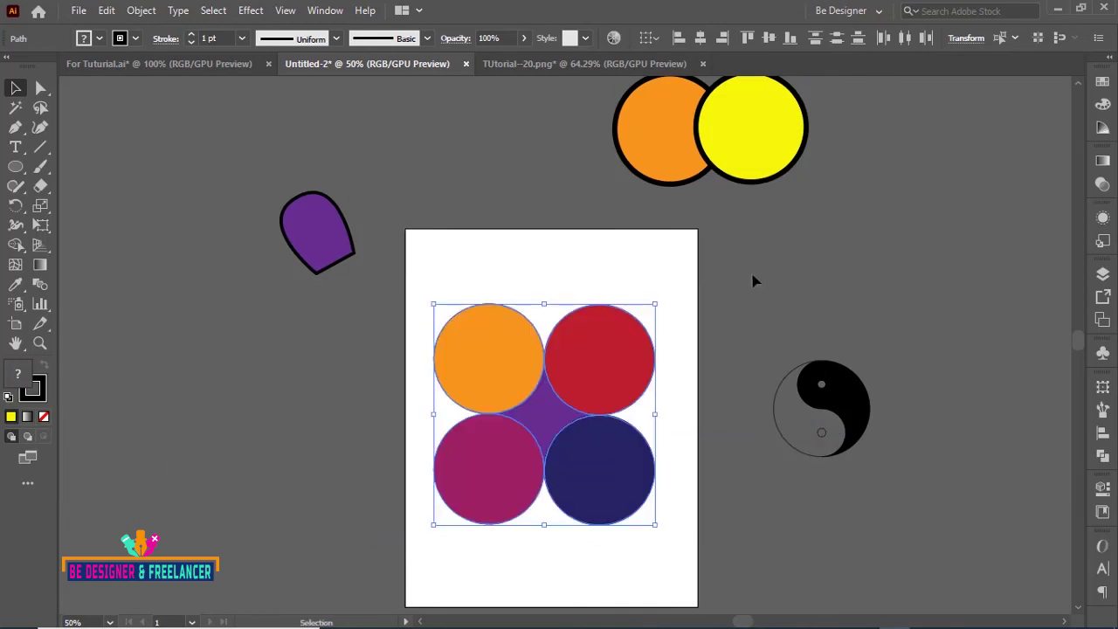
# Delete the purple centre shape between the four circles and select all four circles.
pyautogui.click(765, 268)
pyautogui.hotkey('ctrl', '+')
pyautogui.hotkey('ctrl', '+')
pyautogui.hotkey('ctrl', '+')
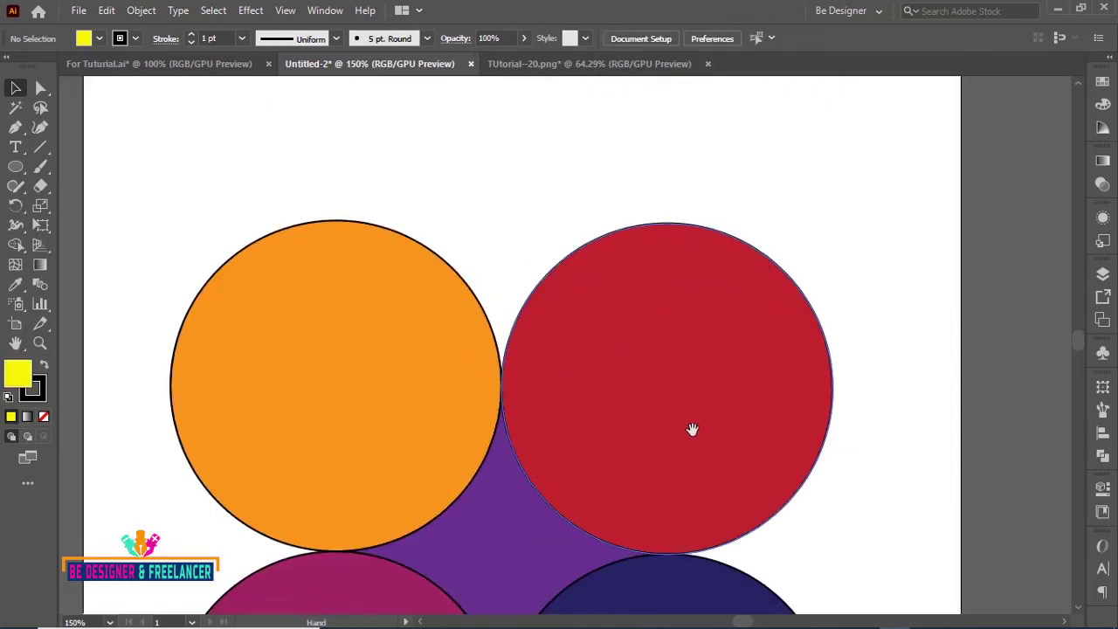
pyautogui.moveTo(691, 429); pyautogui.dragTo(740, 284)
pyautogui.click(557, 411)
pyautogui.press('Delete')
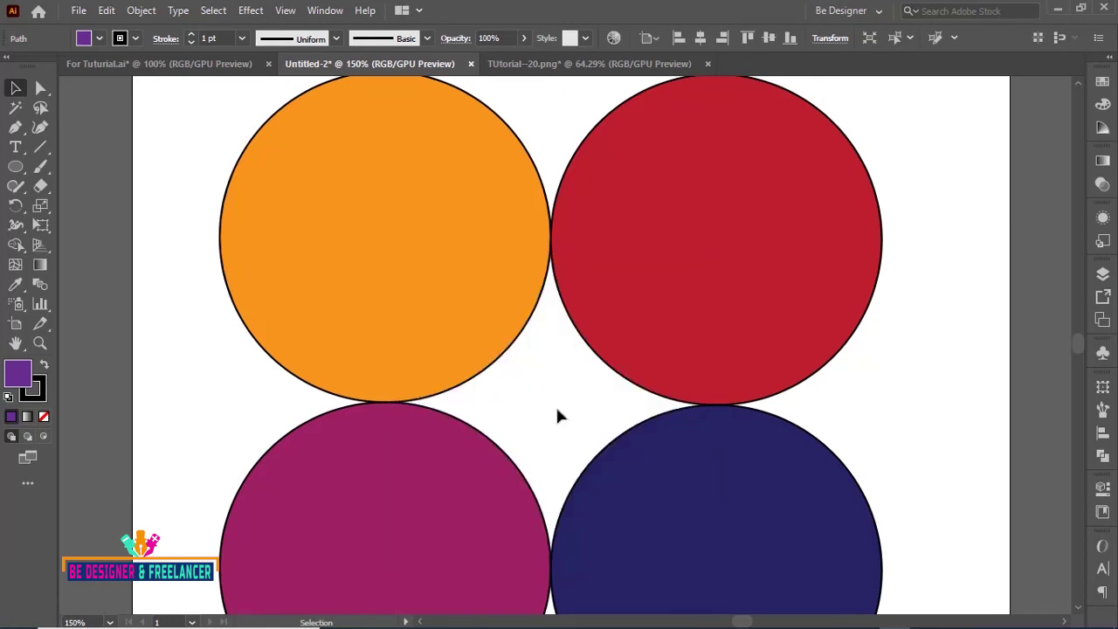
pyautogui.hotkey('ctrl', '-')
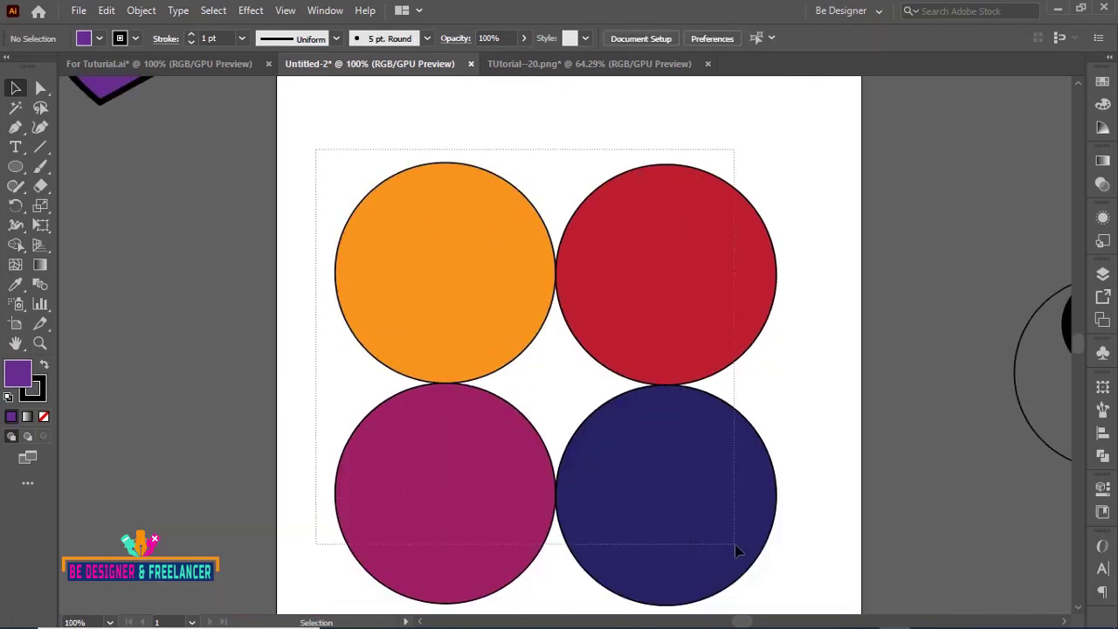
pyautogui.moveTo(317, 153); pyautogui.dragTo(736, 552)
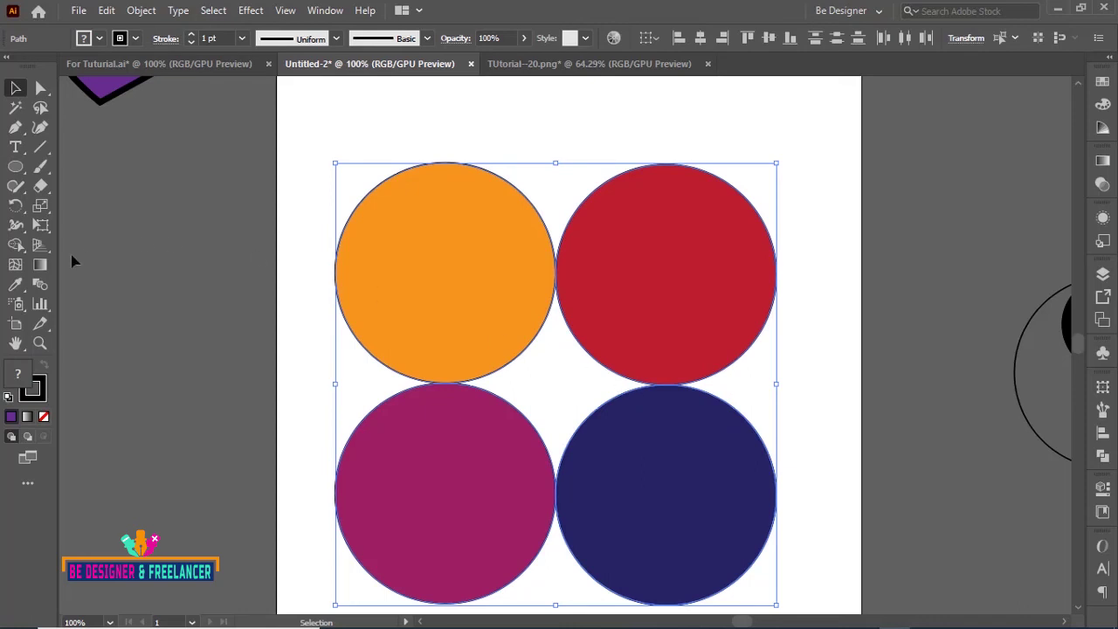
# Enable Gap Detection for Shape Builder and merge the four circles and centre gap into one purple shape.
pyautogui.doubleClick(15, 247)
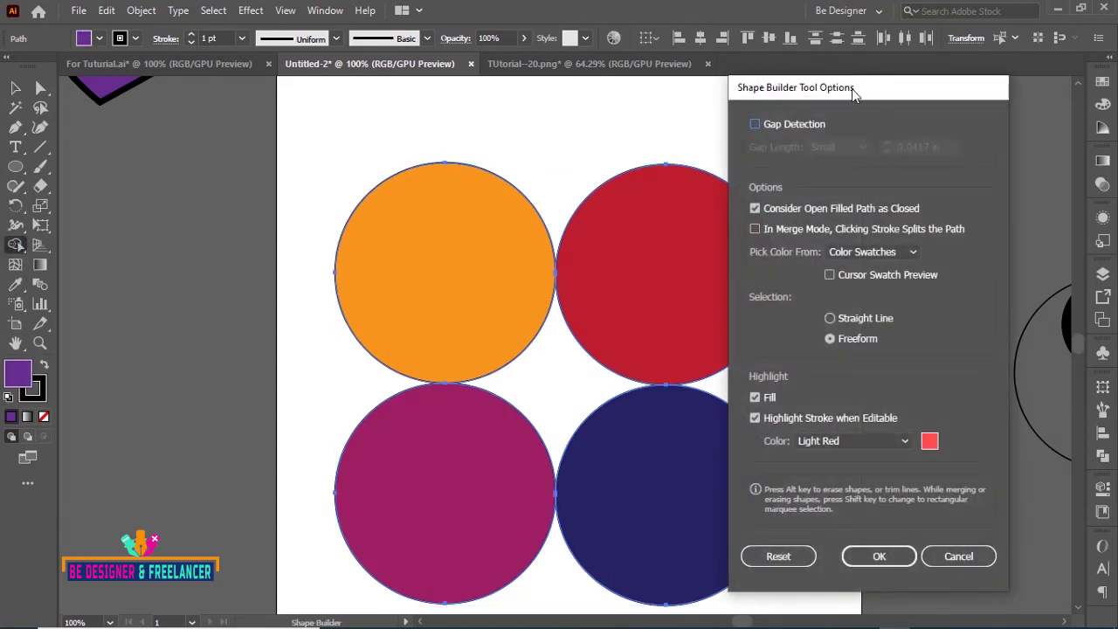
pyautogui.click(755, 124)
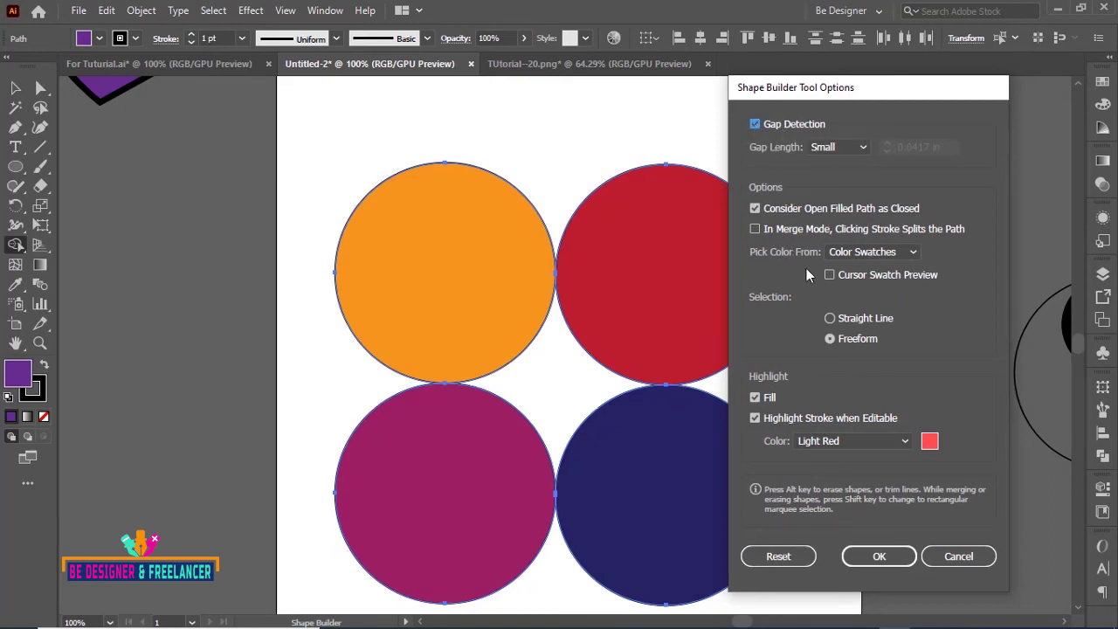
pyautogui.click(882, 556)
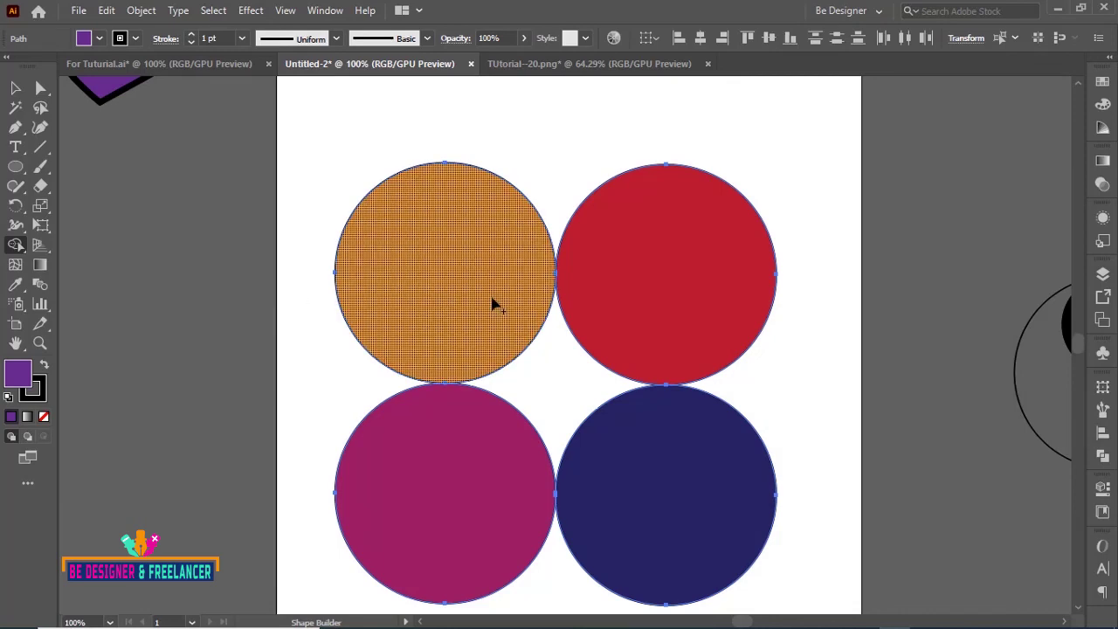
pyautogui.moveTo(437, 269)
pyautogui.mouseDown()
pyautogui.moveTo(664, 274)
pyautogui.moveTo(659, 477)
pyautogui.moveTo(611, 498)
pyautogui.moveTo(452, 499)
pyautogui.moveTo(442, 266)
pyautogui.mouseUp()
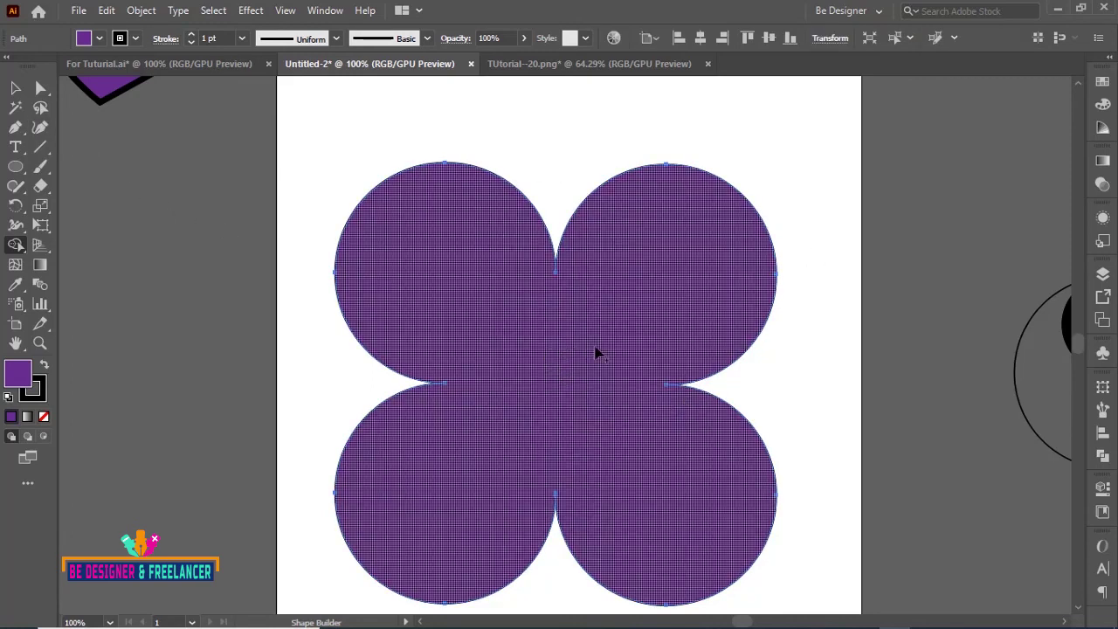
# Shrink the purple clover to about a third and move it off the artboard's left side.
pyautogui.press('v')
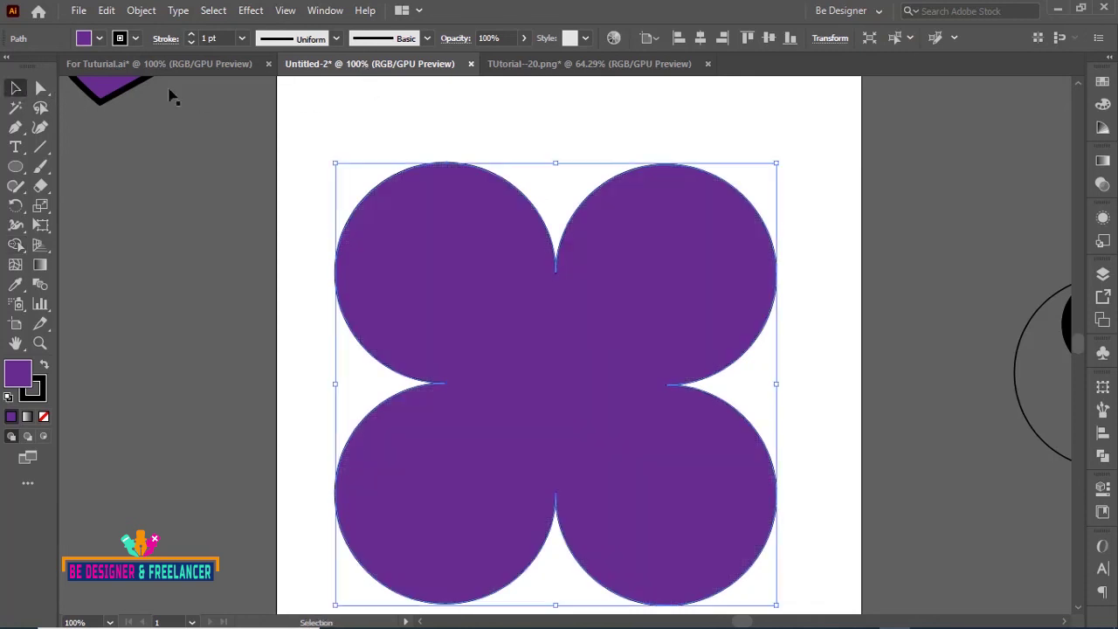
pyautogui.click(384, 173)
pyautogui.click(449, 236)
pyautogui.moveTo(335, 164); pyautogui.dragTo(478, 309)
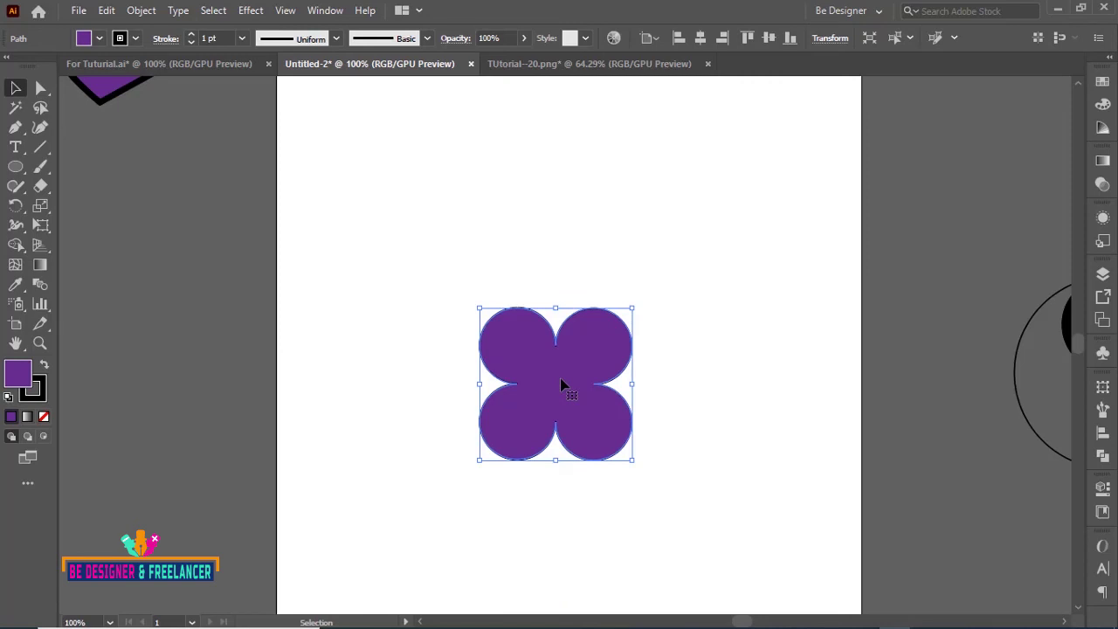
pyautogui.moveTo(562, 385)
pyautogui.mouseDown()
pyautogui.moveTo(354, 337)
pyautogui.moveTo(181, 315)
pyautogui.mouseUp()
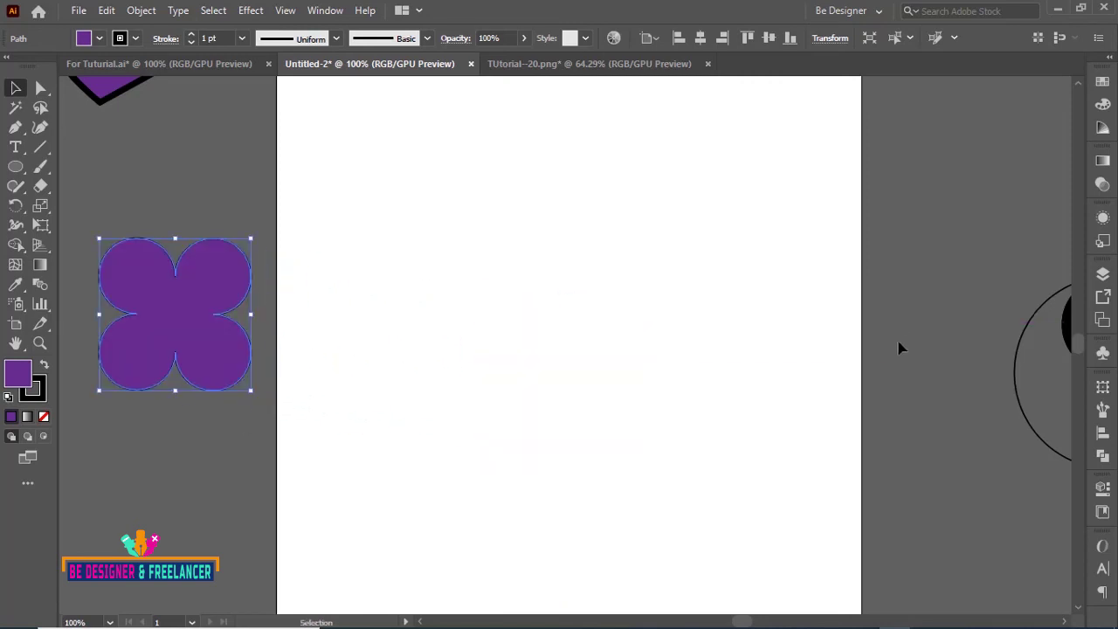
pyautogui.moveTo(941, 377); pyautogui.dragTo(679, 391)
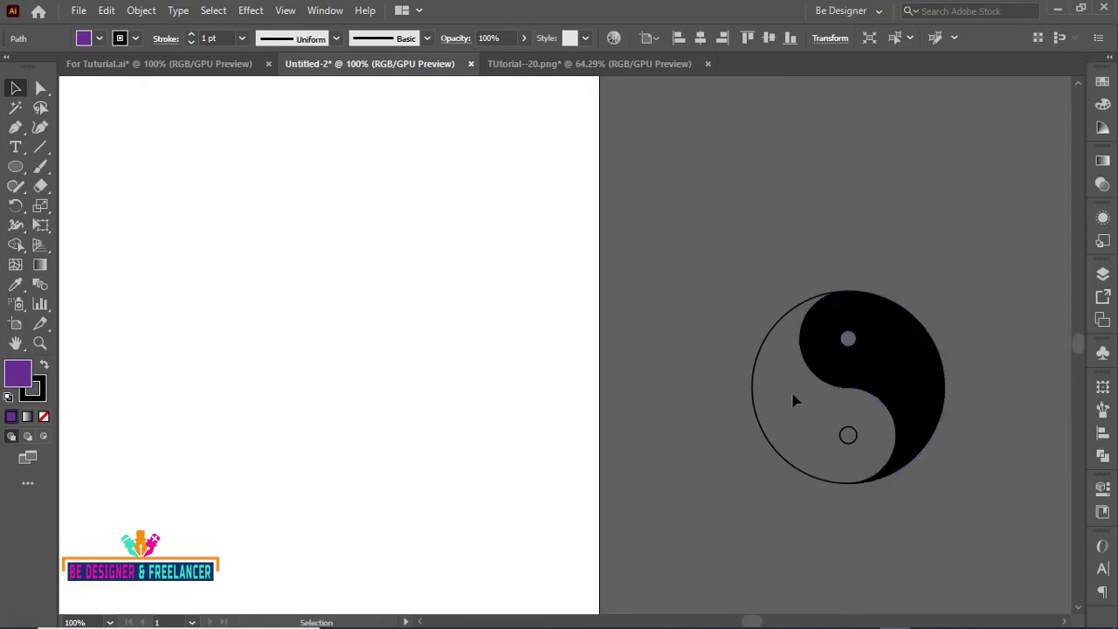
pyautogui.moveTo(365, 389); pyautogui.dragTo(659, 394)
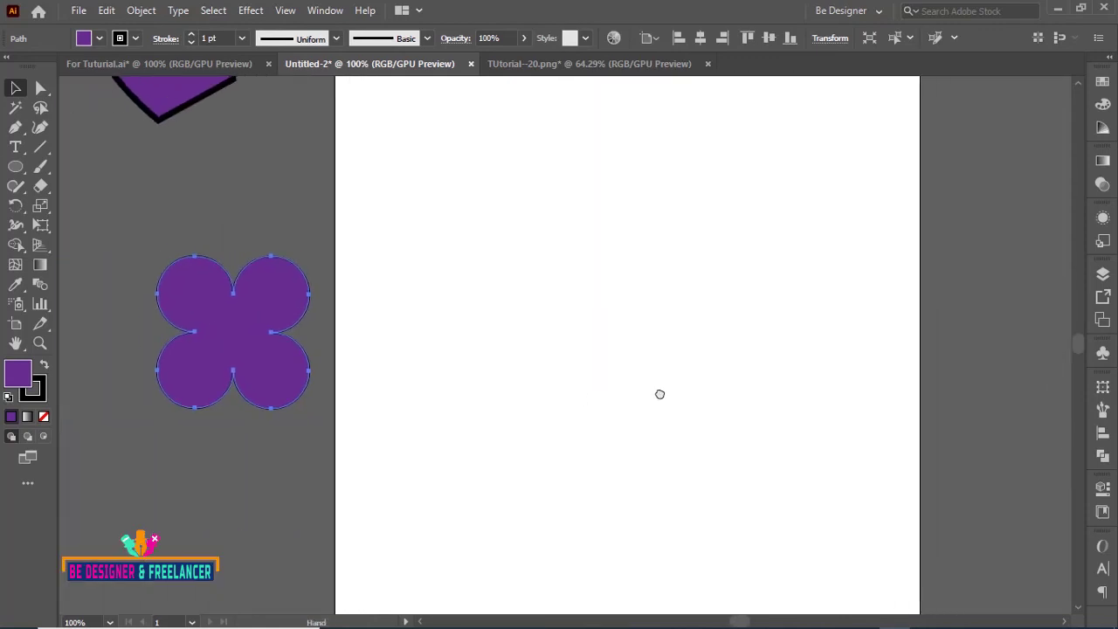
# Show the rulers and drag a horizontal and a vertical guide across the artboard.
pyautogui.press('a')
pyautogui.hotkey('ctrl', 'r')
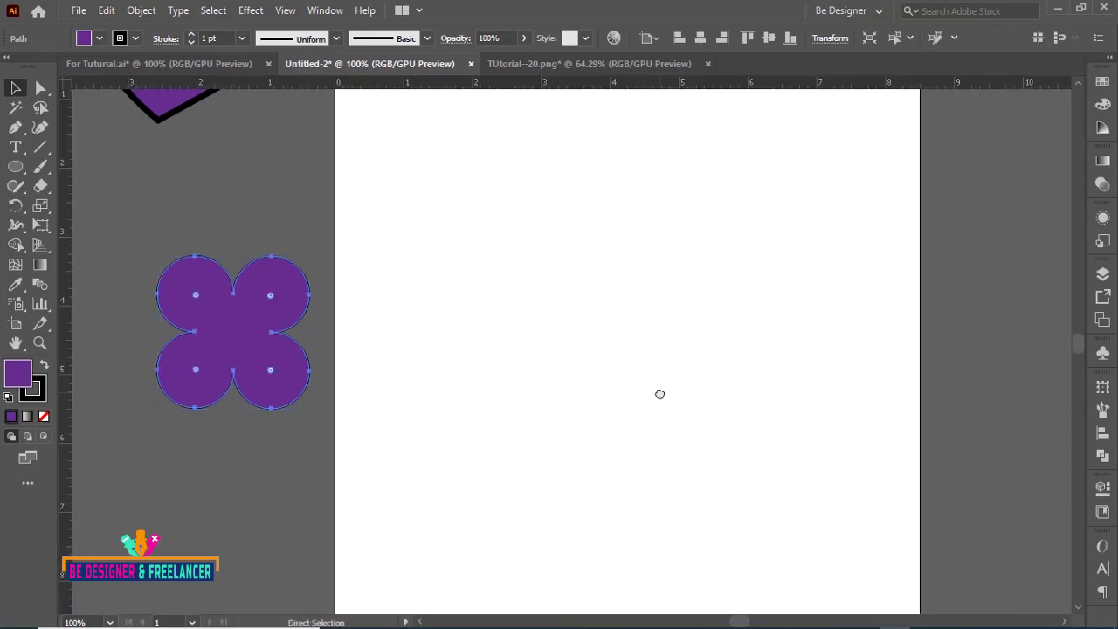
pyautogui.press('v')
pyautogui.click(271, 460)
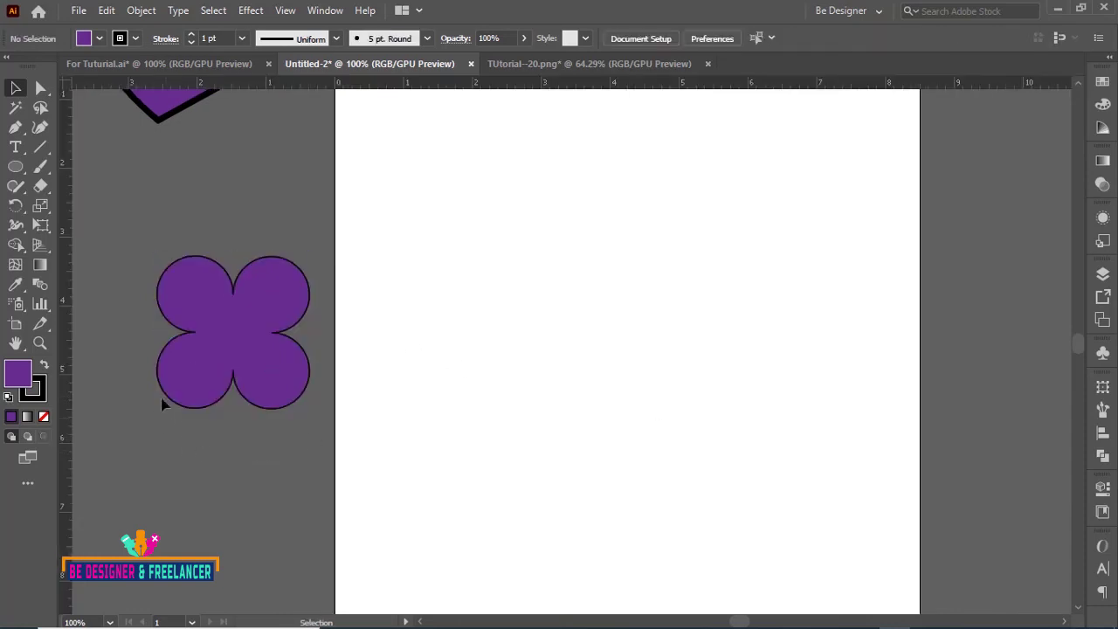
pyautogui.moveTo(591, 85); pyautogui.dragTo(594, 367)
pyautogui.moveTo(73, 414); pyautogui.dragTo(638, 402)
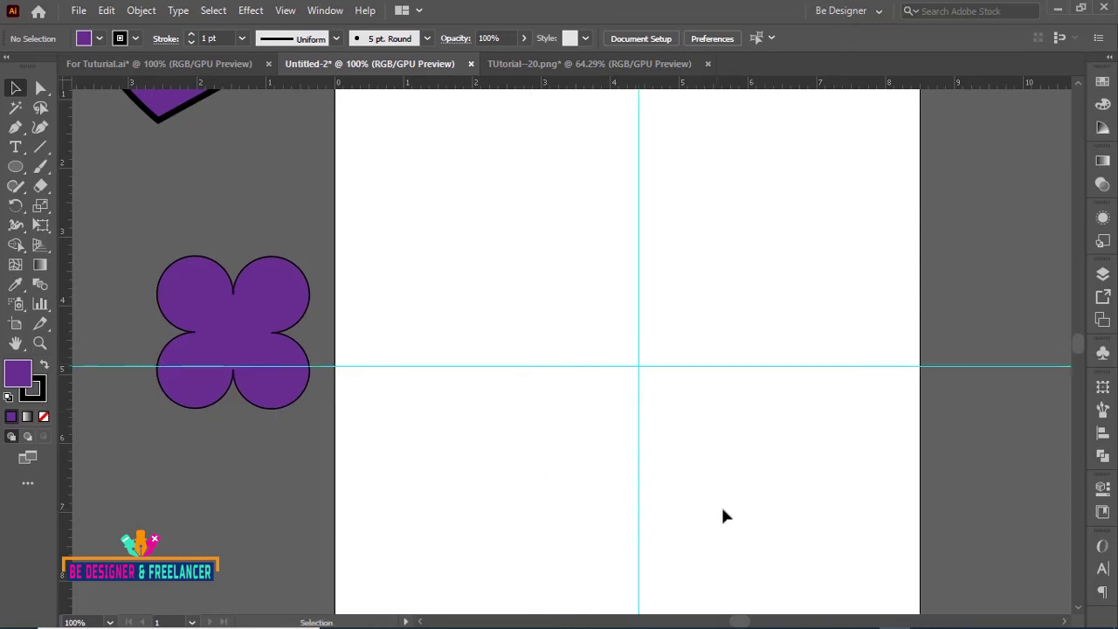
# Draw a 6 in × 6 in circle centred on the guide crossing and set its fill to None.
pyautogui.click(14, 165)
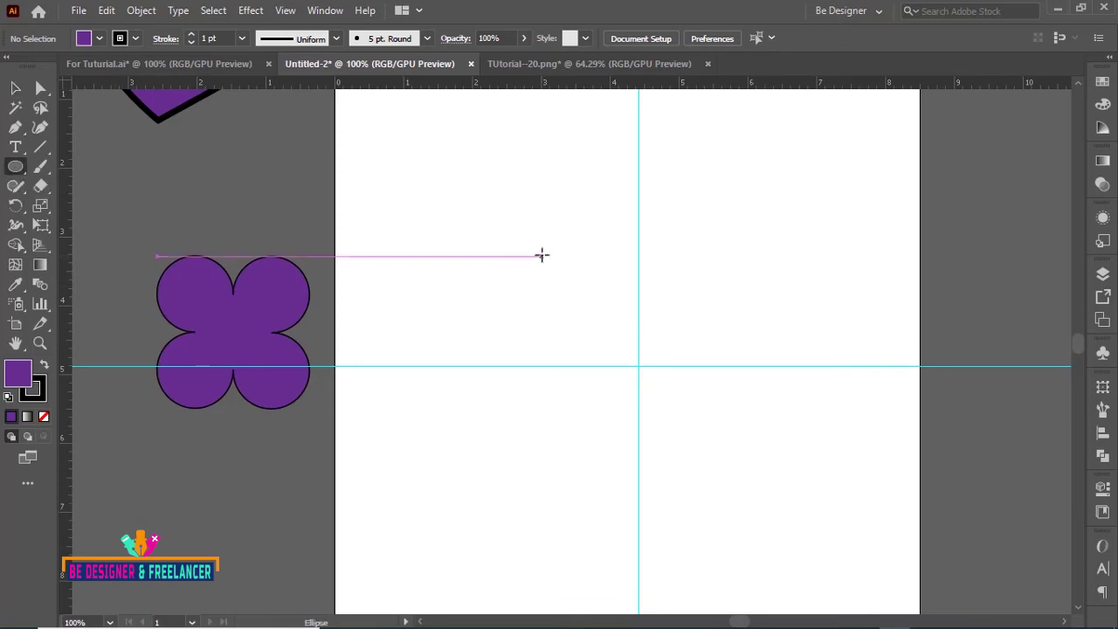
pyautogui.click(539, 269)
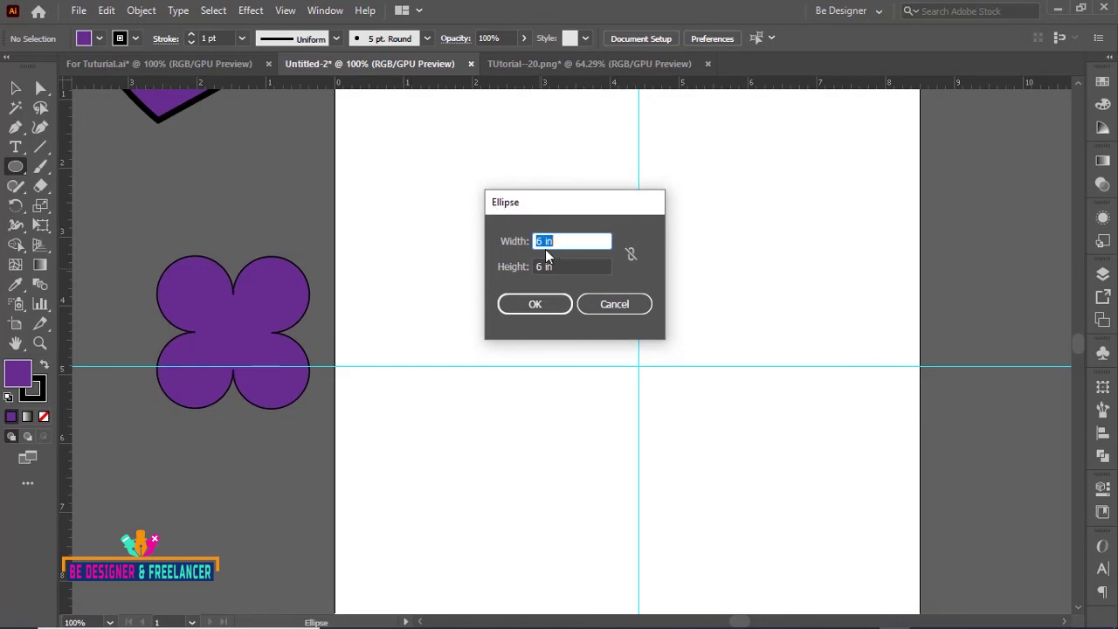
pyautogui.click(559, 309)
pyautogui.press('v')
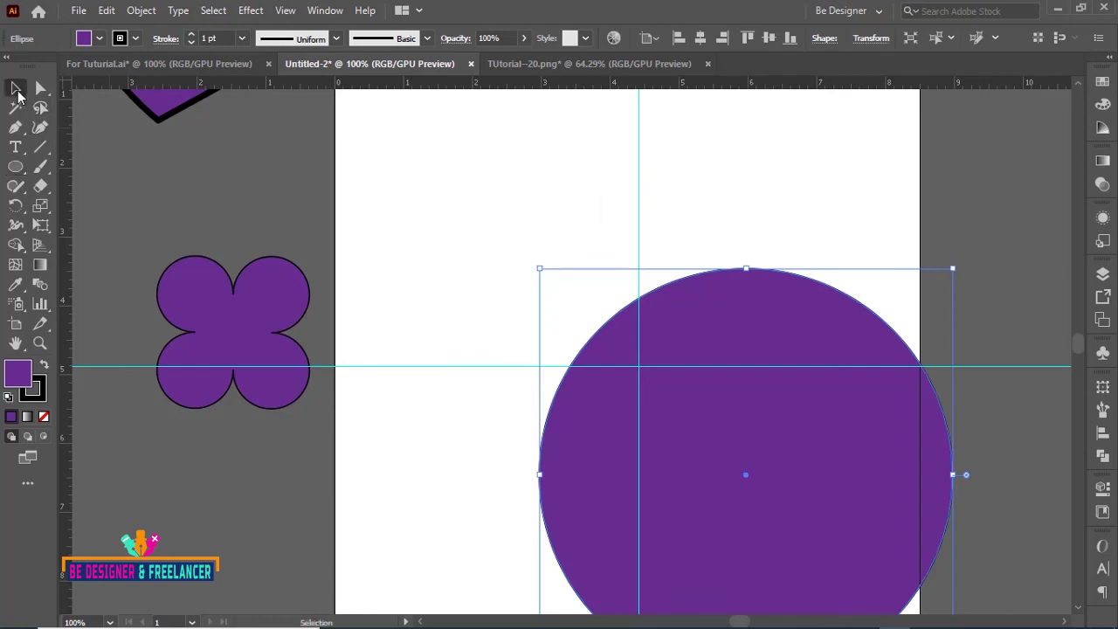
pyautogui.moveTo(704, 490)
pyautogui.mouseDown()
pyautogui.moveTo(599, 374)
pyautogui.moveTo(614, 404)
pyautogui.mouseUp()
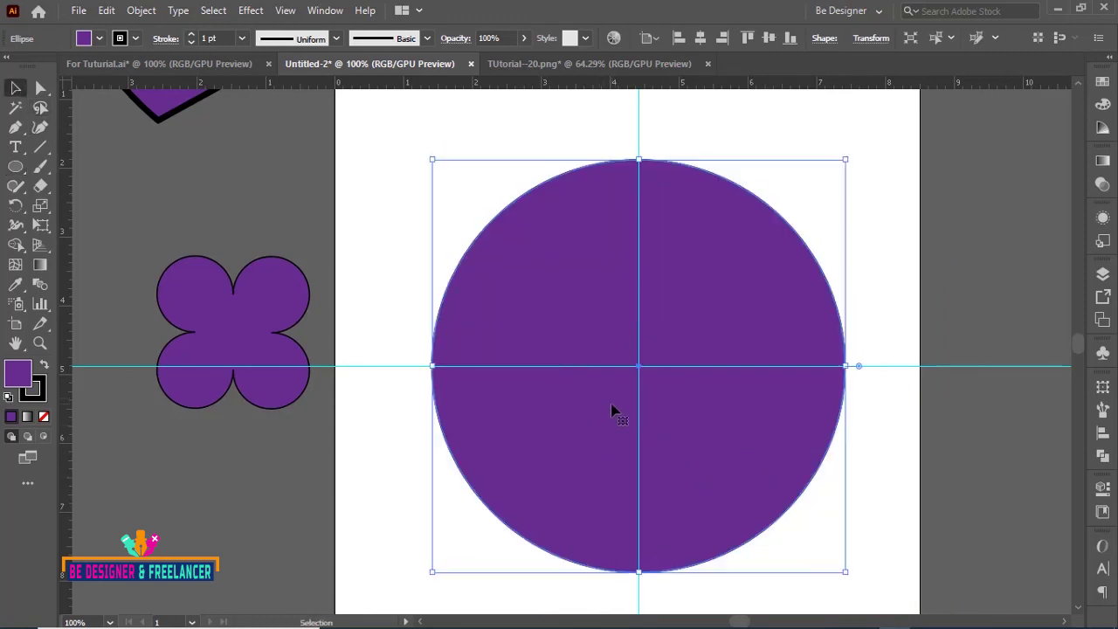
pyautogui.click(102, 37)
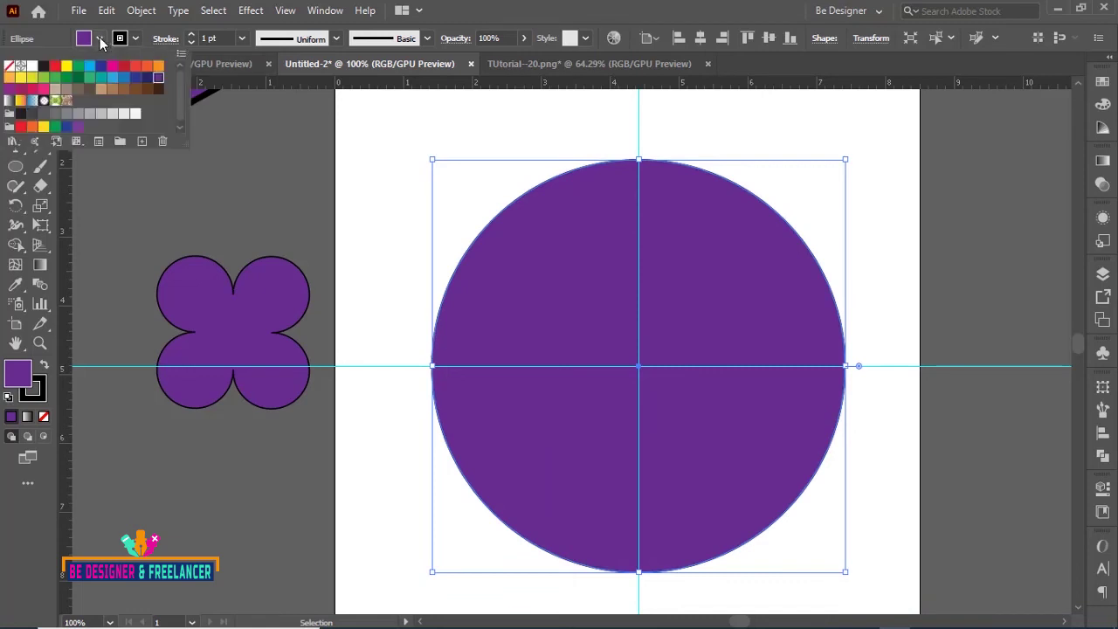
pyautogui.click(9, 66)
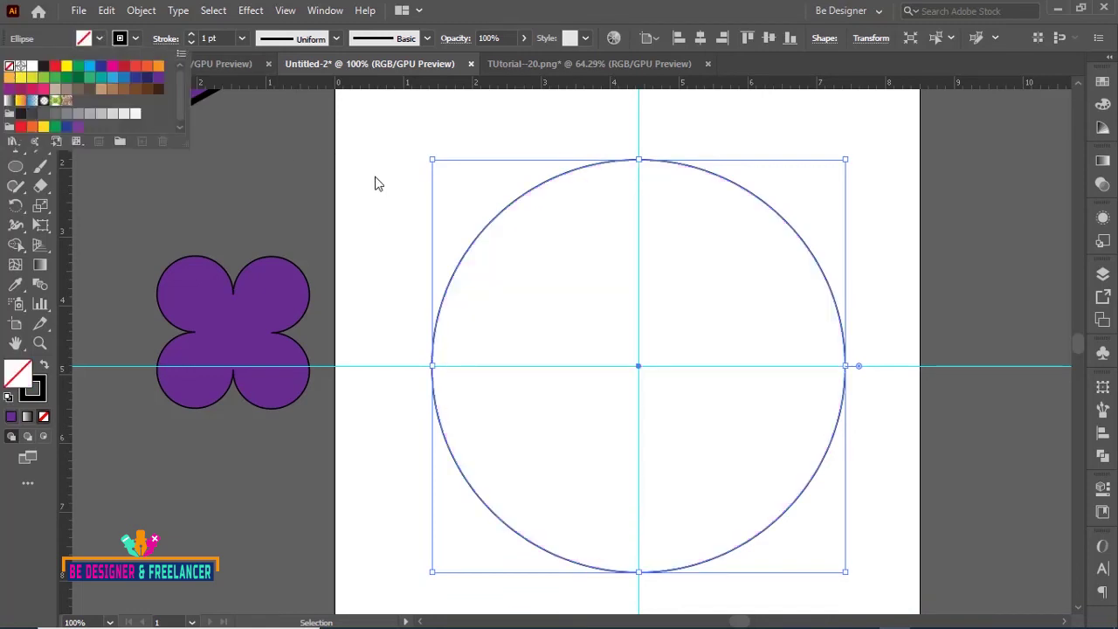
pyautogui.click(16, 166)
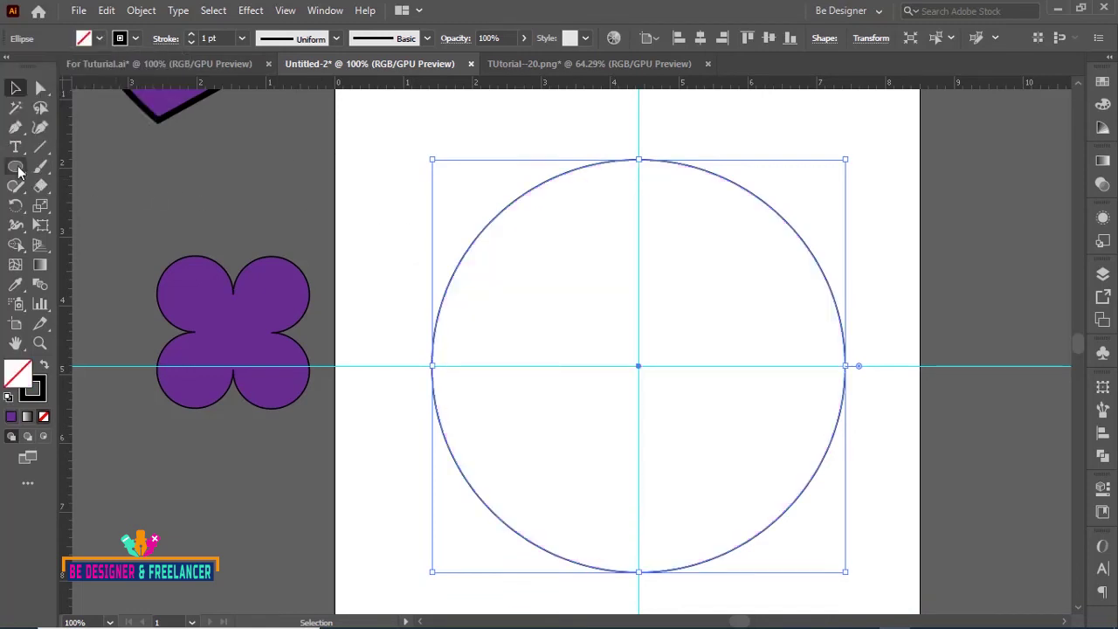
# Create a 3 in × 3 in circle with the Ellipse tool.
pyautogui.click(372, 230)
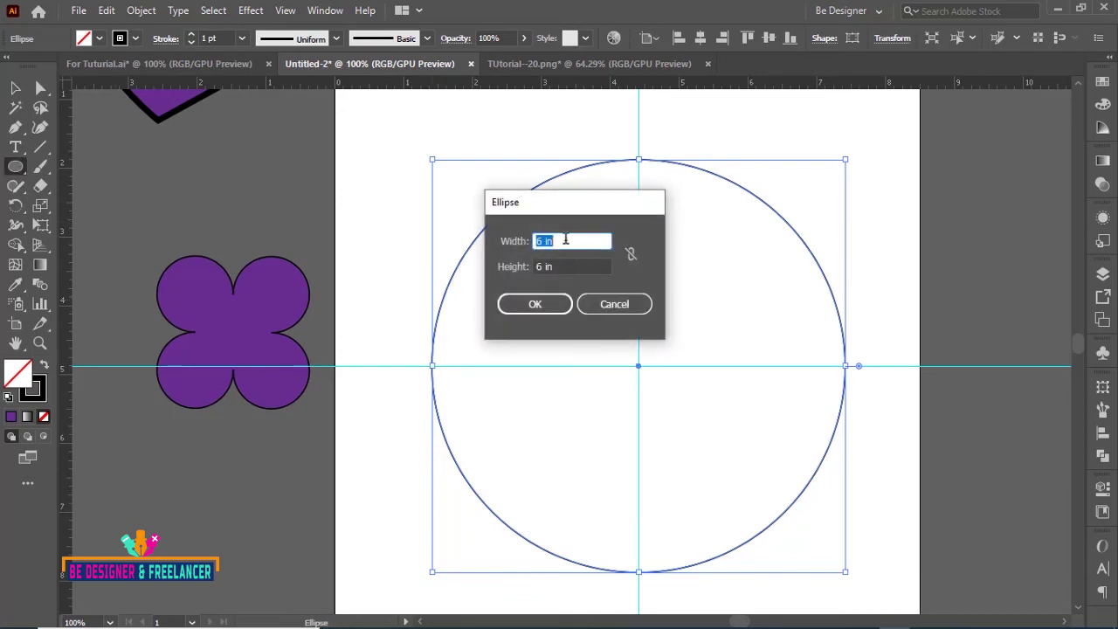
pyautogui.press('Tab')
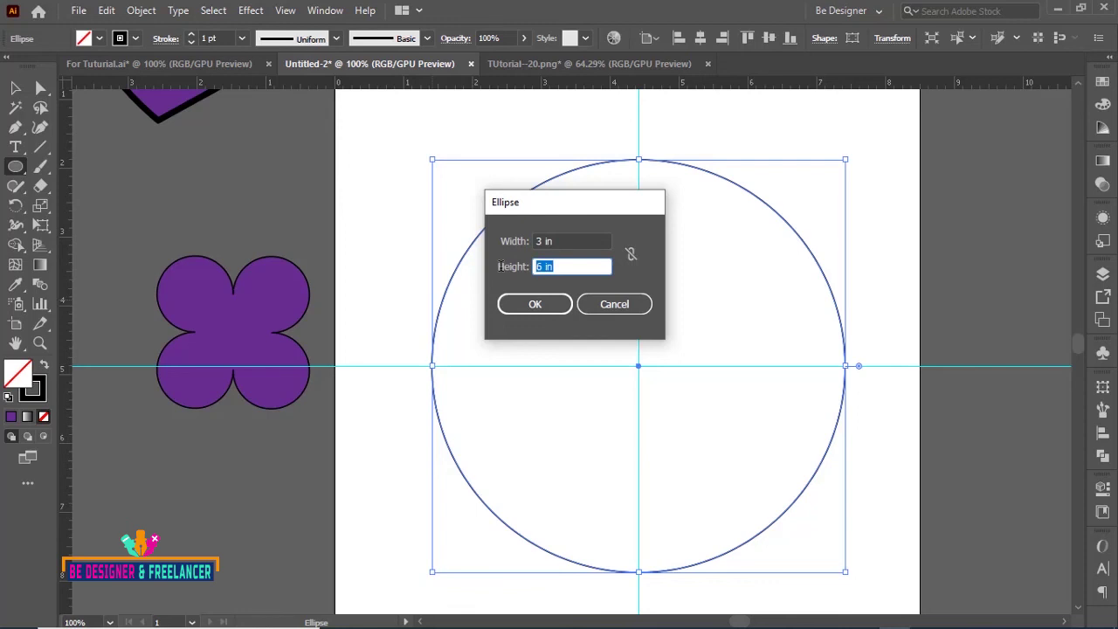
pyautogui.write('3')
pyautogui.click(544, 307)
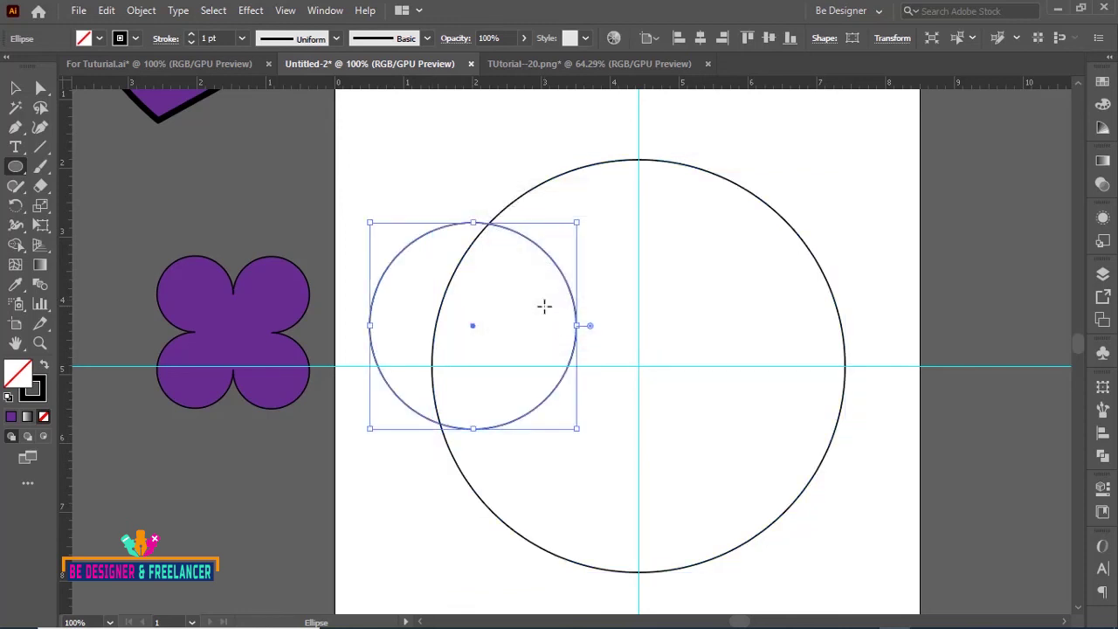
# Place the small circle at the big circle's top, aligned horizontally centred and top-aligned.
pyautogui.click(15, 88)
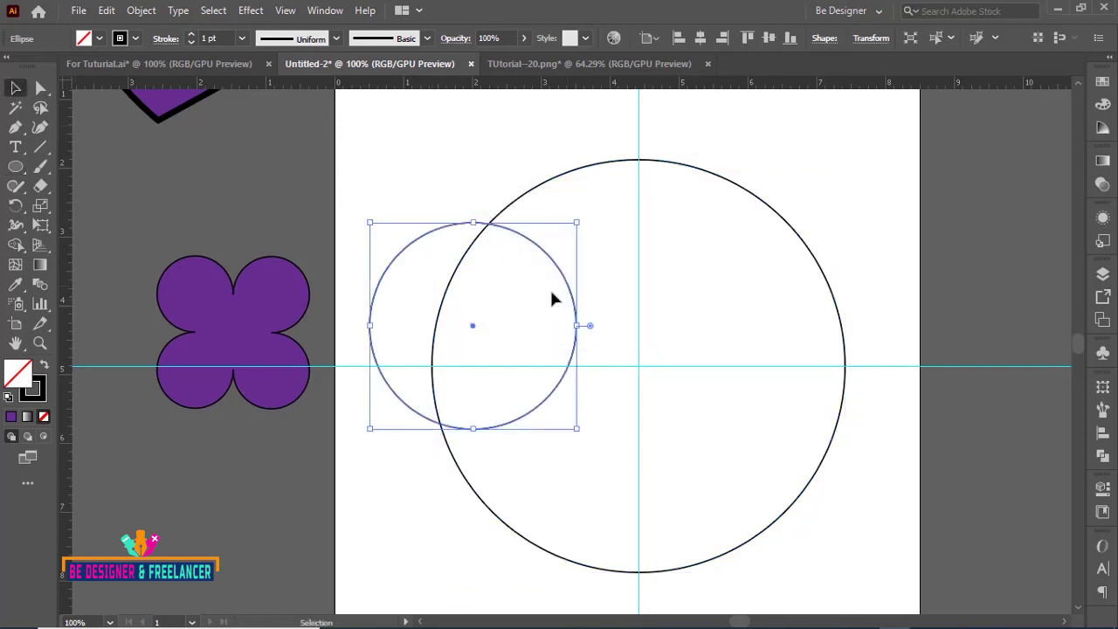
pyautogui.moveTo(406, 243)
pyautogui.mouseDown()
pyautogui.moveTo(574, 199)
pyautogui.moveTo(577, 182)
pyautogui.mouseUp()
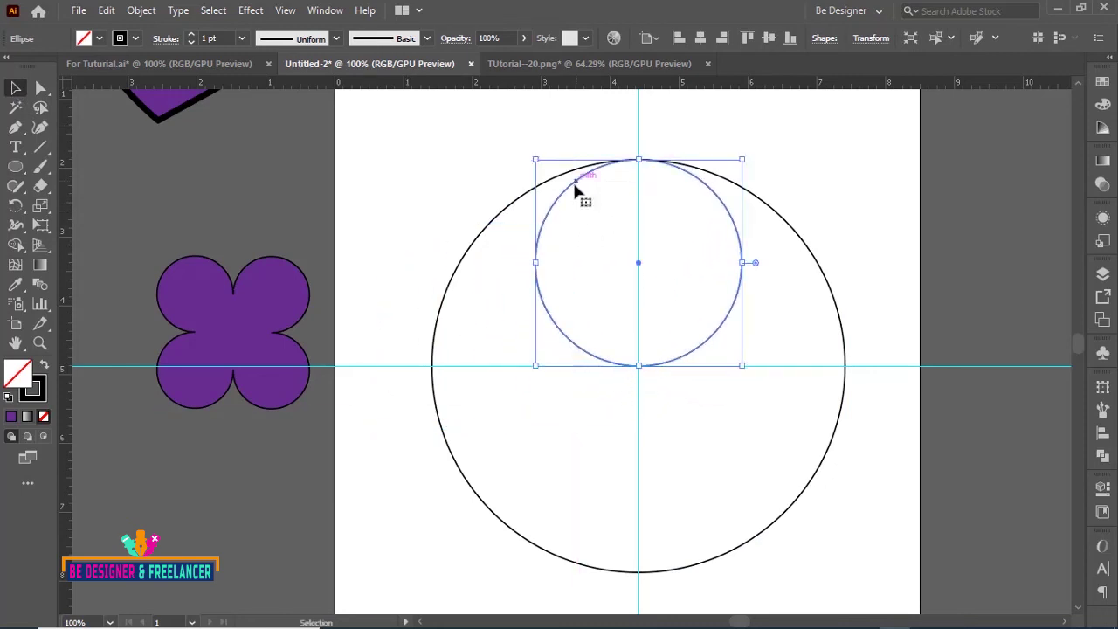
pyautogui.moveTo(477, 149); pyautogui.dragTo(573, 224)
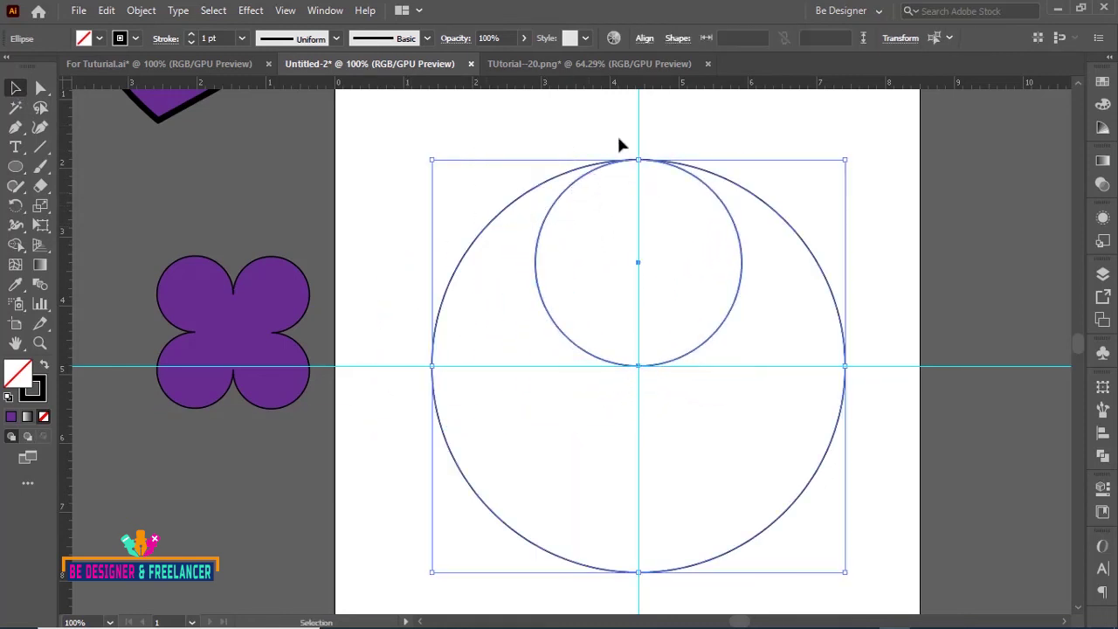
pyautogui.click(643, 38)
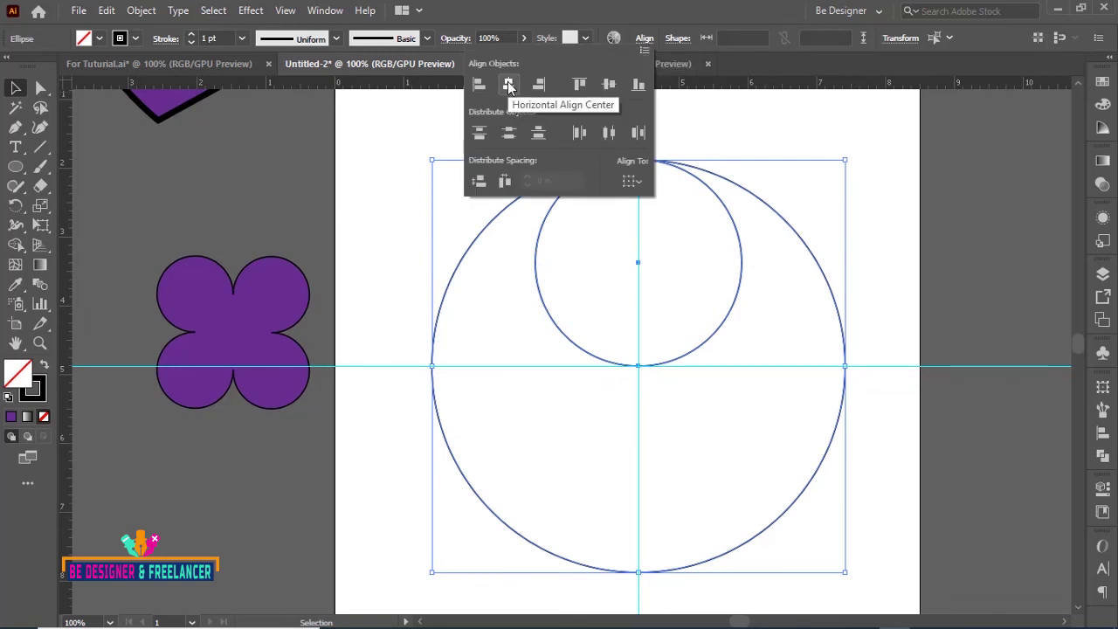
pyautogui.click(509, 84)
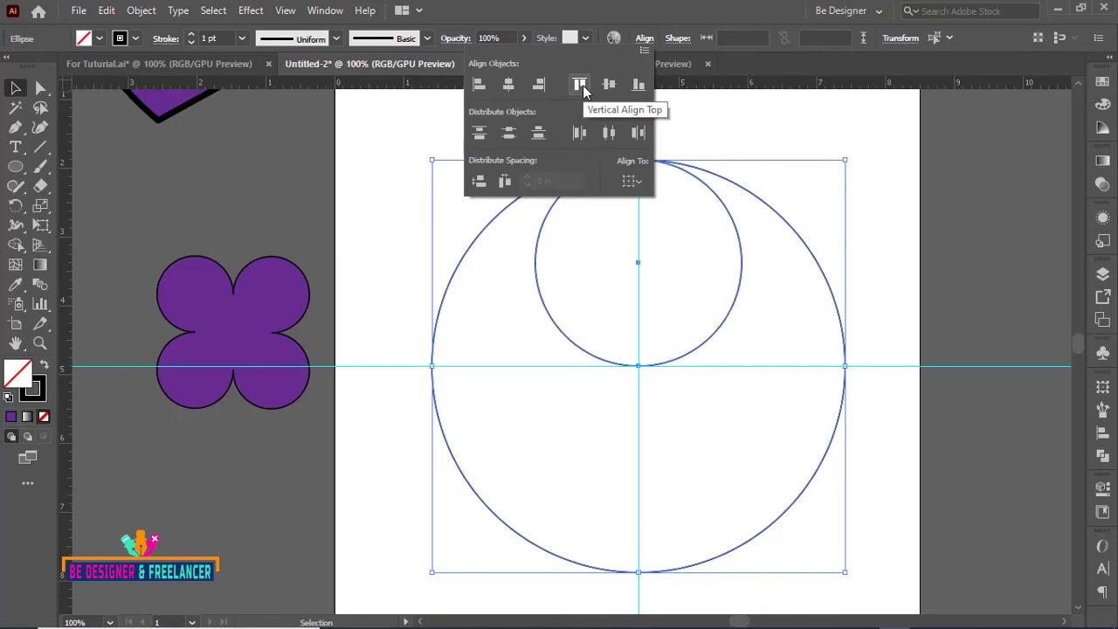
pyautogui.click(579, 85)
# Alt-drag a copy of the small circle down into the lower half of the big circle.
pyautogui.click(862, 153)
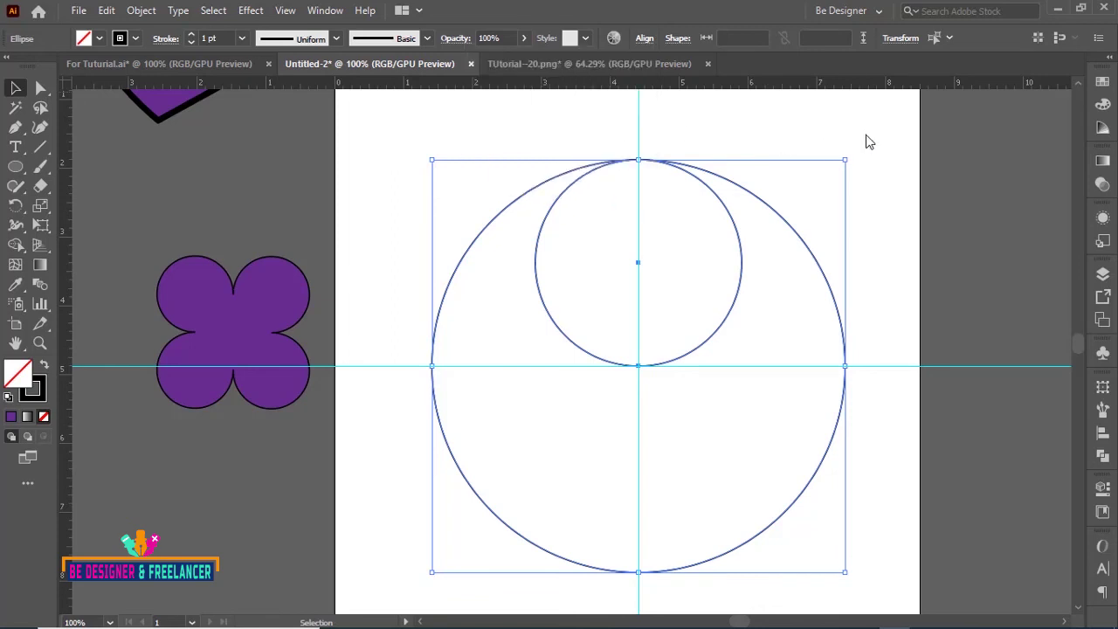
pyautogui.click(922, 236)
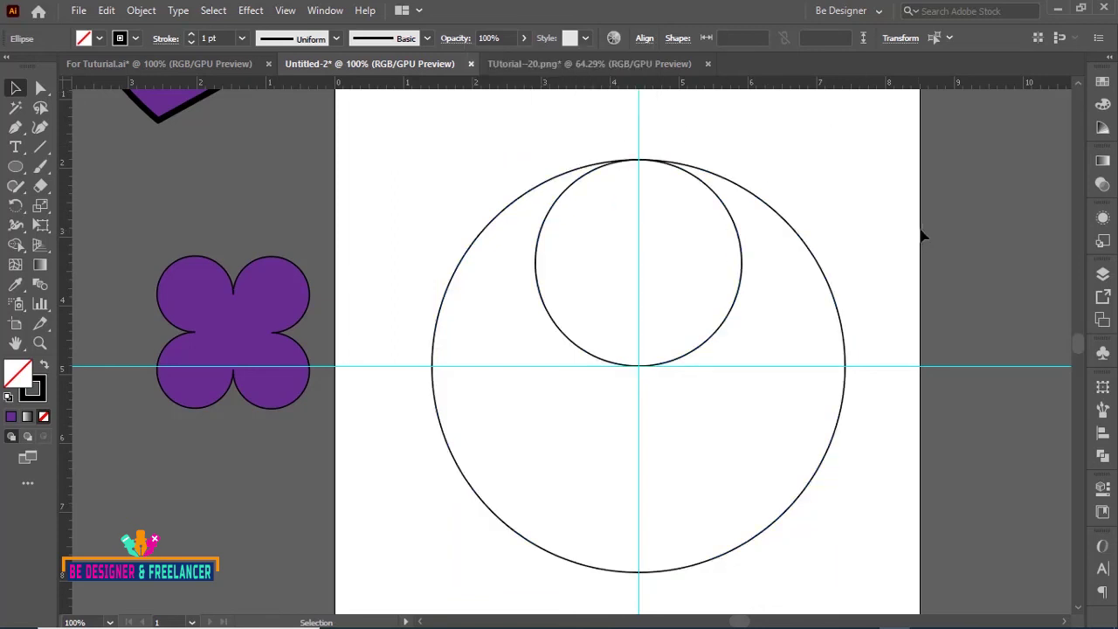
pyautogui.click(743, 281)
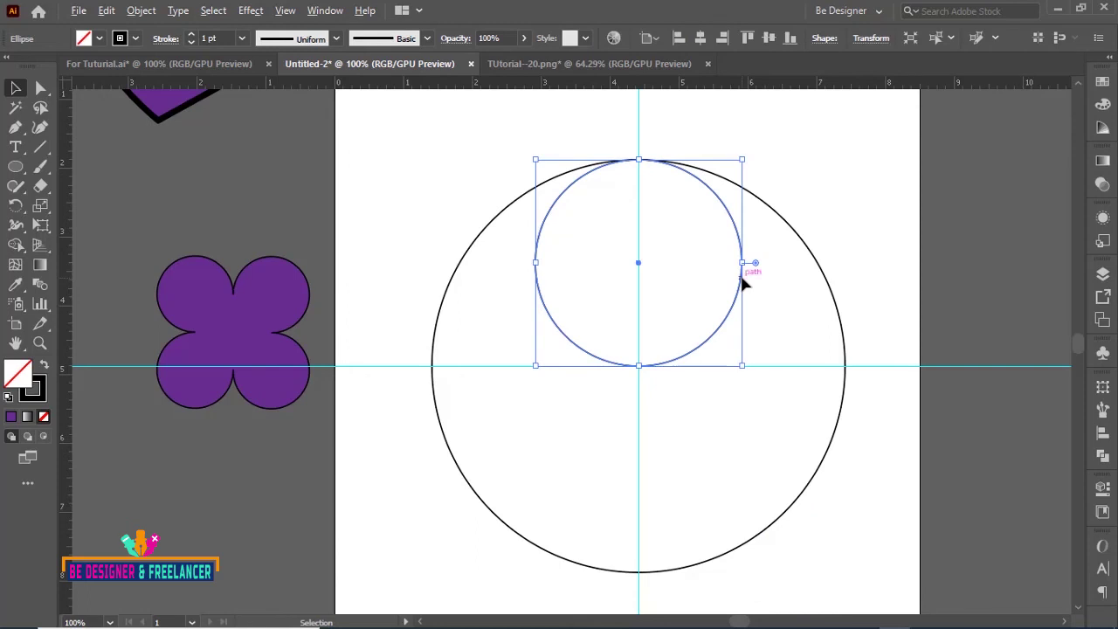
pyautogui.moveTo(743, 282); pyautogui.dragTo(756, 492)
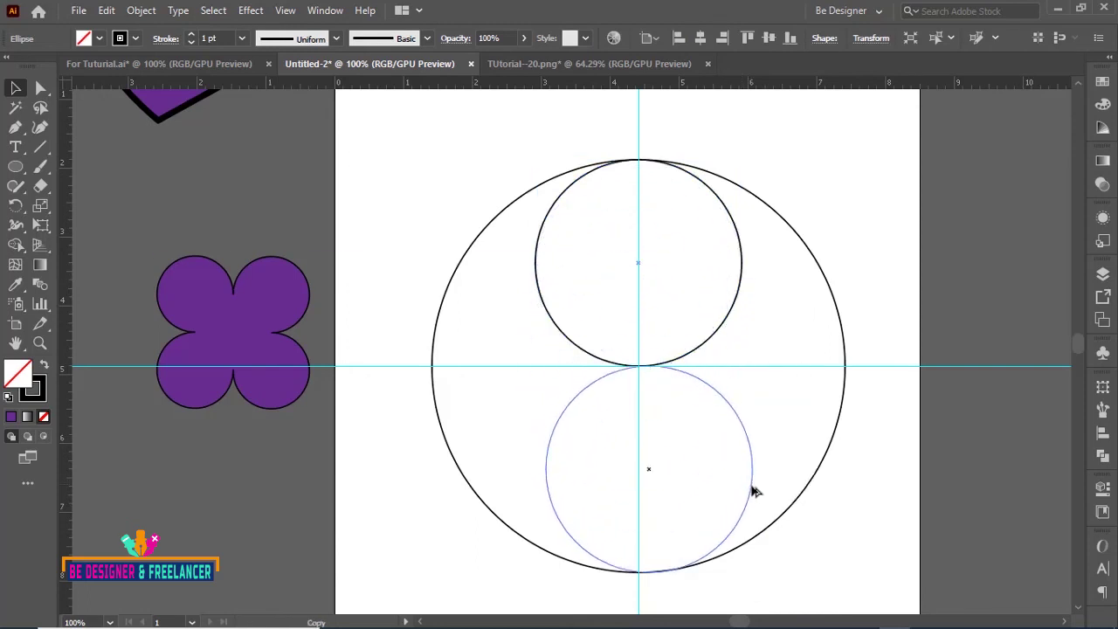
# Horizontally centre the lower small circle on the big circle, using the big circle as key object.
pyautogui.click(813, 497)
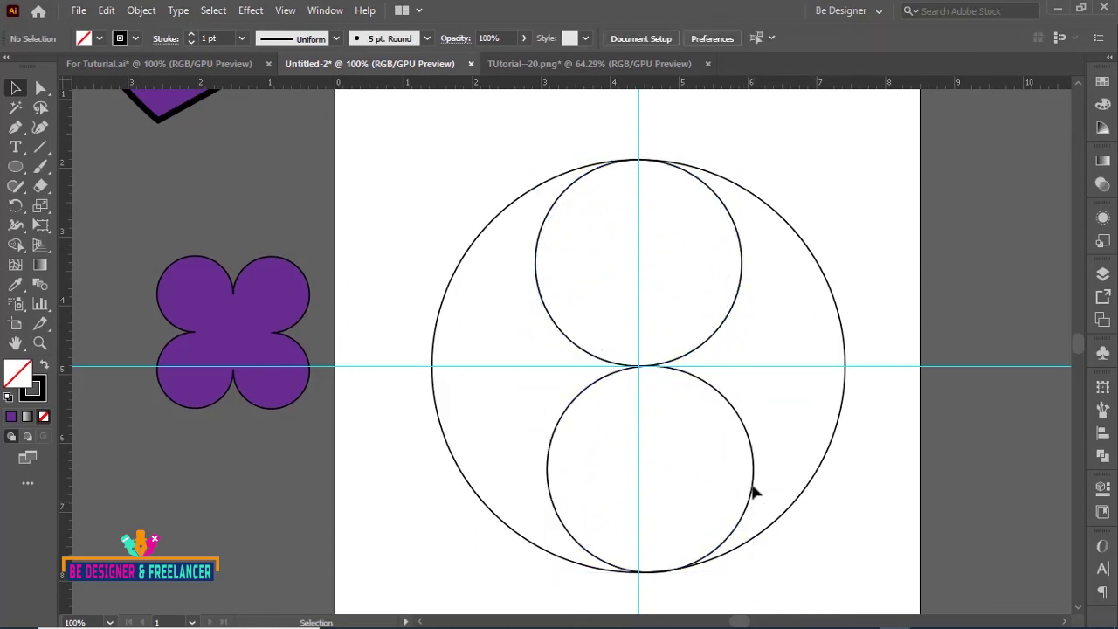
pyautogui.click(758, 495)
pyautogui.keyDown('shift'); pyautogui.click(806, 494); pyautogui.keyUp('shift')
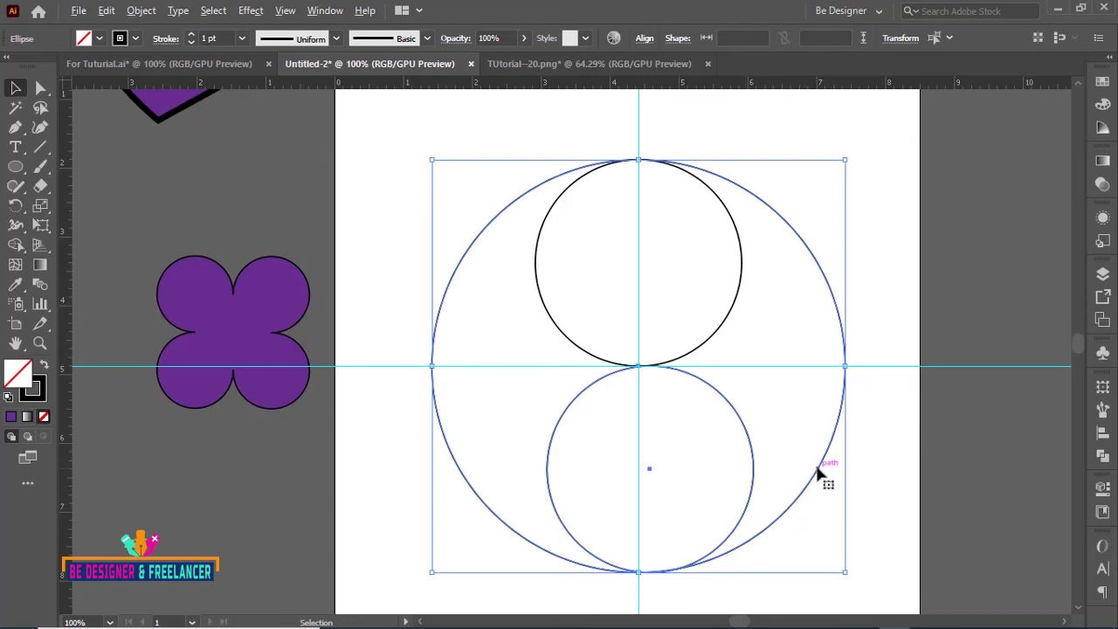
pyautogui.click(819, 471)
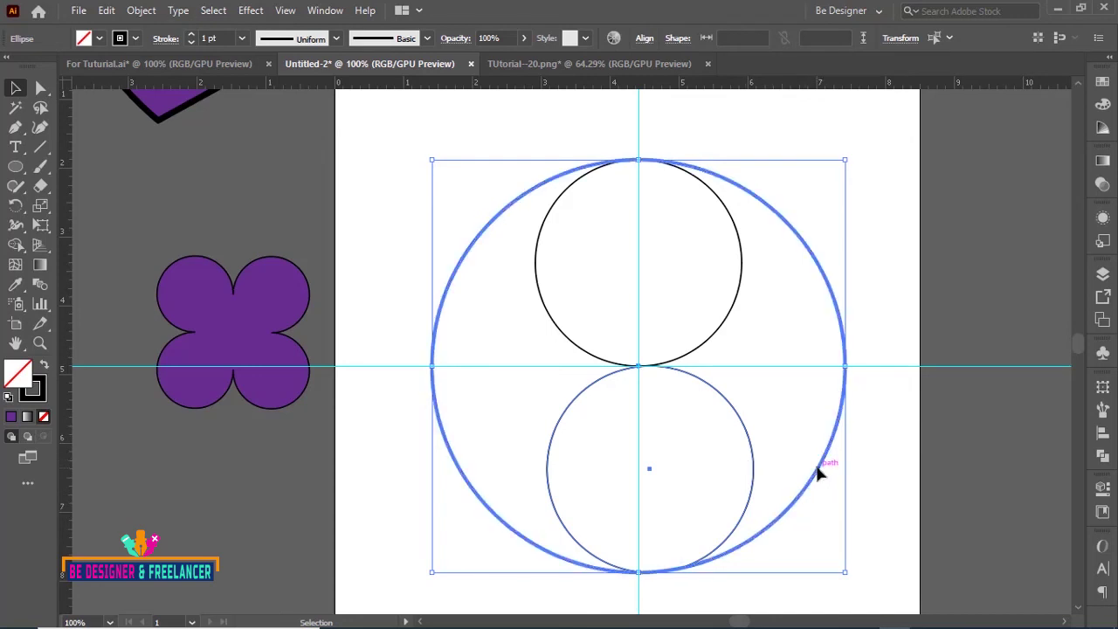
pyautogui.click(644, 39)
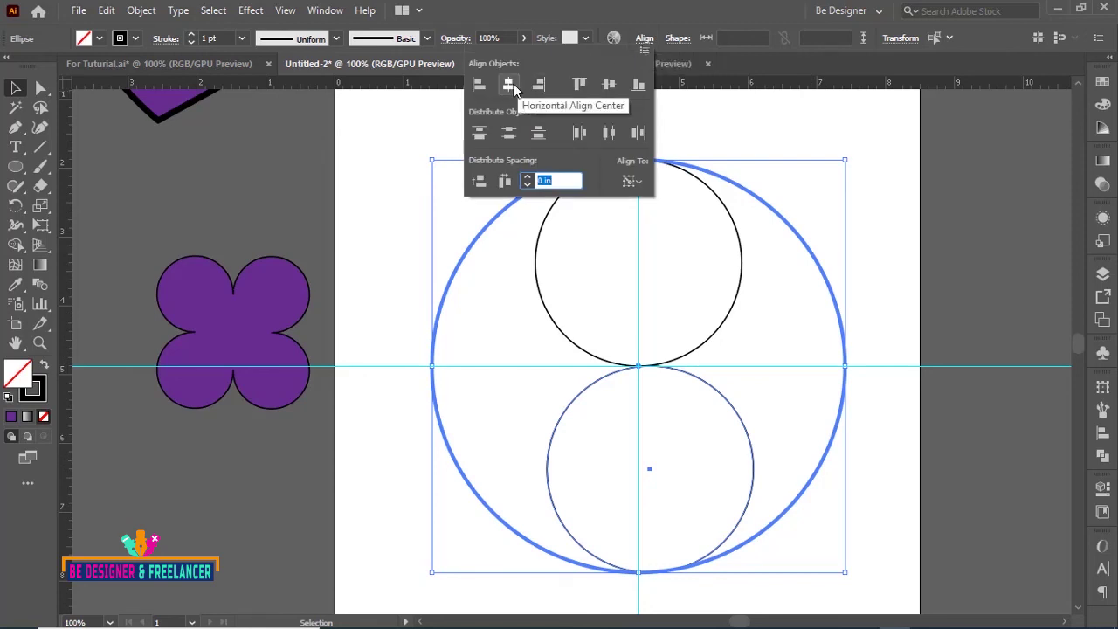
pyautogui.click(509, 85)
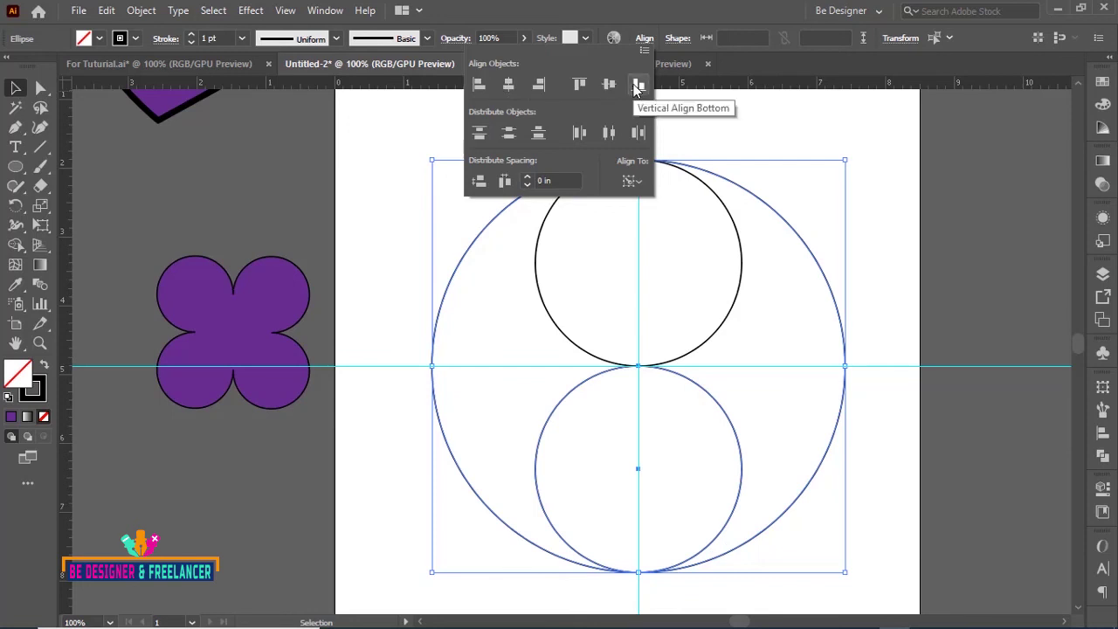
pyautogui.click(469, 411)
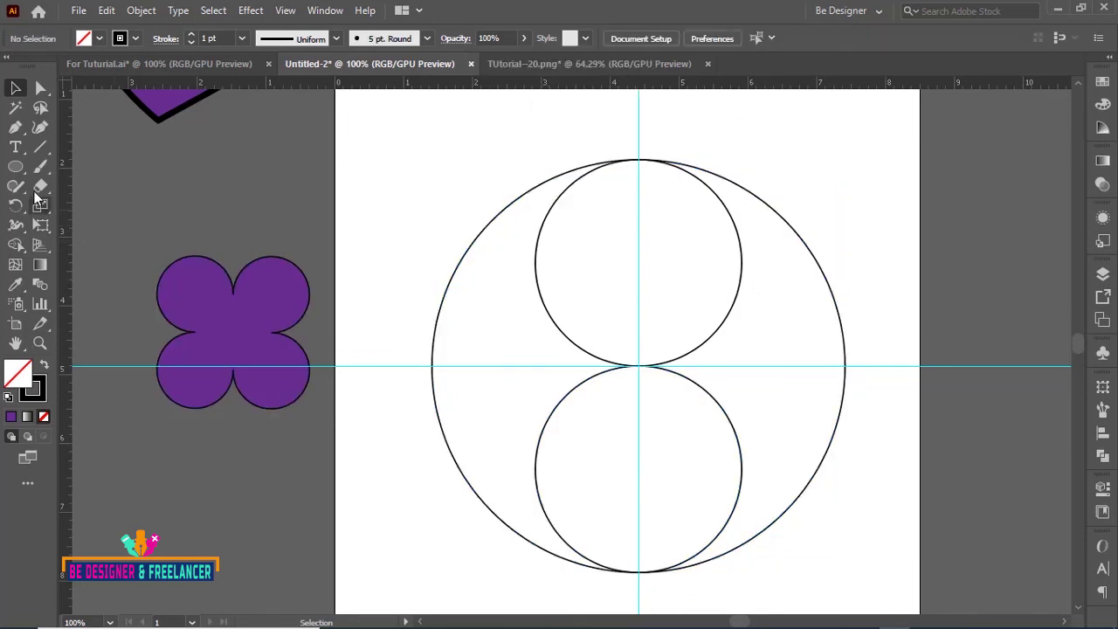
# Draw a tiny circle of about 0.45 in inside the top small circle.
pyautogui.click(16, 166)
pyautogui.rightClick(18, 166)
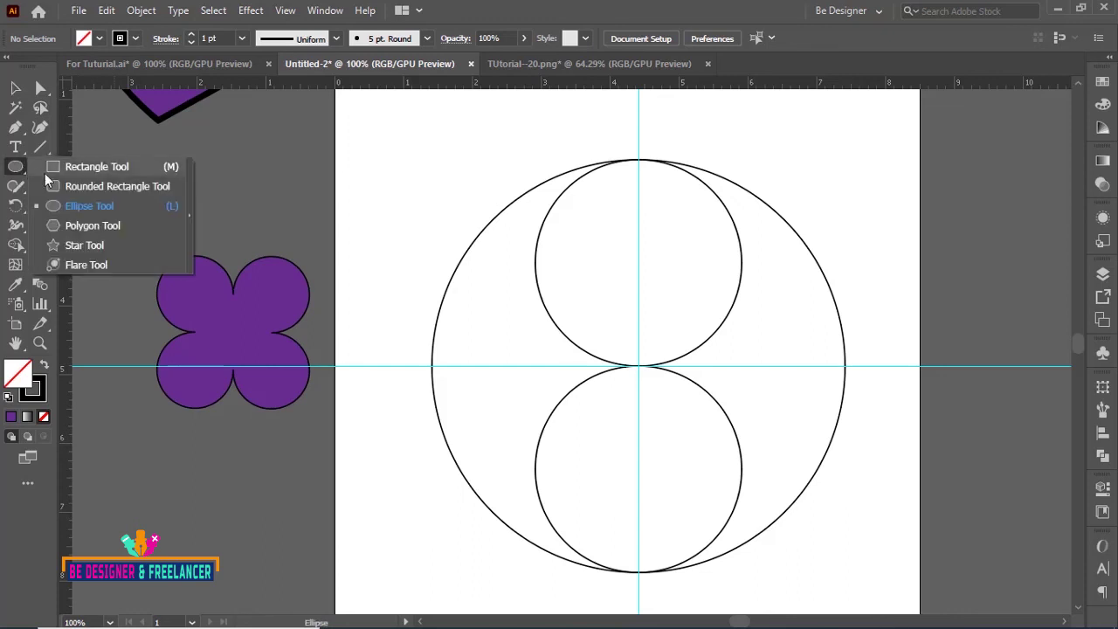
pyautogui.click(90, 205)
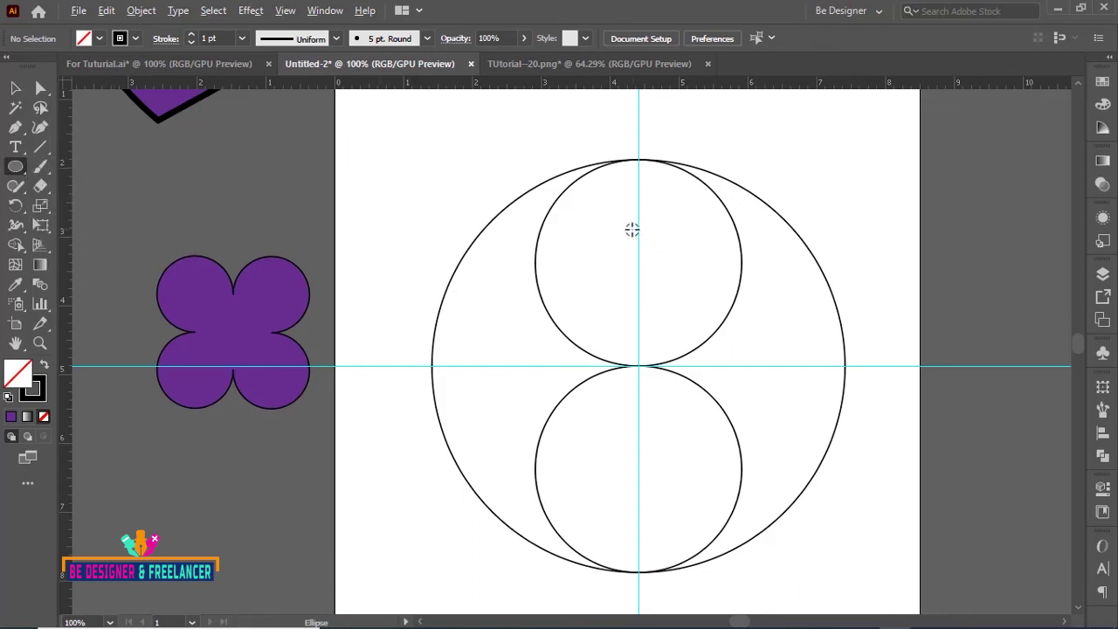
pyautogui.moveTo(632, 229); pyautogui.dragTo(650, 255)
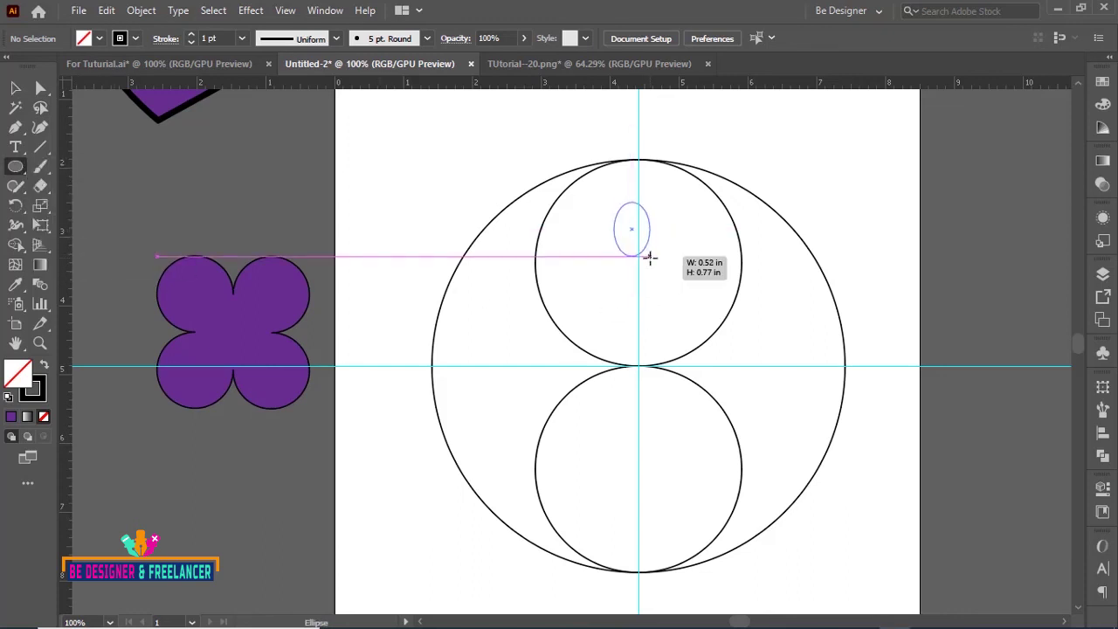
pyautogui.press('shift')
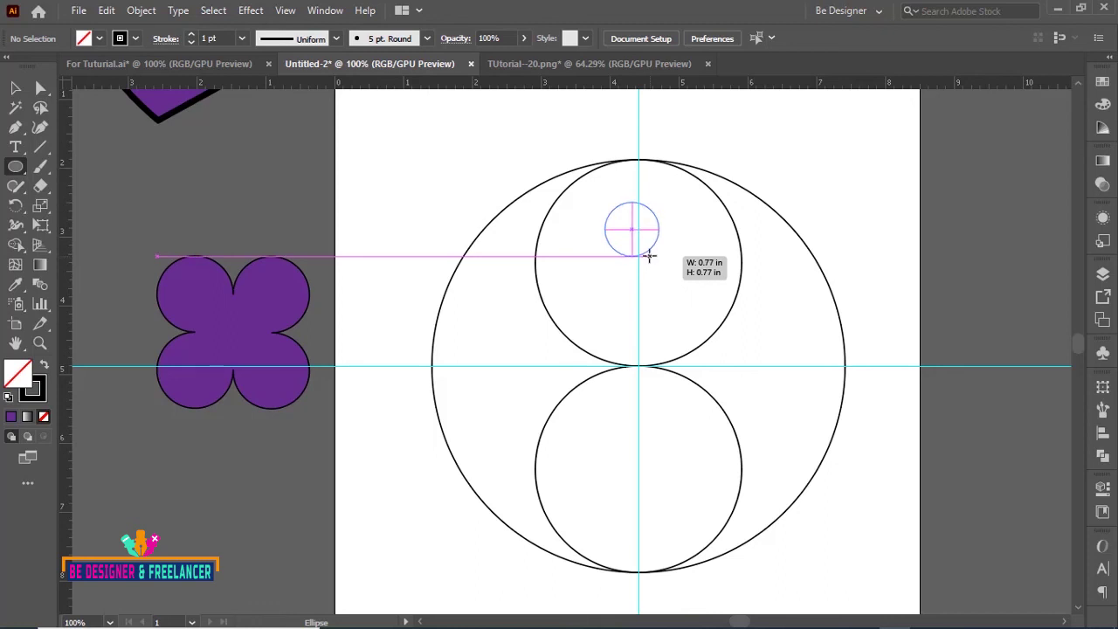
pyautogui.moveTo(650, 256)
pyautogui.mouseDown()
pyautogui.moveTo(646, 246)
pyautogui.moveTo(639, 262)
pyautogui.mouseUp()
pyautogui.press('v')
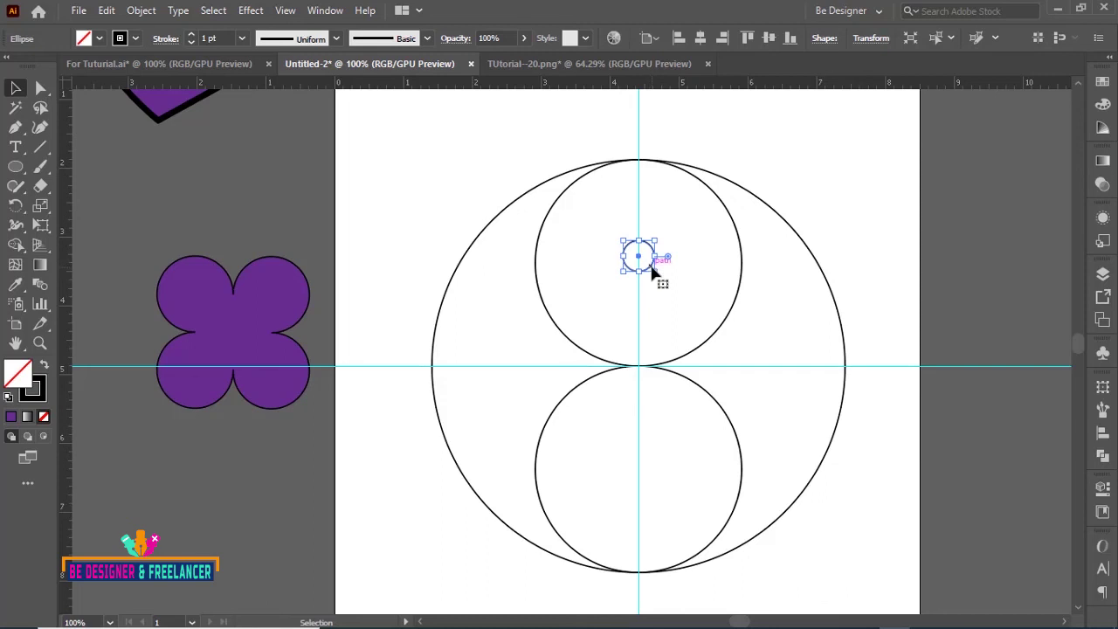
# Copy the tiny circle into the lower circle's centre and set the fill colour to black.
pyautogui.moveTo(653, 278); pyautogui.dragTo(656, 497)
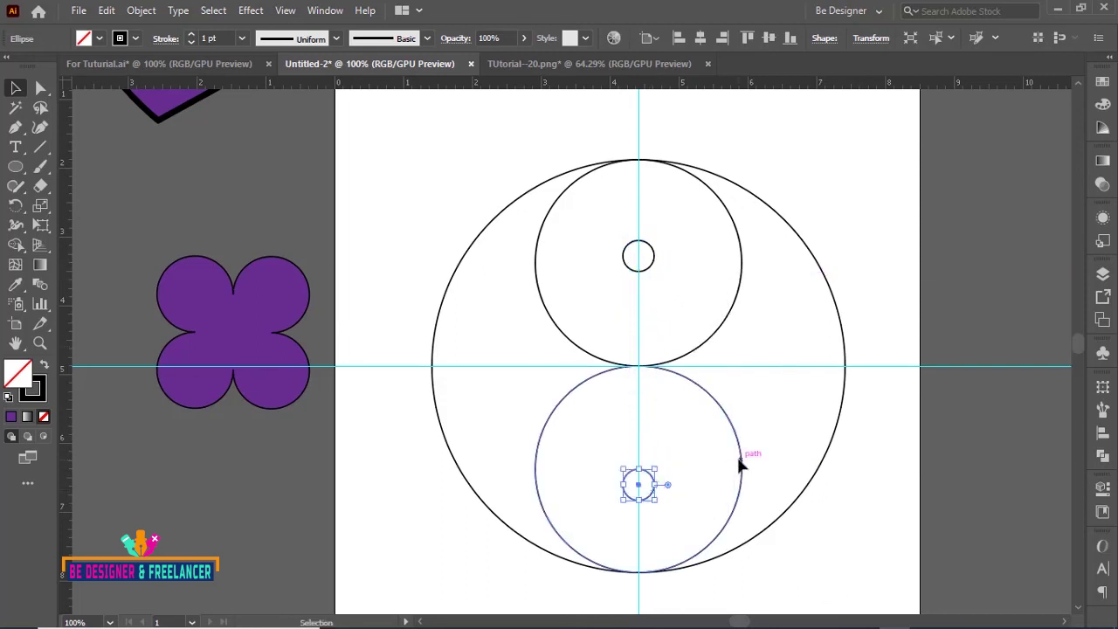
pyautogui.click(978, 258)
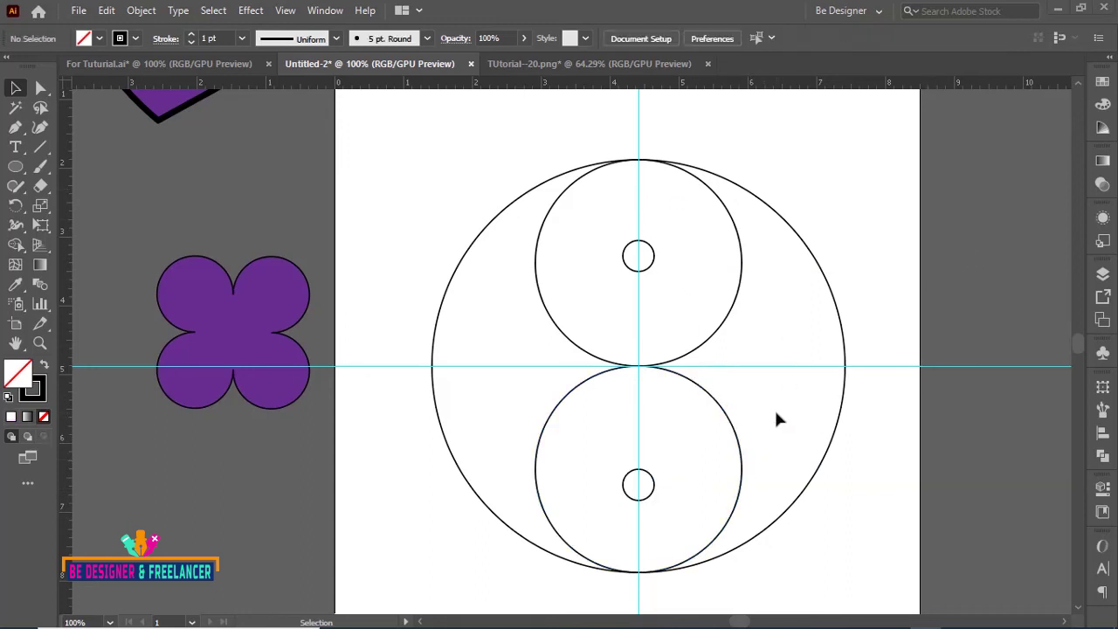
pyautogui.doubleClick(27, 391)
pyautogui.click(1092, 176)
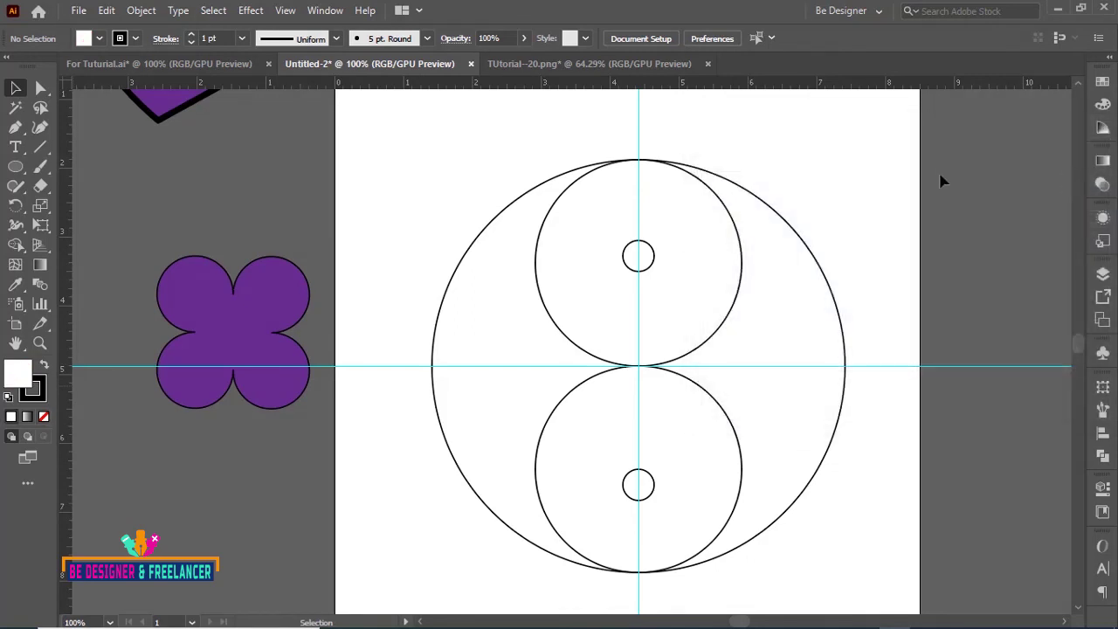
pyautogui.click(98, 39)
pyautogui.click(43, 66)
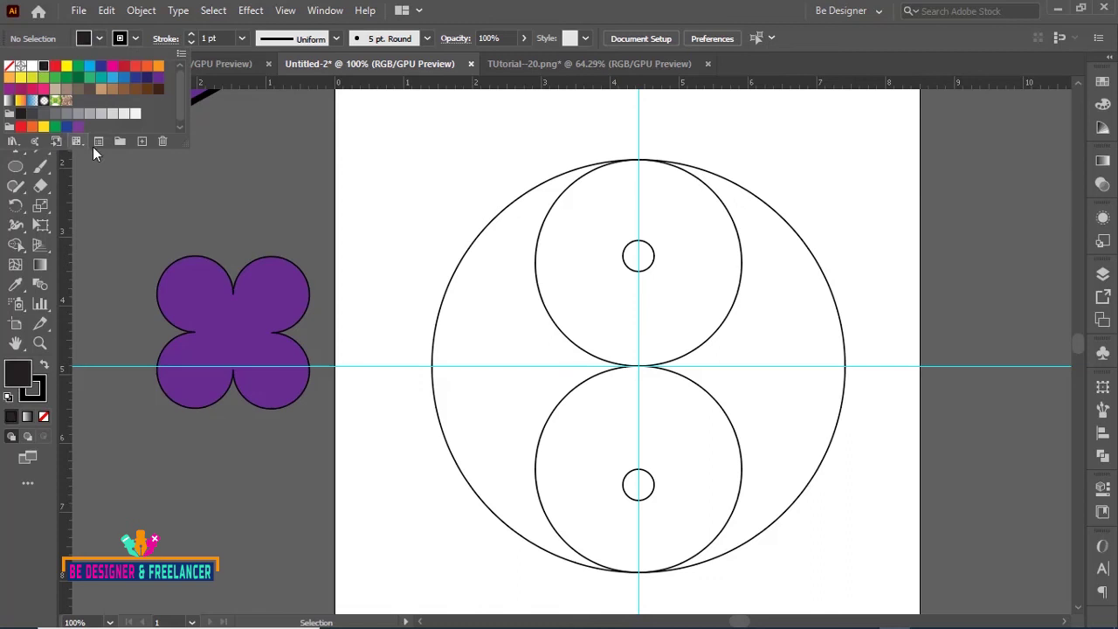
pyautogui.click(363, 174)
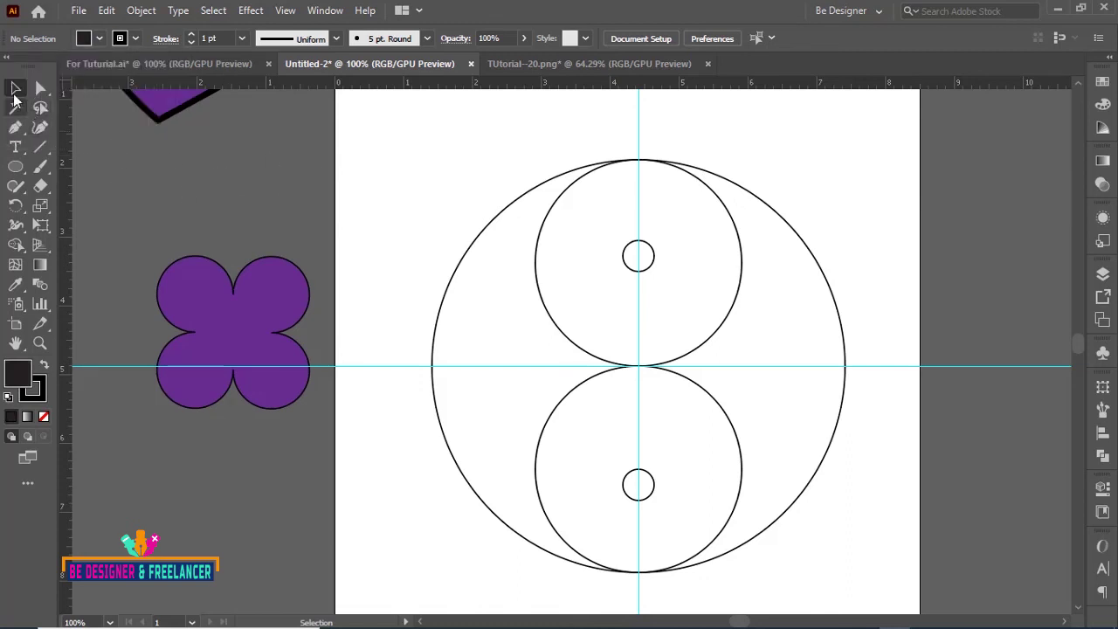
# Merge the top circle with the right crescent using Shape Builder.
pyautogui.moveTo(429, 155); pyautogui.dragTo(829, 533)
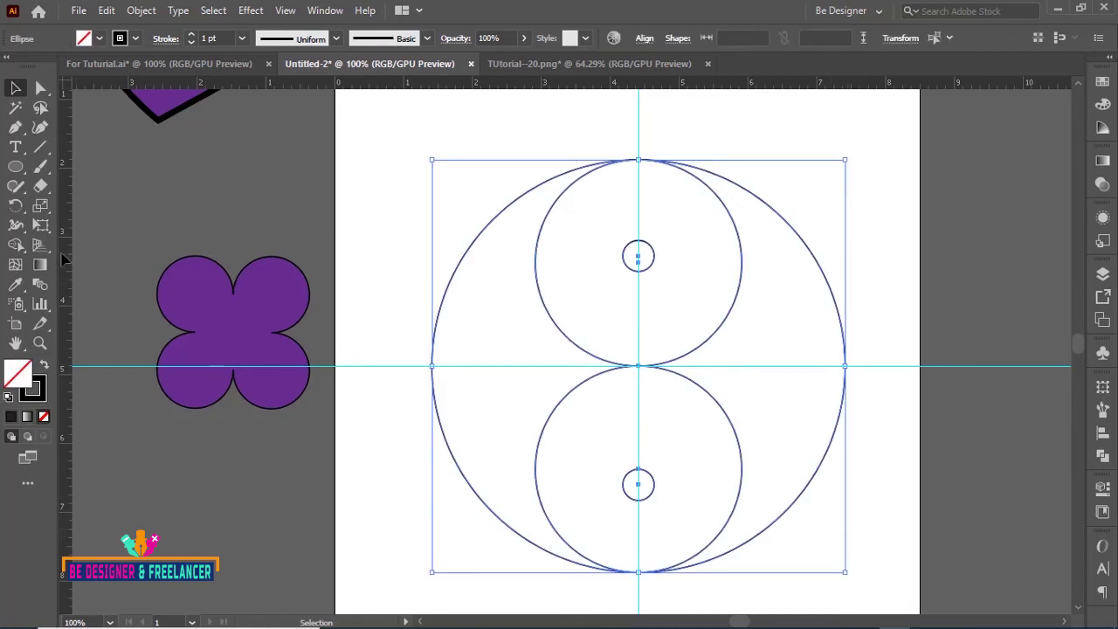
pyautogui.click(16, 245)
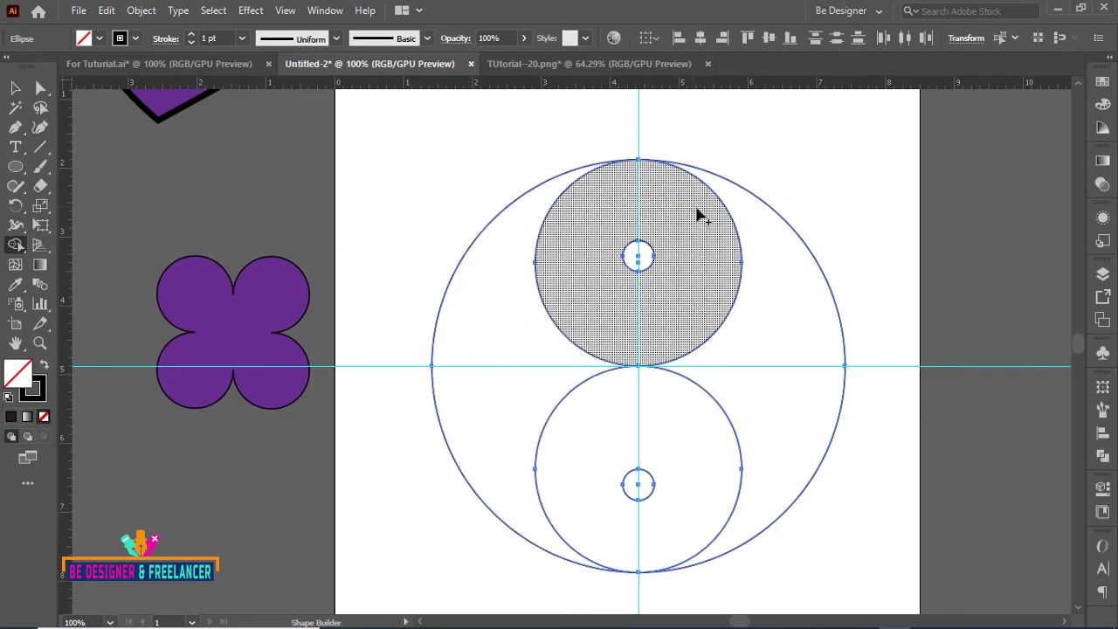
pyautogui.moveTo(696, 208)
pyautogui.mouseDown()
pyautogui.moveTo(766, 276)
pyautogui.moveTo(777, 480)
pyautogui.mouseUp()
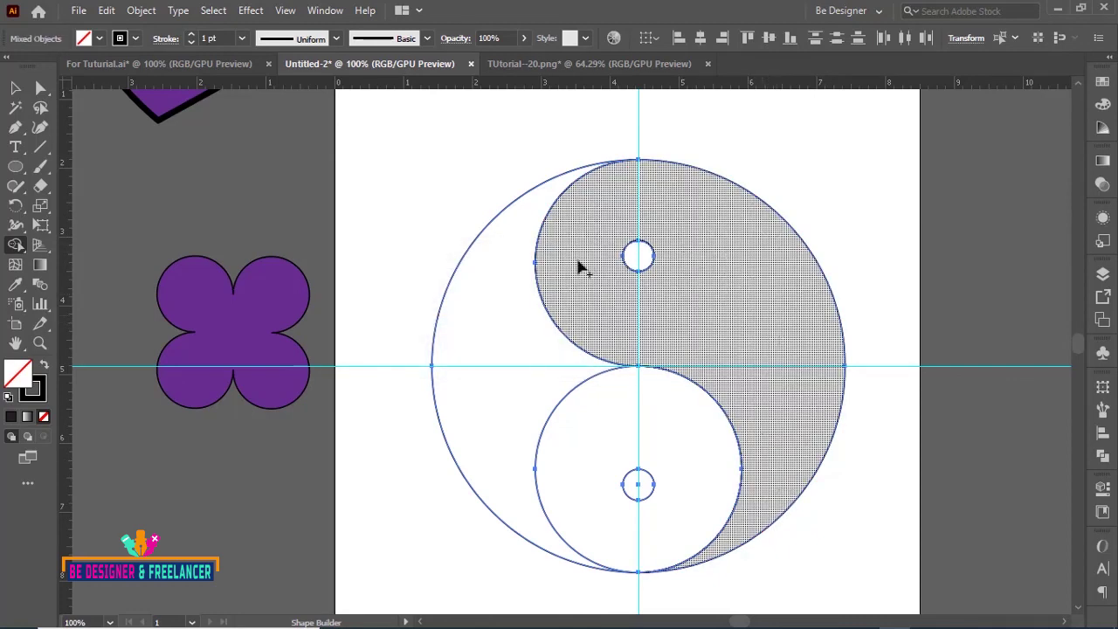
# Fill the merged S-shaped right piece with black, then select all yin-yang parts.
pyautogui.click(16, 88)
pyautogui.click(738, 289)
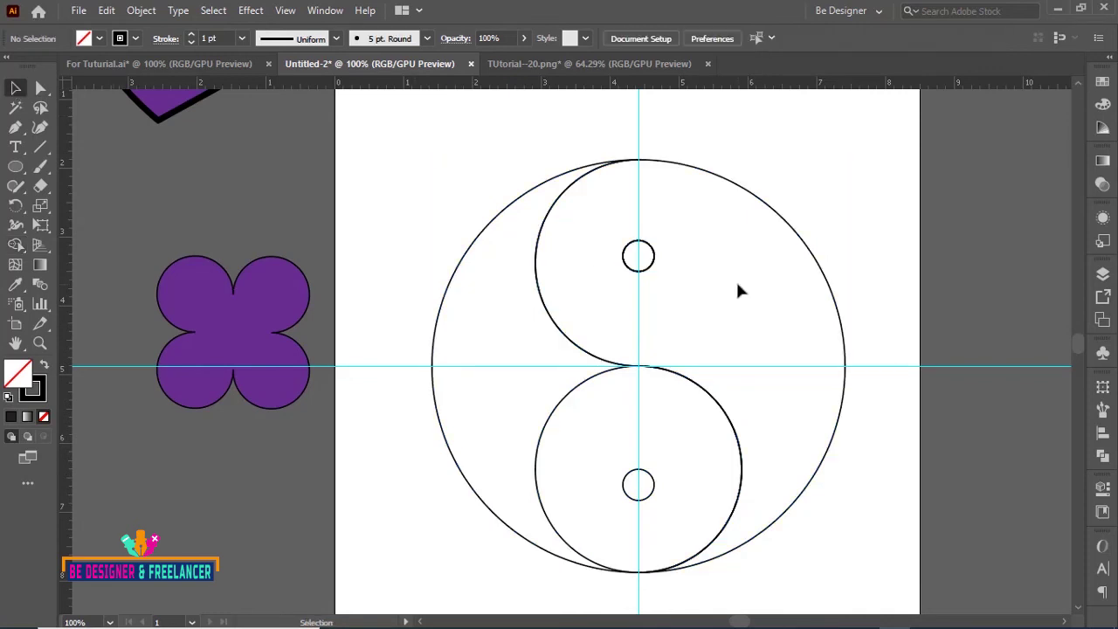
pyautogui.click(785, 226)
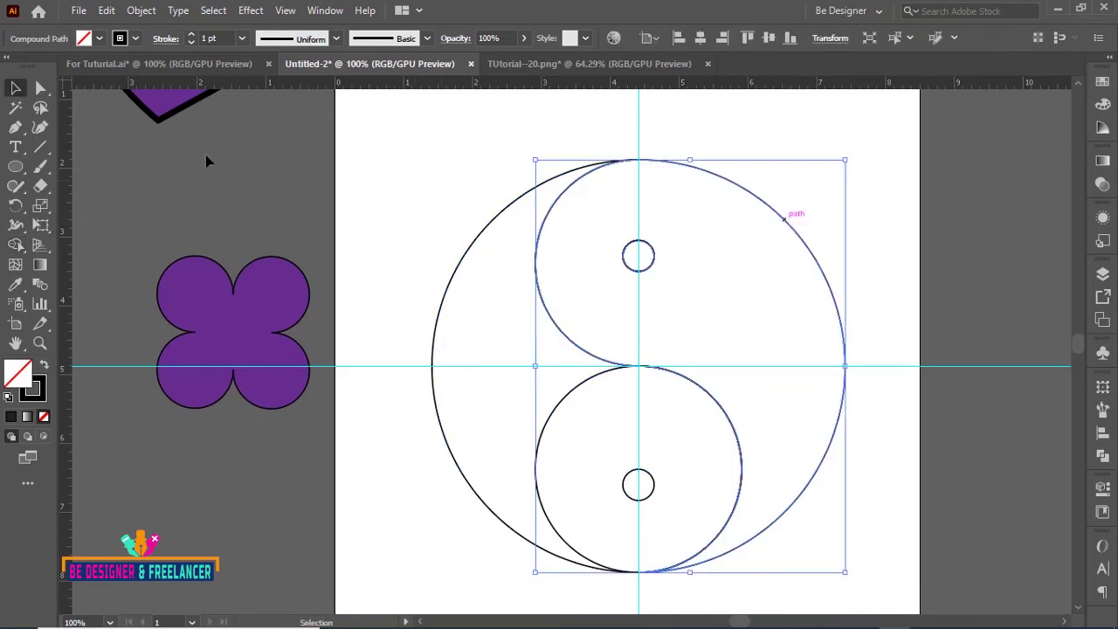
pyautogui.click(99, 40)
pyautogui.click(44, 66)
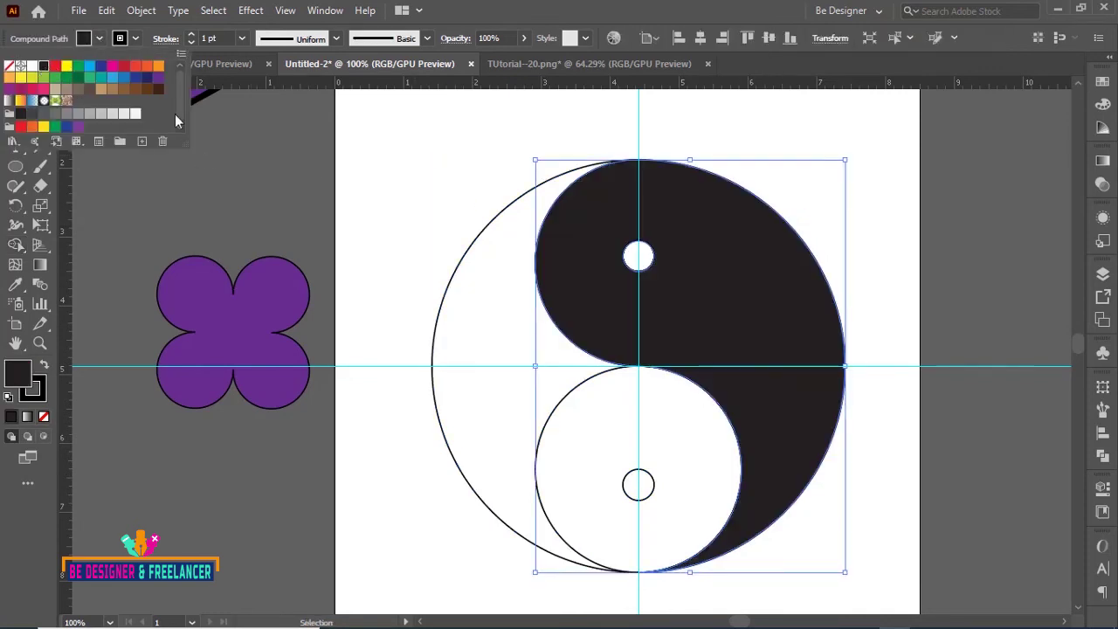
pyautogui.click(502, 415)
pyautogui.moveTo(443, 171); pyautogui.dragTo(756, 481)
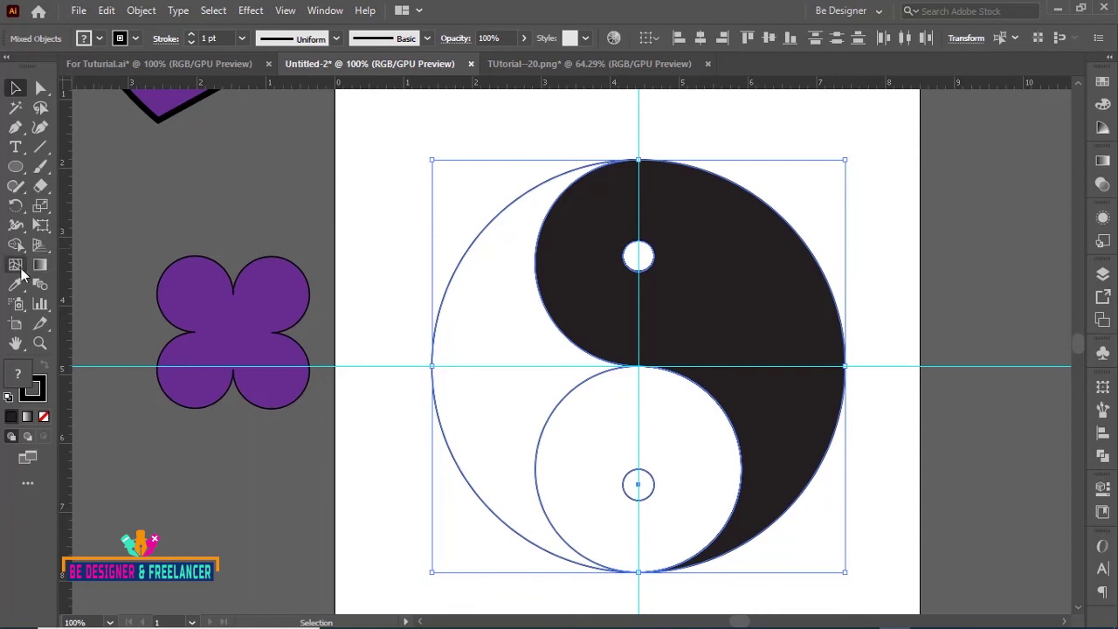
# Merge the lower circle with the left half using Shape Builder, undoing an accidental fill removal.
pyautogui.click(15, 247)
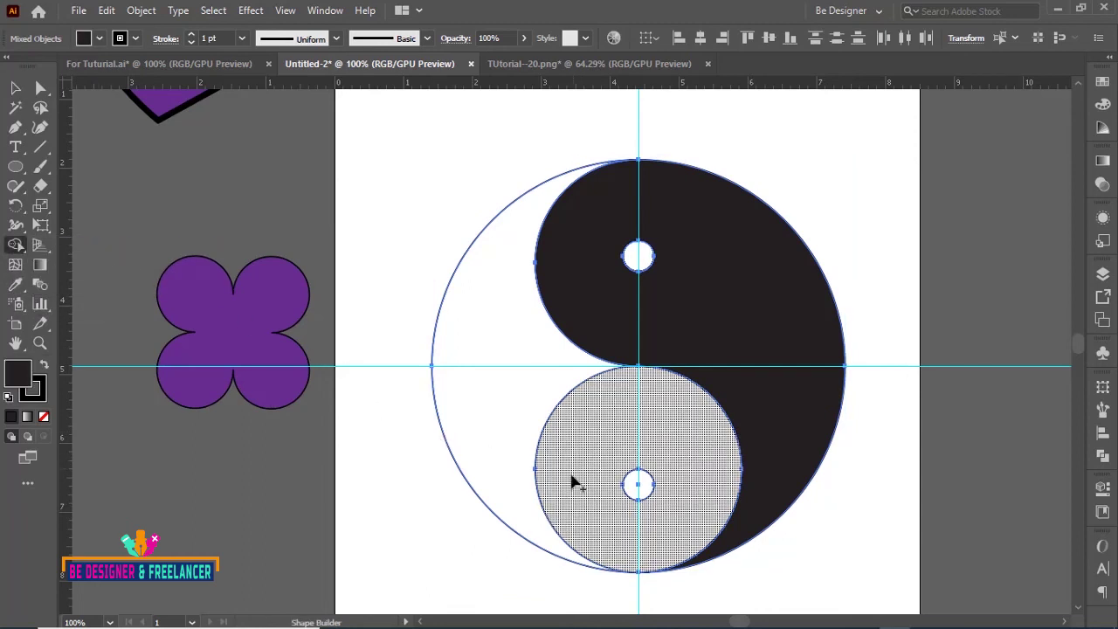
pyautogui.moveTo(572, 485); pyautogui.dragTo(491, 305)
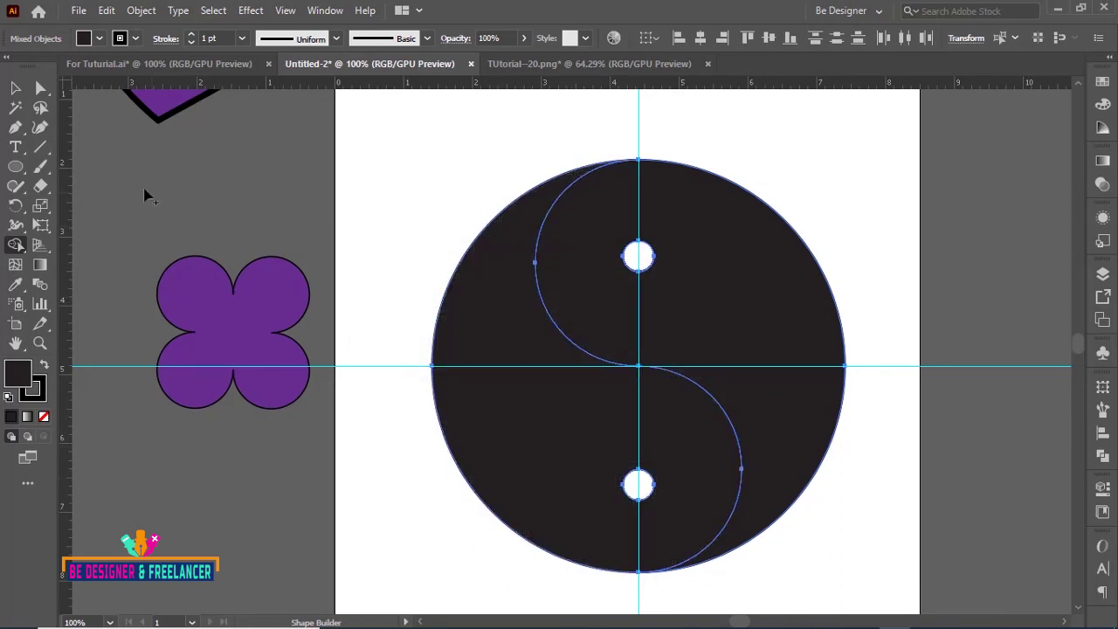
pyautogui.click(17, 88)
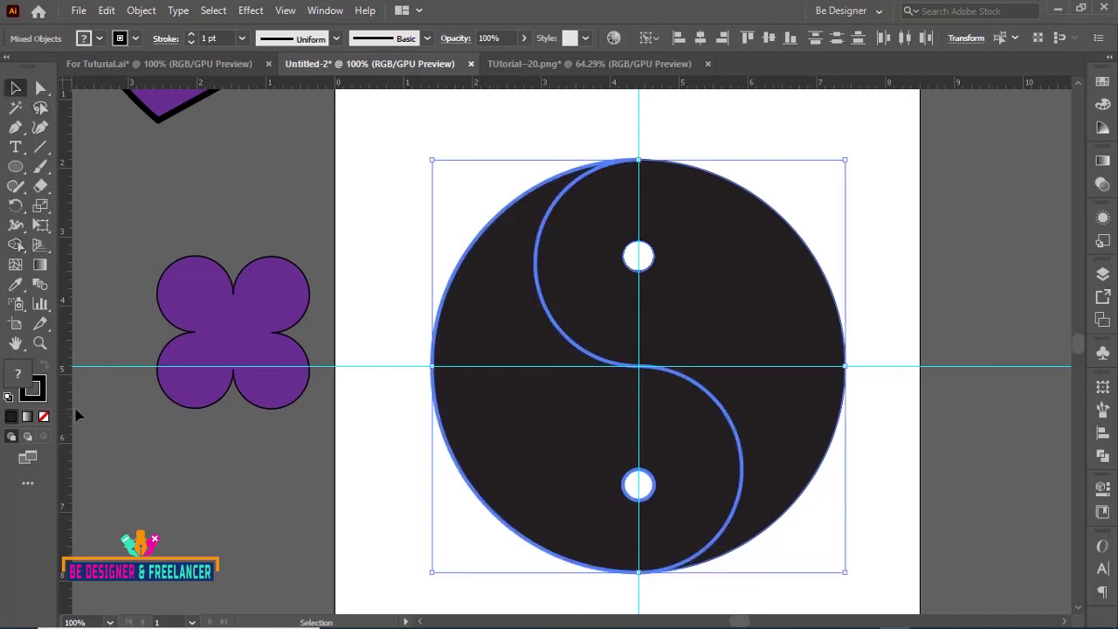
pyautogui.click(44, 417)
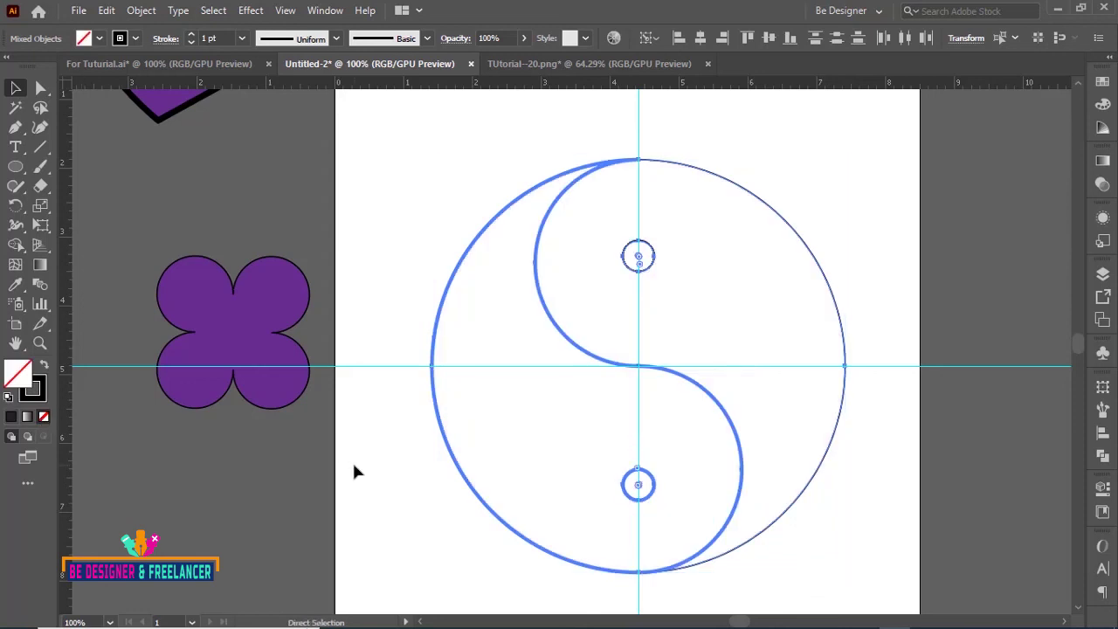
pyautogui.hotkey('ctrl', 'z')
# Set the left S-shaped piece's fill to None and select the whole yin-yang.
pyautogui.click(937, 185)
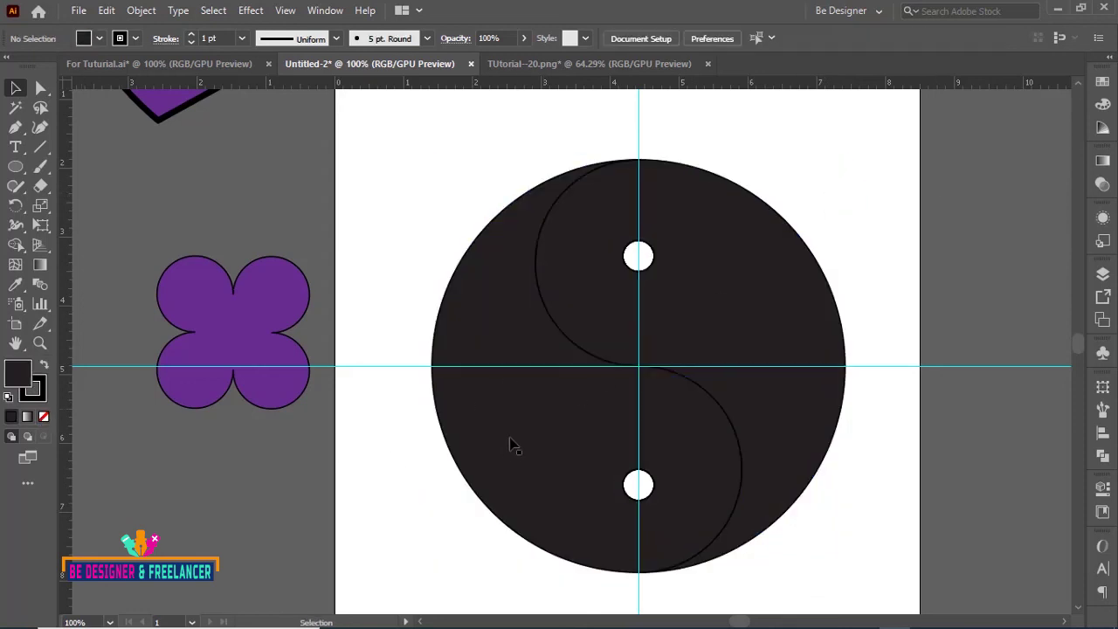
pyautogui.click(469, 480)
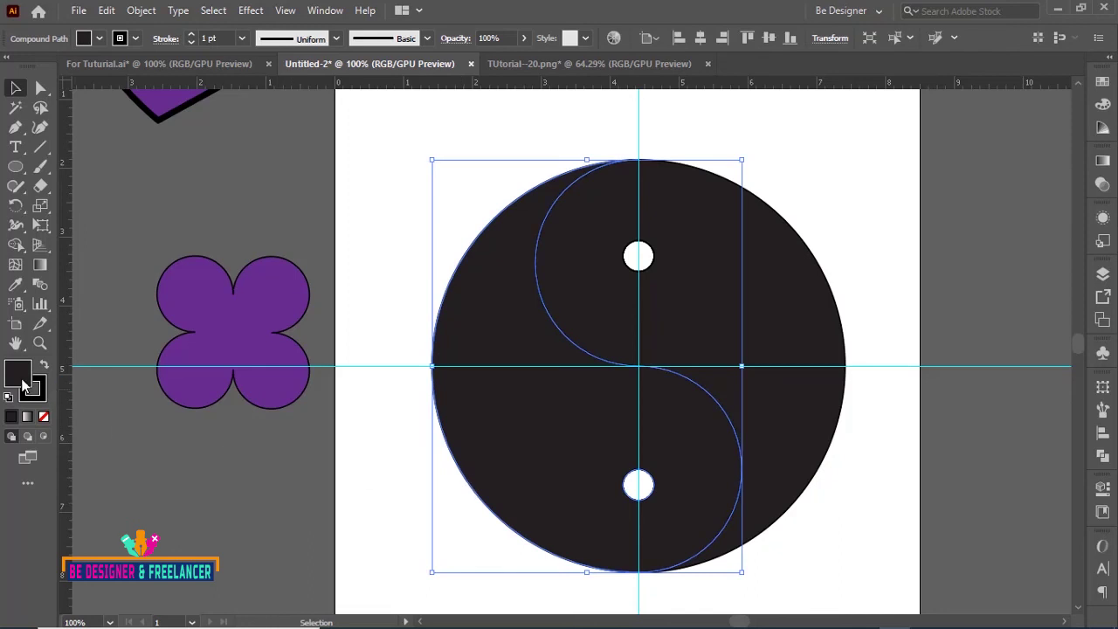
pyautogui.click(44, 417)
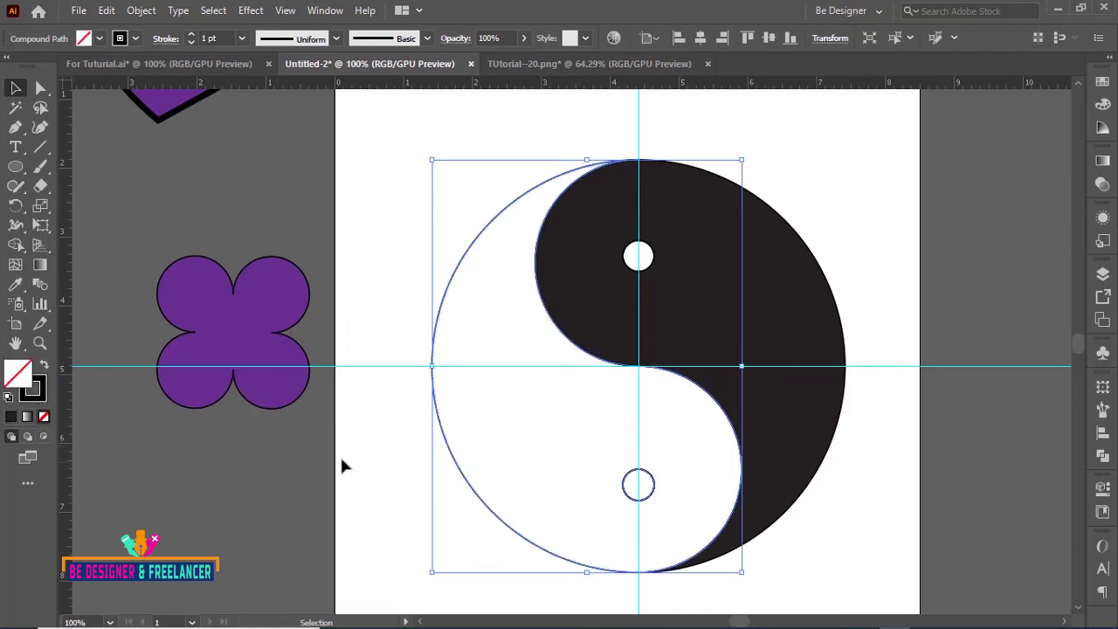
pyautogui.click(402, 449)
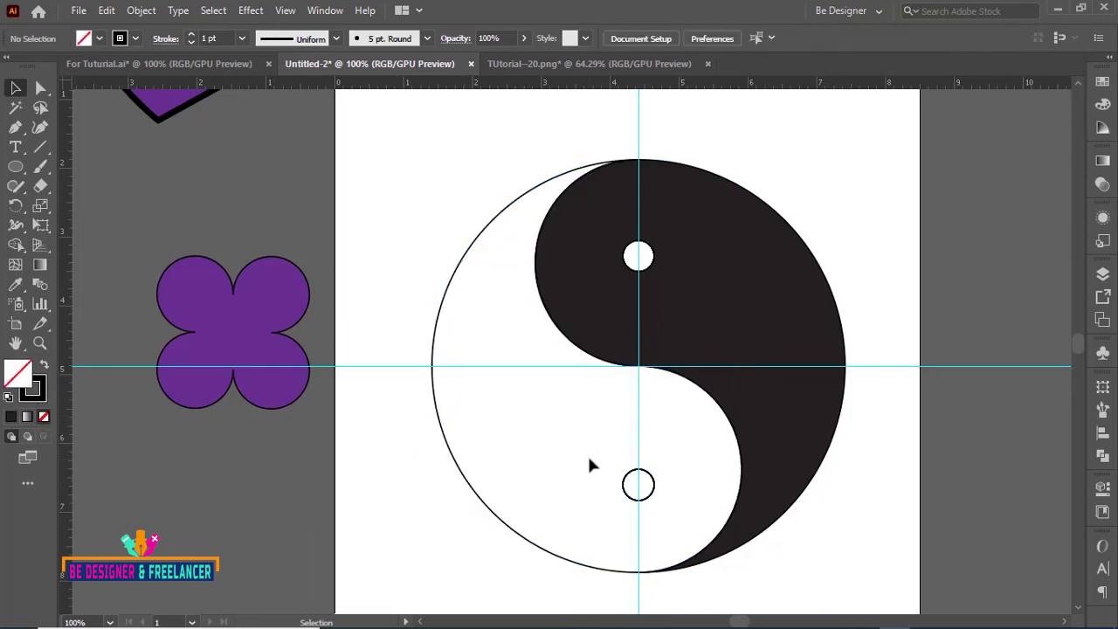
pyautogui.moveTo(463, 173); pyautogui.dragTo(784, 441)
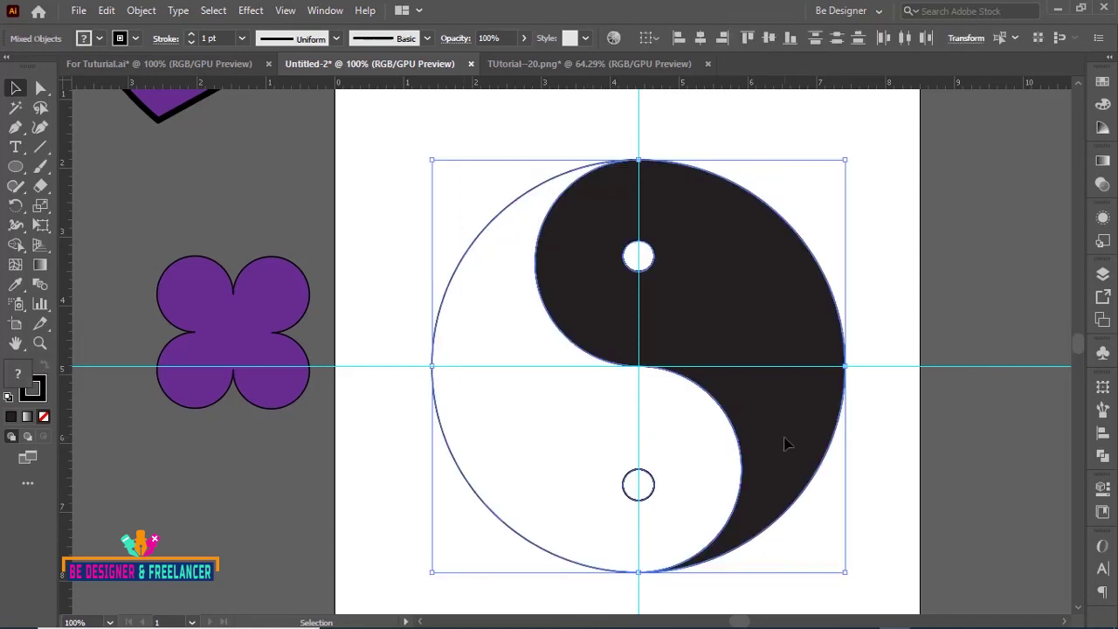
# Zoom out to 50% and drag the yin-yang off the artboard to the lower right.
pyautogui.hotkey('ctrl', '-')
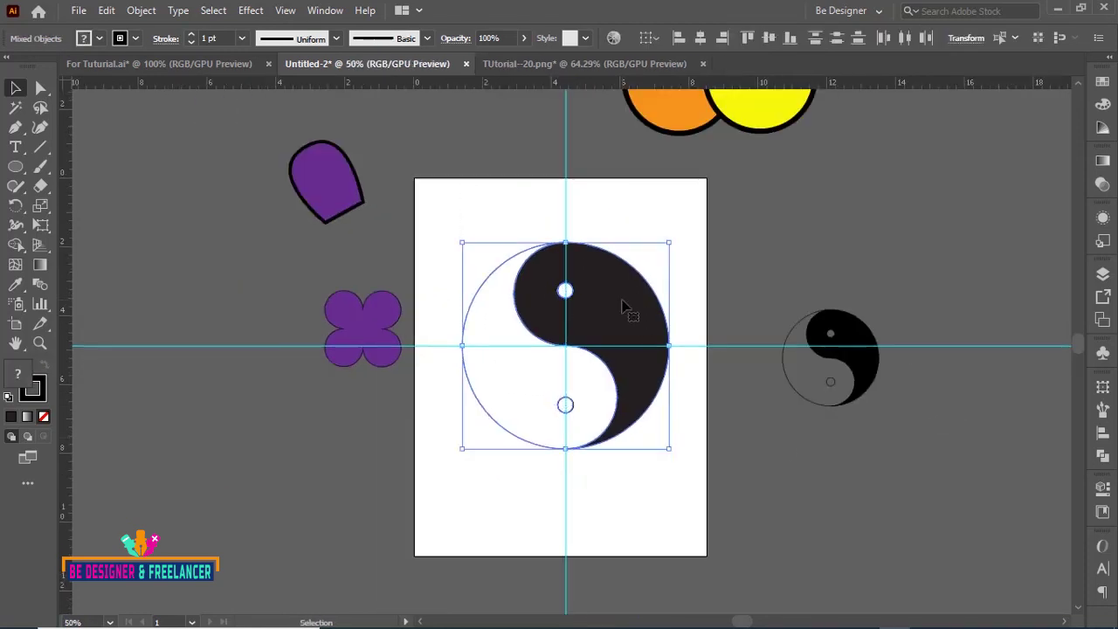
pyautogui.moveTo(692, 314)
pyautogui.mouseDown()
pyautogui.moveTo(919, 469)
pyautogui.moveTo(999, 462)
pyautogui.mouseUp()
pyautogui.click(989, 210)
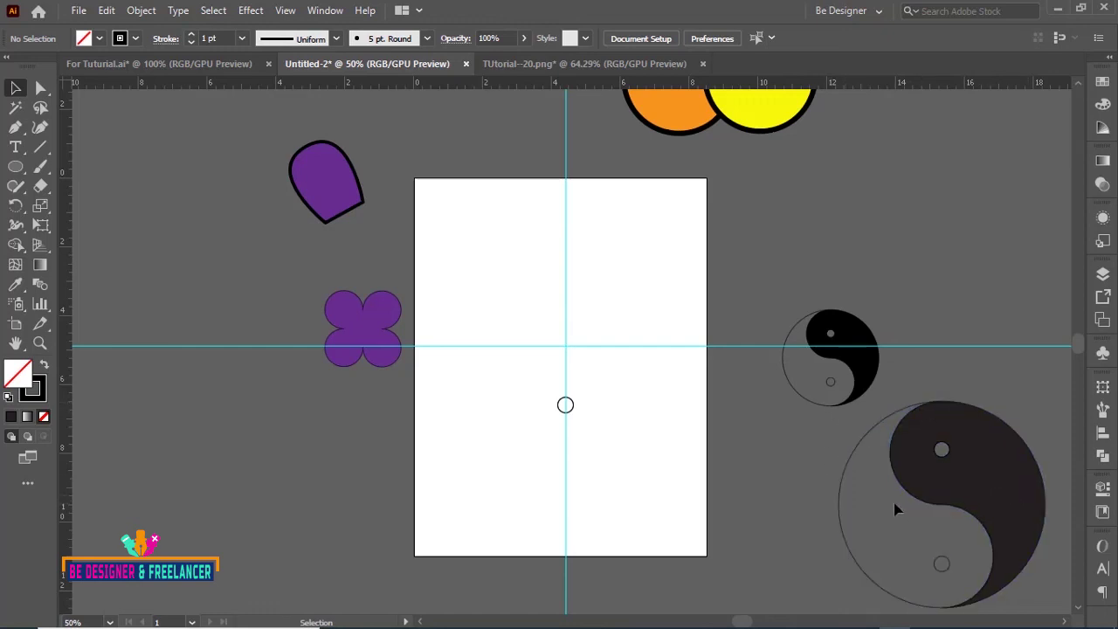
# Select the Shape Builder Tool from its tool group.
pyautogui.click(16, 245)
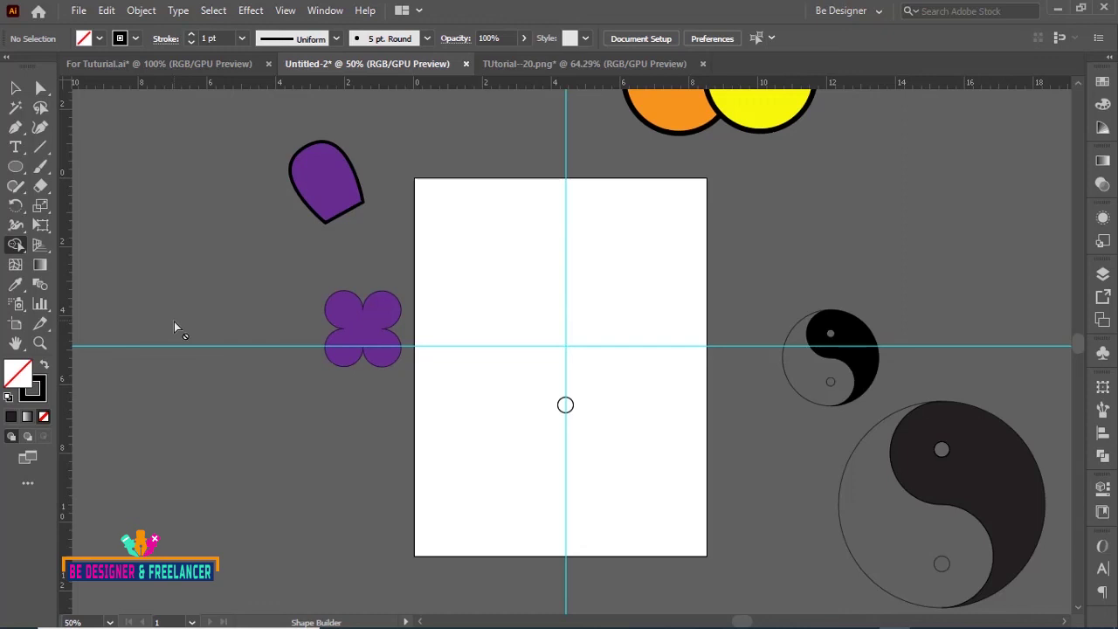
pyautogui.click(17, 249)
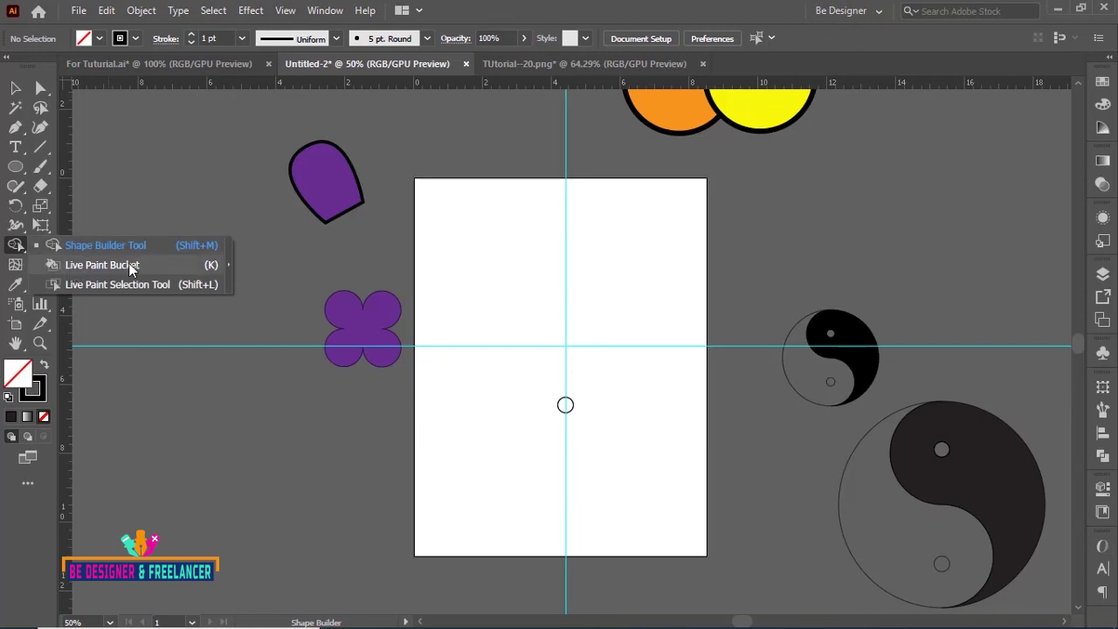
pyautogui.click(103, 247)
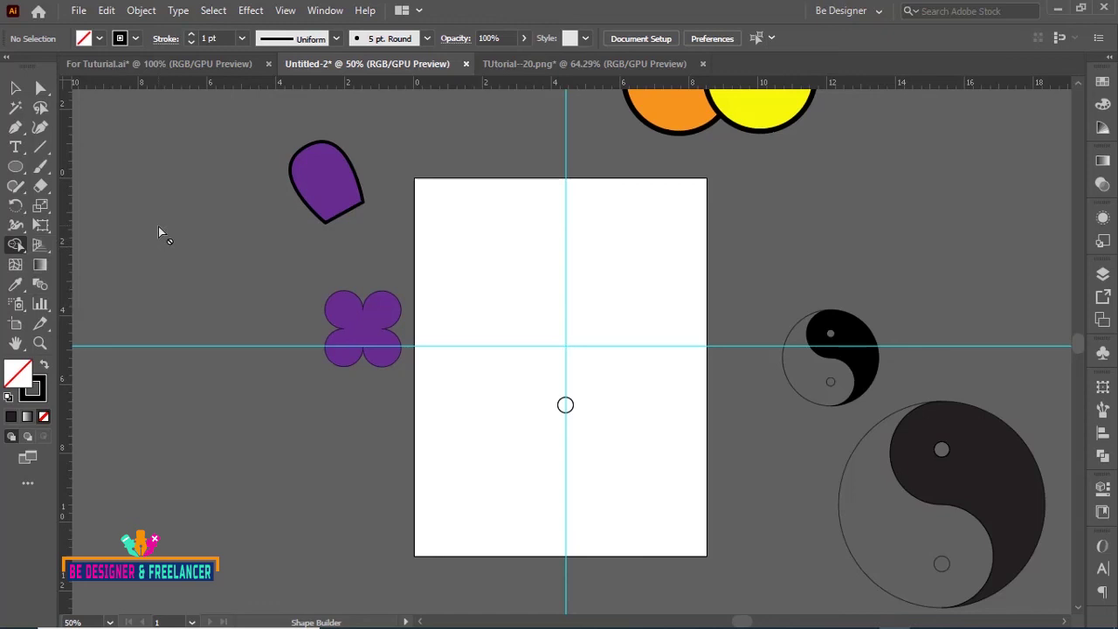